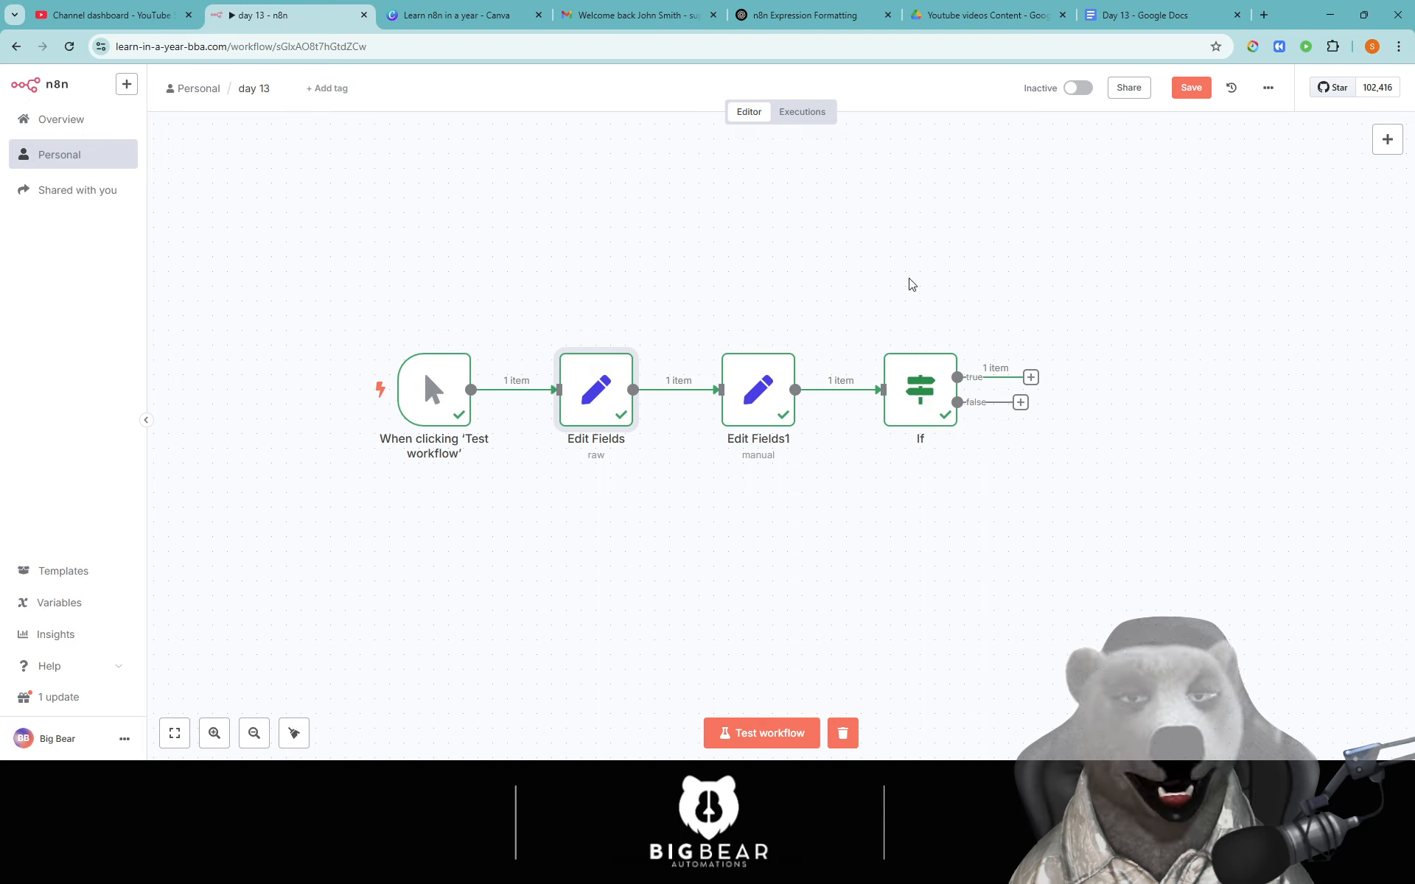
Review the JSON input and output of the Edit Fields node, and return to the canvas.
mouse_move(602, 412)
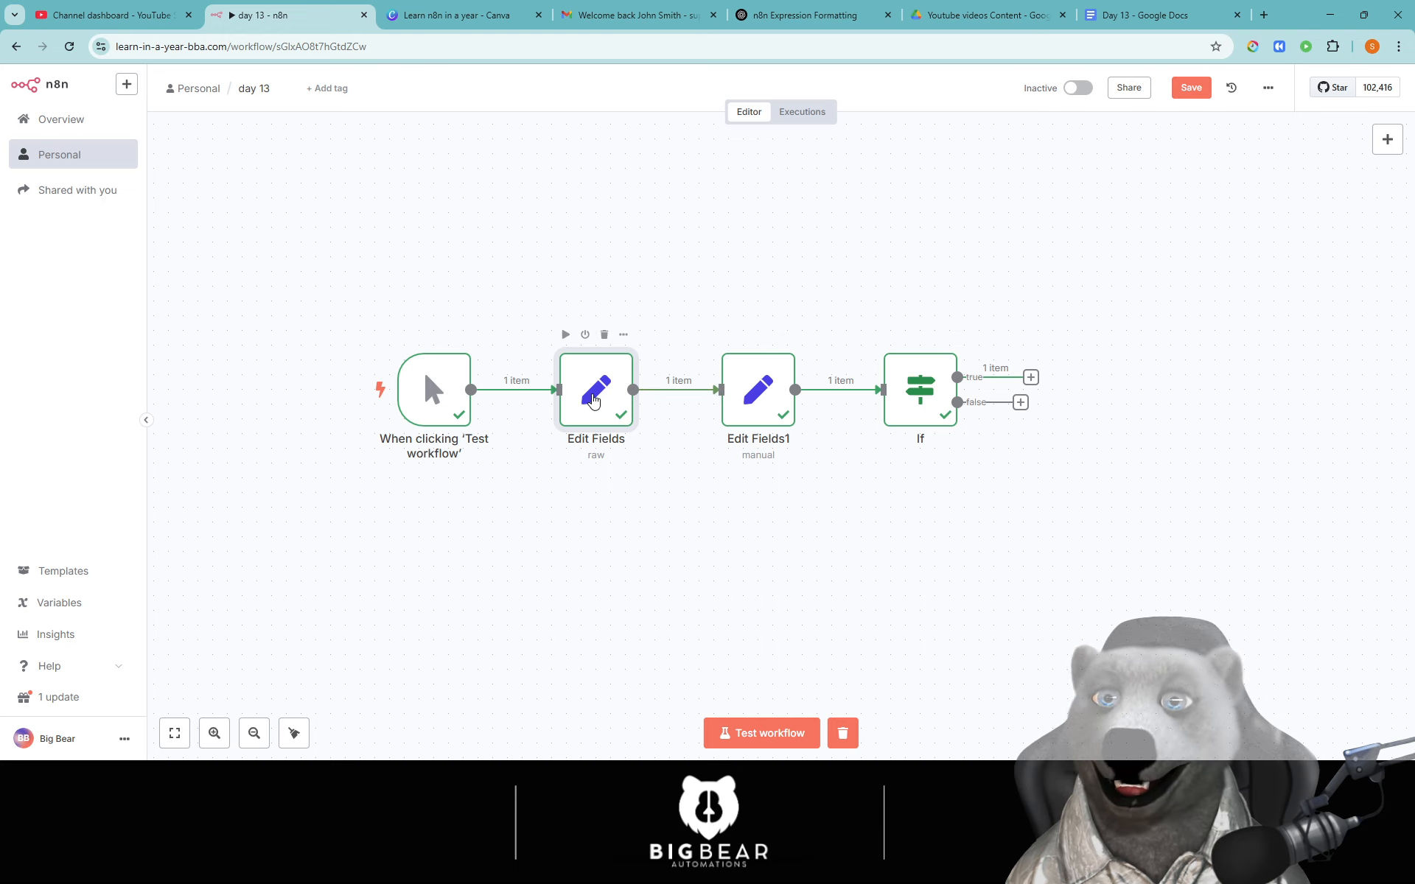
double_click(594, 400)
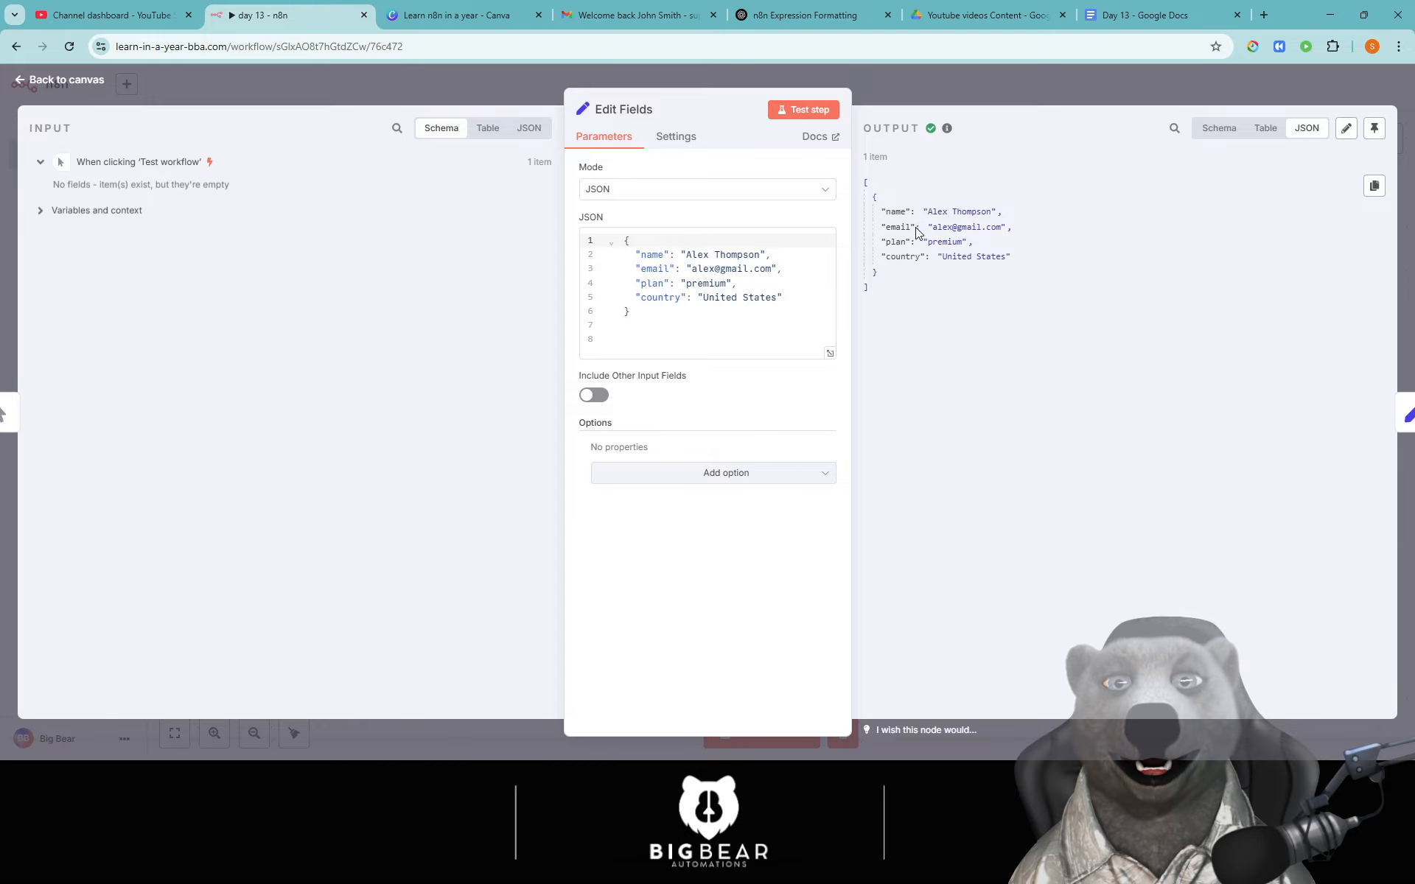
left_click(909, 89)
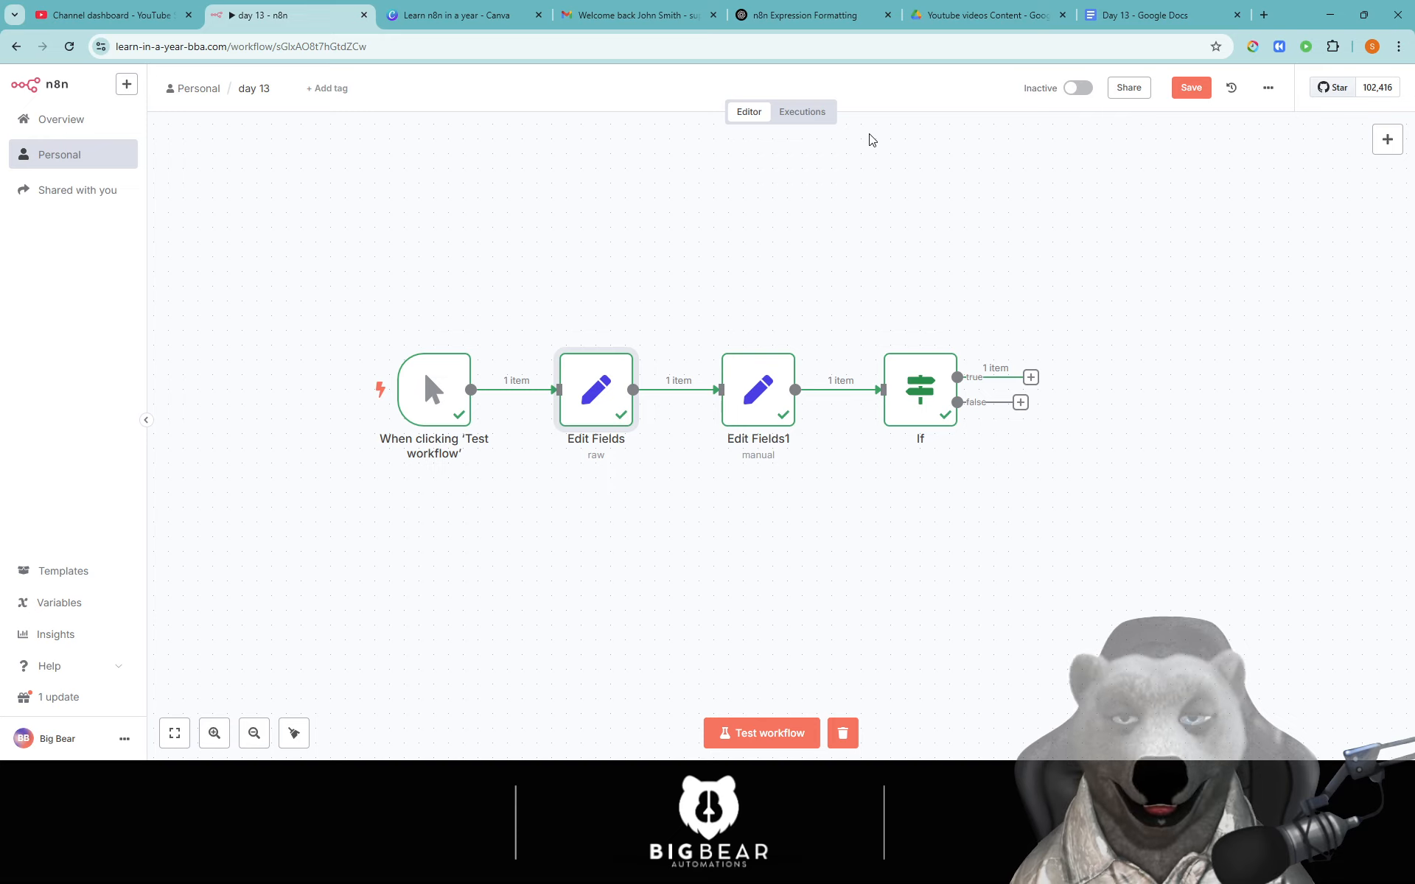
Examine the Edit Fields1 node's field mappings and the email domain value in its output.
left_click(767, 381)
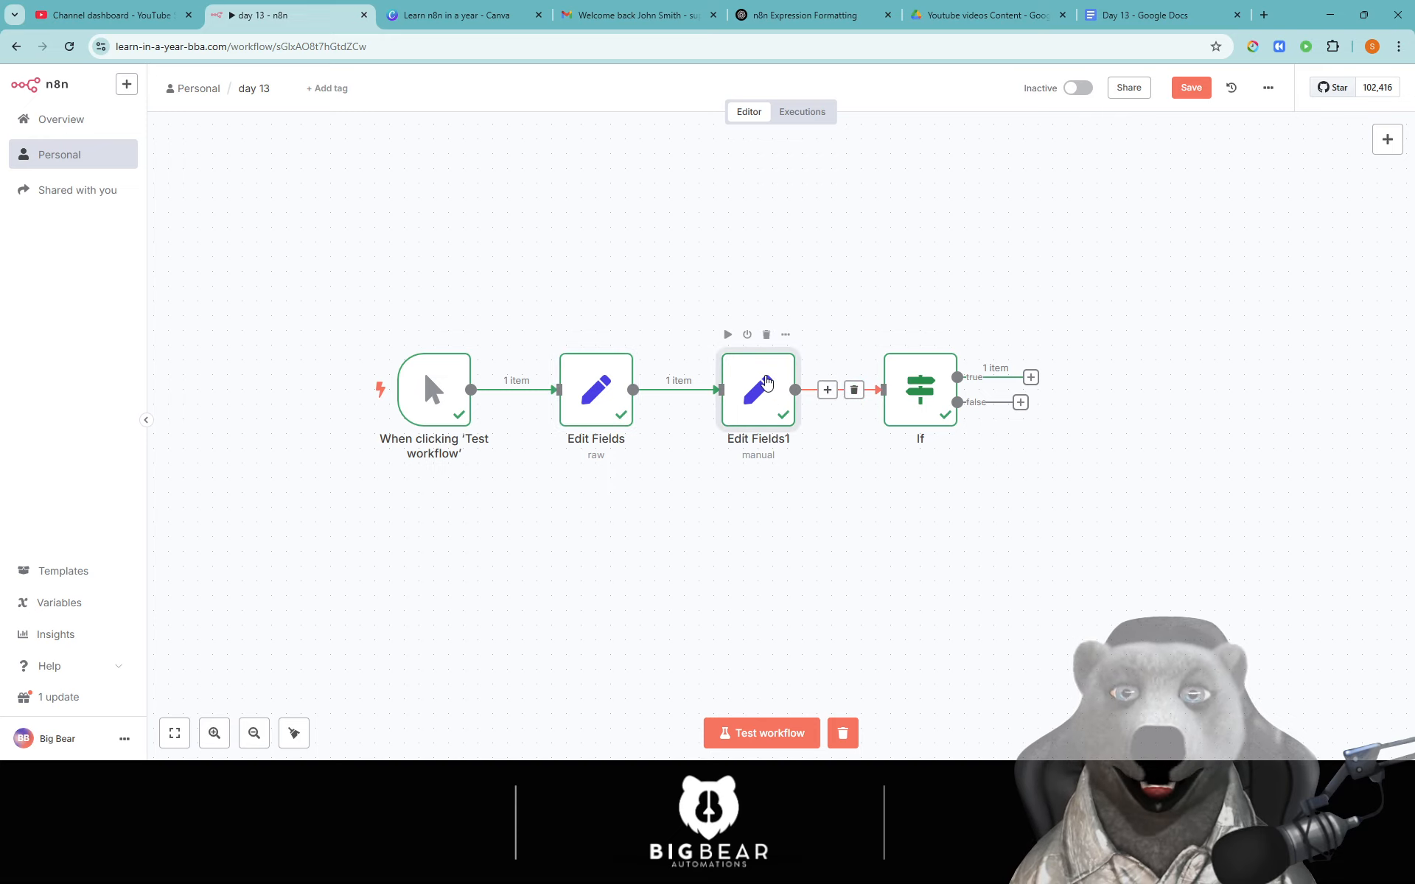
double_click(766, 381)
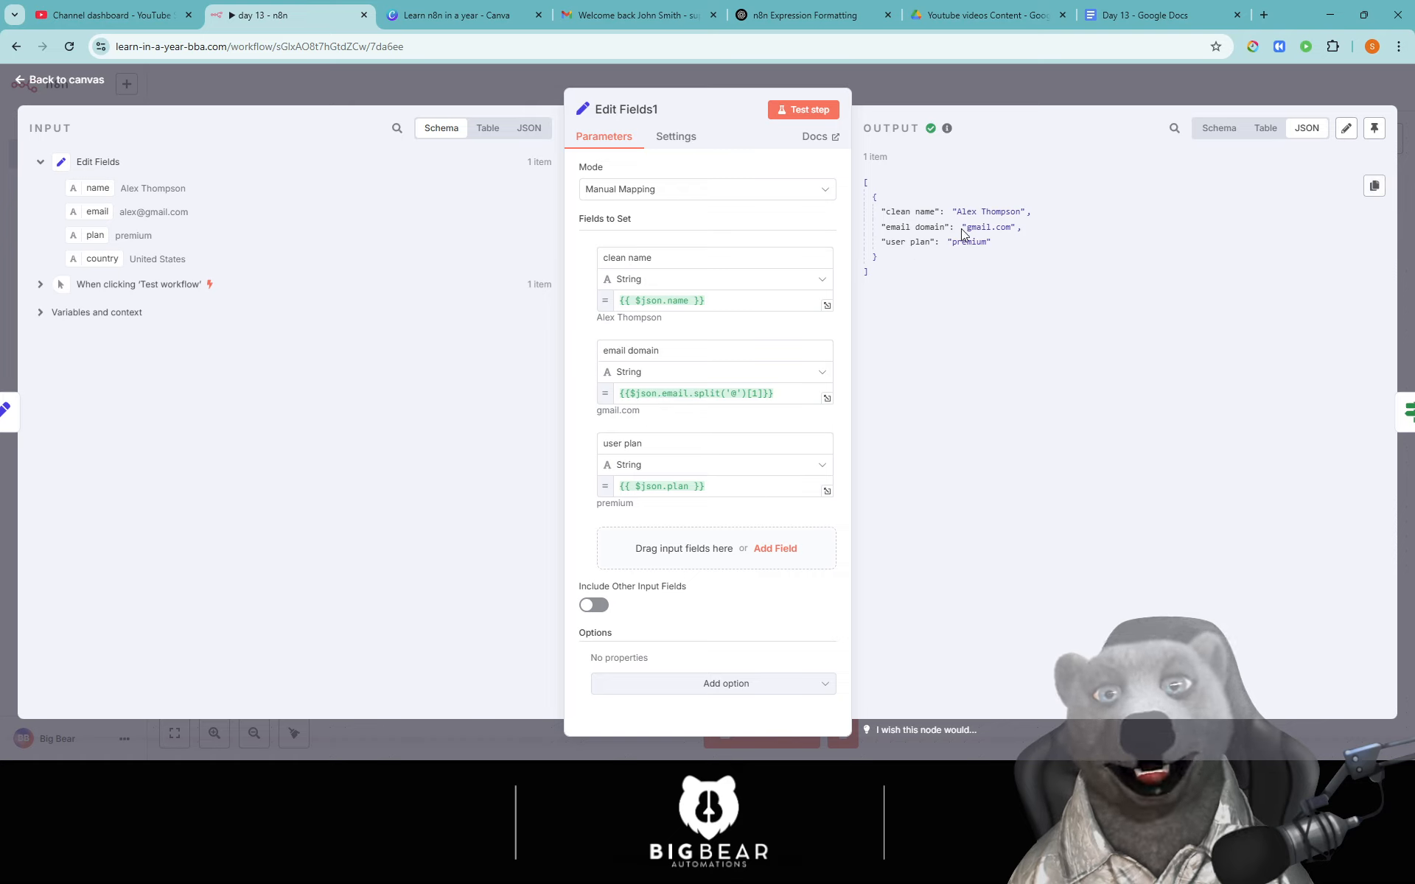
left_click_drag(961, 229, 1019, 229)
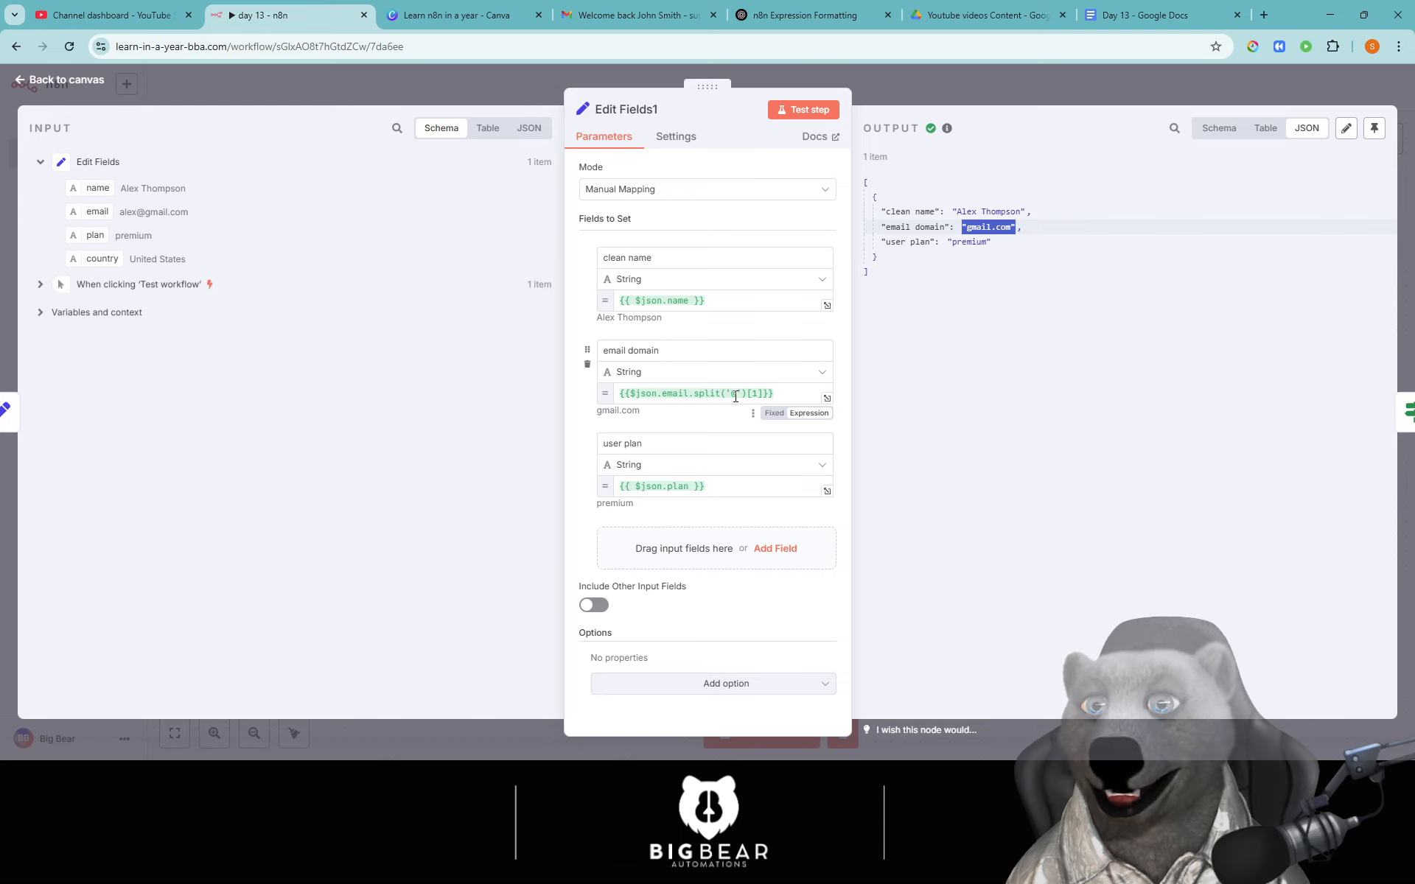
mouse_move(971, 228)
left_mouse_down()
mouse_move(1012, 228)
mouse_move(997, 230)
left_mouse_up()
left_click(1003, 229)
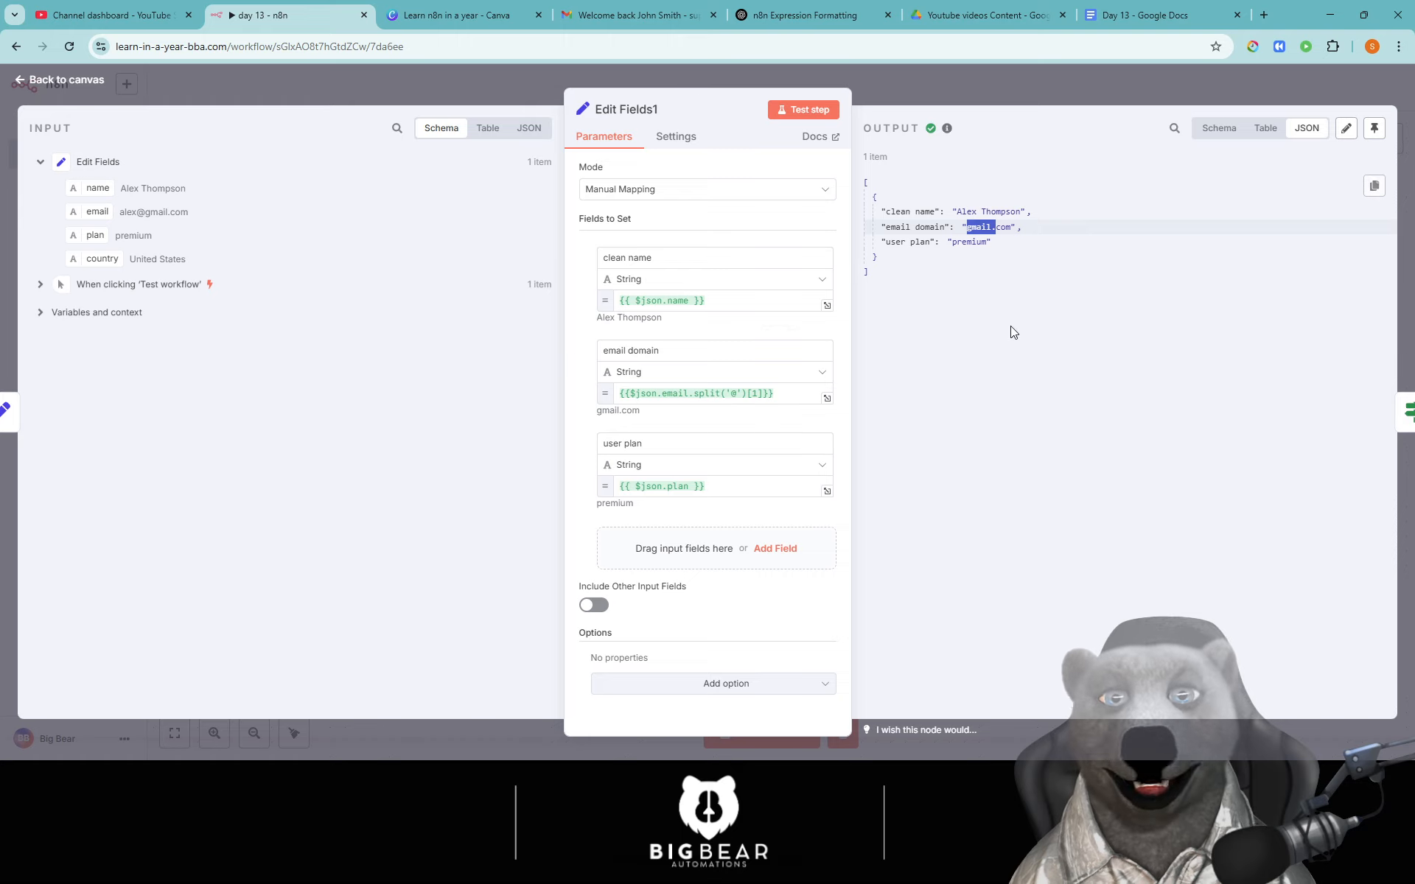
left_click(977, 229)
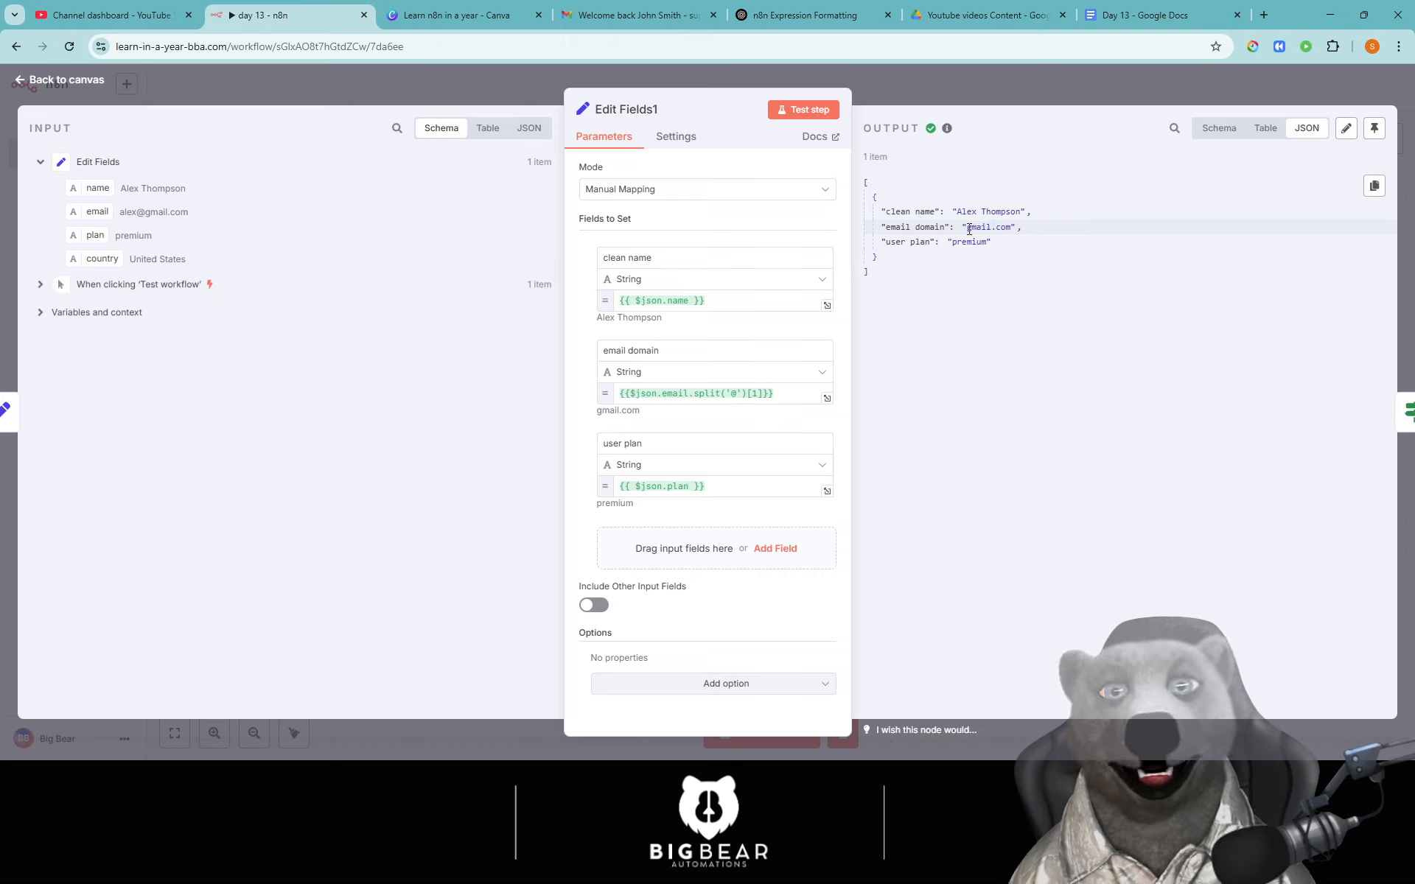
left_click_drag(969, 229, 1012, 229)
left_click(1006, 238)
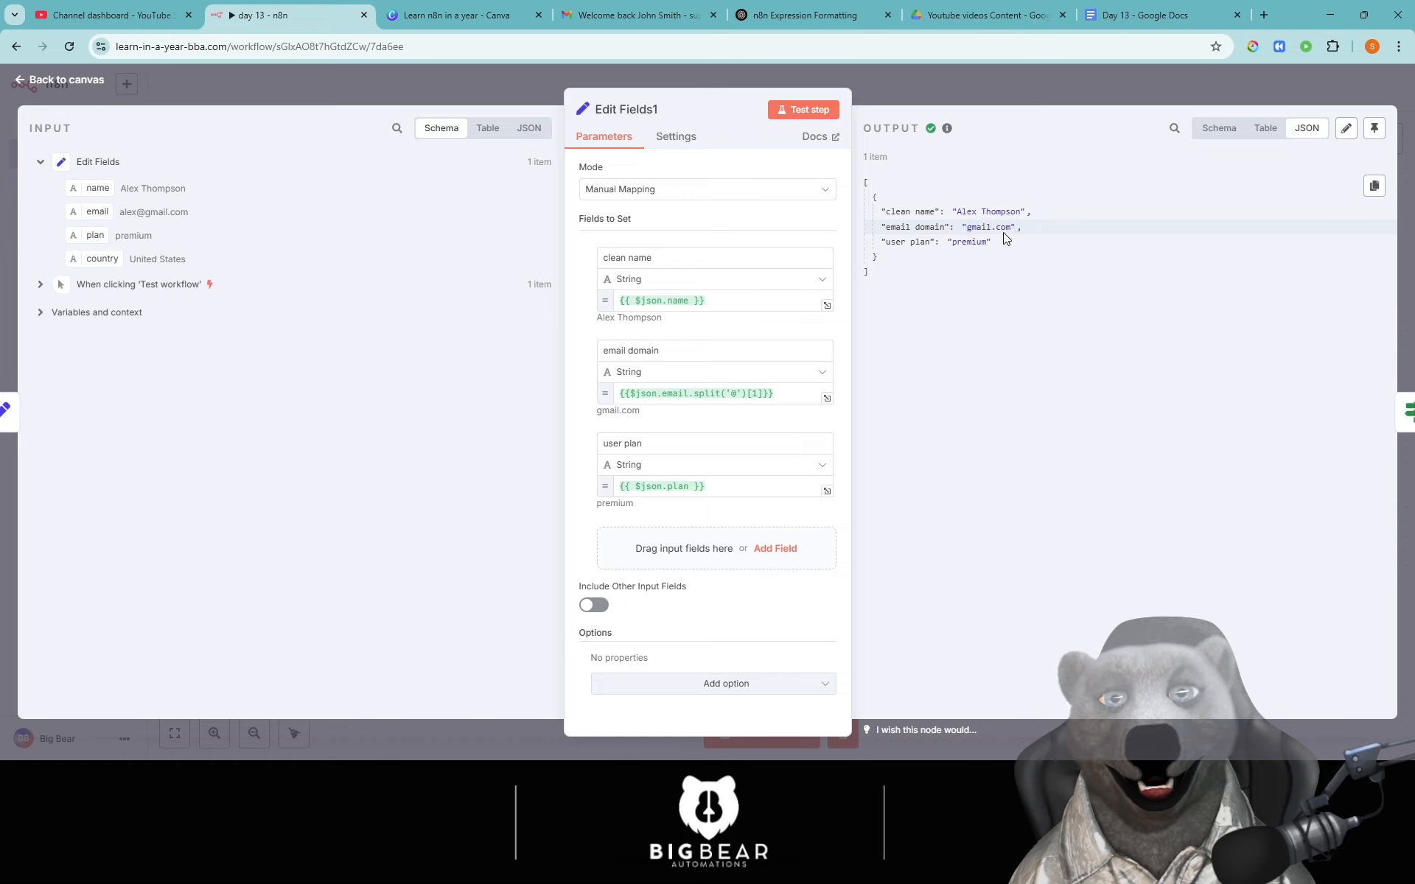
left_click(926, 90)
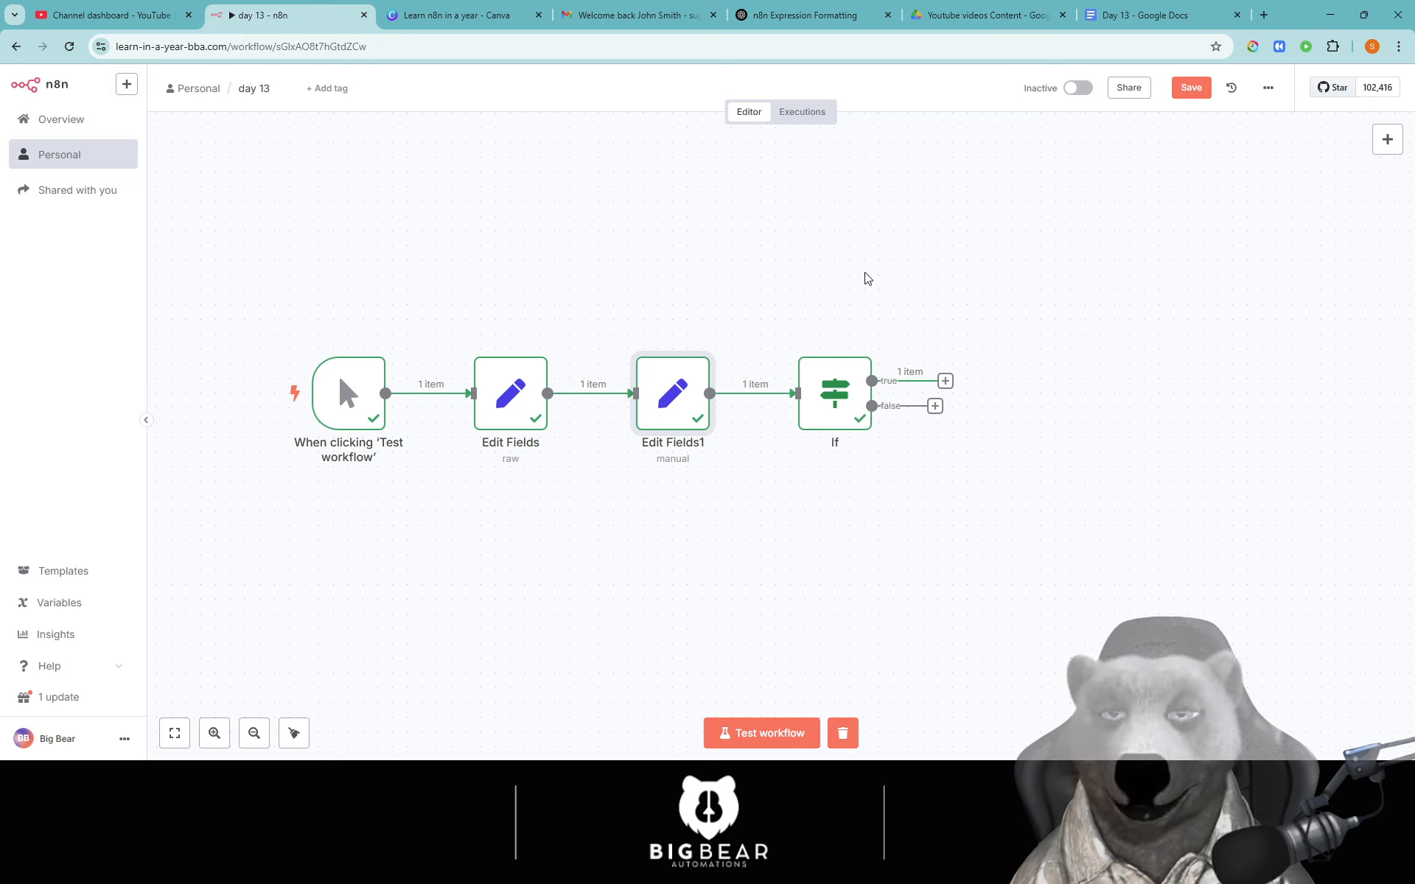
Clear the If node's condition expression and set its comparison to the String operator "exists".
left_click(850, 397)
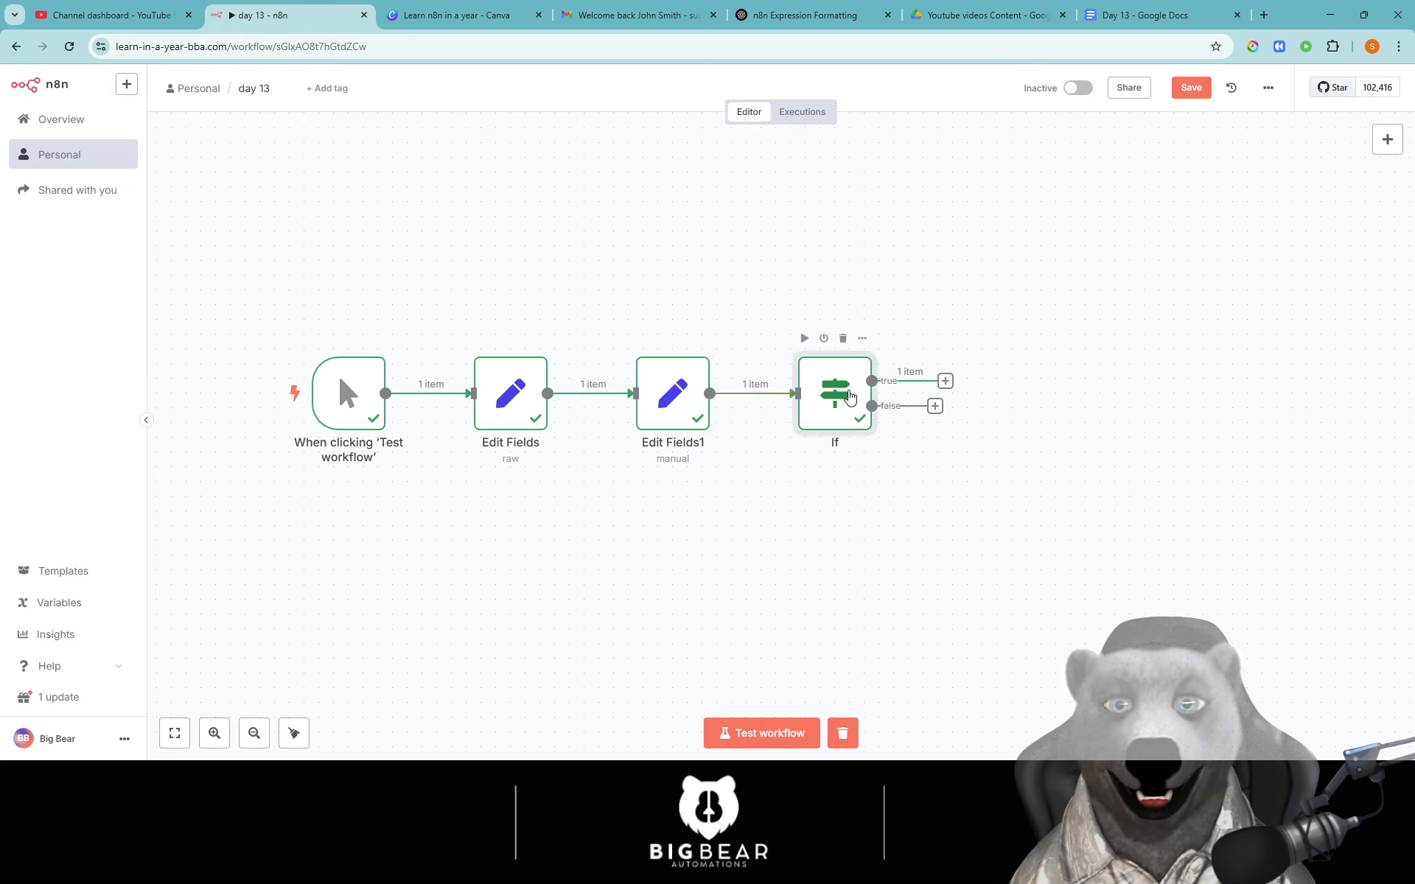
double_click(850, 398)
left_click_drag(717, 211, 415, 149)
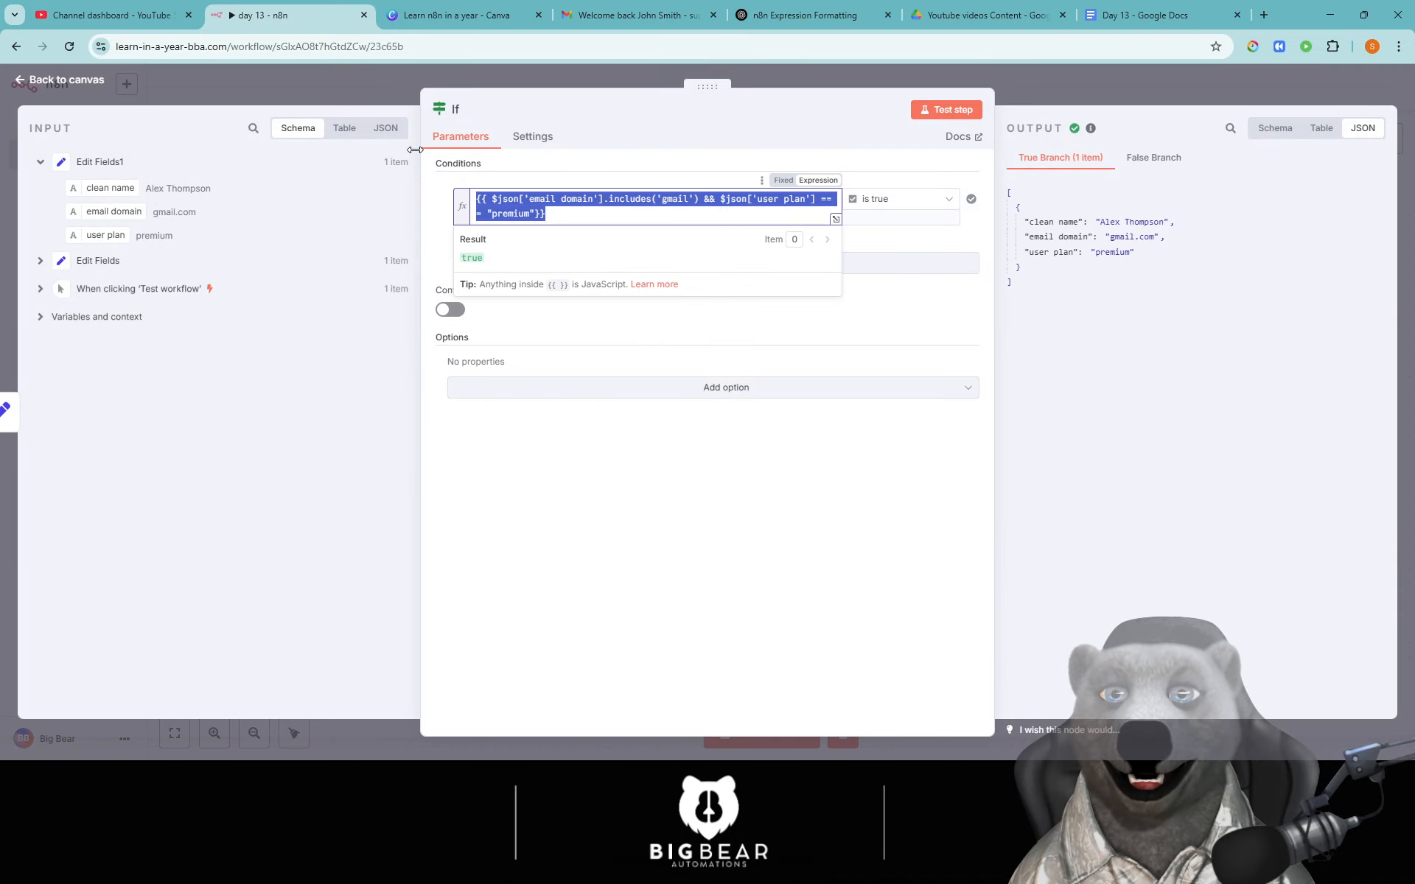
key("BackSpace")
left_click(914, 279)
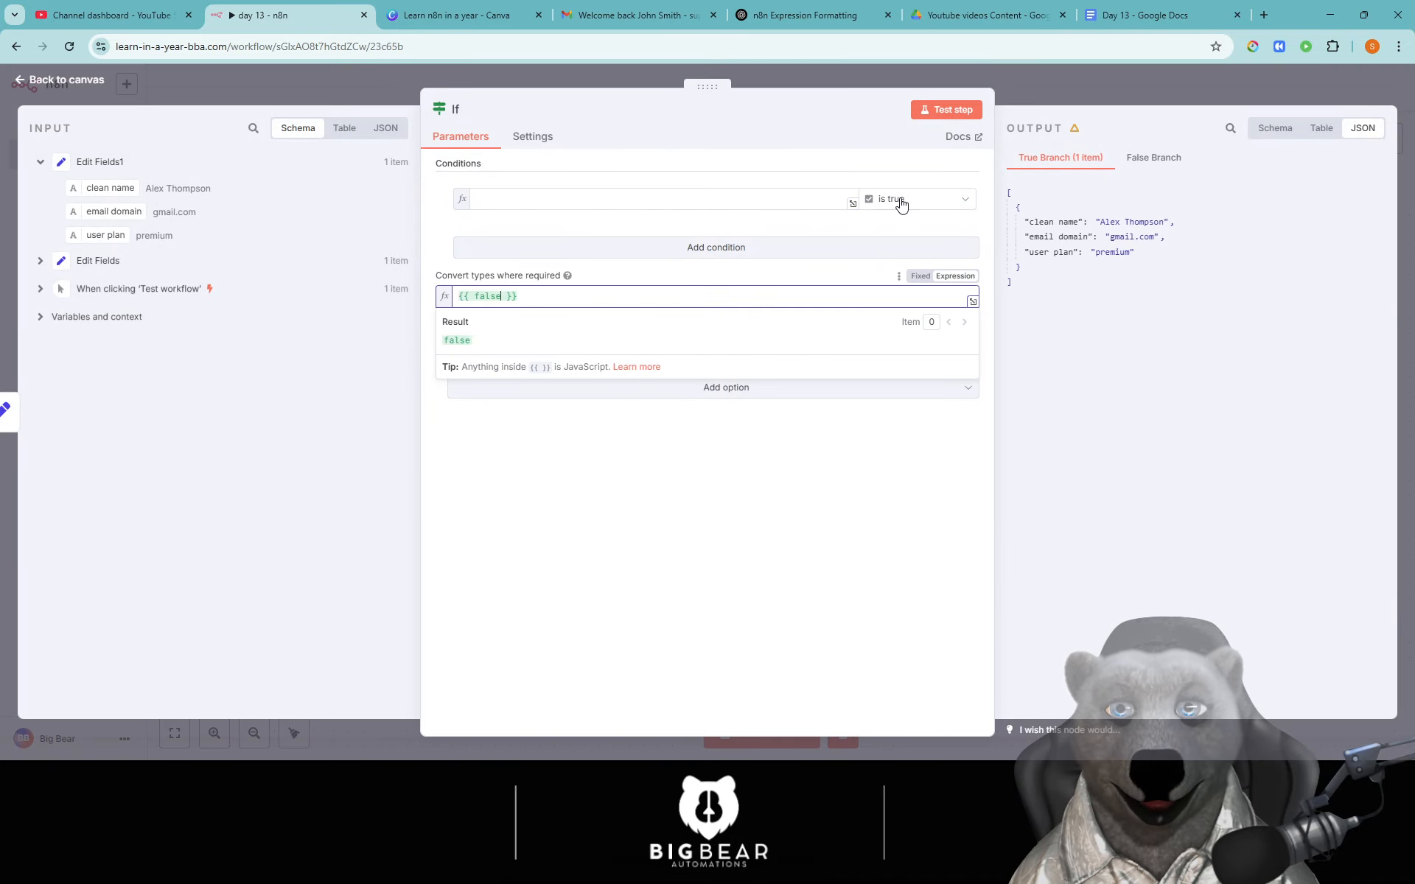
left_click(901, 205)
mouse_move(921, 237)
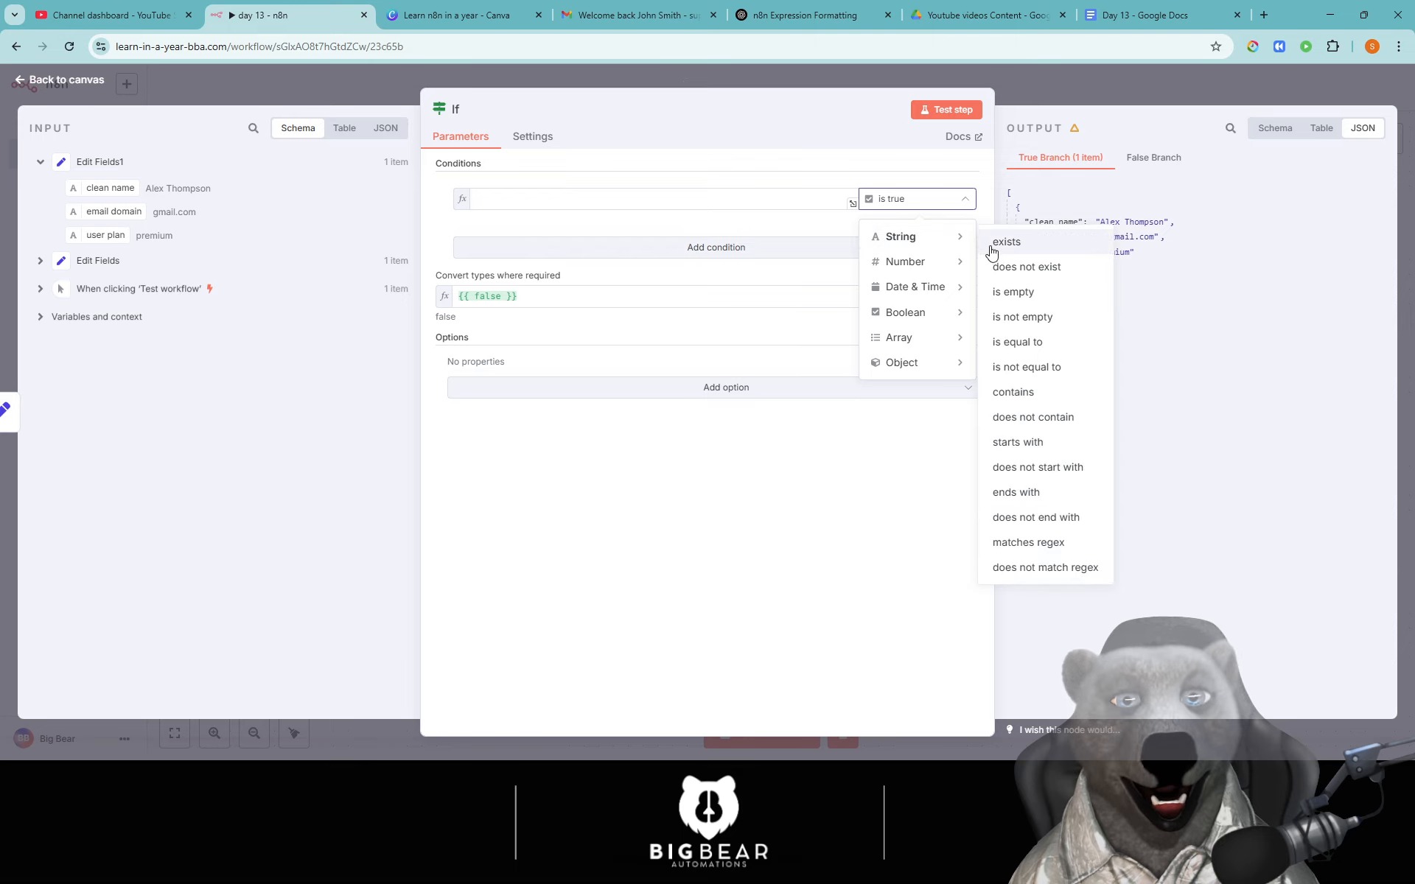
left_click(992, 244)
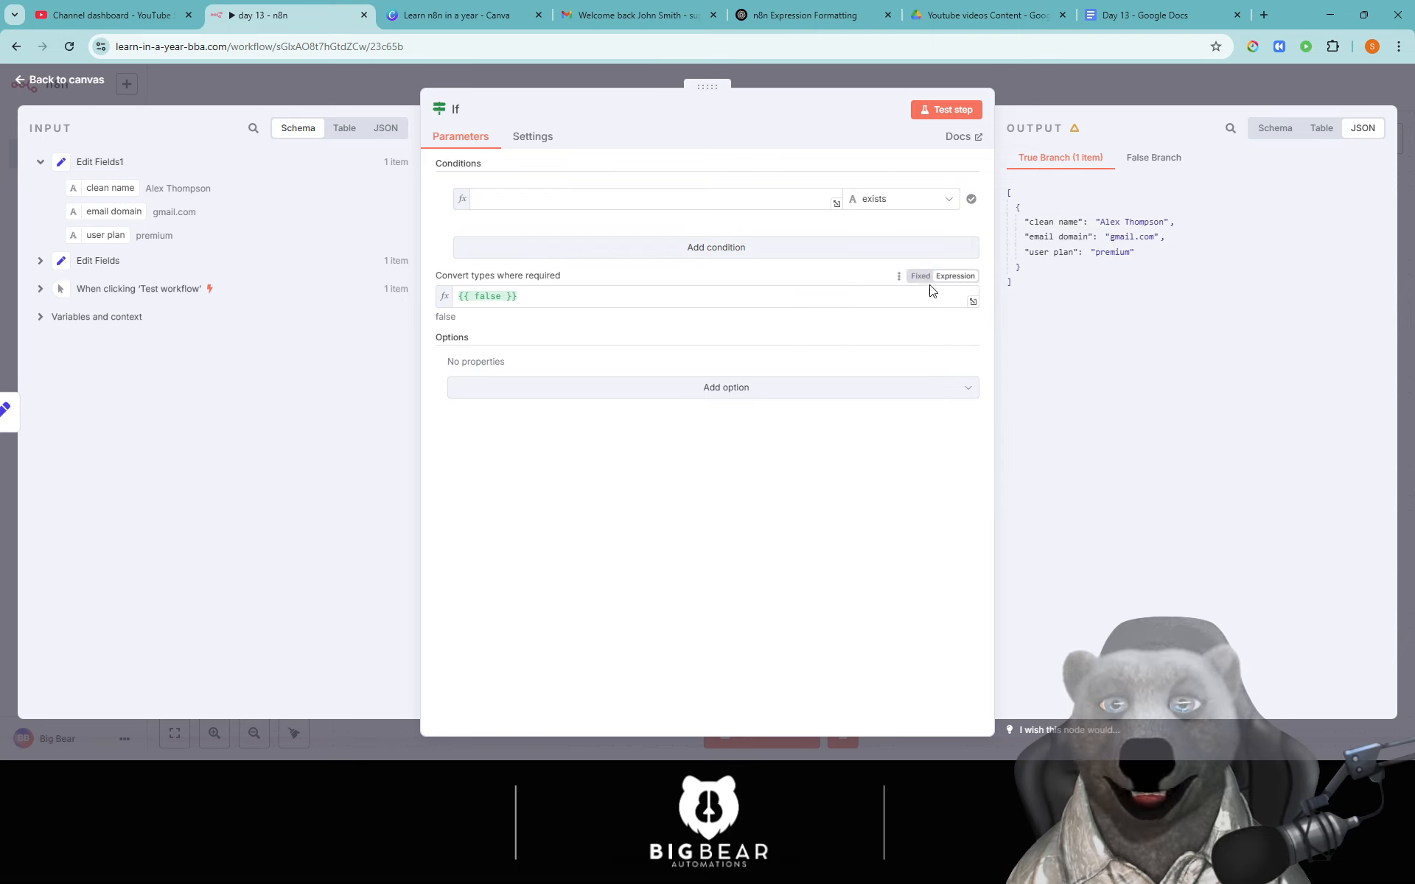
left_click(920, 278)
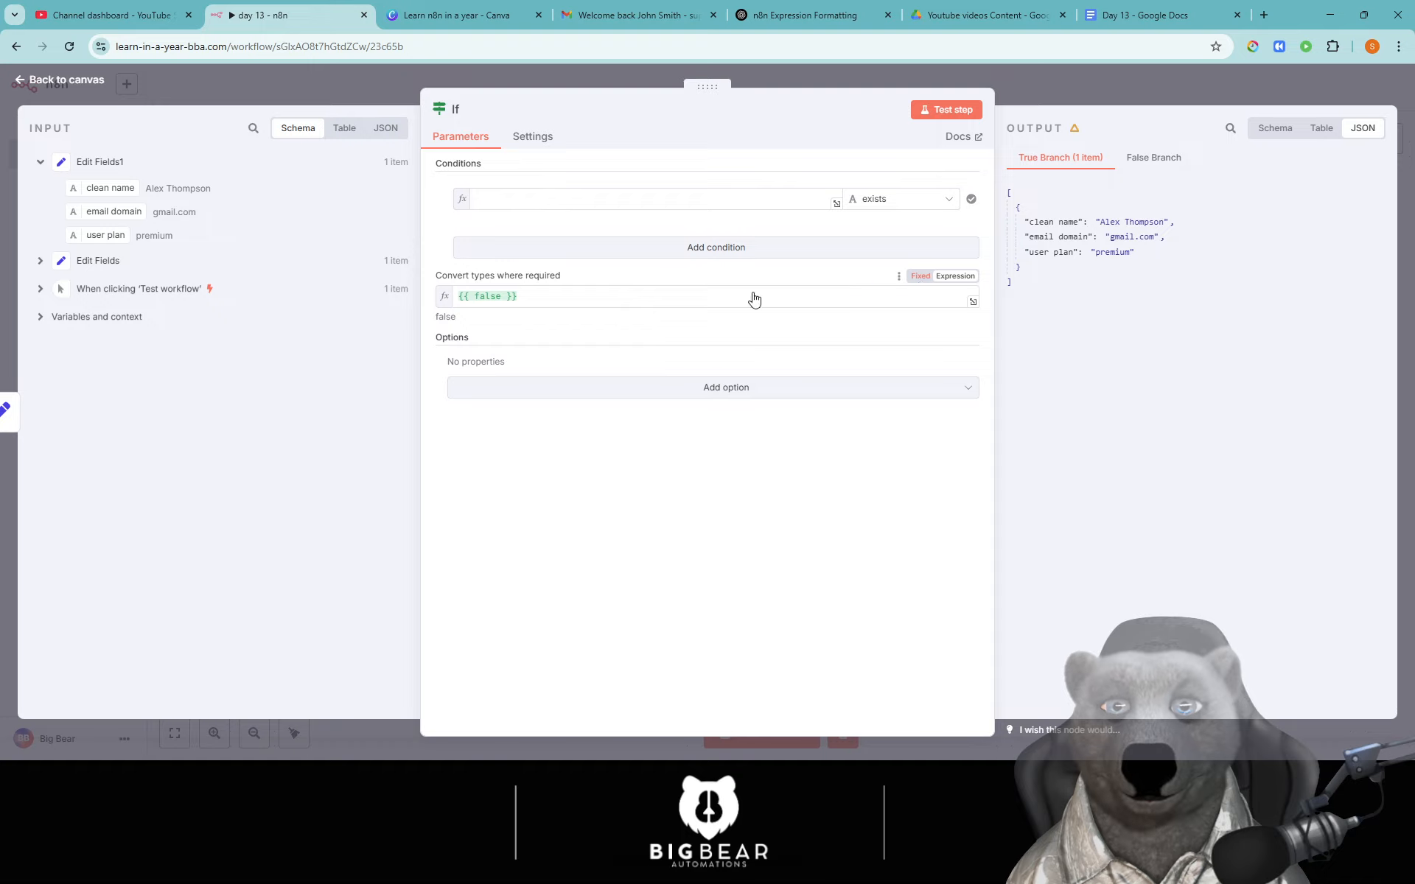
left_click(941, 202)
mouse_move(912, 246)
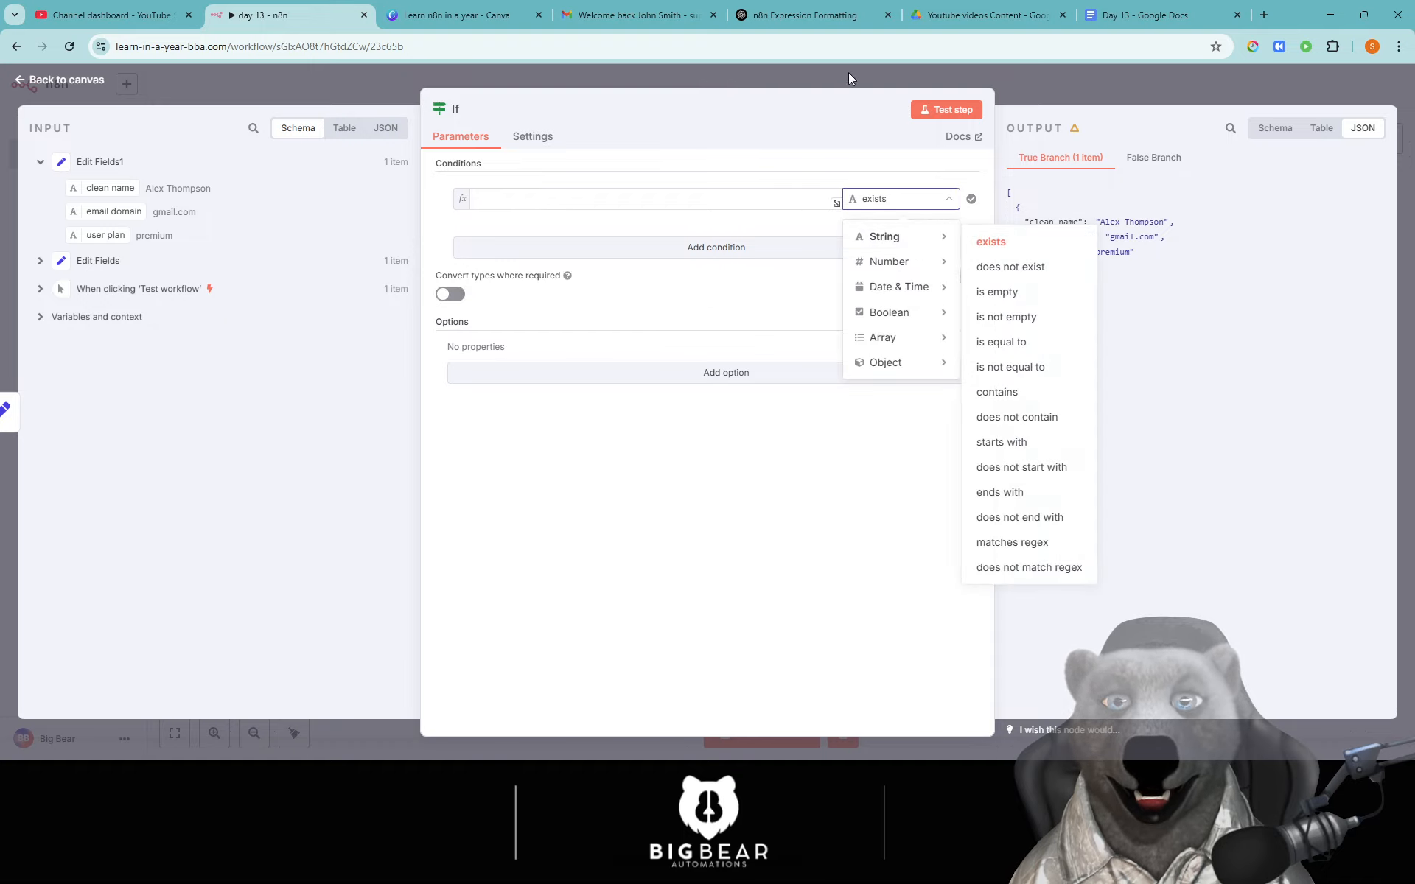
left_click(797, 77)
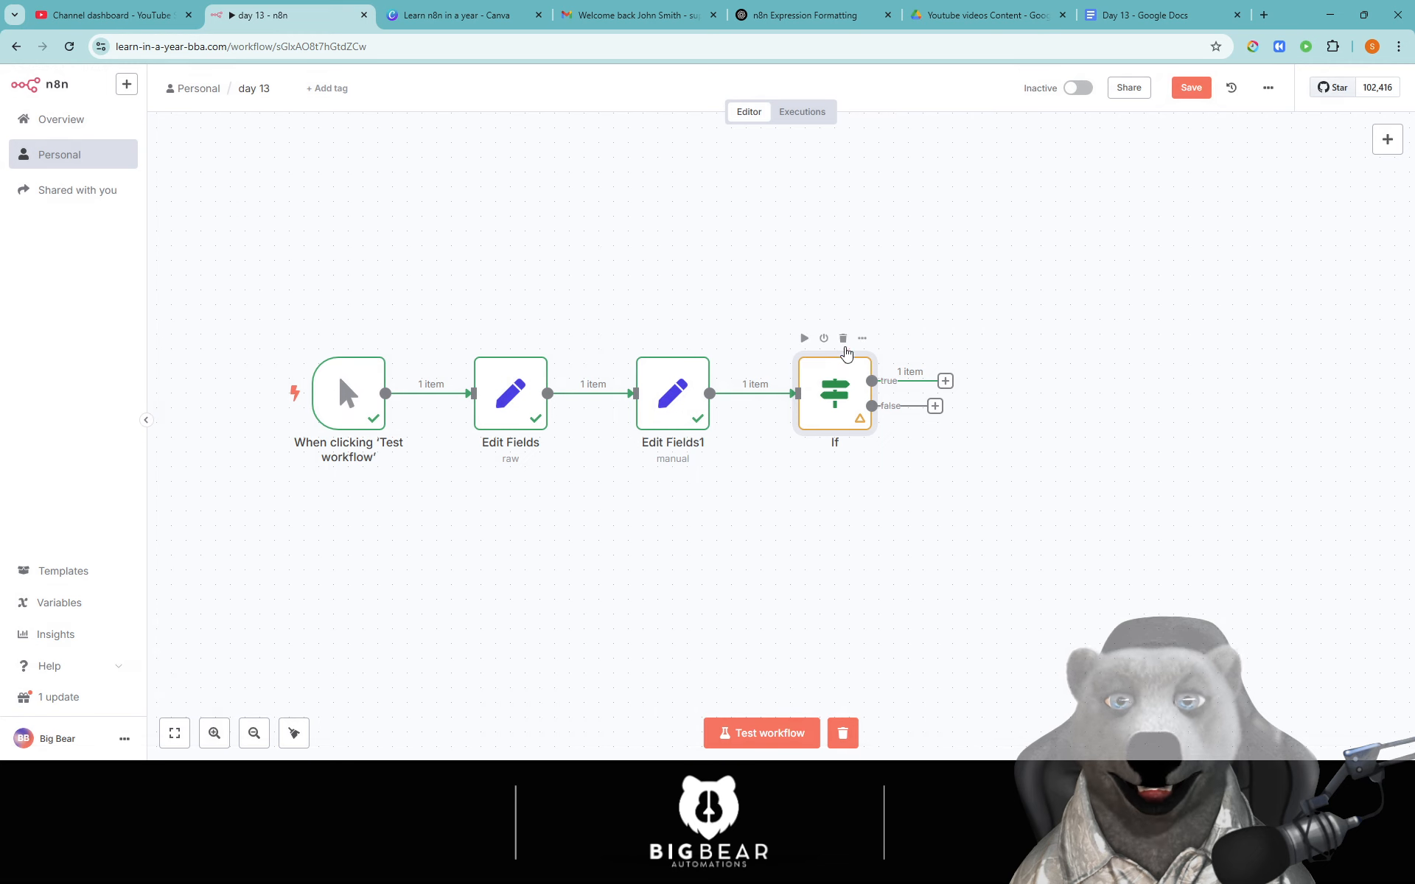
Replace the existing If node with a new If node connected after Edit Fields1.
left_click(844, 338)
left_click(783, 394)
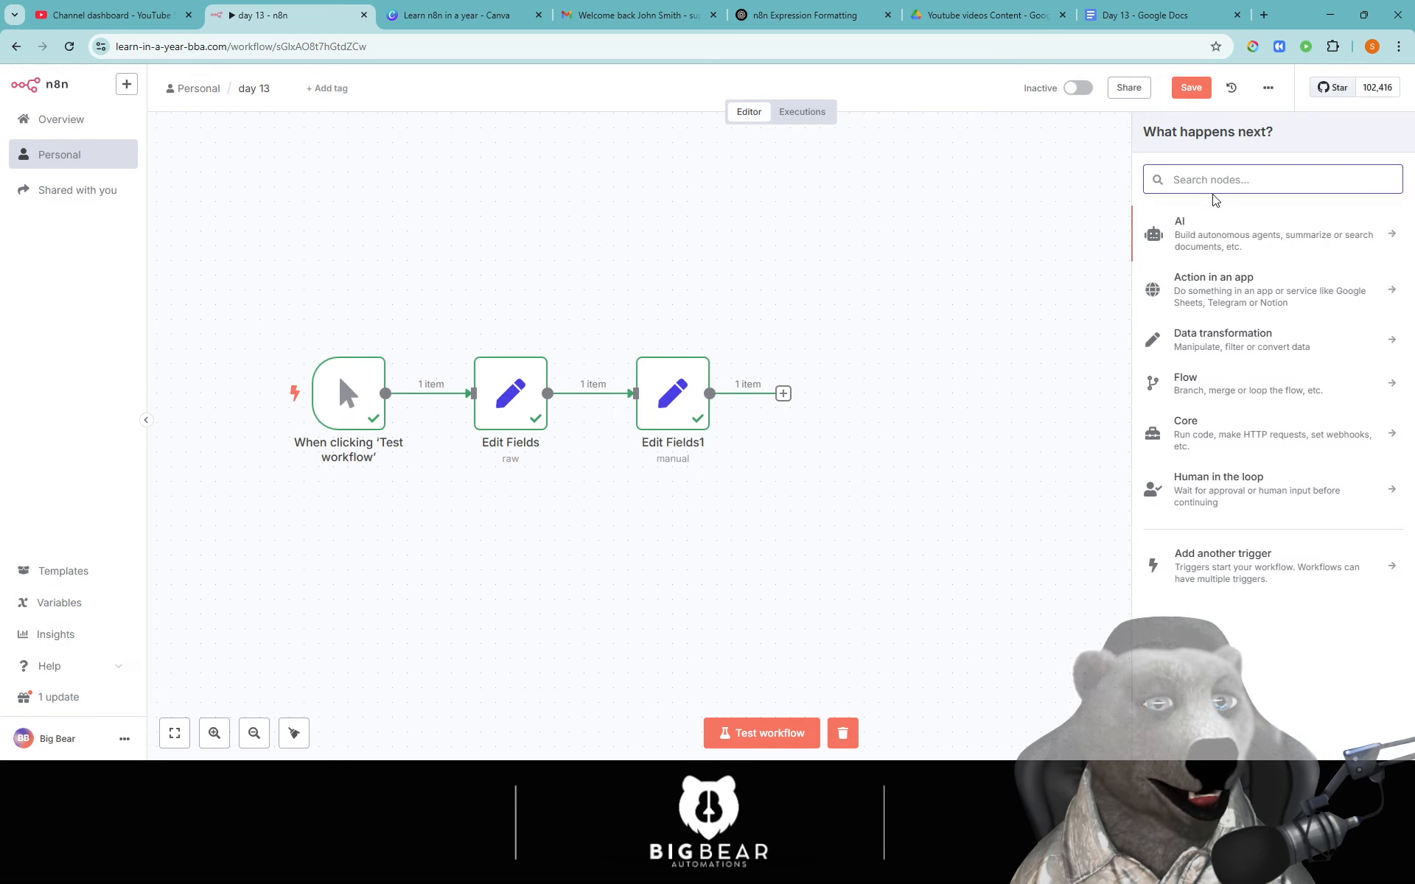
type("if")
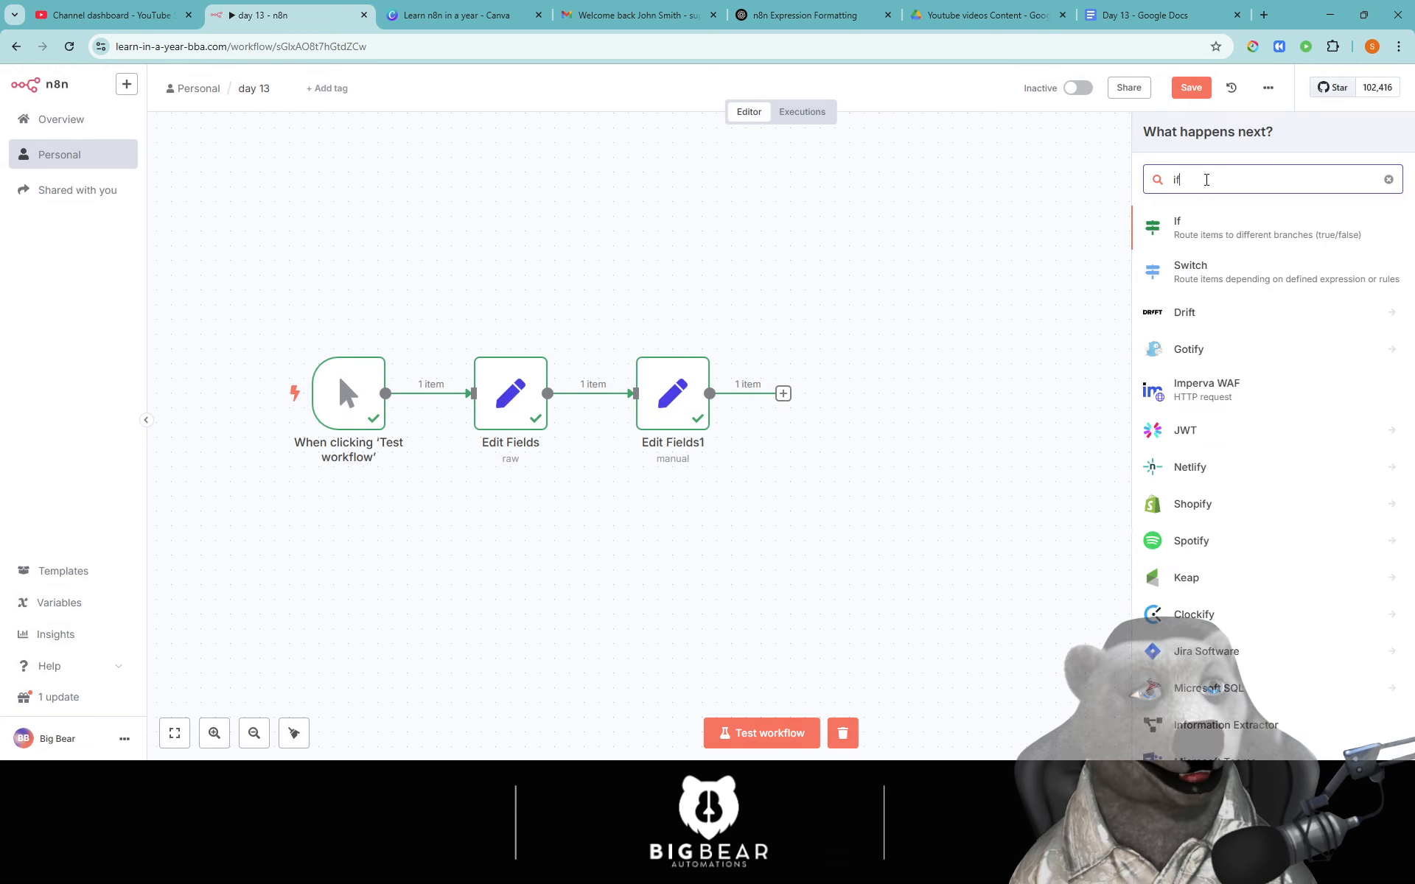
left_click(1205, 215)
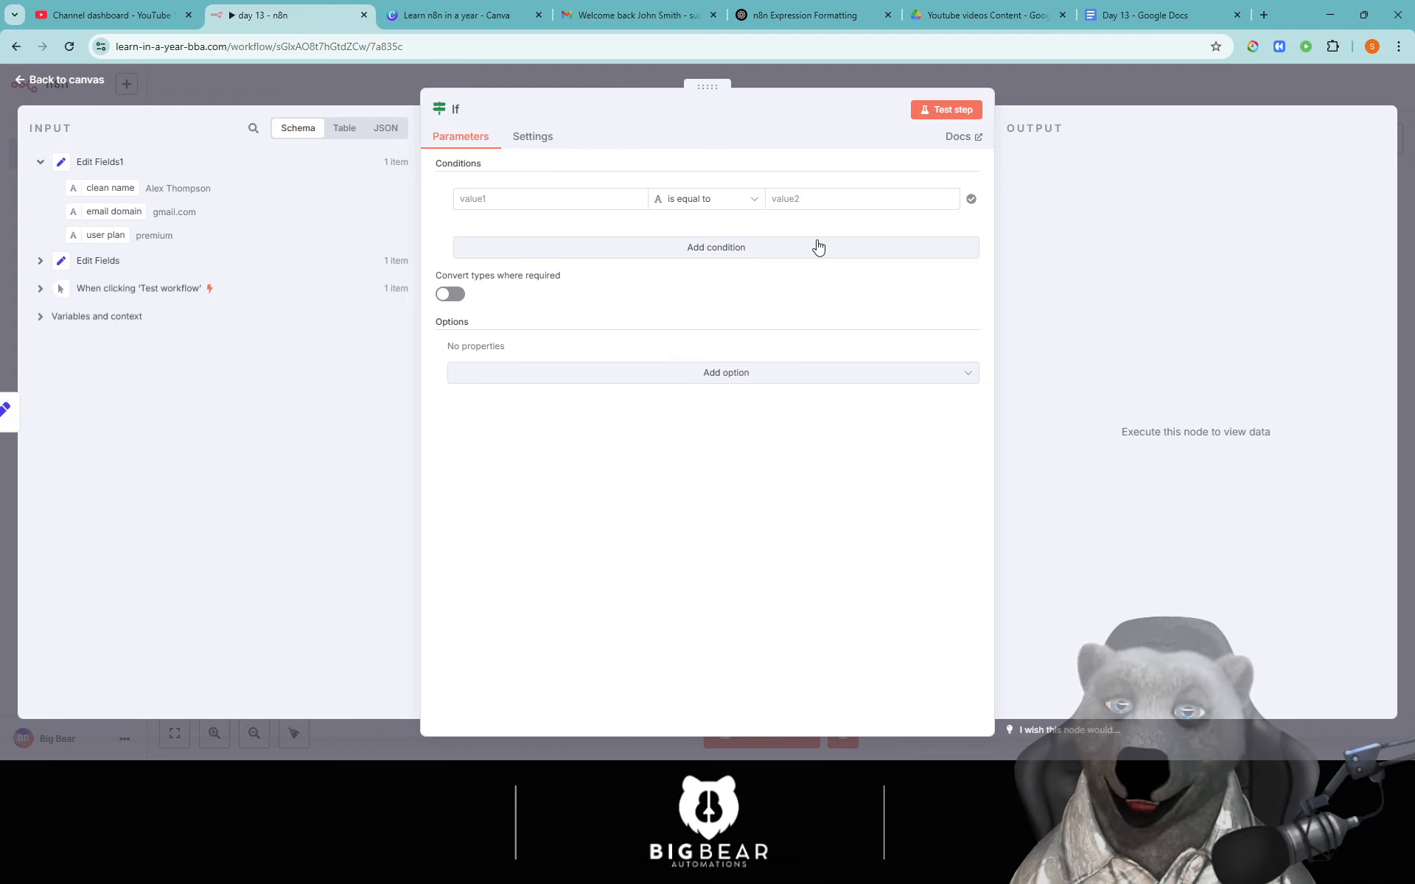
Look over the new If node's settings and the two value fields of its condition.
left_click(516, 145)
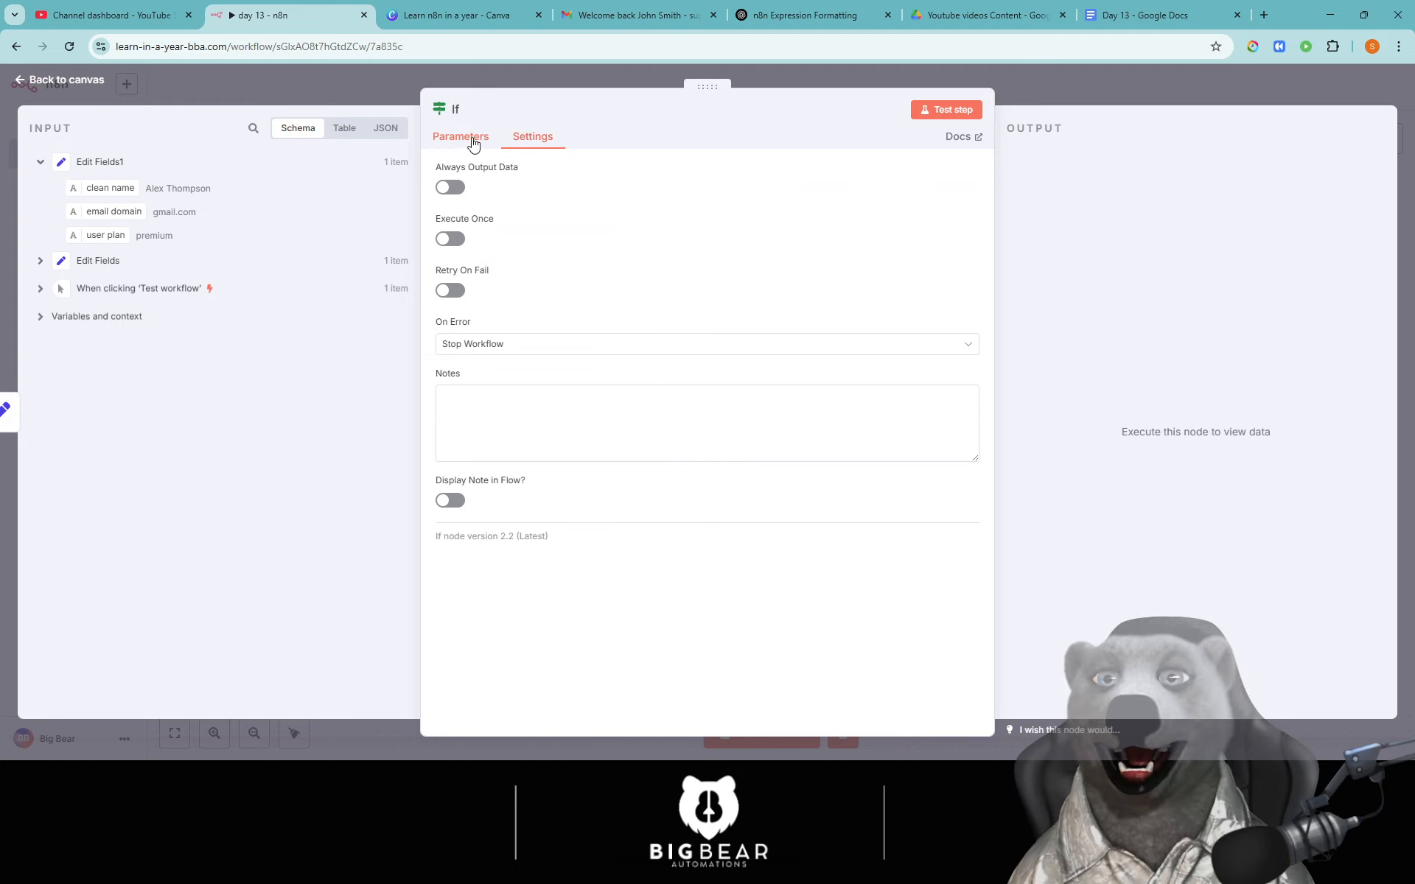
left_click(472, 144)
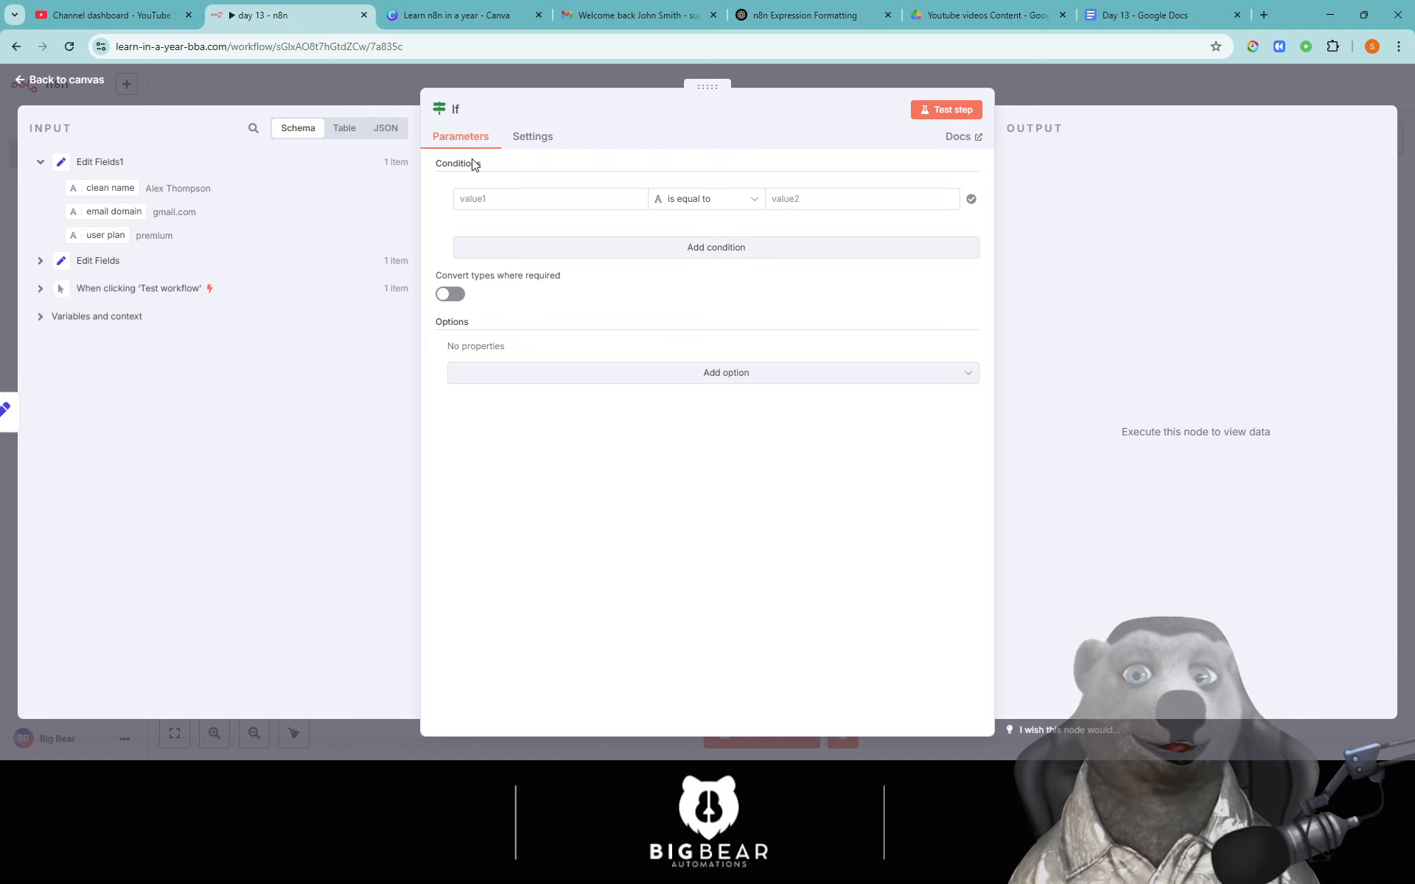
double_click(467, 164)
left_click(523, 205)
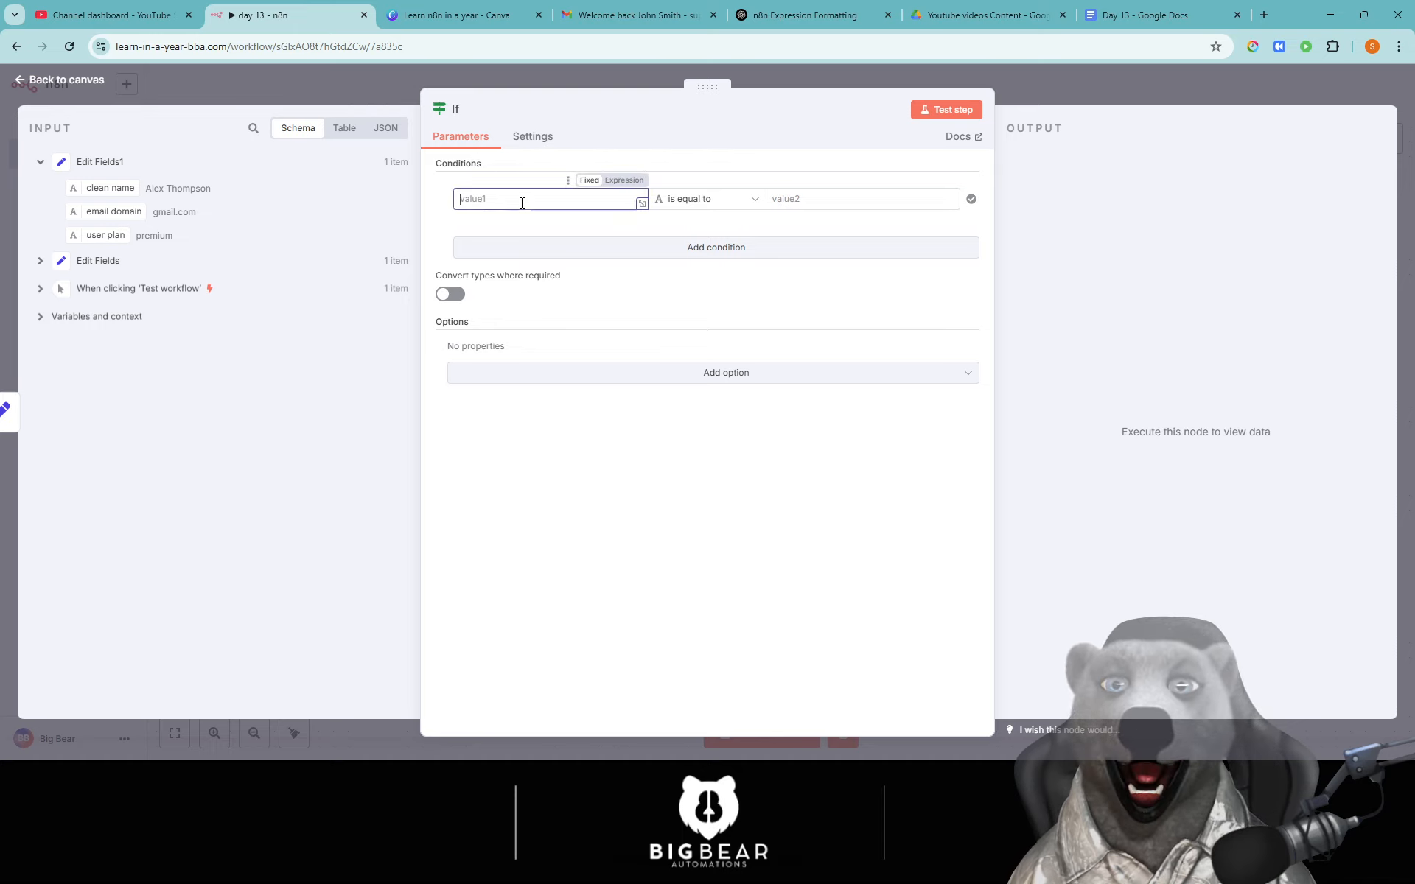
left_click(901, 204)
left_click(527, 198)
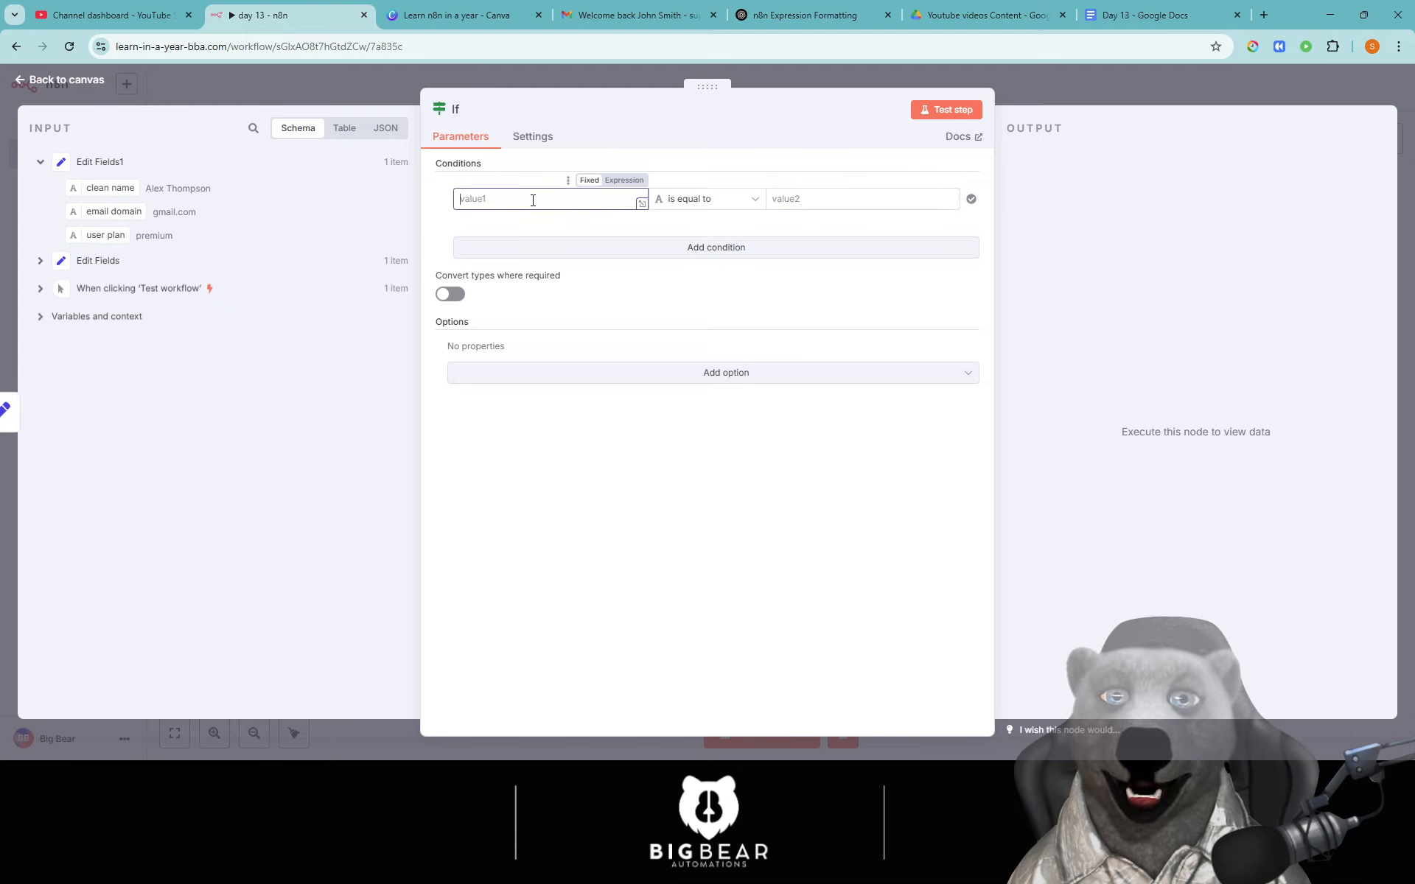
left_click(827, 198)
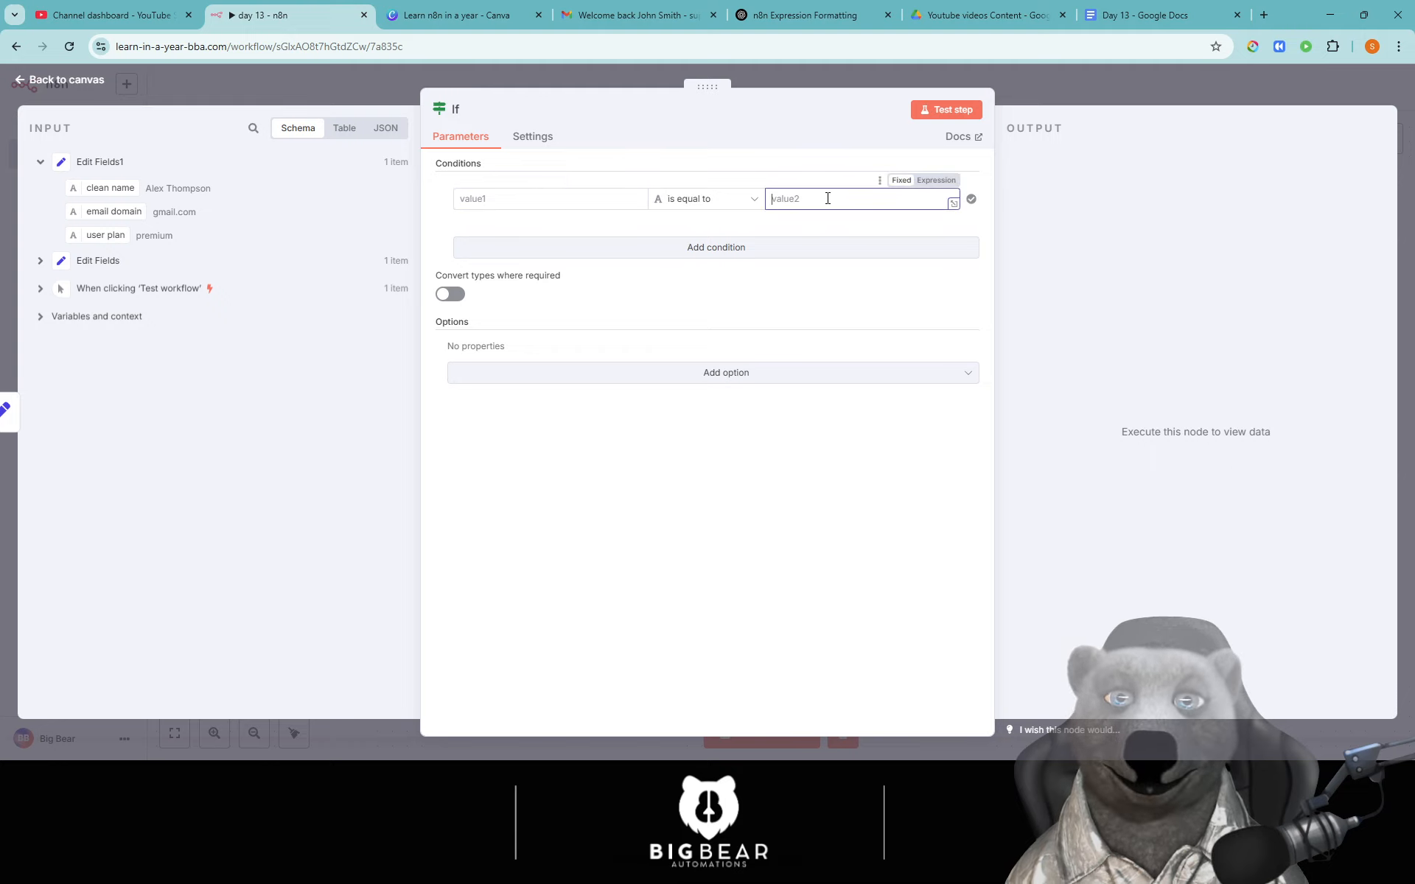
Examine the condition's comparison operators for the String, Number, Date & Time, Boolean, Array and Object types.
left_click(721, 208)
mouse_move(720, 245)
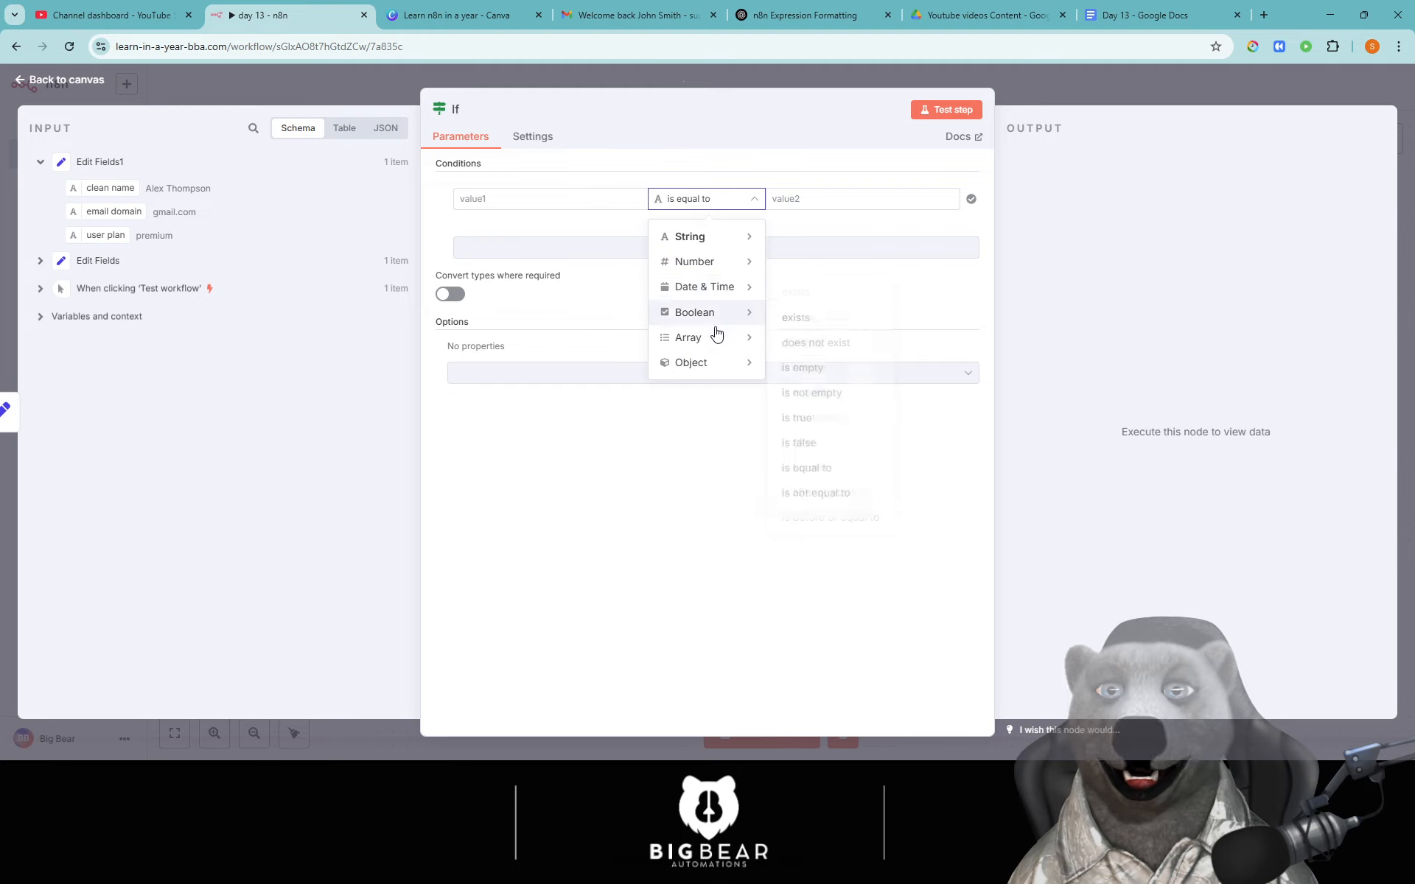
mouse_move(704, 372)
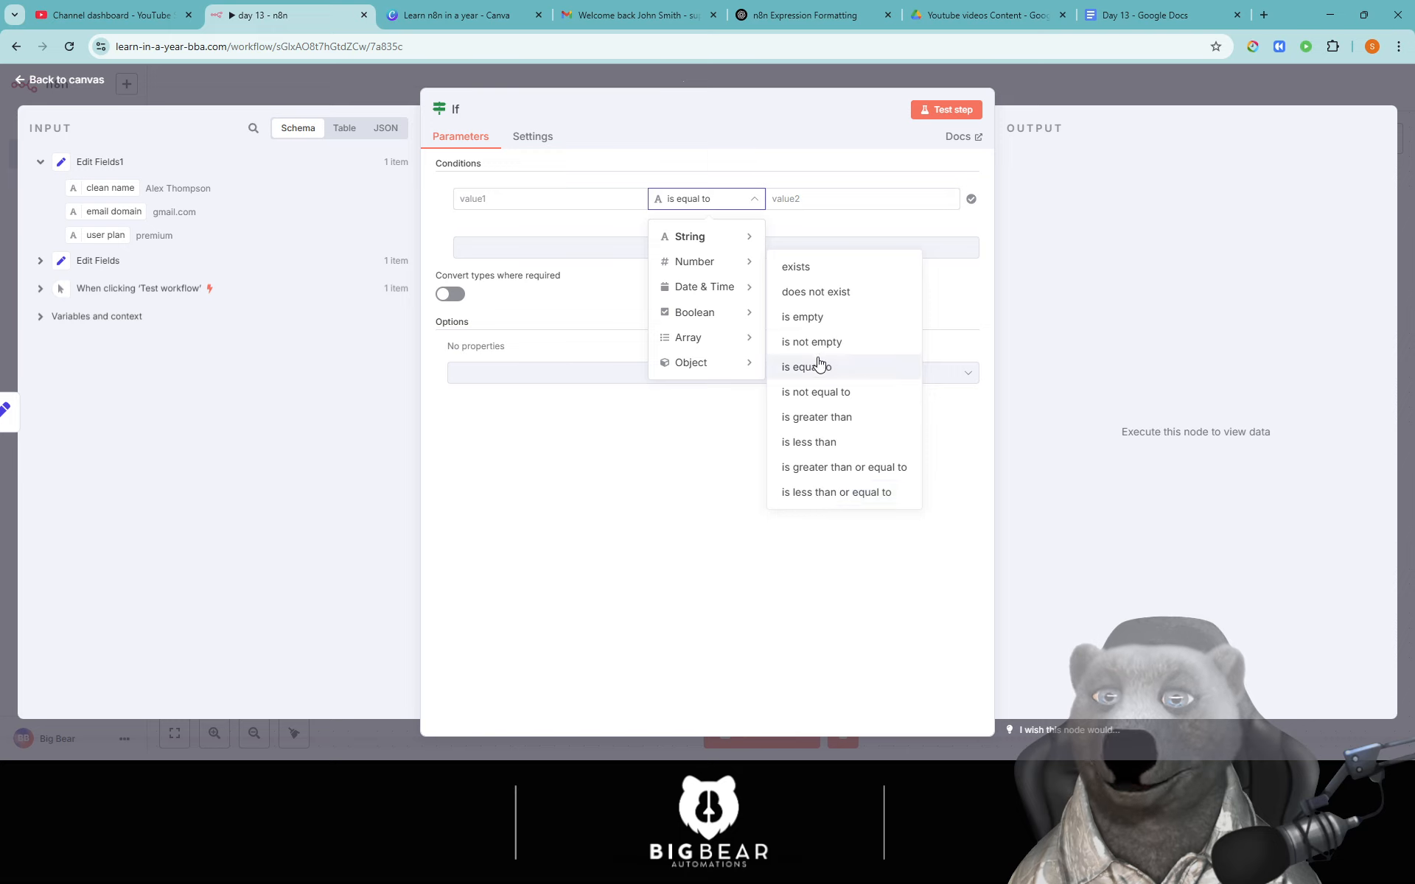
mouse_move(730, 287)
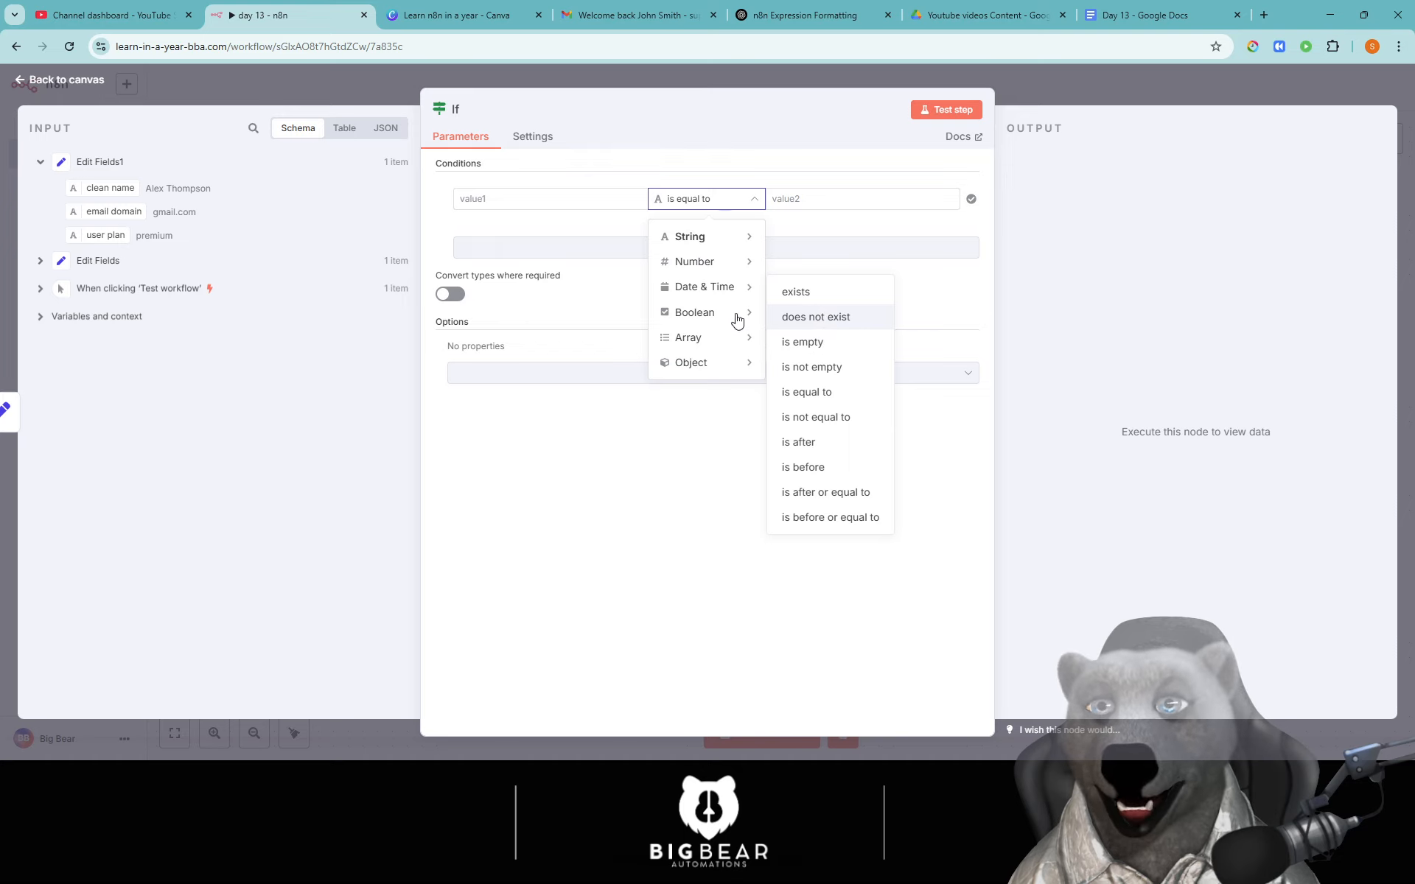
mouse_move(736, 318)
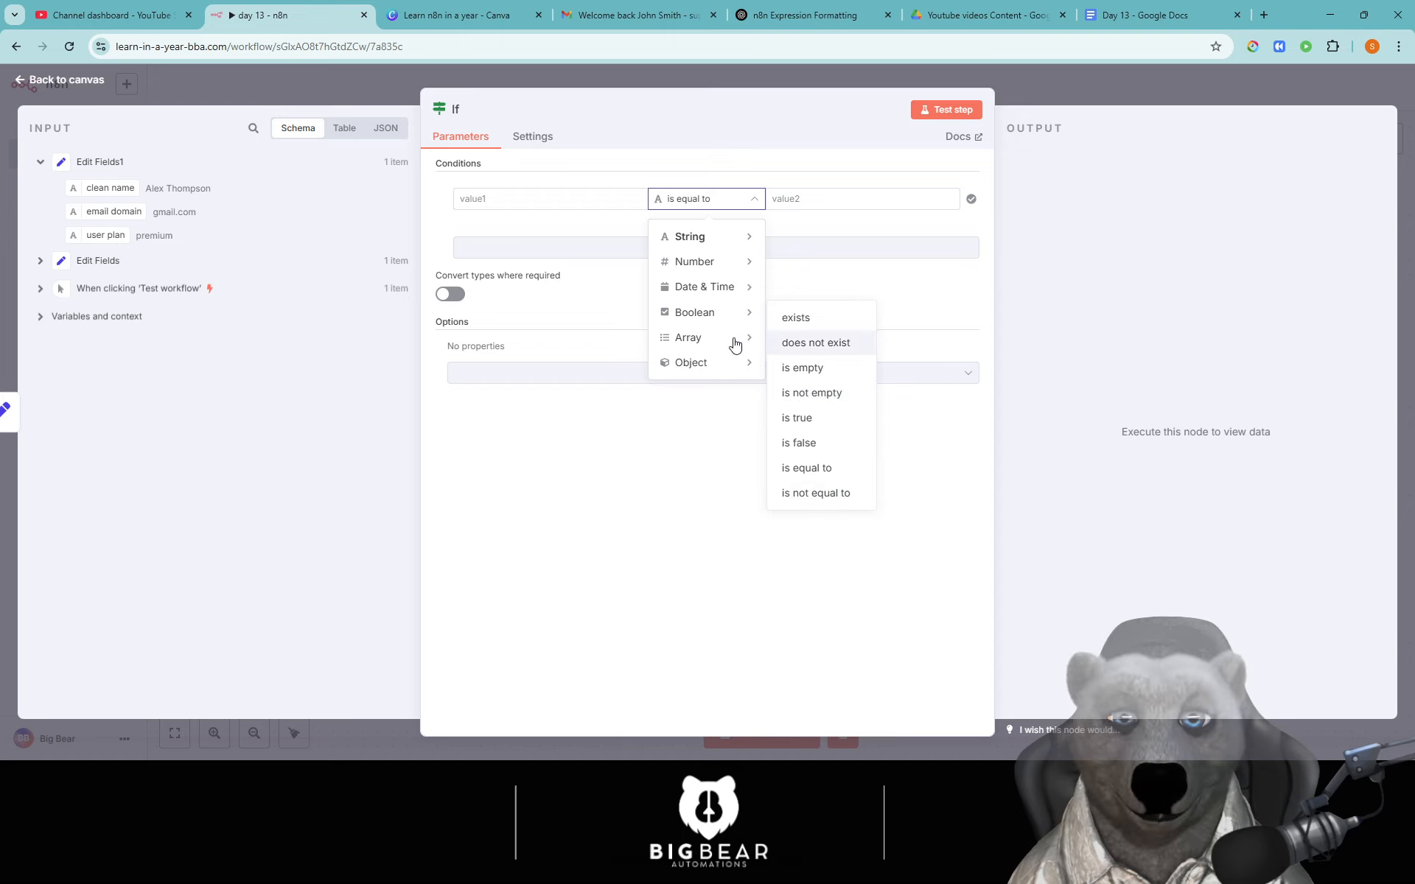
mouse_move(723, 344)
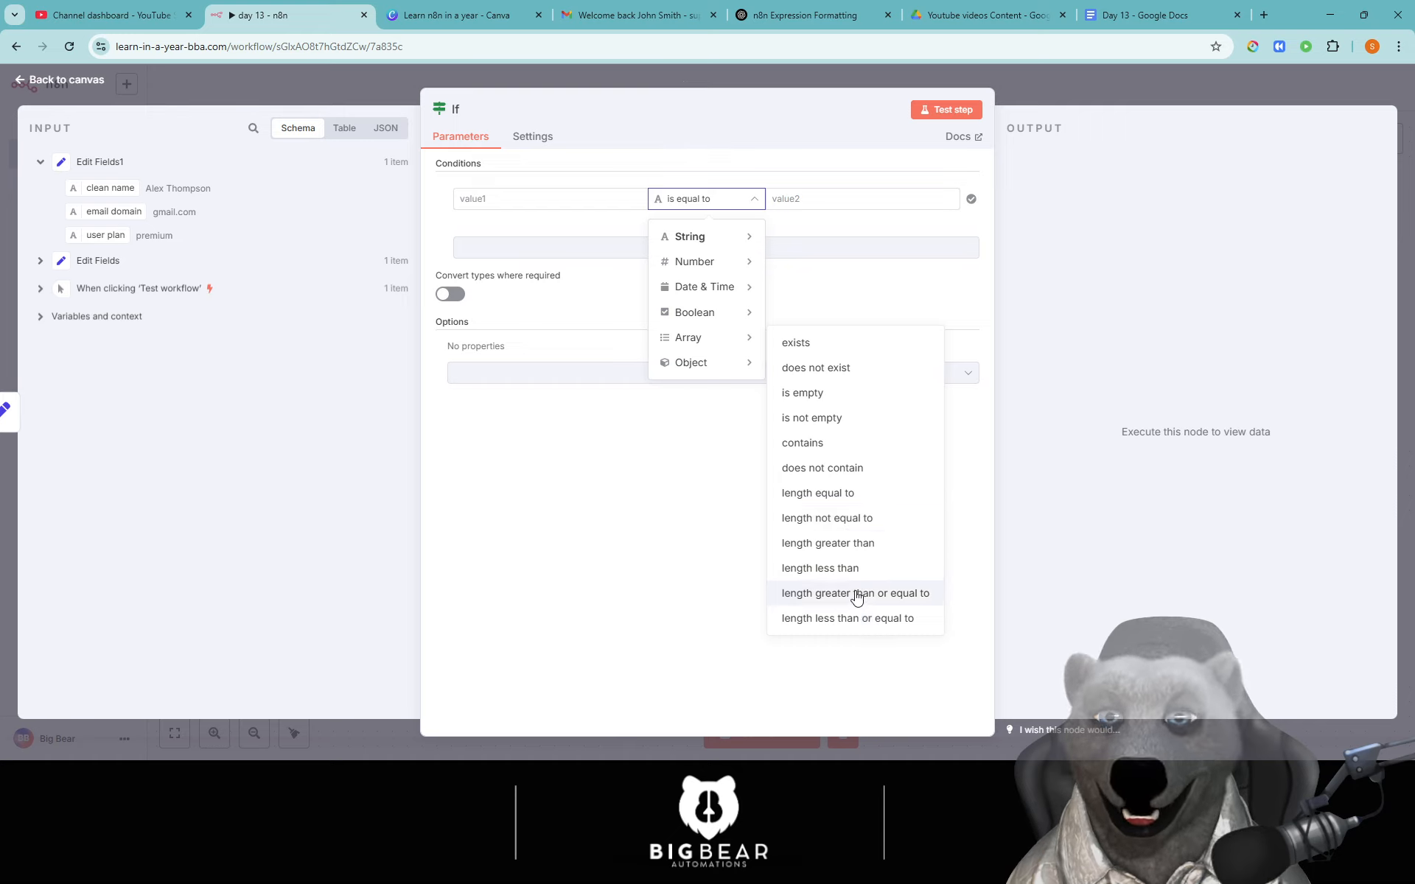
mouse_move(692, 363)
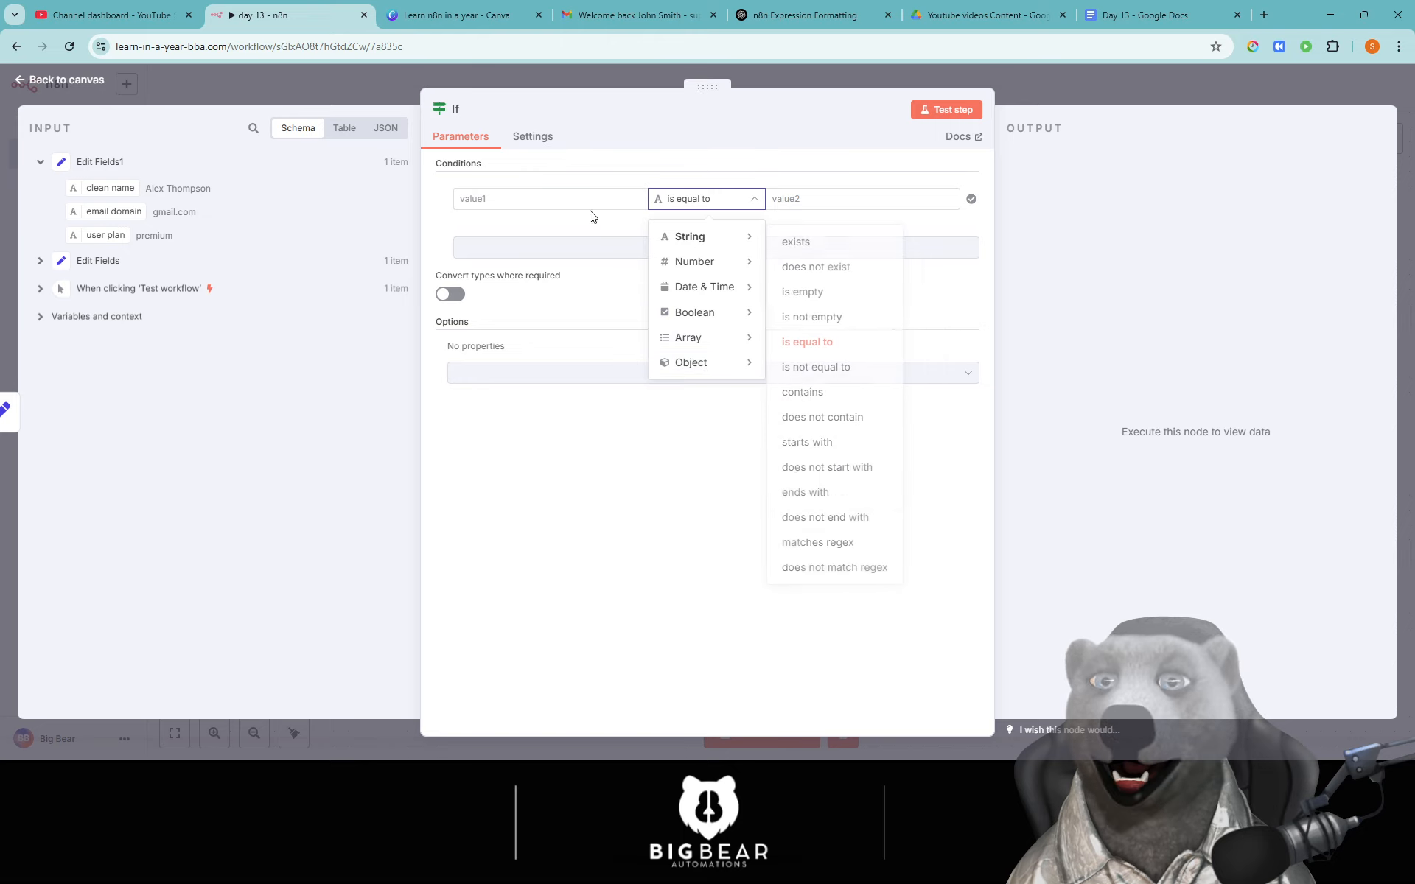
Set the If condition to compare "test" with "test" using the String operator "is equal to", and test the node.
left_click(553, 201)
type("teasrt")
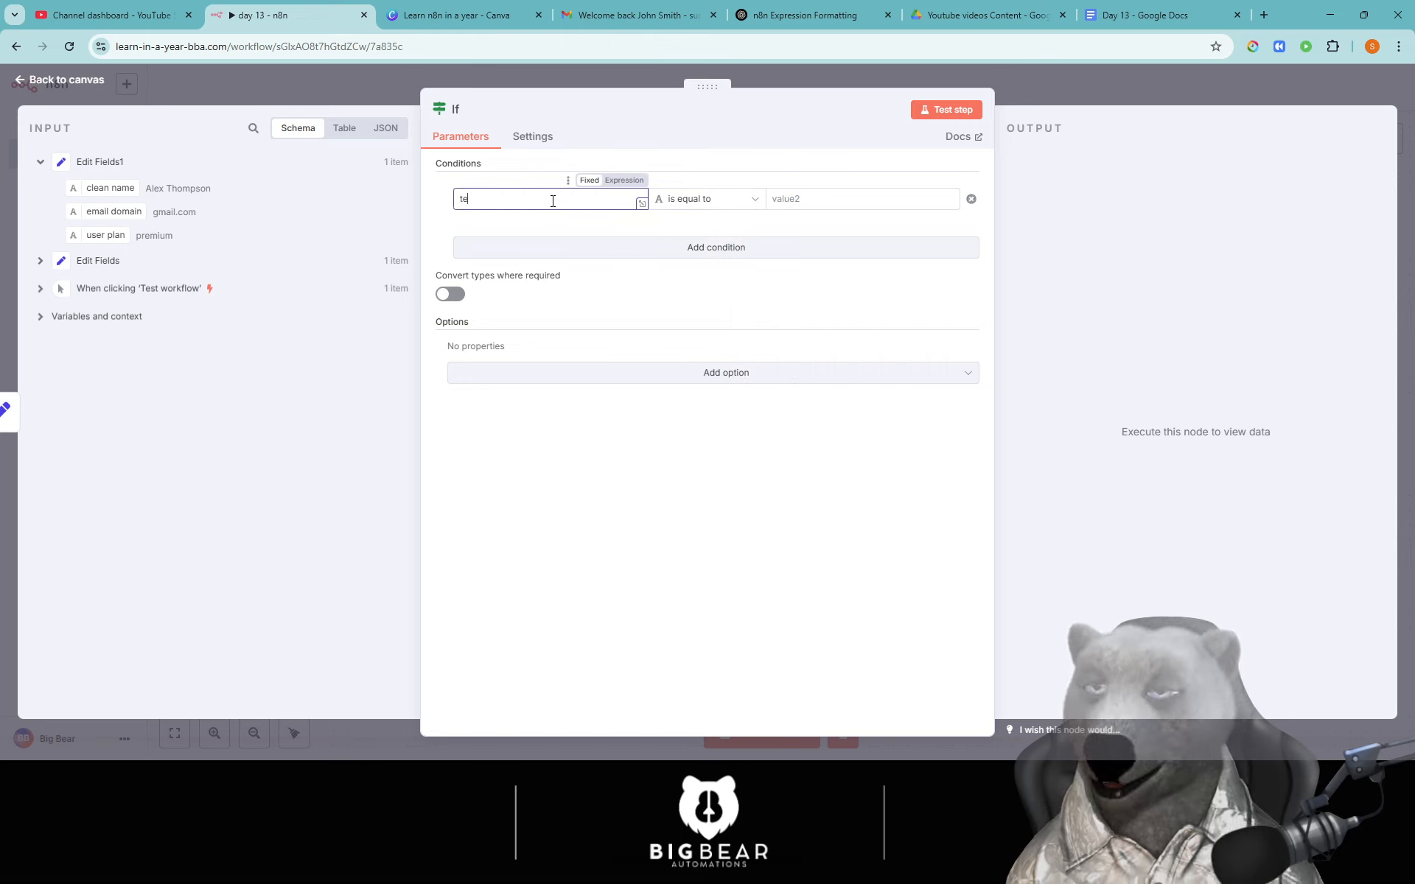
key("BackSpace")
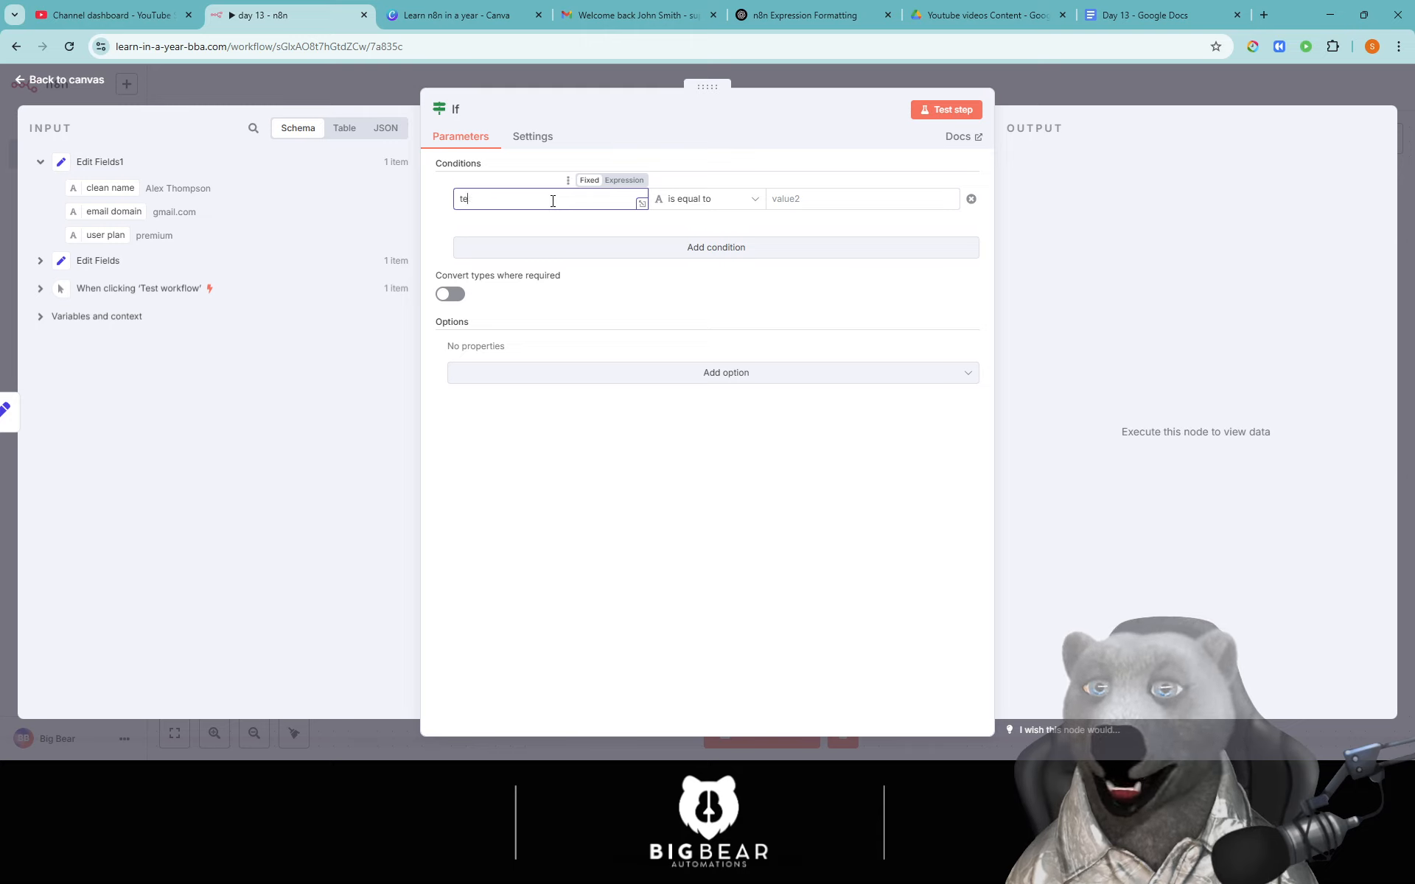
type("st")
left_click(706, 200)
mouse_move(711, 234)
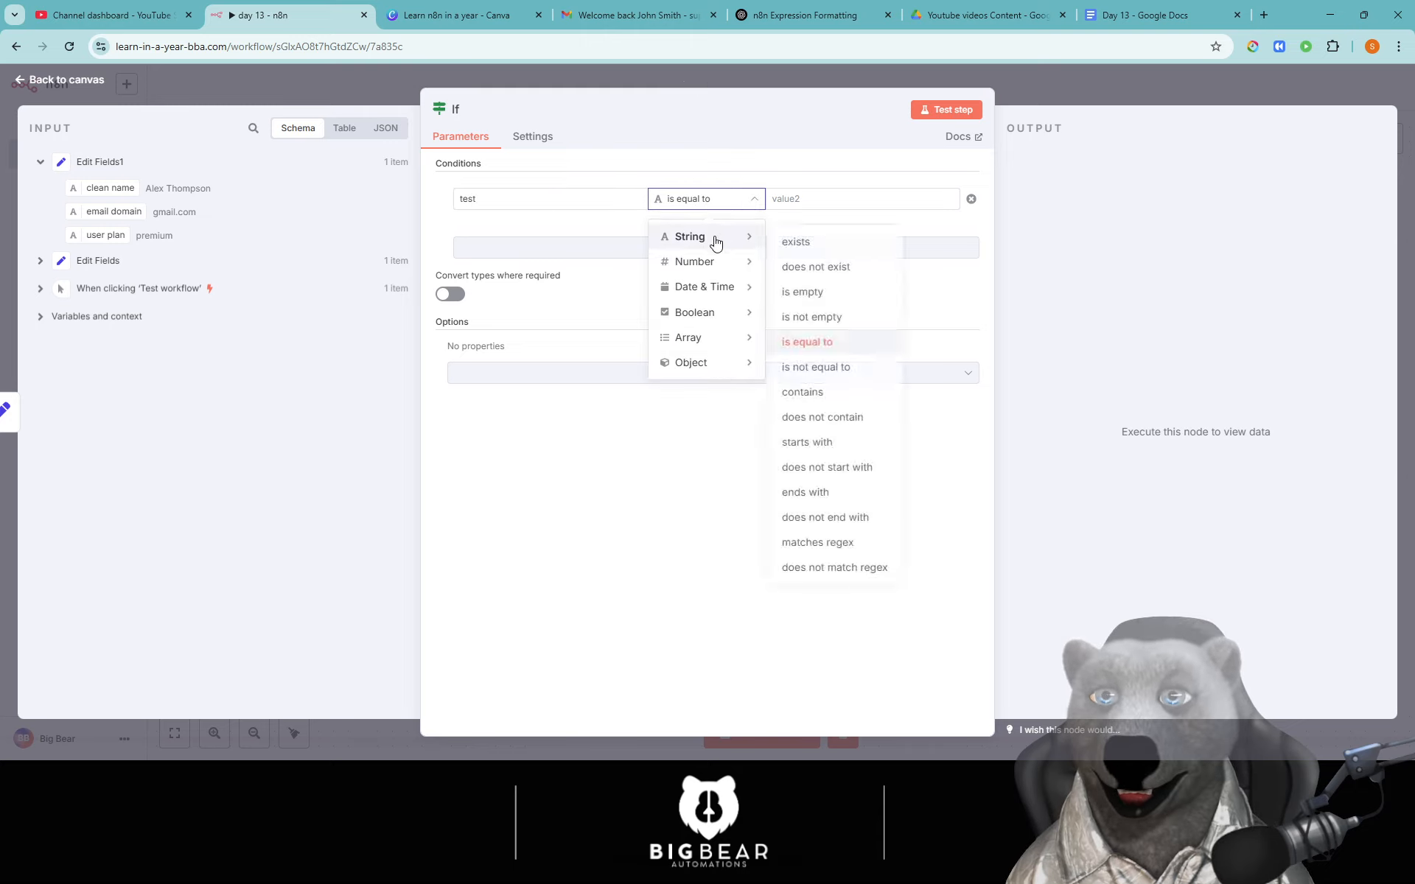
left_click(807, 345)
left_click(856, 198)
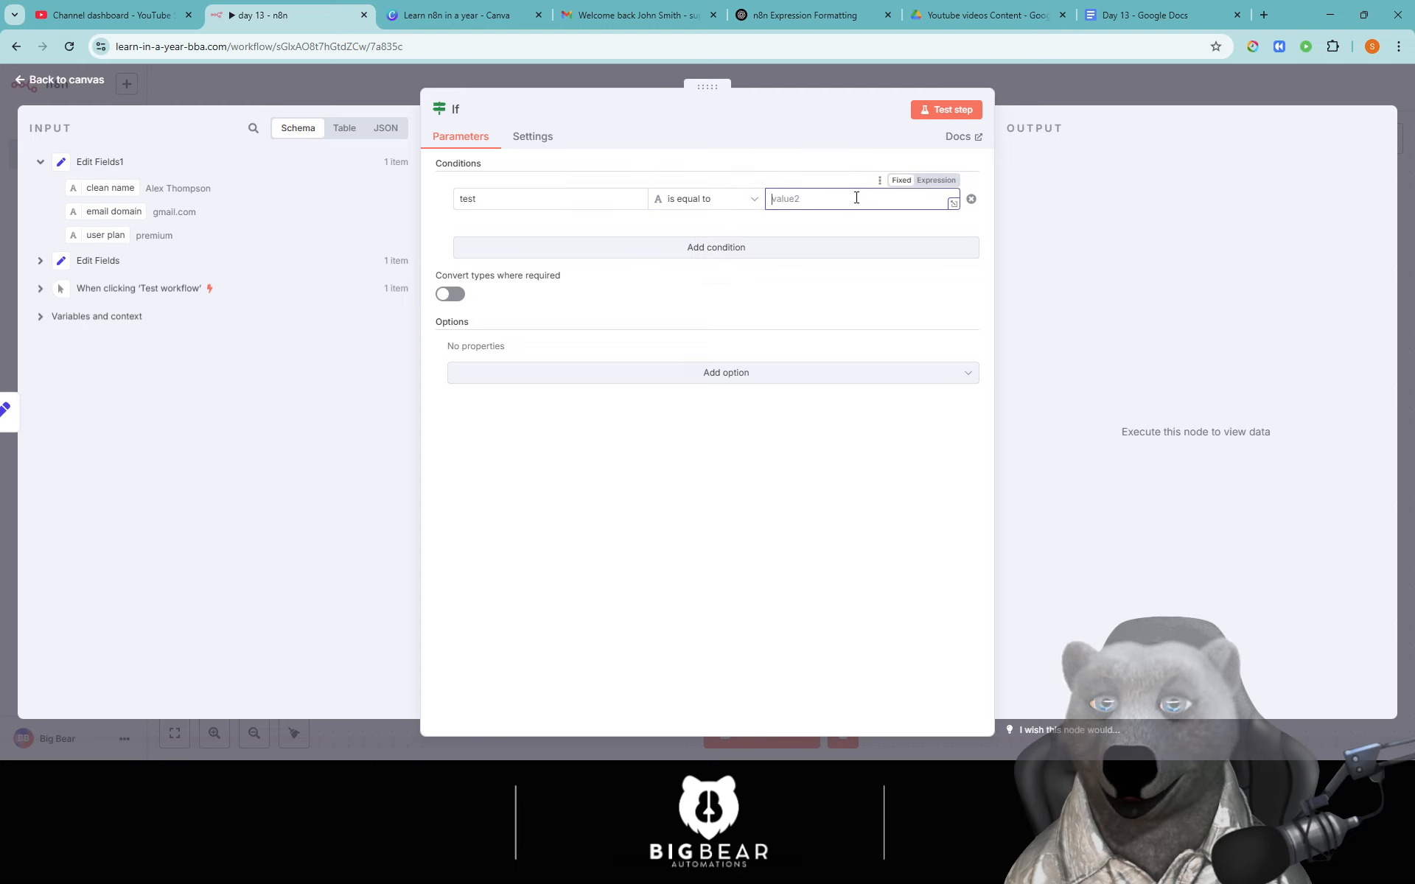
type("test")
left_click(941, 109)
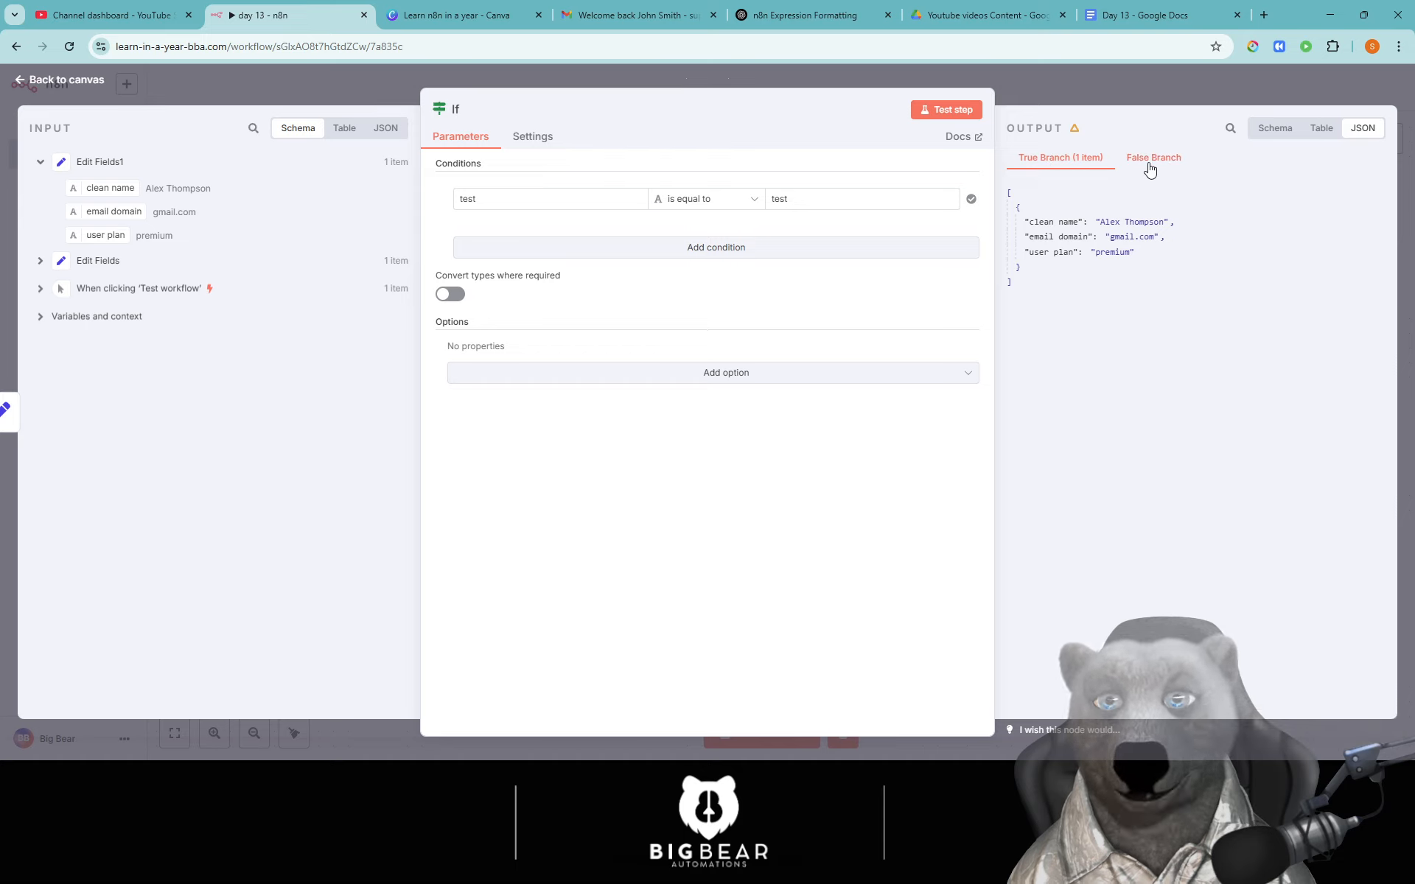
Change the condition's second value to "test1", test the node again and view the False Branch output.
left_click(796, 209)
type("1")
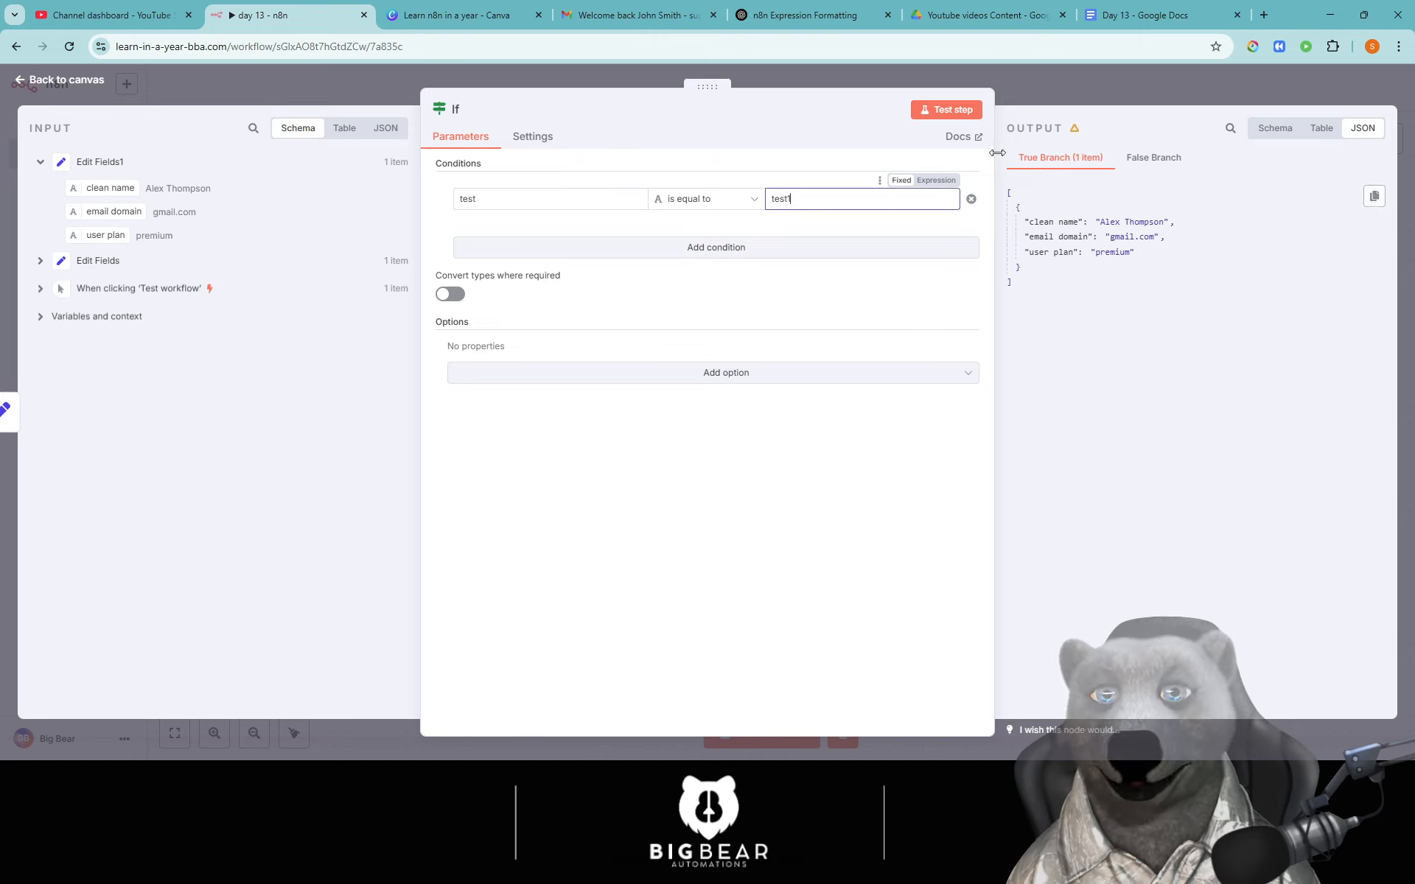
left_click(957, 117)
left_click(1143, 164)
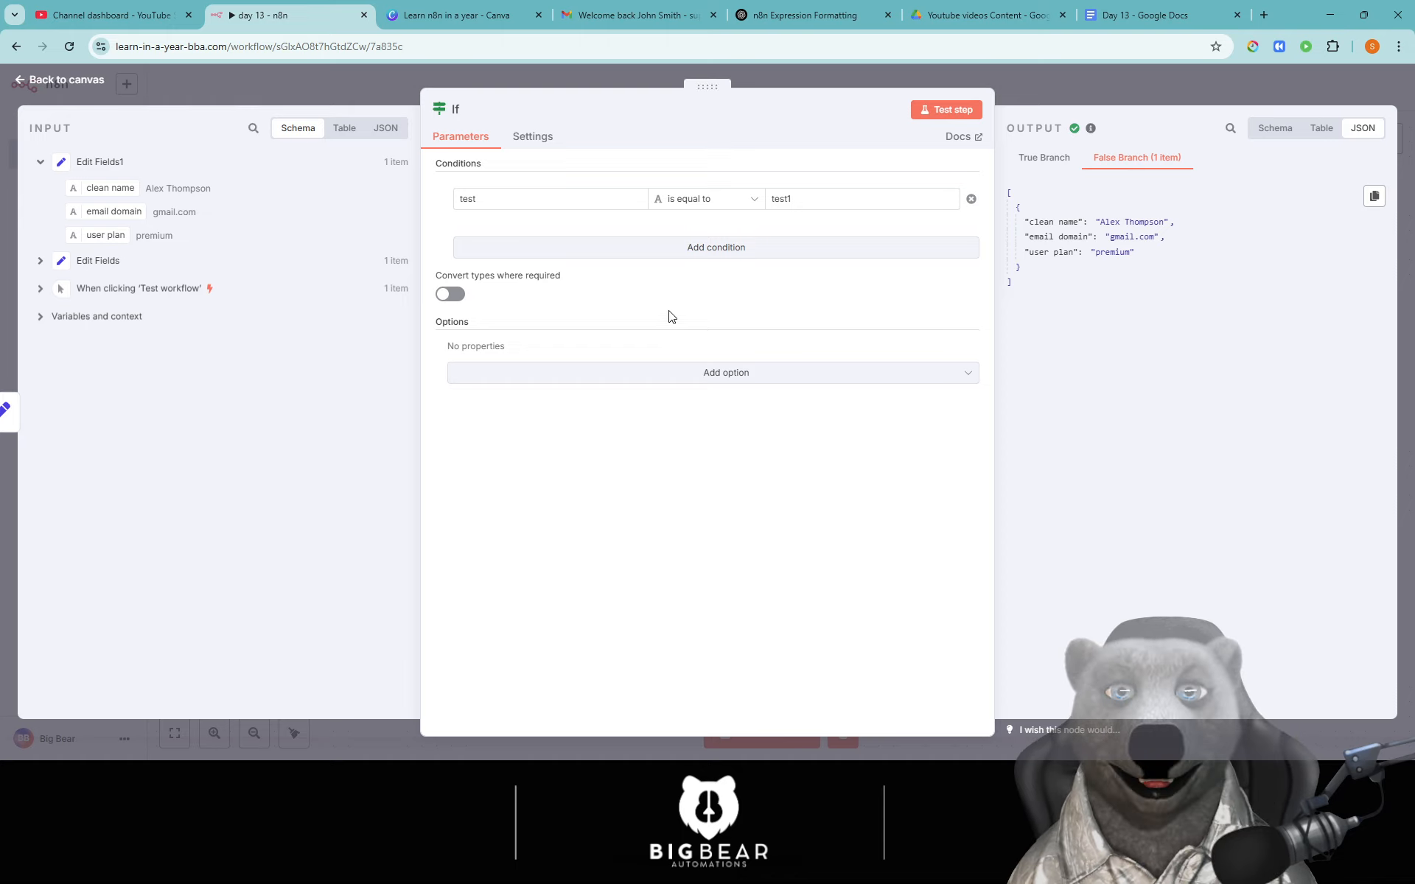
Set the condition to check whether the email domain field from Edit Fields1 equals "gmail.com", test it and view the True Branch output.
left_click(537, 197)
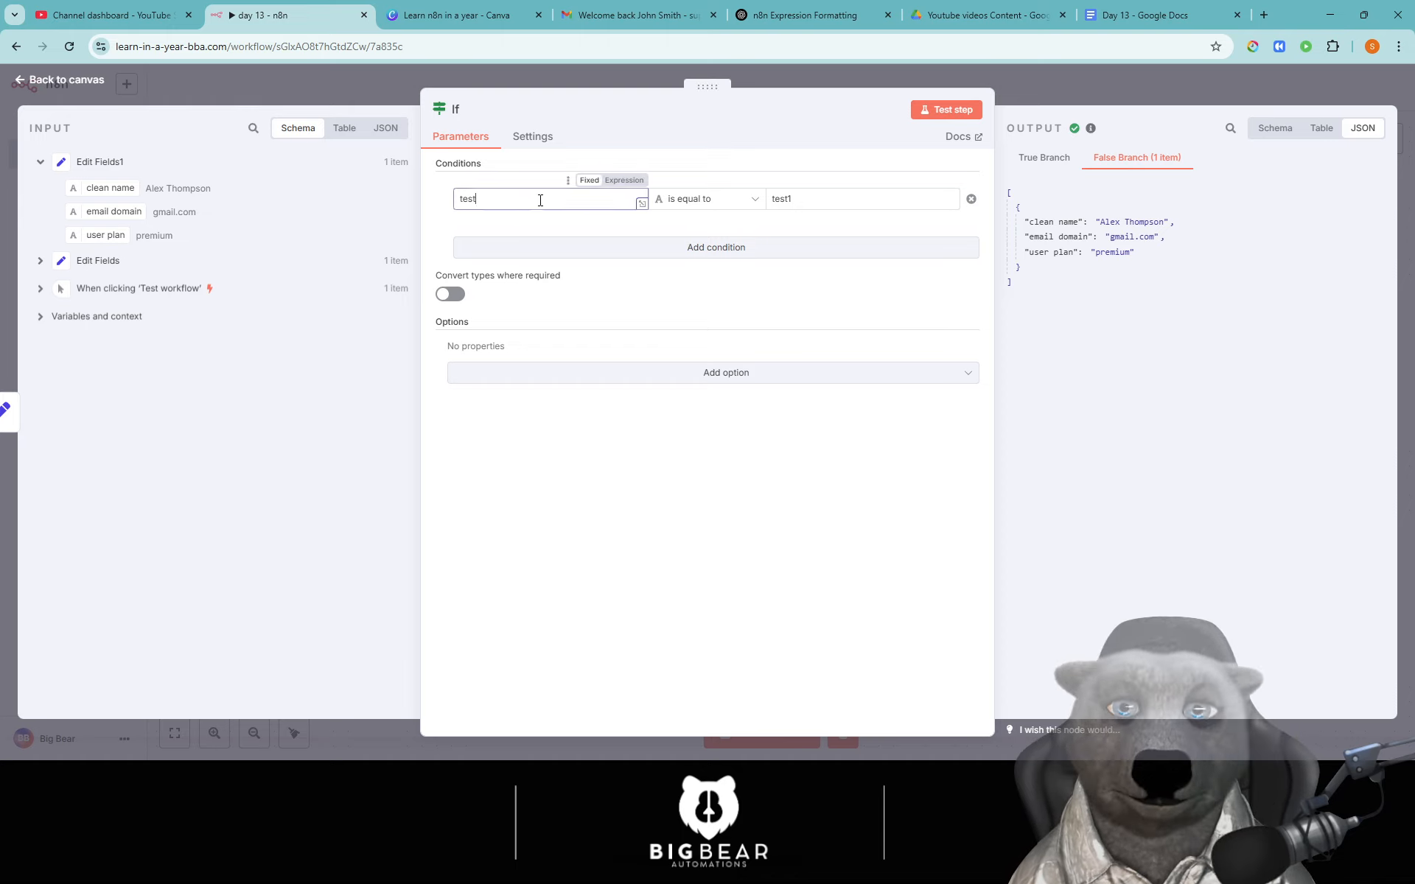
left_click_drag(116, 227, 463, 205)
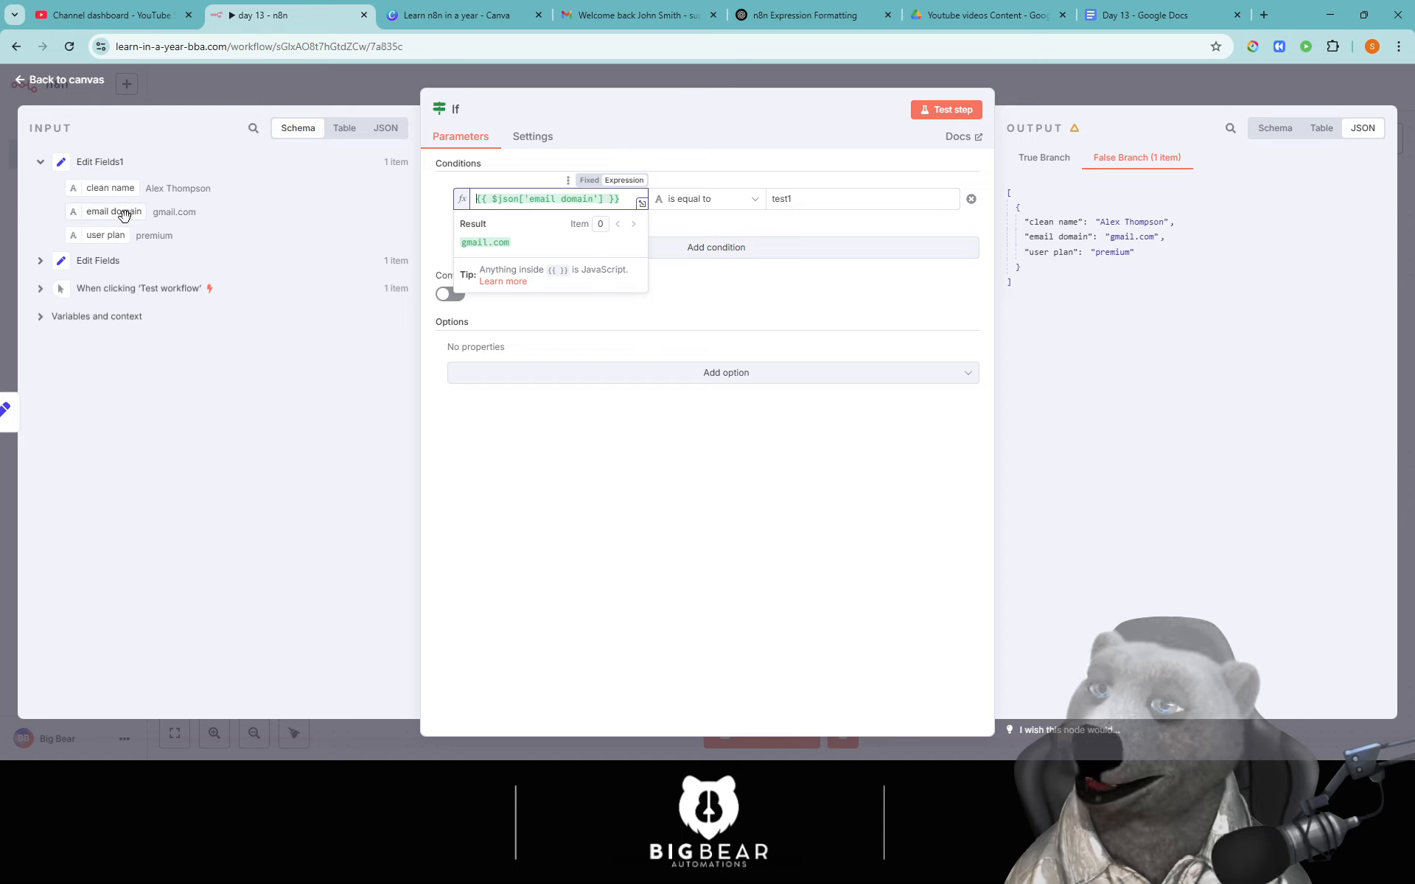
left_click_drag(827, 199, 746, 203)
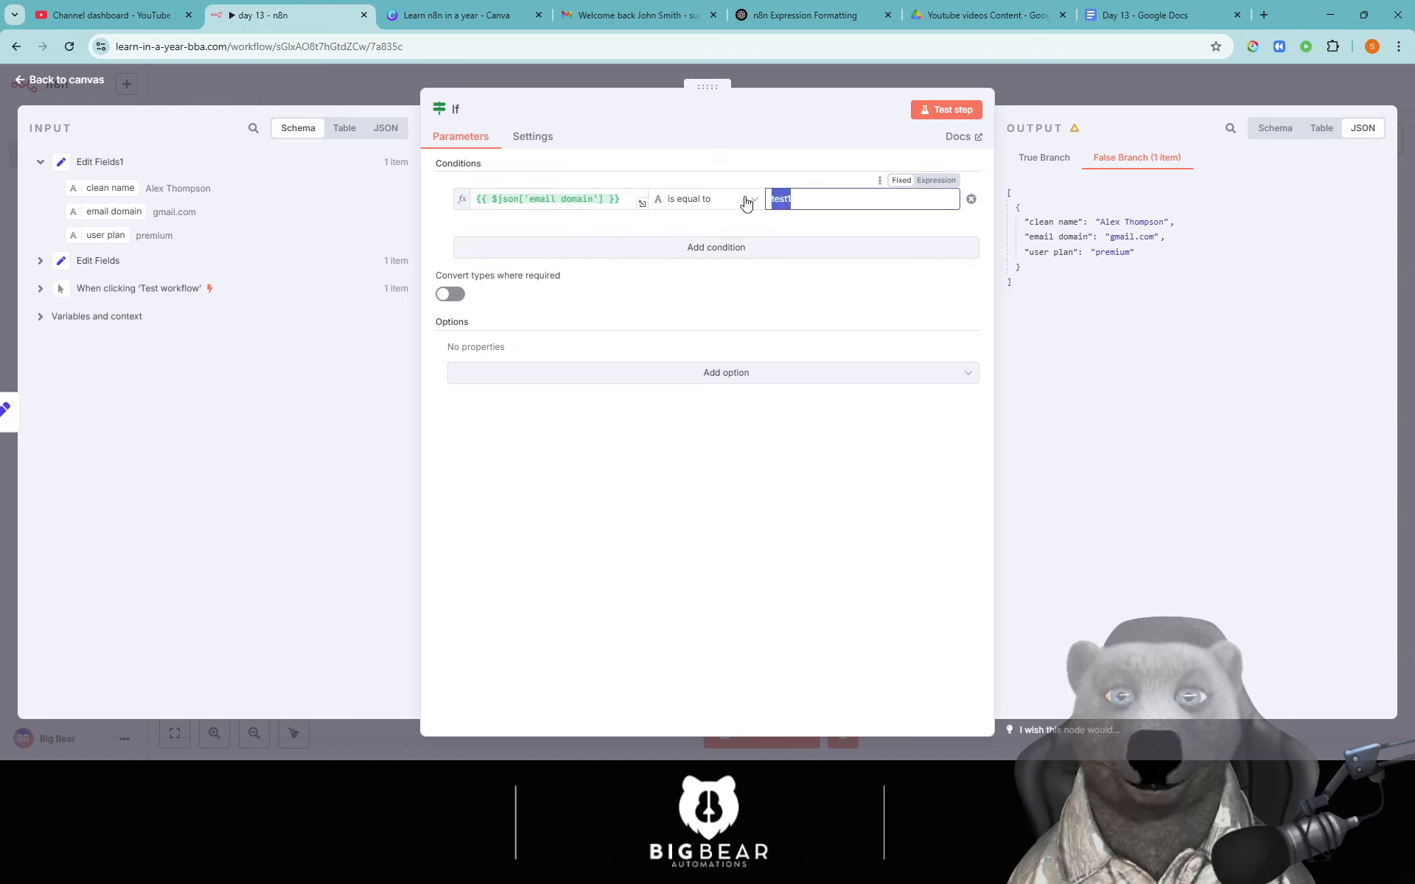
key("BackSpace")
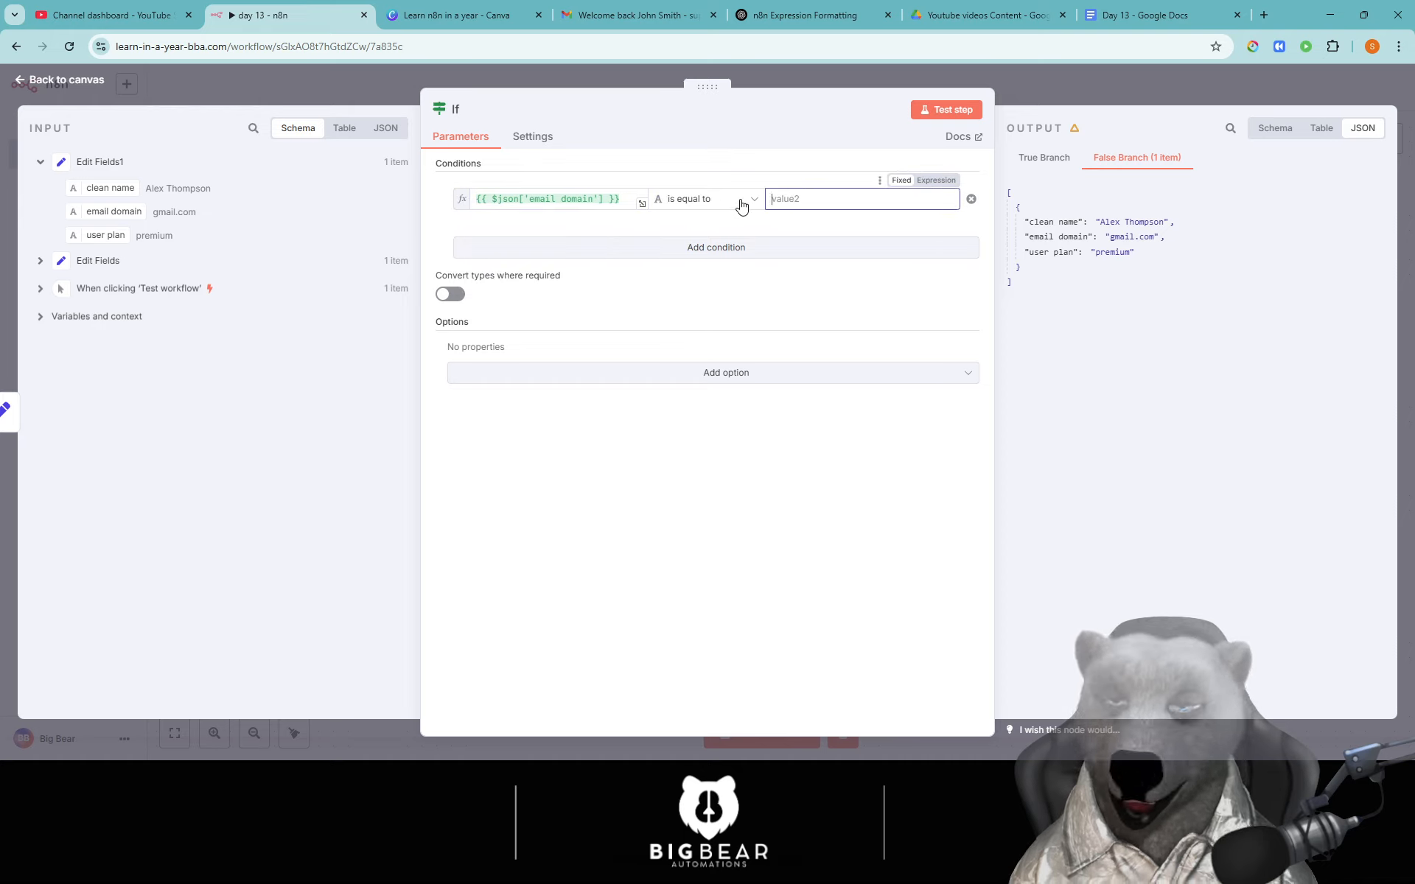
type("gmail.com")
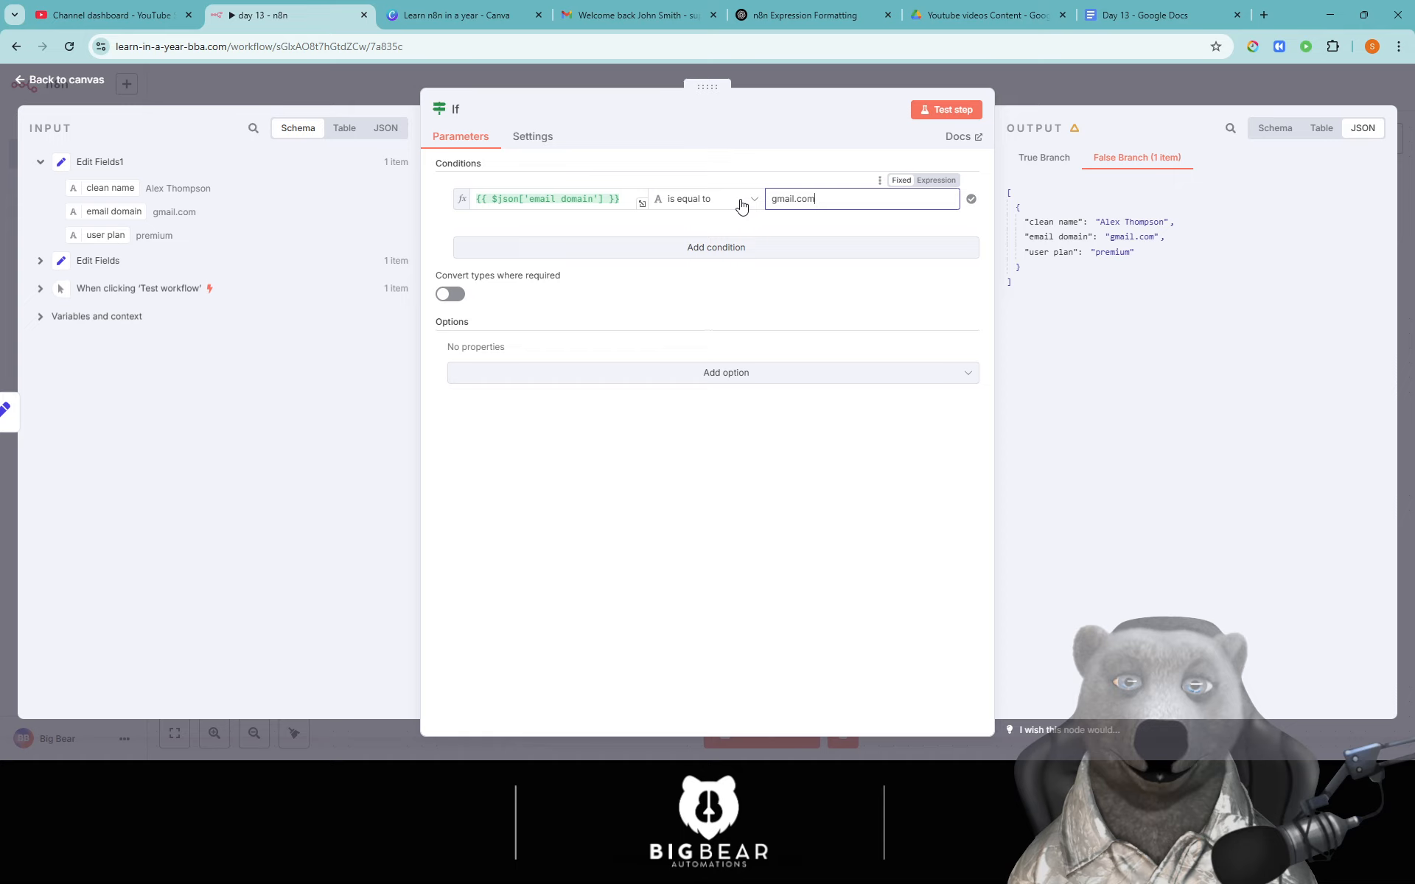
left_click(941, 112)
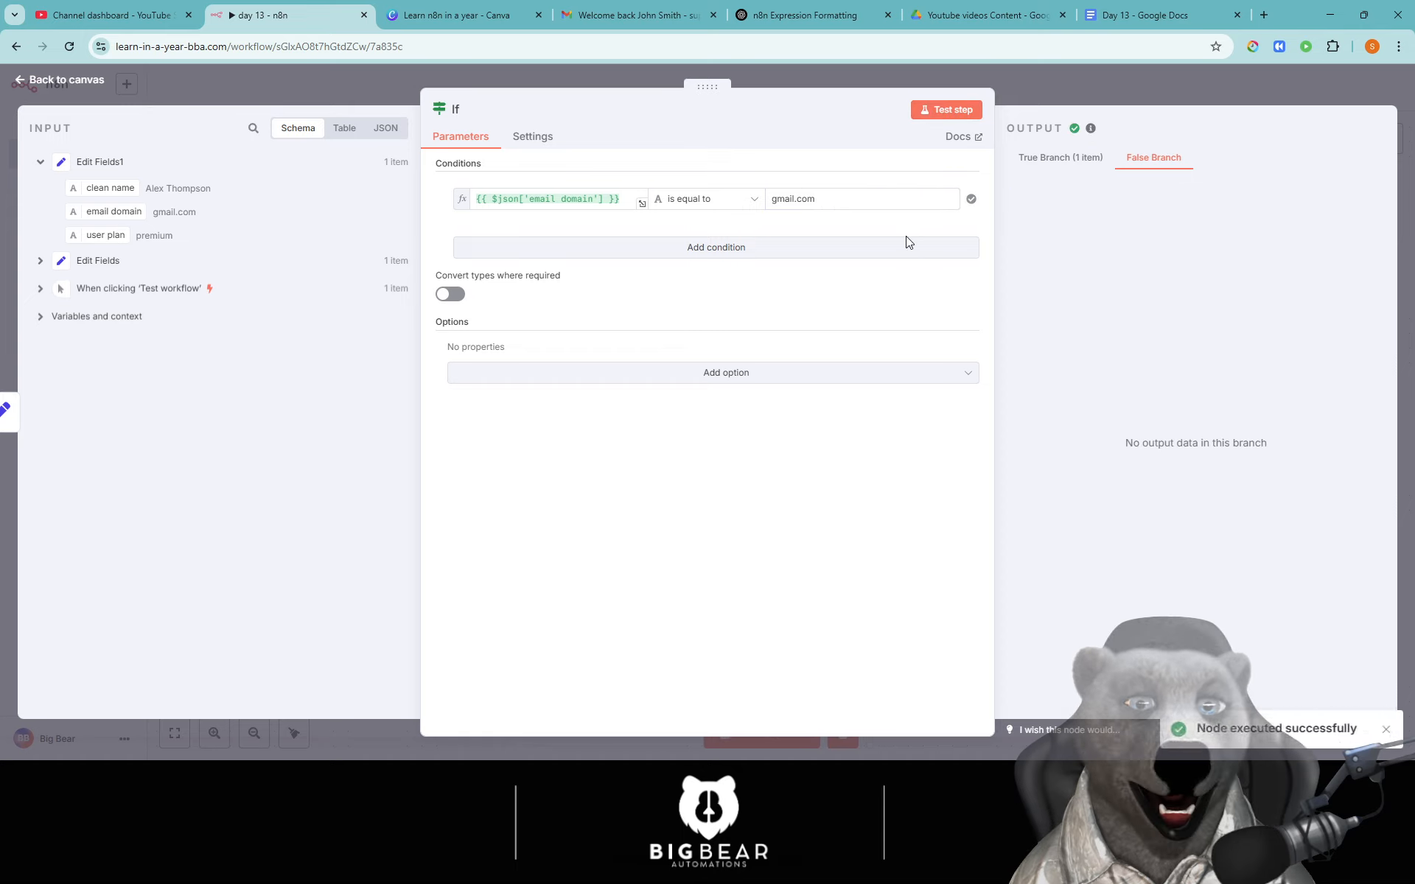
left_click(1073, 162)
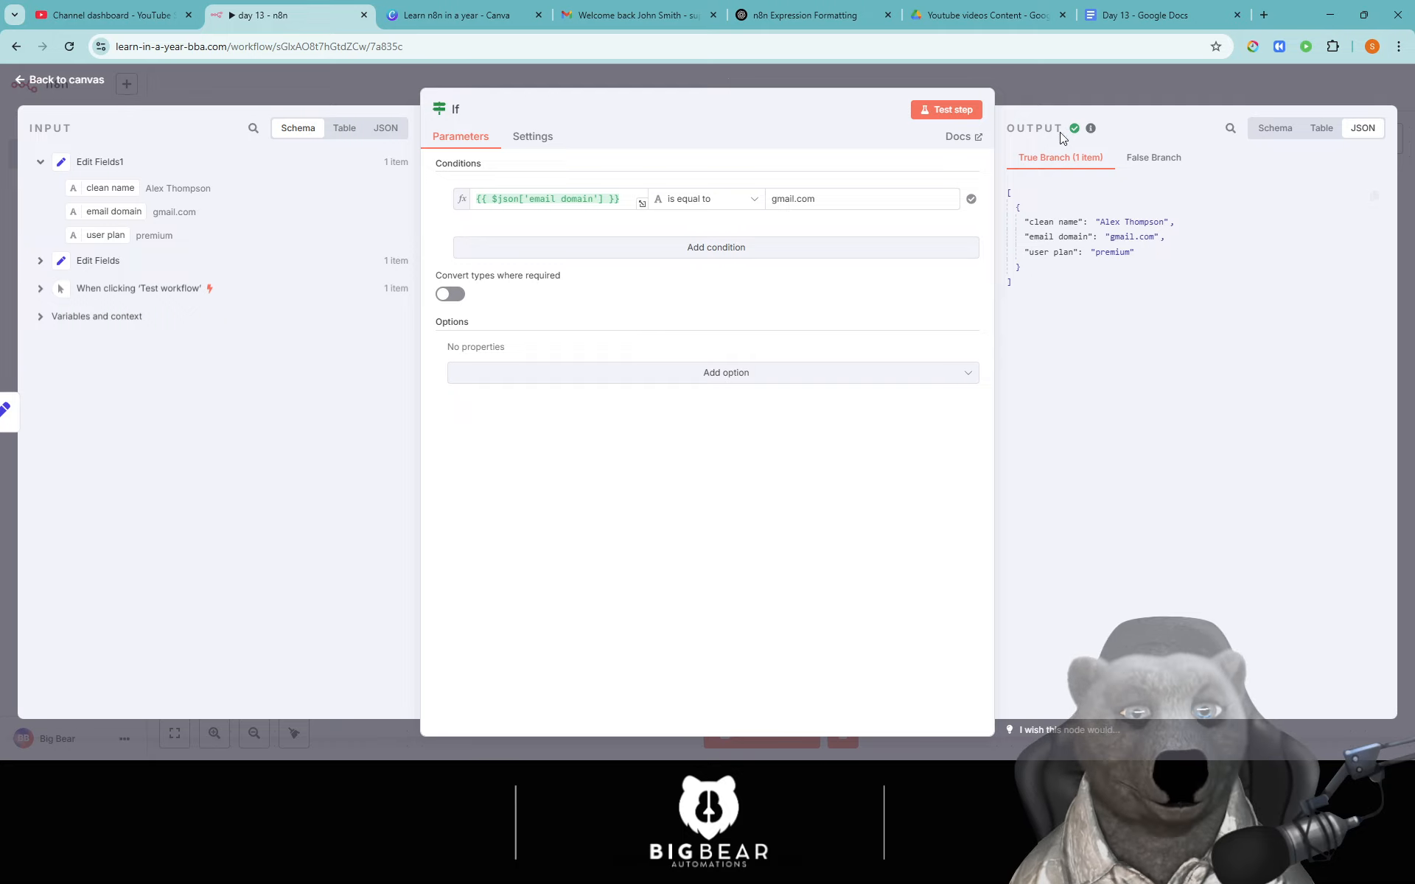
Return to the canvas, add an Edit Fields (Set) node on the If node's true output and place it farther up and away.
left_click(1041, 99)
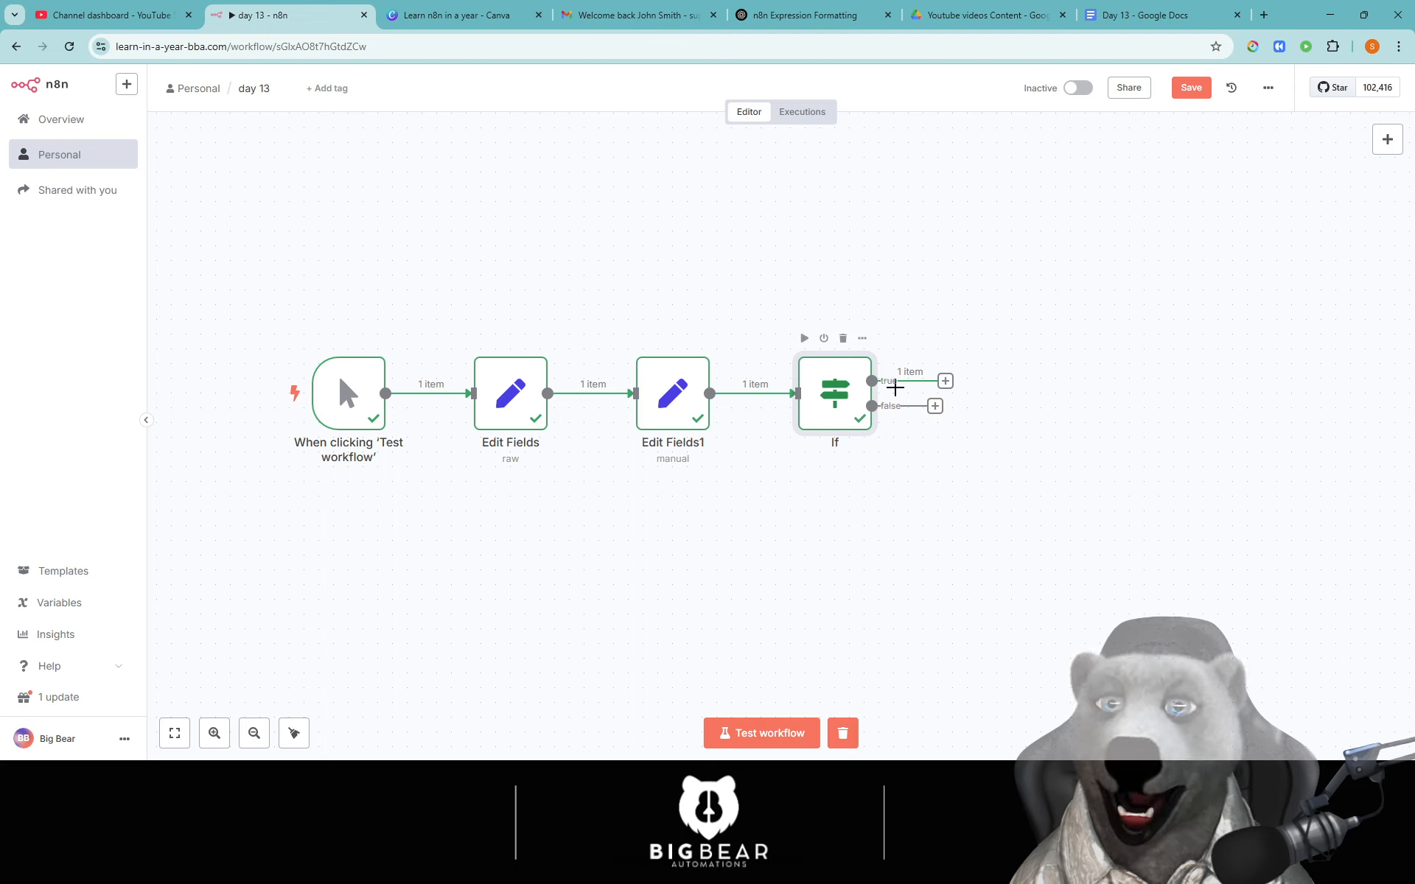
left_click(947, 385)
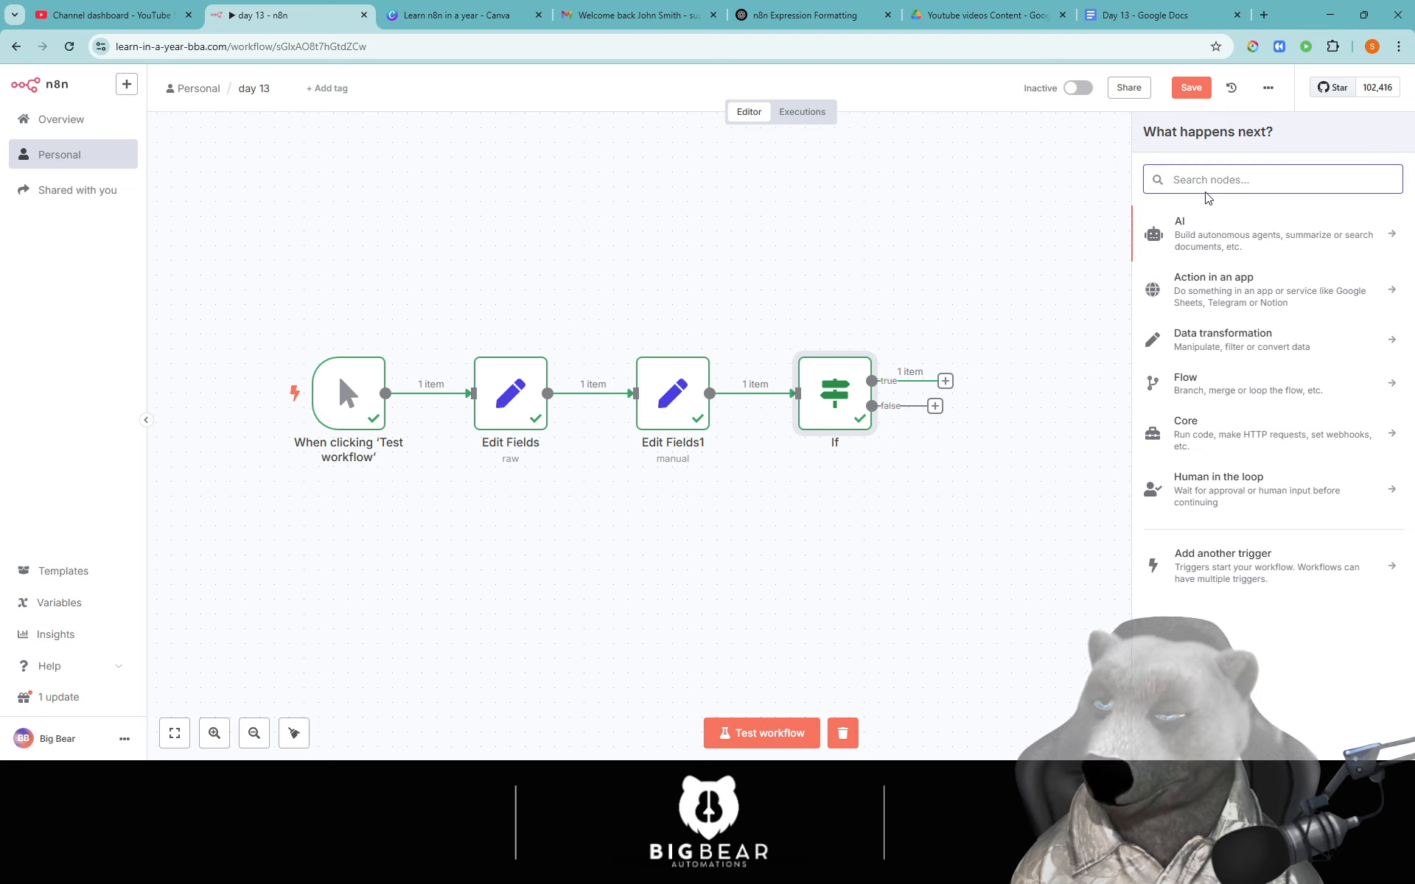
type("set")
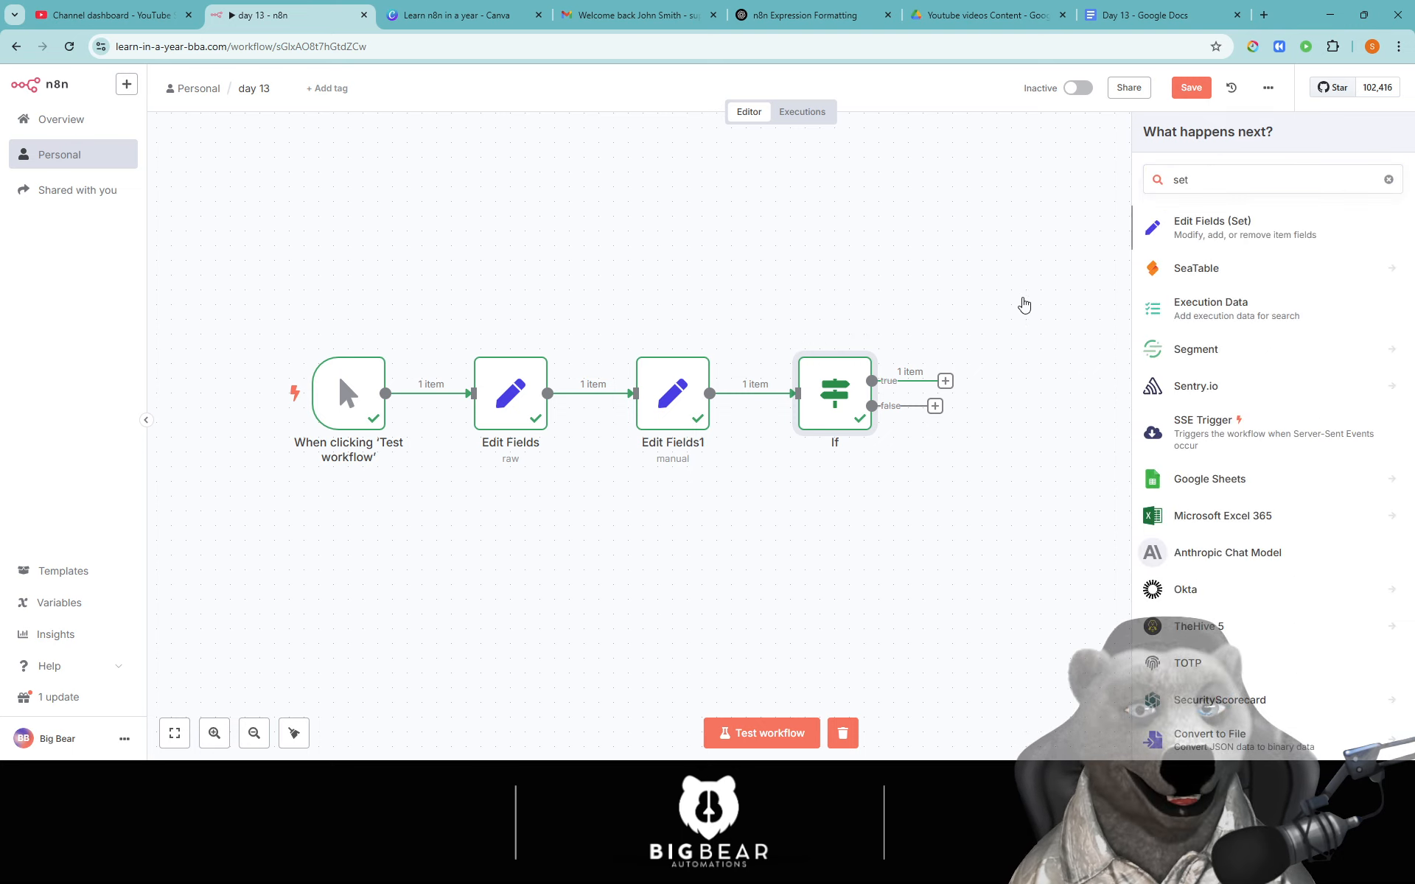
key("Return")
key("Escape")
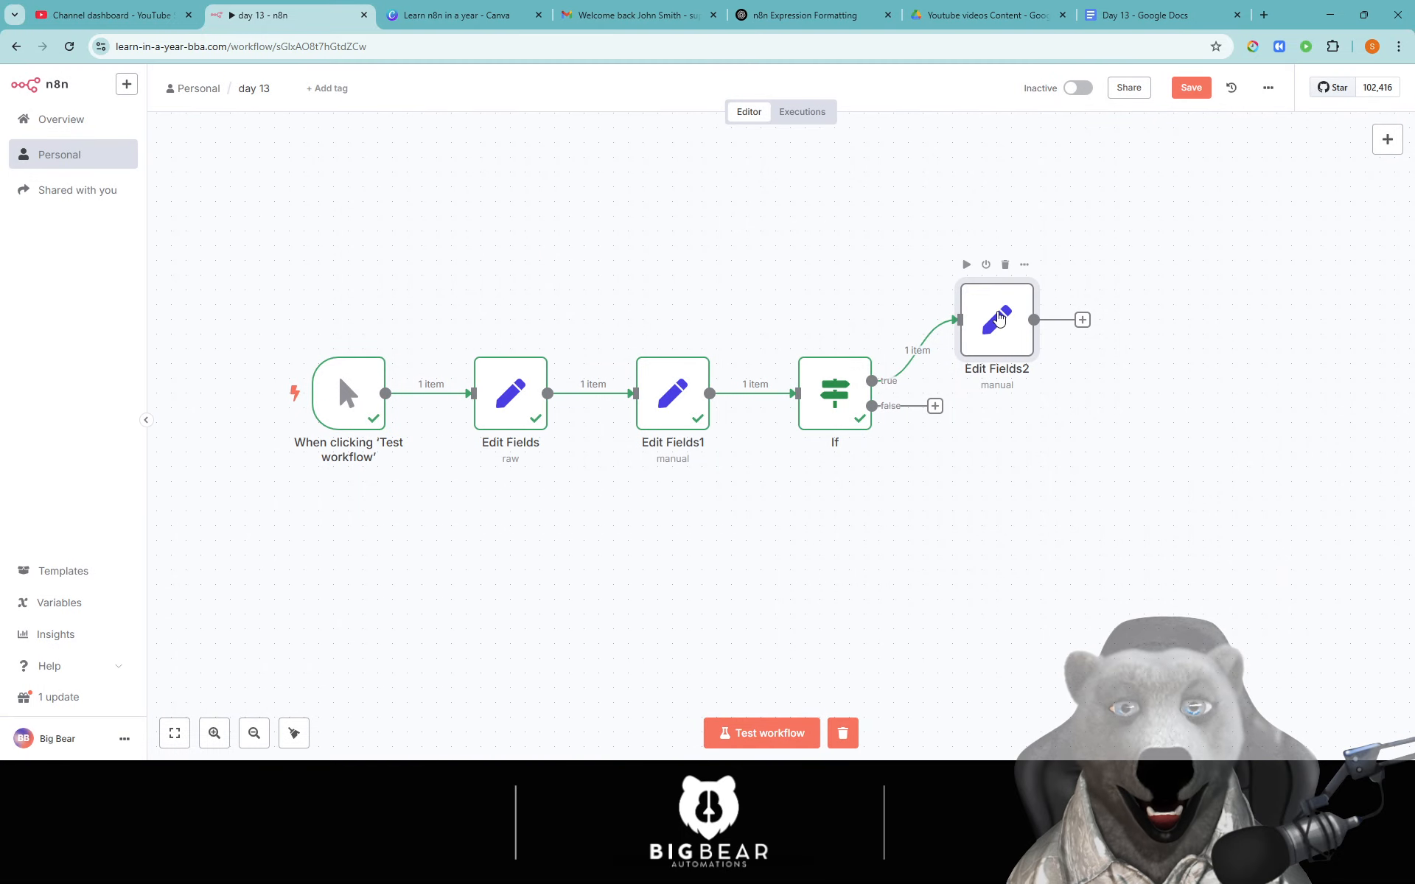
left_click_drag(999, 319, 1147, 279)
Add an Edit Fields (Set) node on the If node's false output and place it farther from the If node.
left_click_drag(1138, 516, 1060, 300)
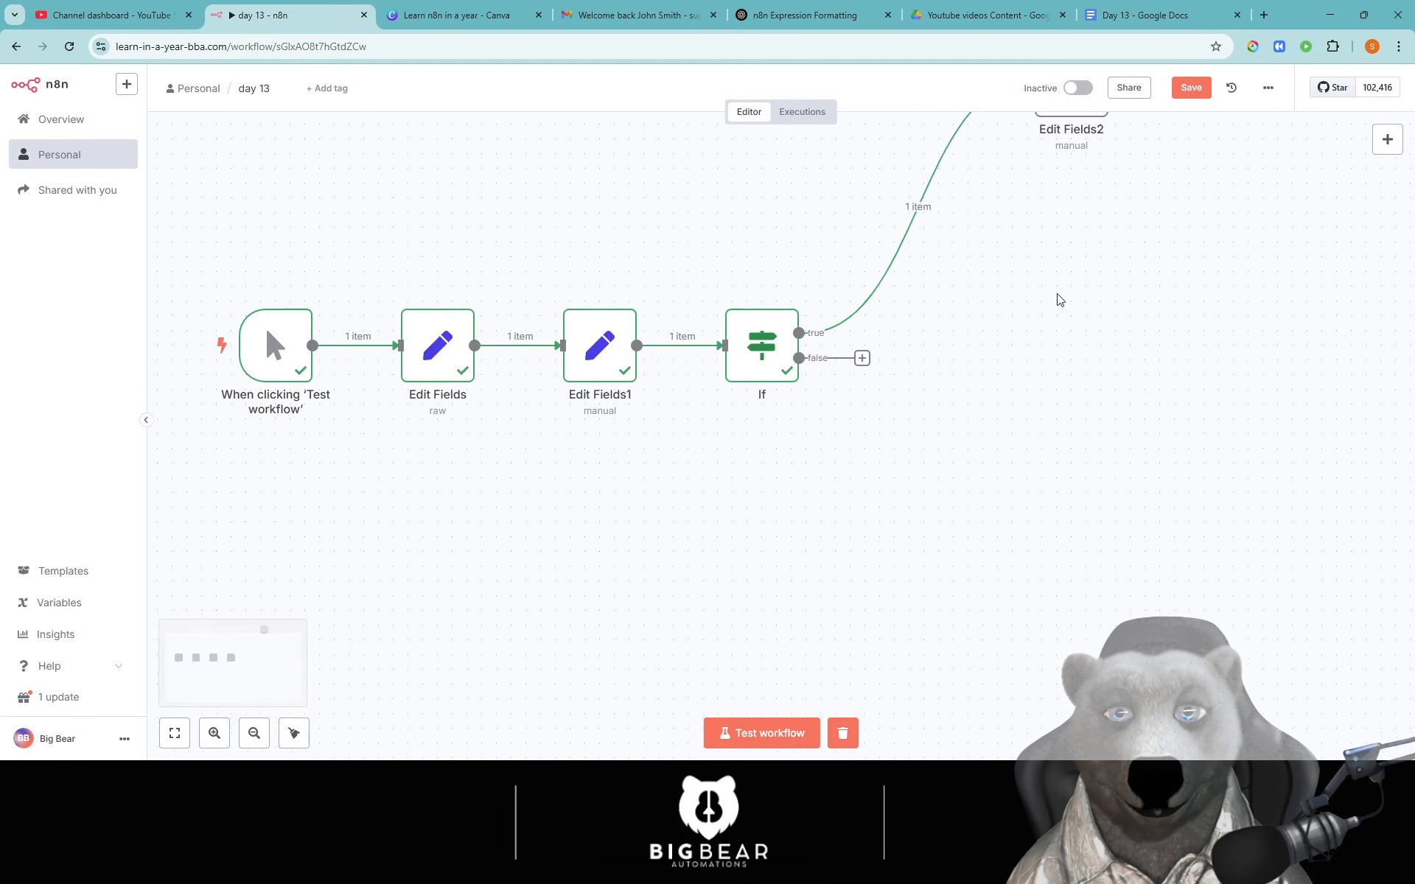
scroll(1124, 477, "up", 3)
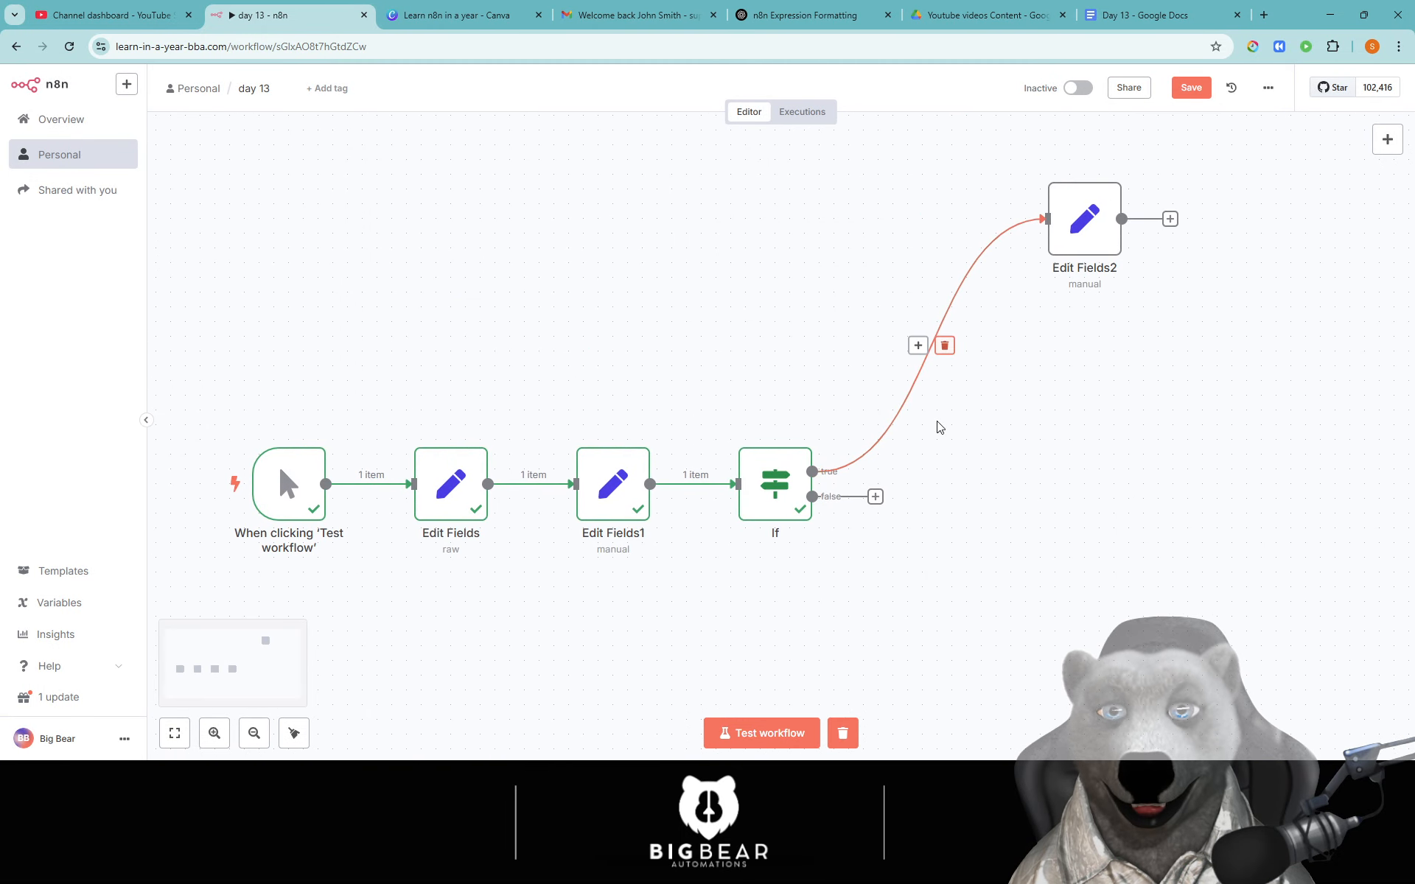
left_click(875, 497)
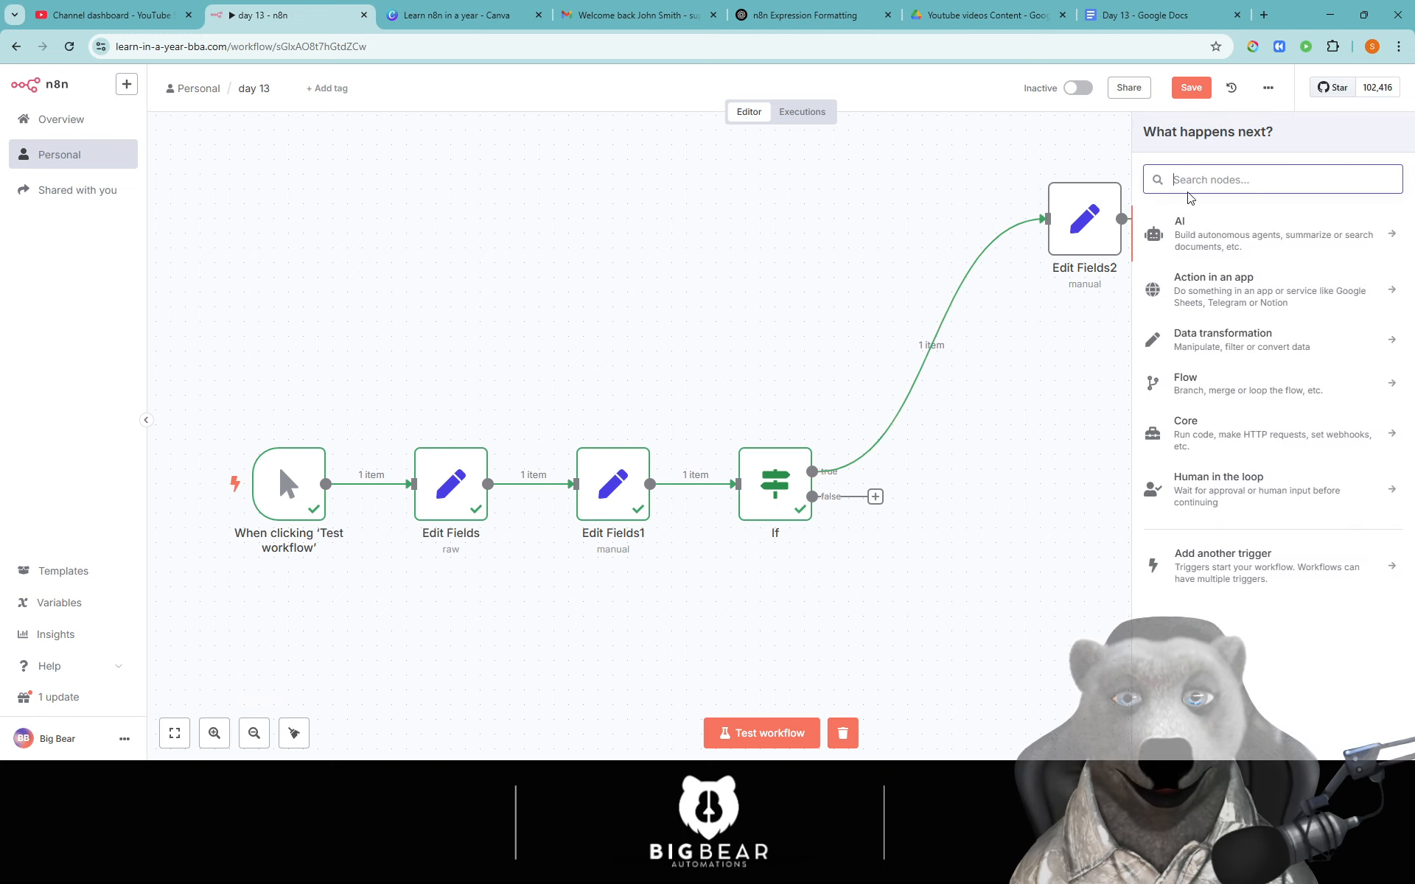
type("set")
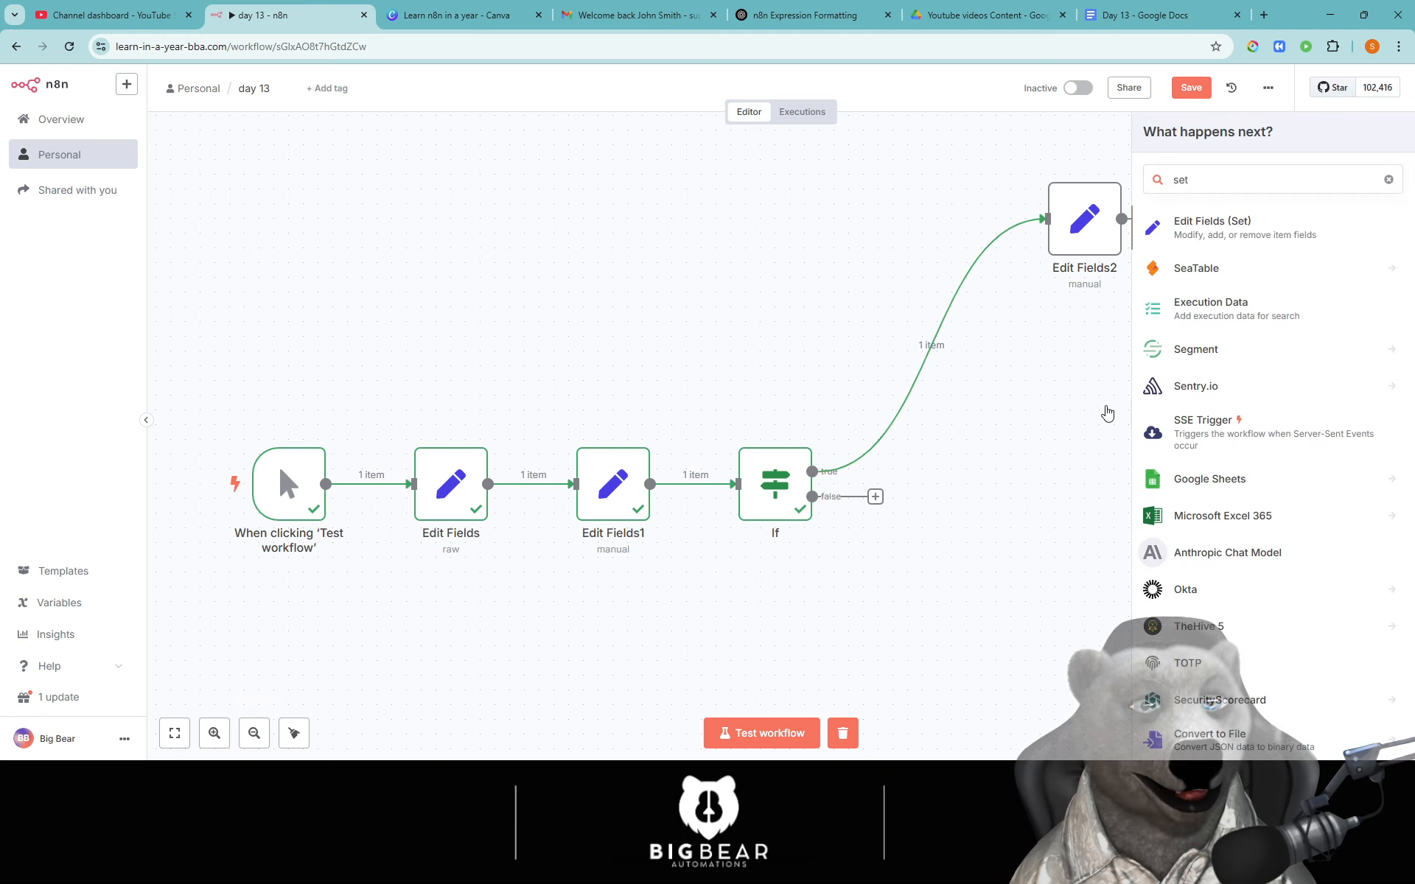
key("Return")
key("Escape")
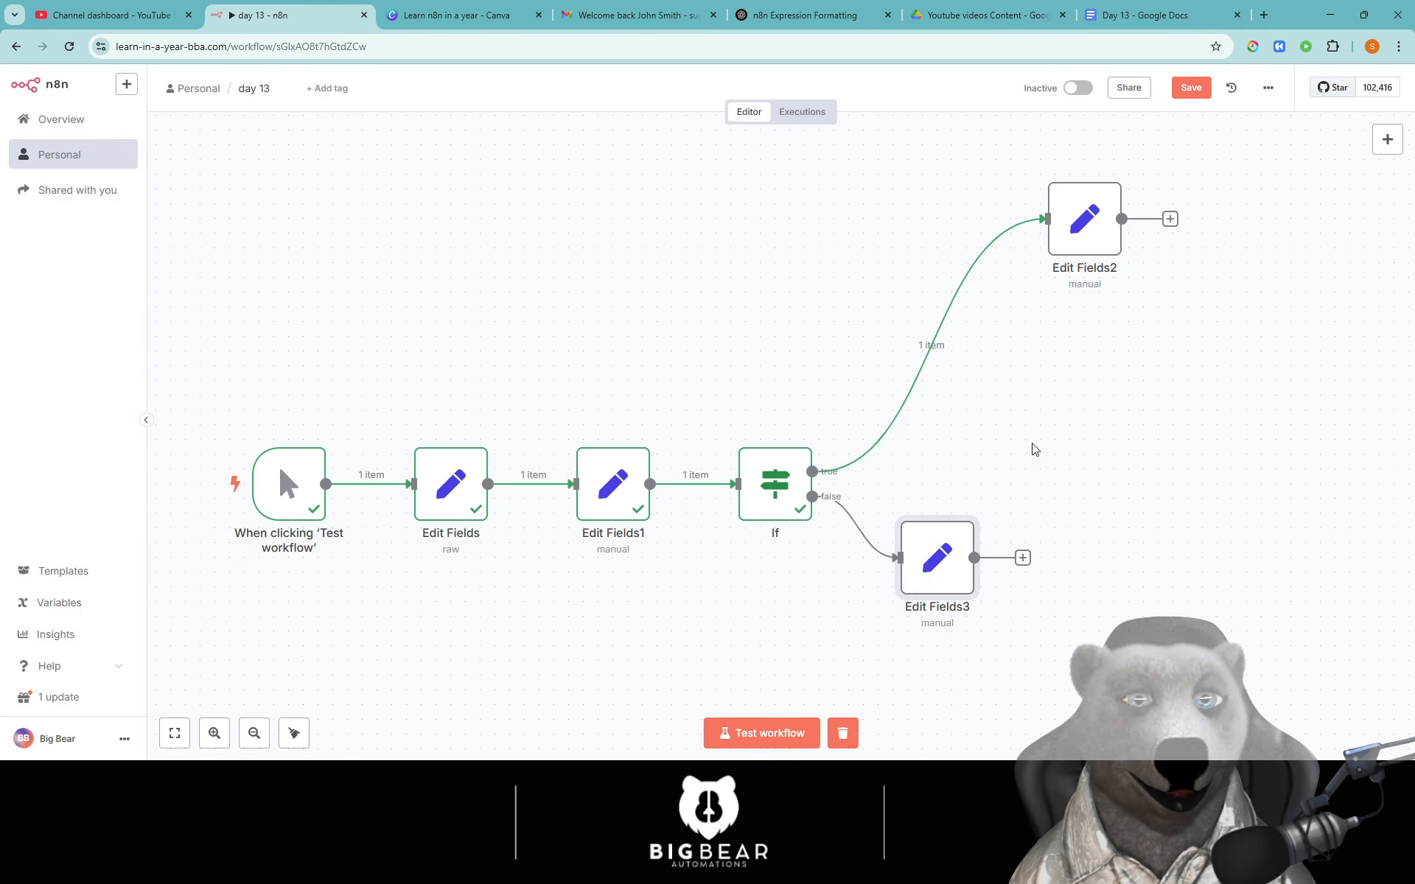
left_click_drag(925, 538, 1102, 523)
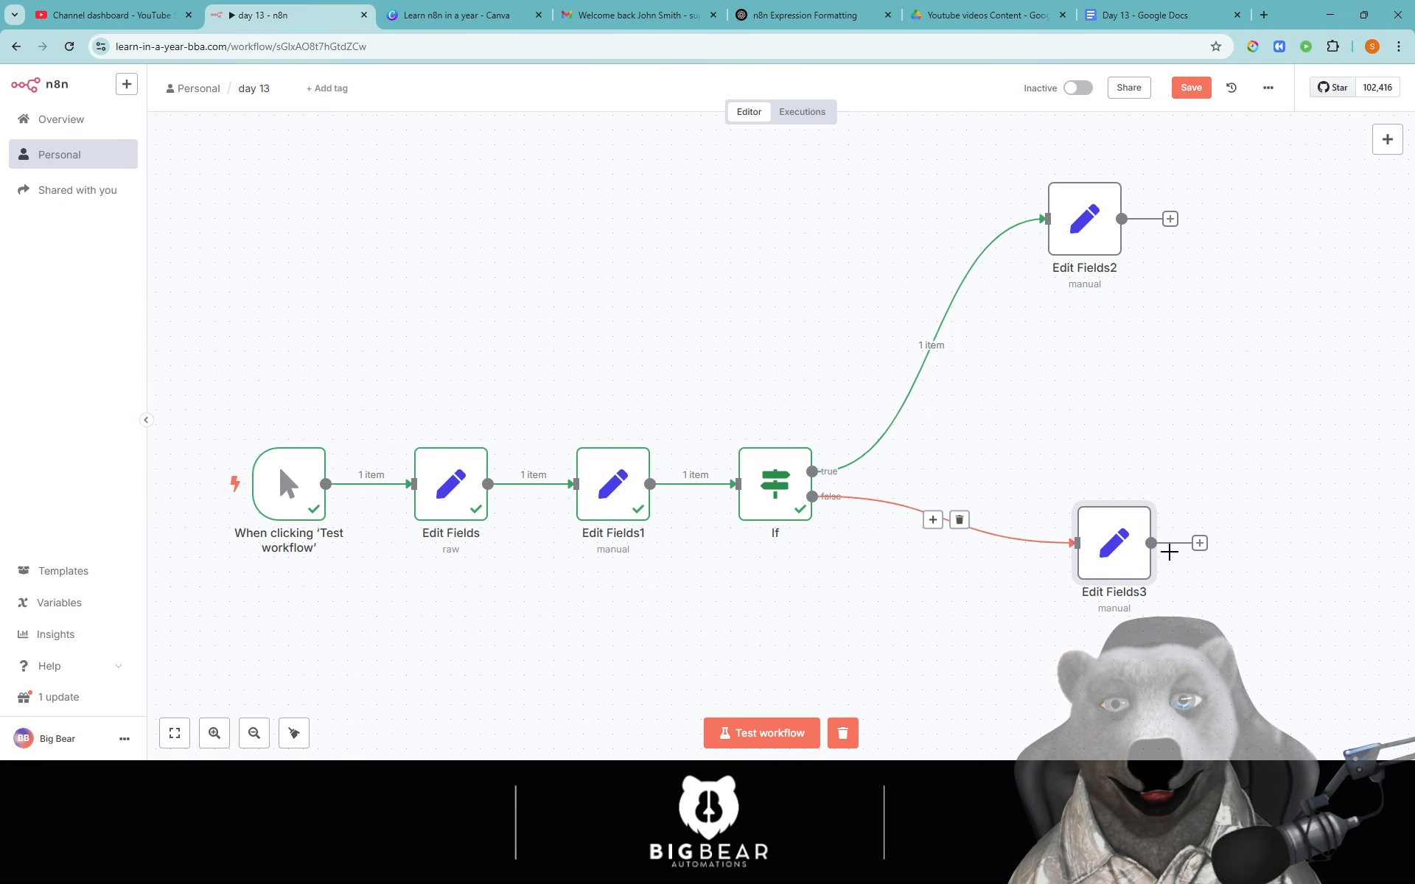
Delete the connections from the If node's true and false outputs to the two new Edit Fields nodes.
left_click(959, 520)
left_click(942, 353)
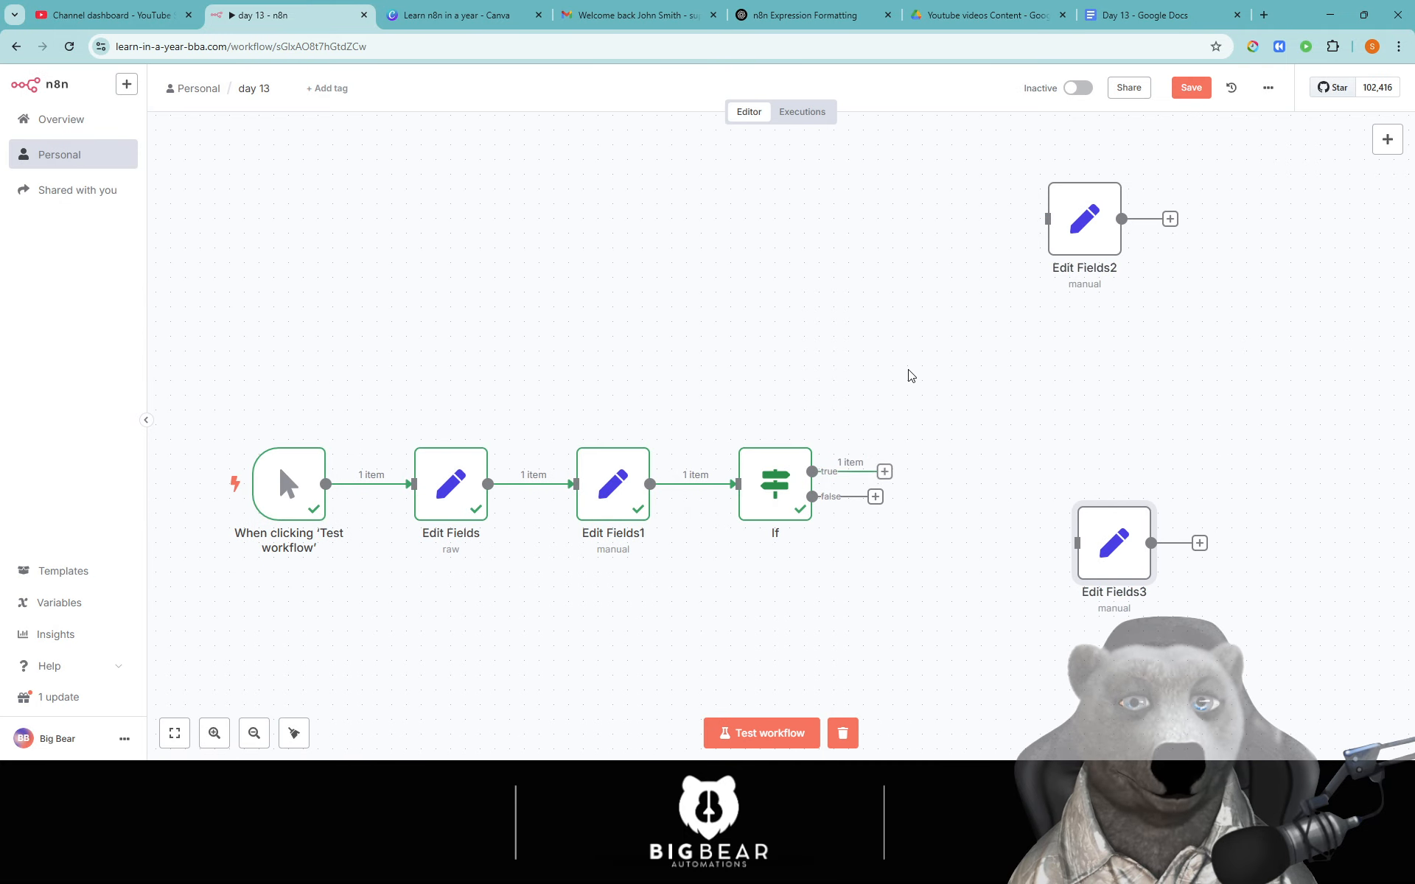
Reopen the If node and look over the String comparison operators available for its condition.
double_click(774, 481)
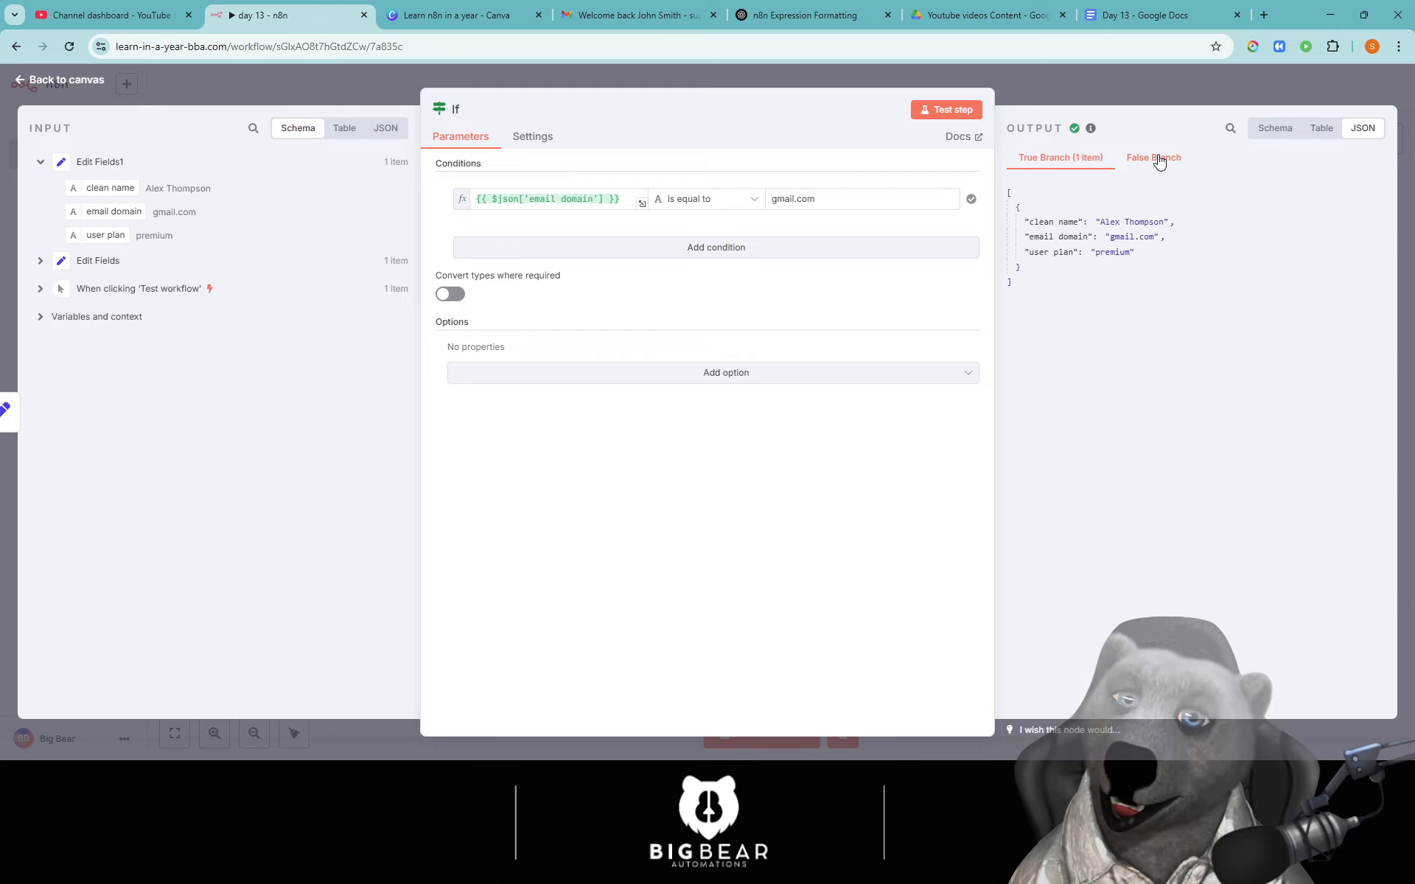
left_click(711, 204)
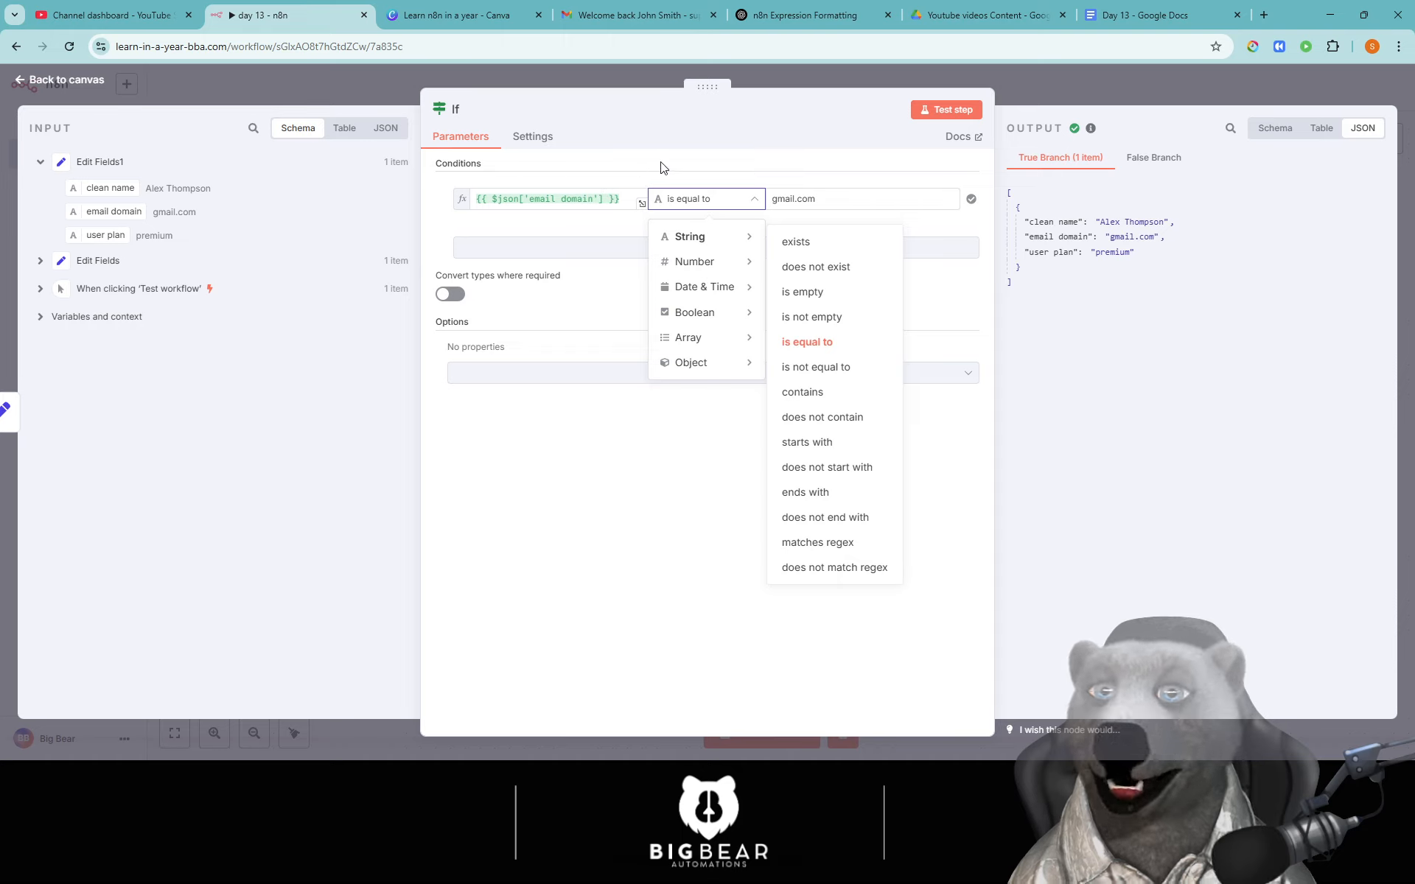
left_click(686, 161)
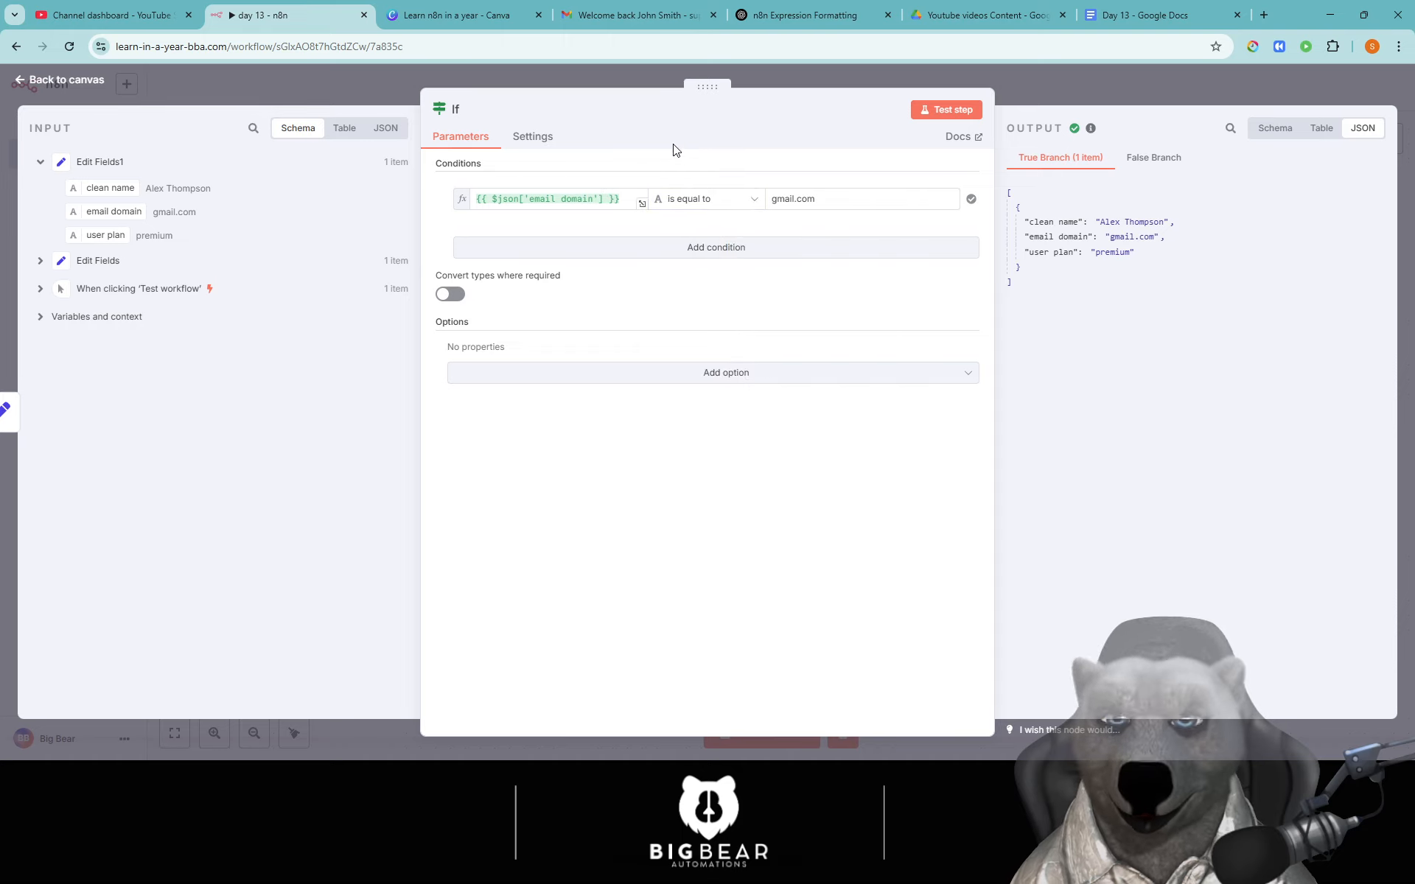
Add a second condition to the If node, switch the combining operator between OR and AND, and leave it on AND.
left_click(712, 250)
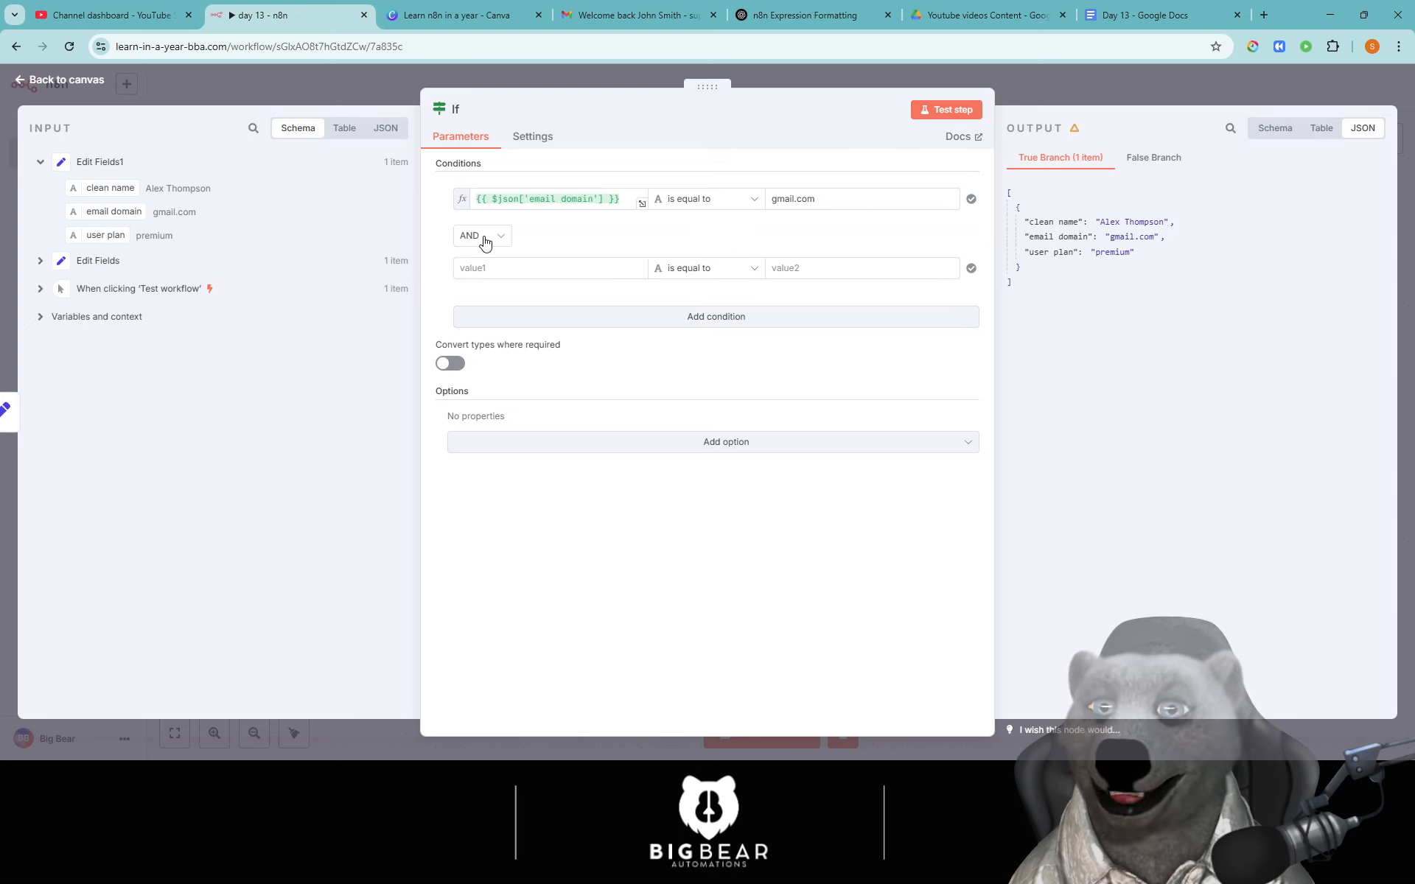
left_click(485, 238)
left_click(487, 299)
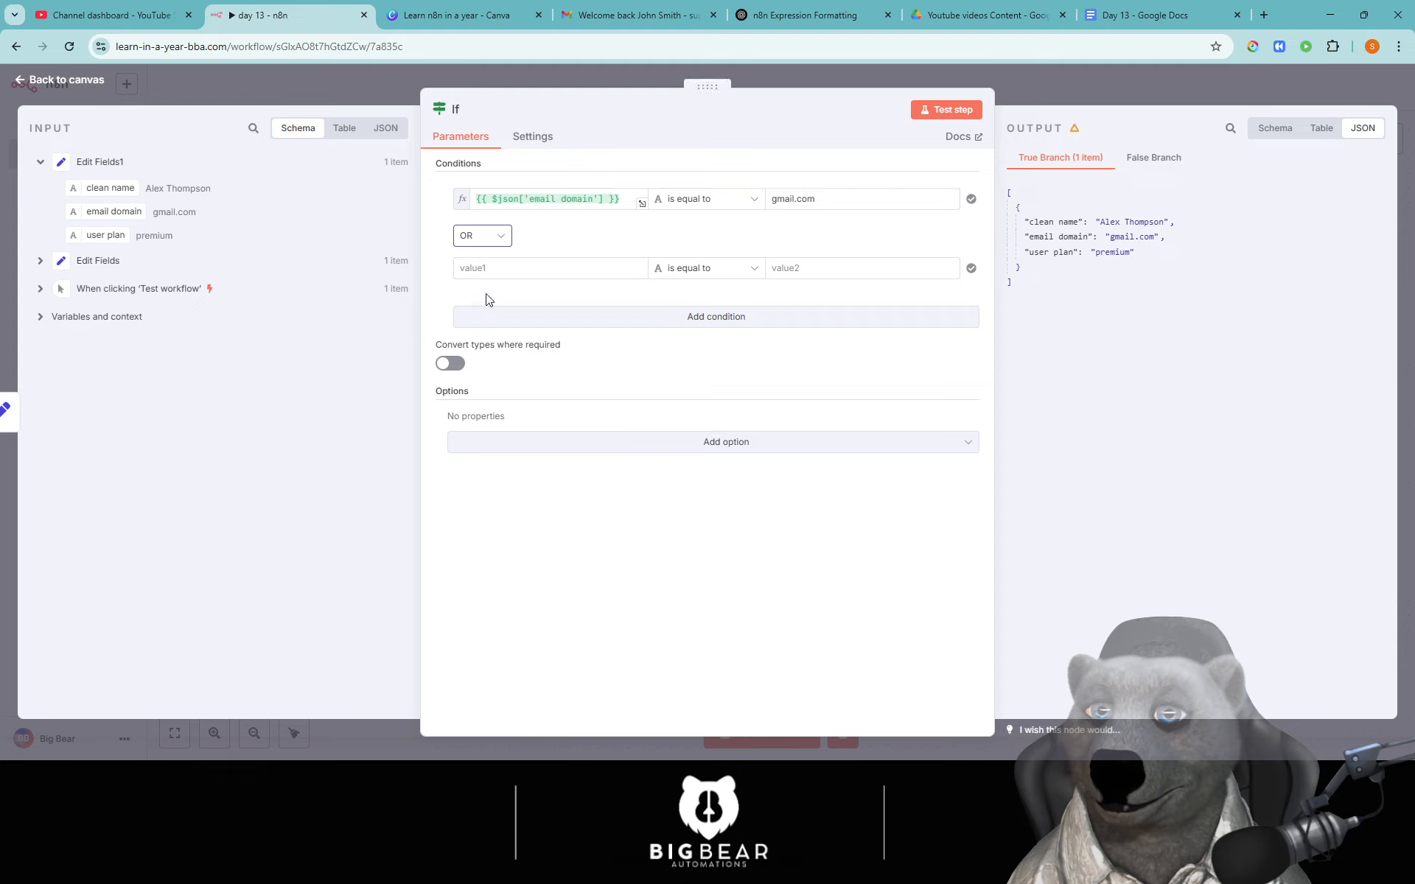
left_click(485, 236)
left_click(480, 275)
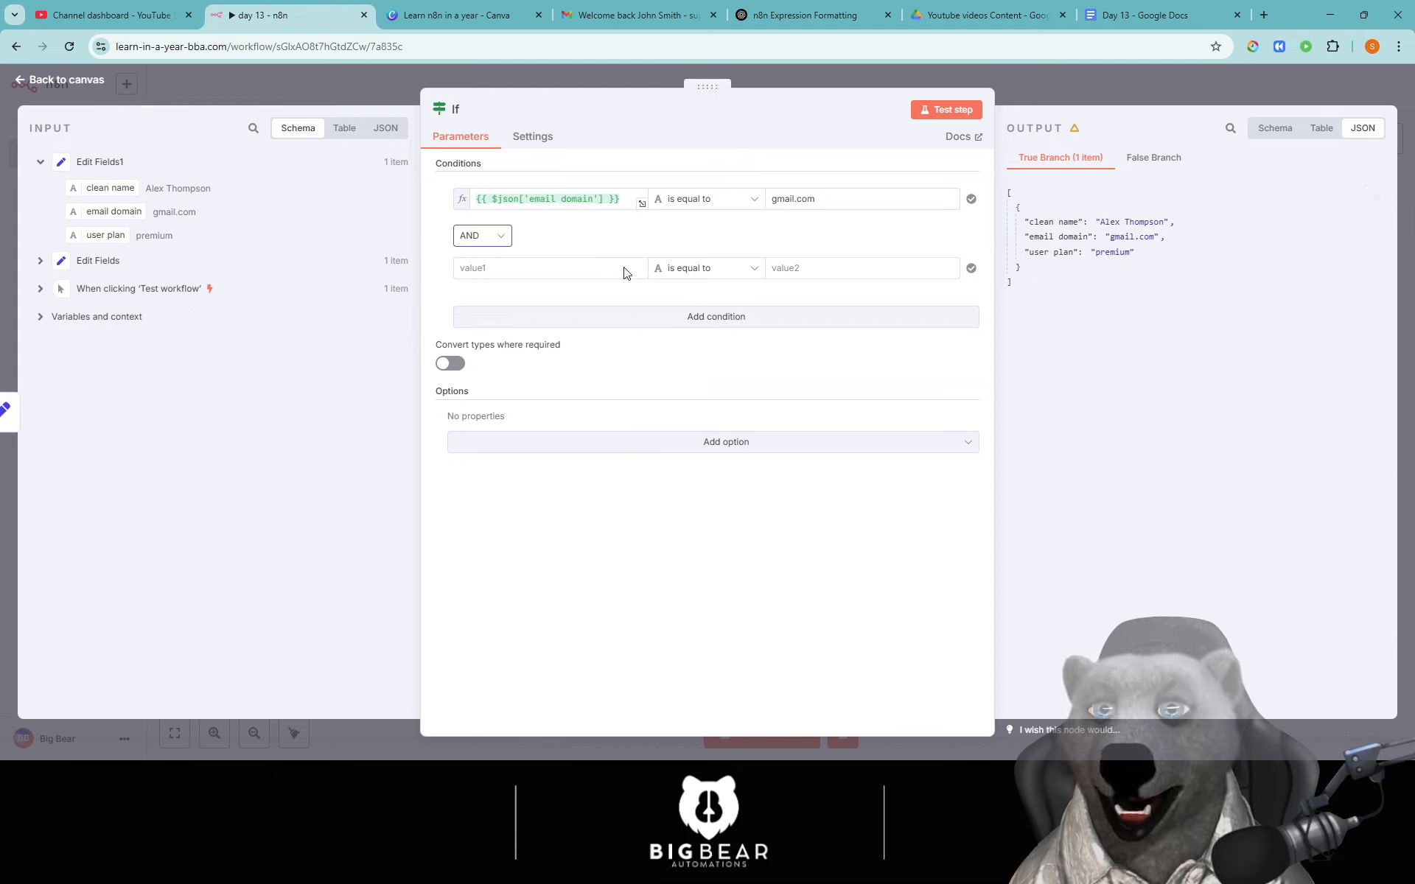
left_click(488, 239)
left_click(478, 298)
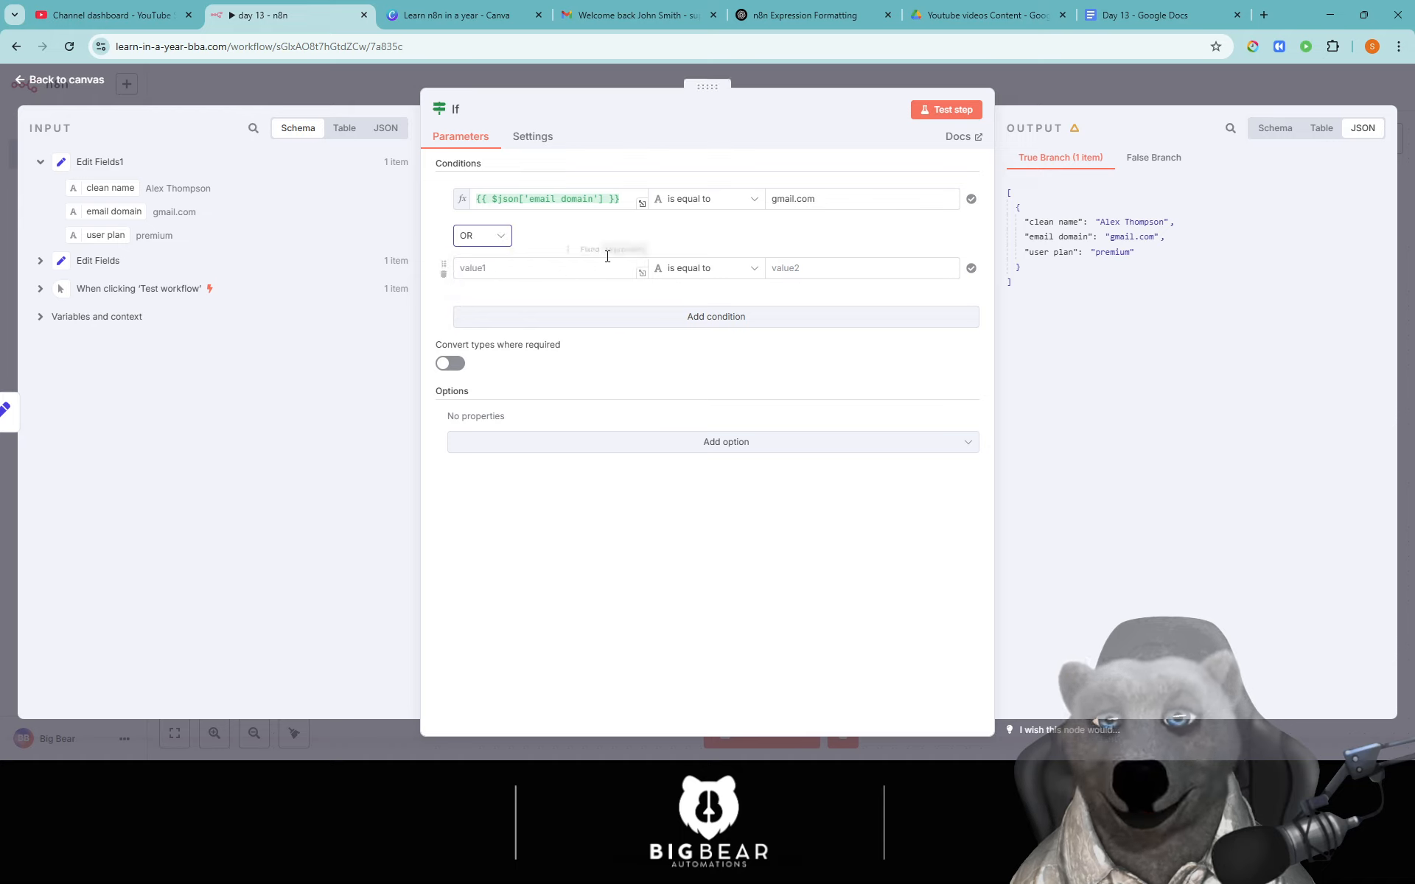
left_click(488, 236)
left_click(486, 272)
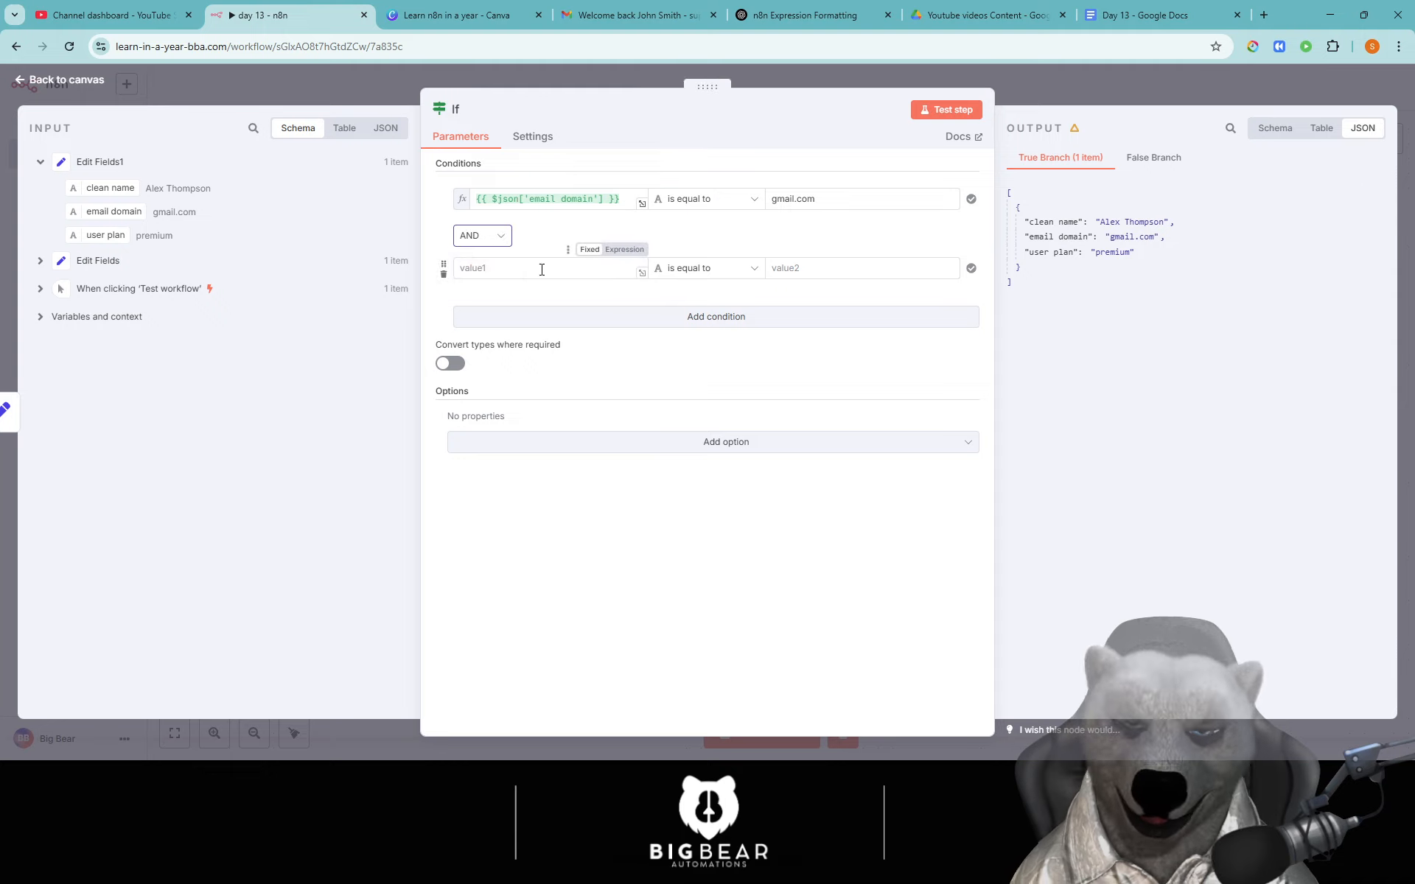
Set the If node's second condition to check that user plan is equal to premium, and test the node.
left_click(541, 270)
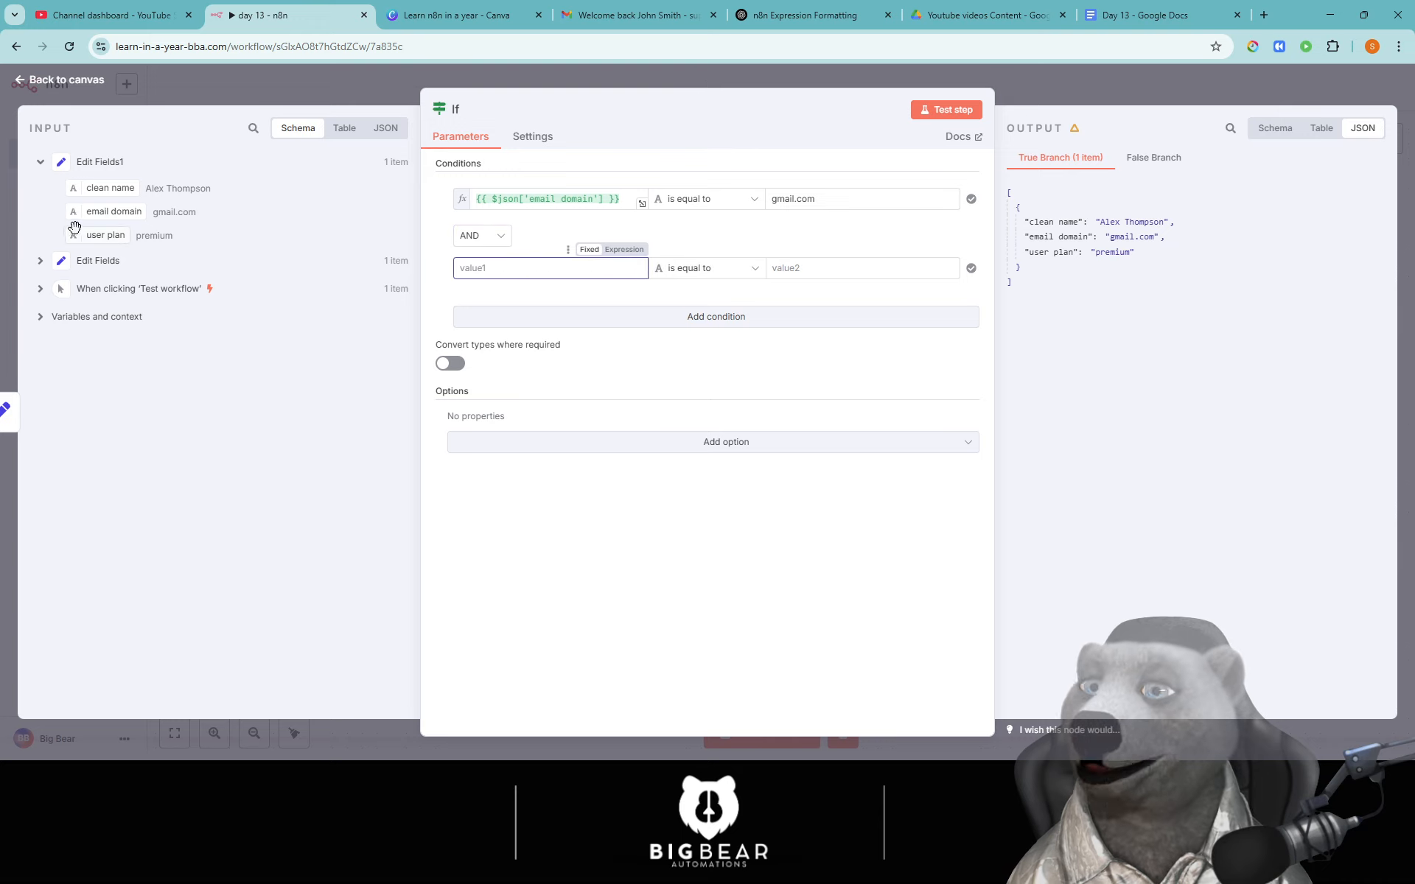
left_click_drag(96, 235, 549, 270)
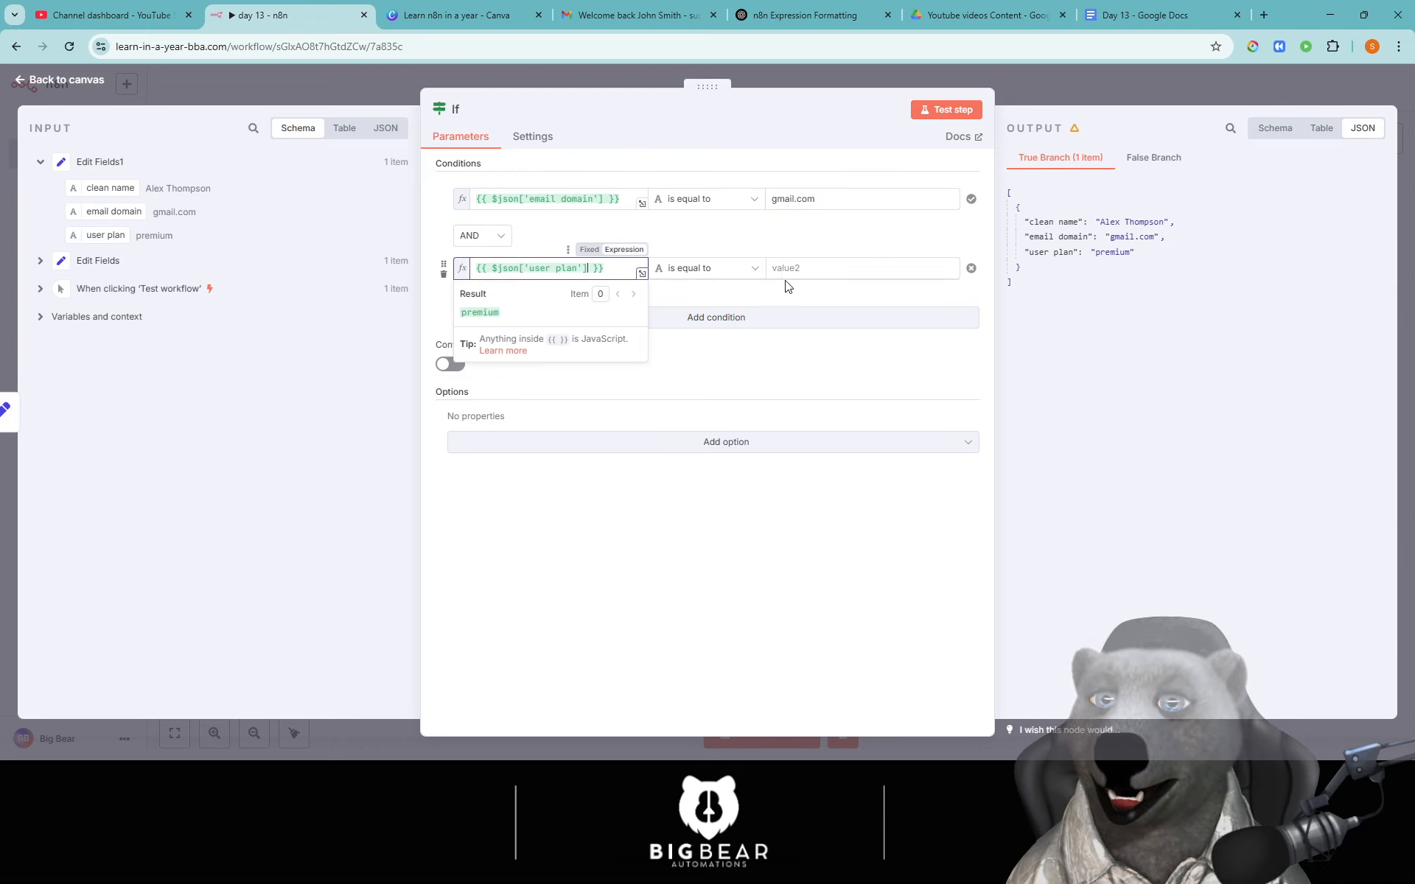
left_click(827, 268)
type("premium")
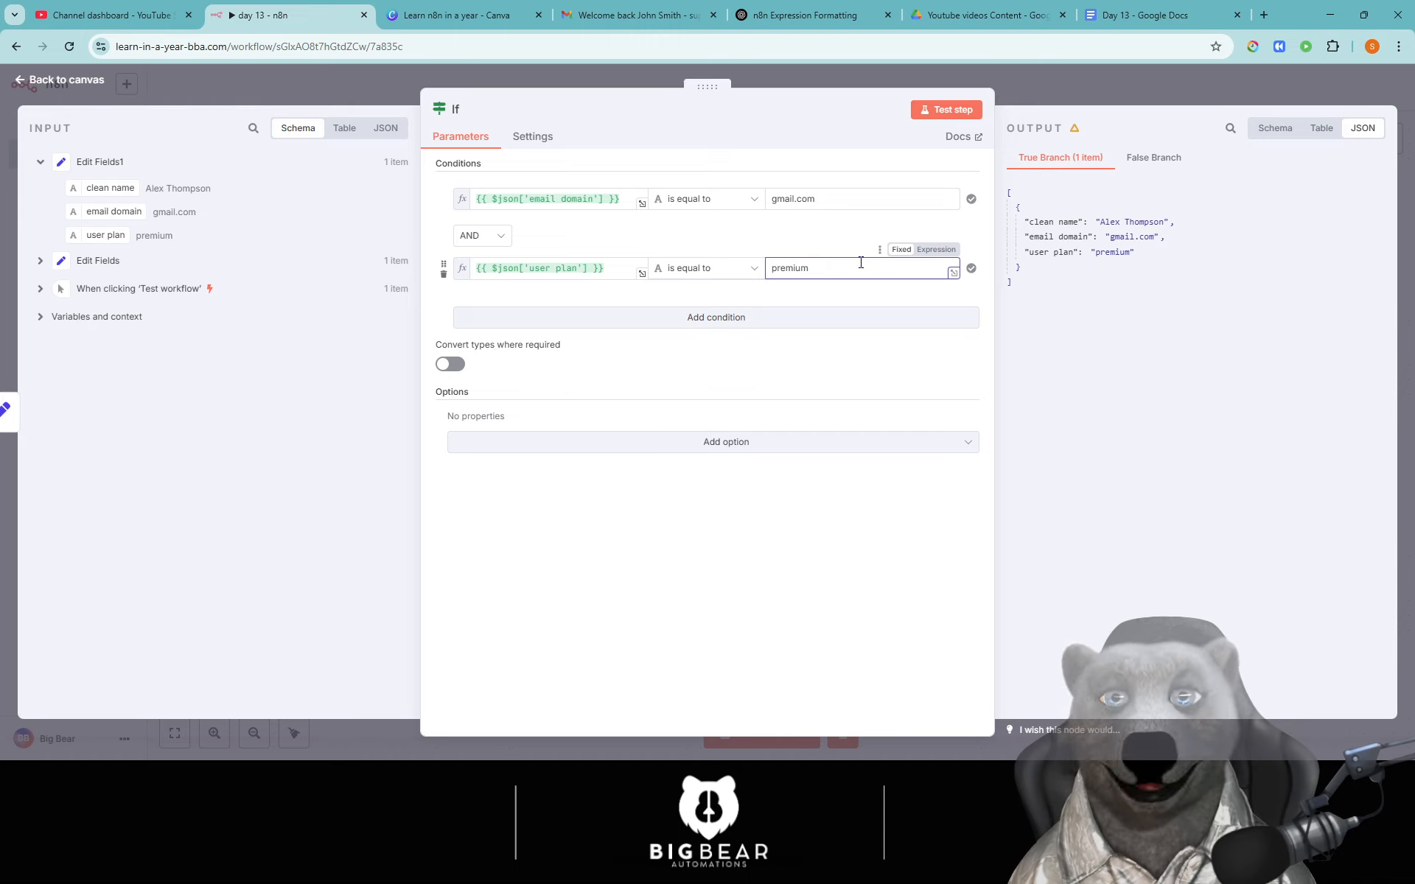
left_click(942, 112)
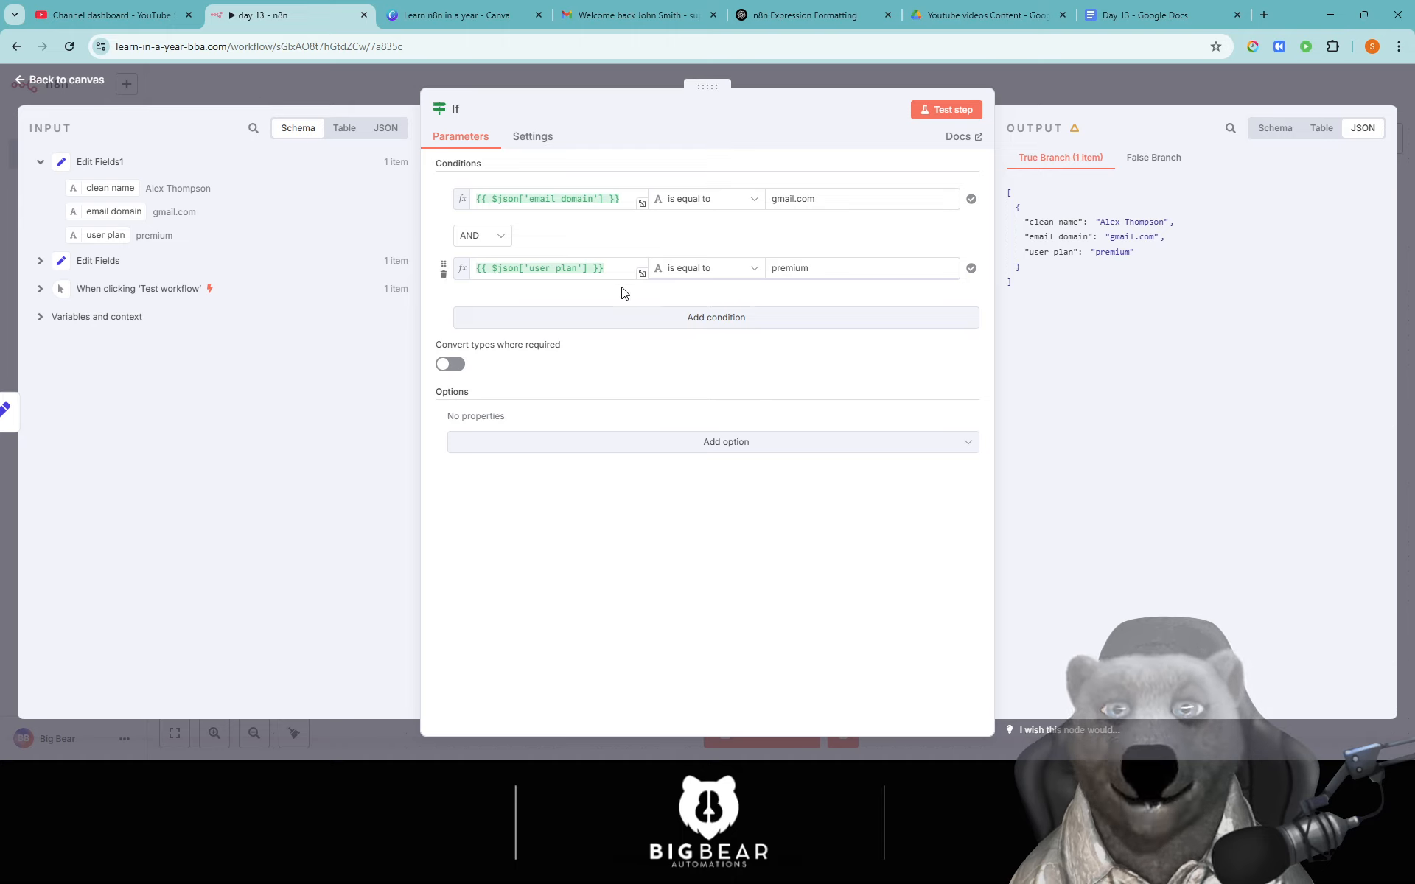
Combine the two conditions with OR, change the user plan comparison value to premiumm, and test the node.
left_click(494, 239)
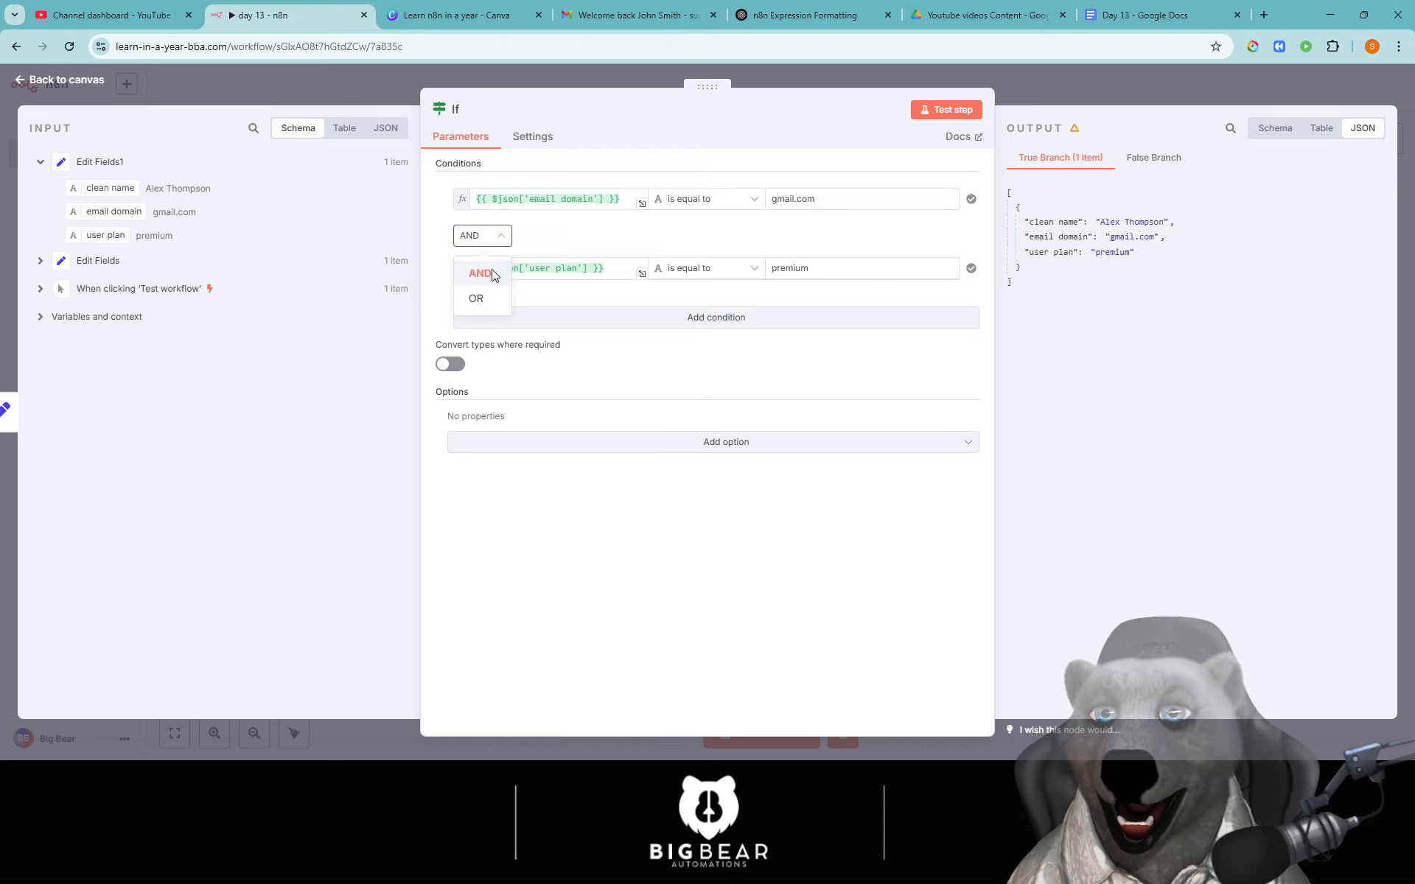
left_click(486, 299)
double_click(802, 270)
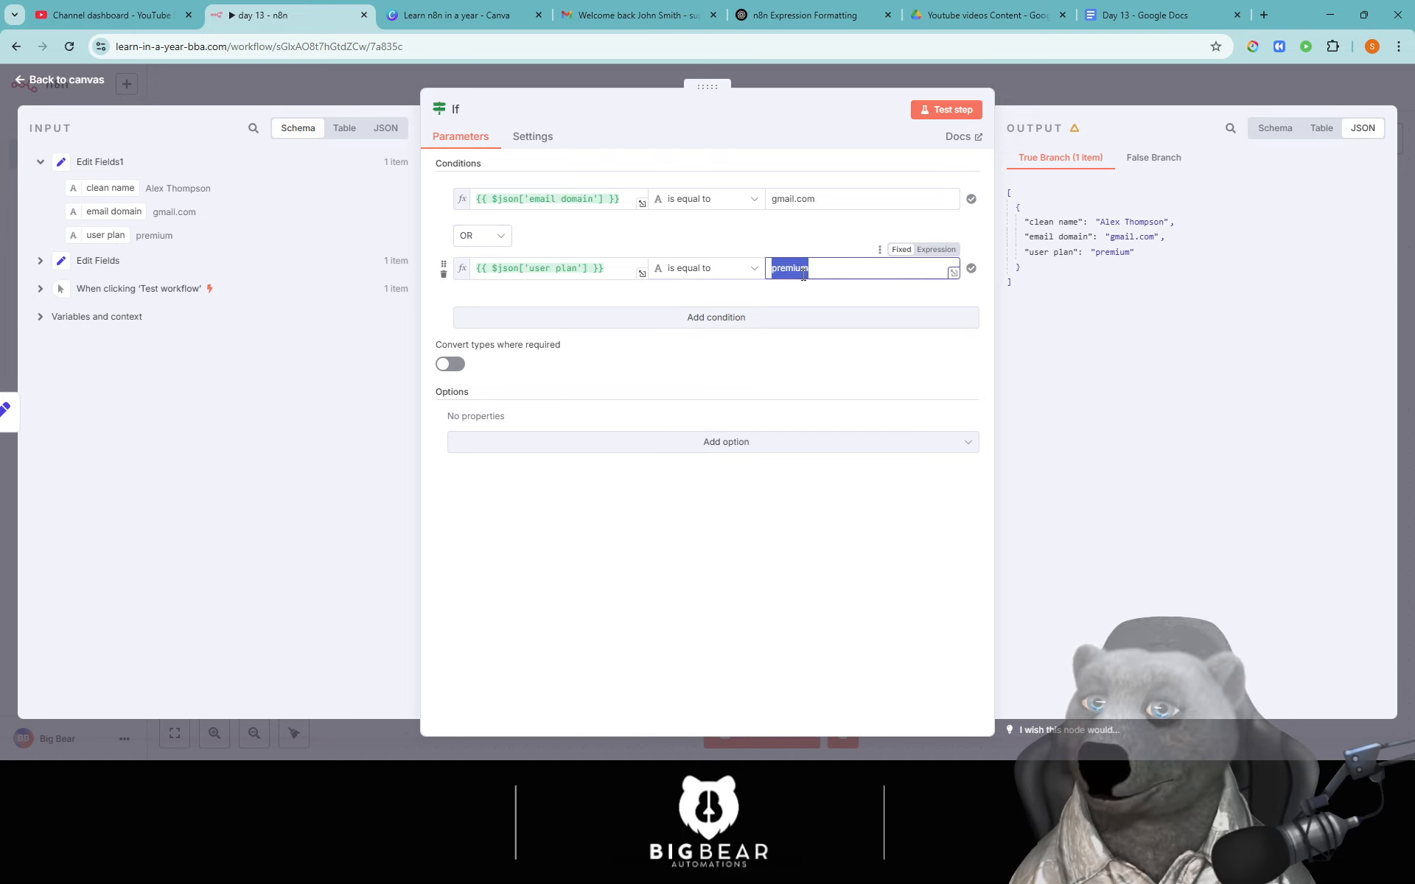
left_click(803, 274)
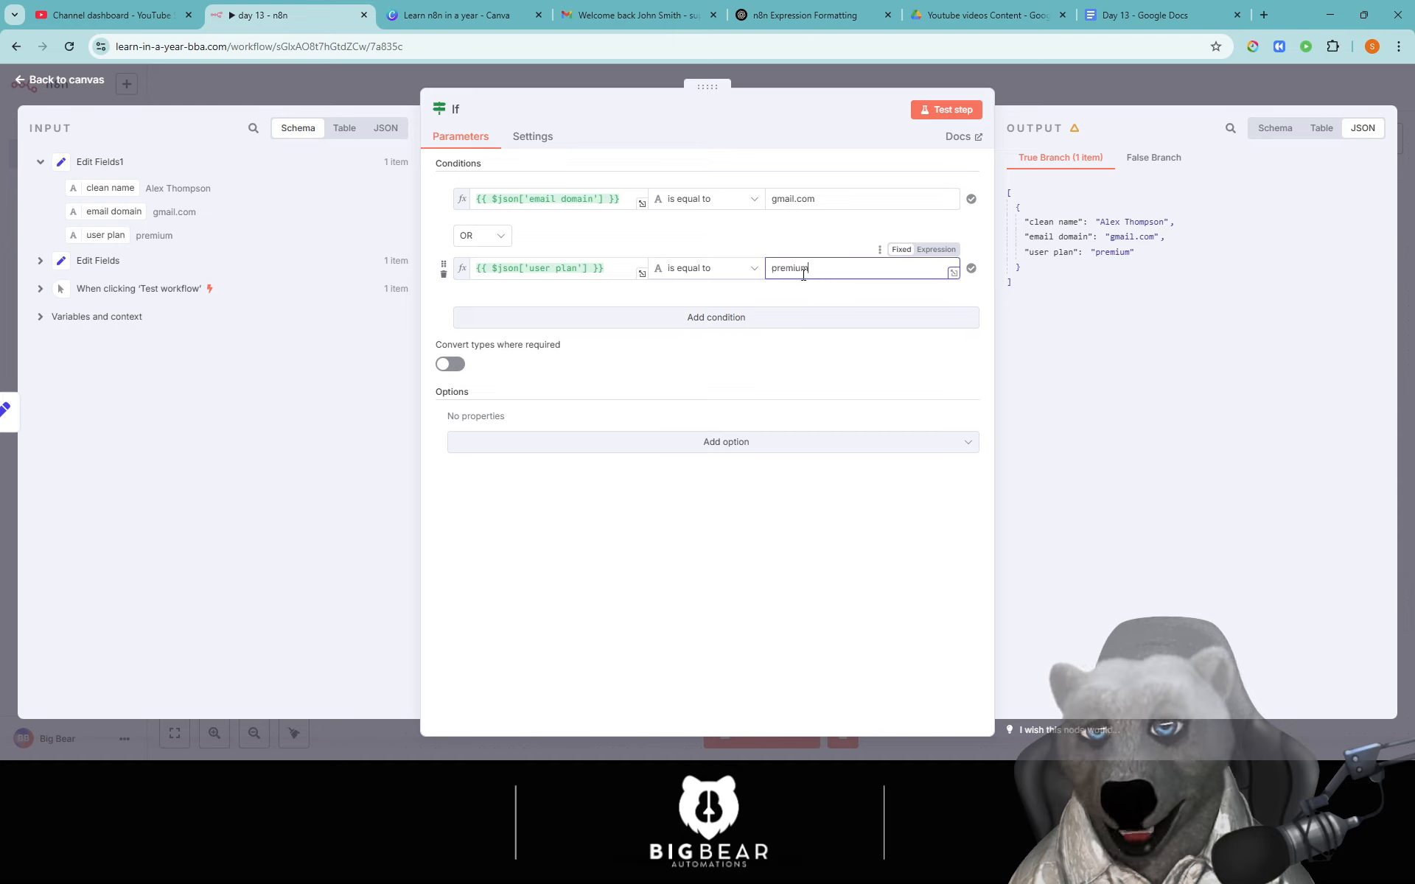
type("m")
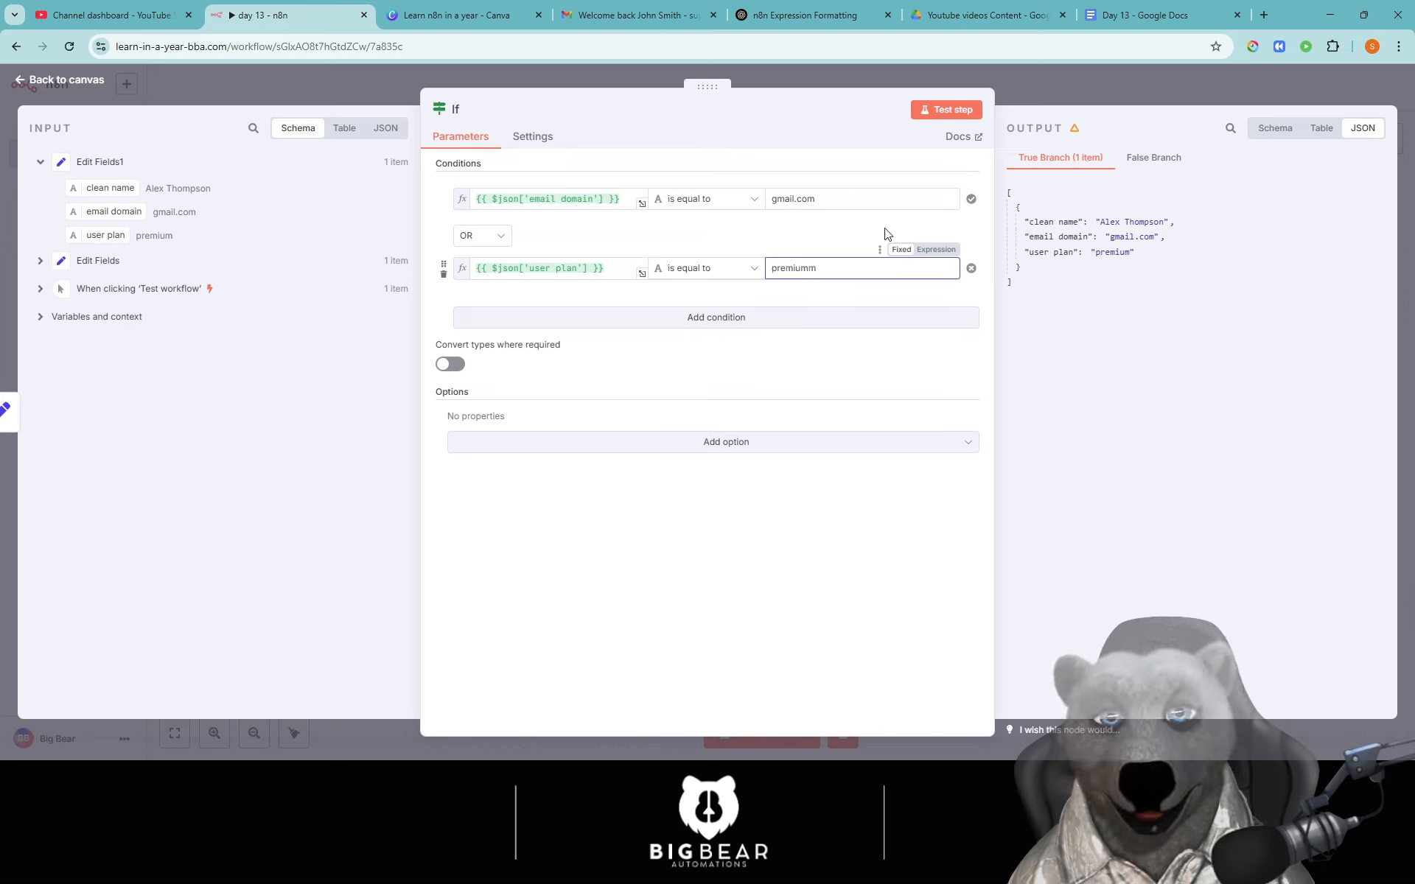
left_click(947, 111)
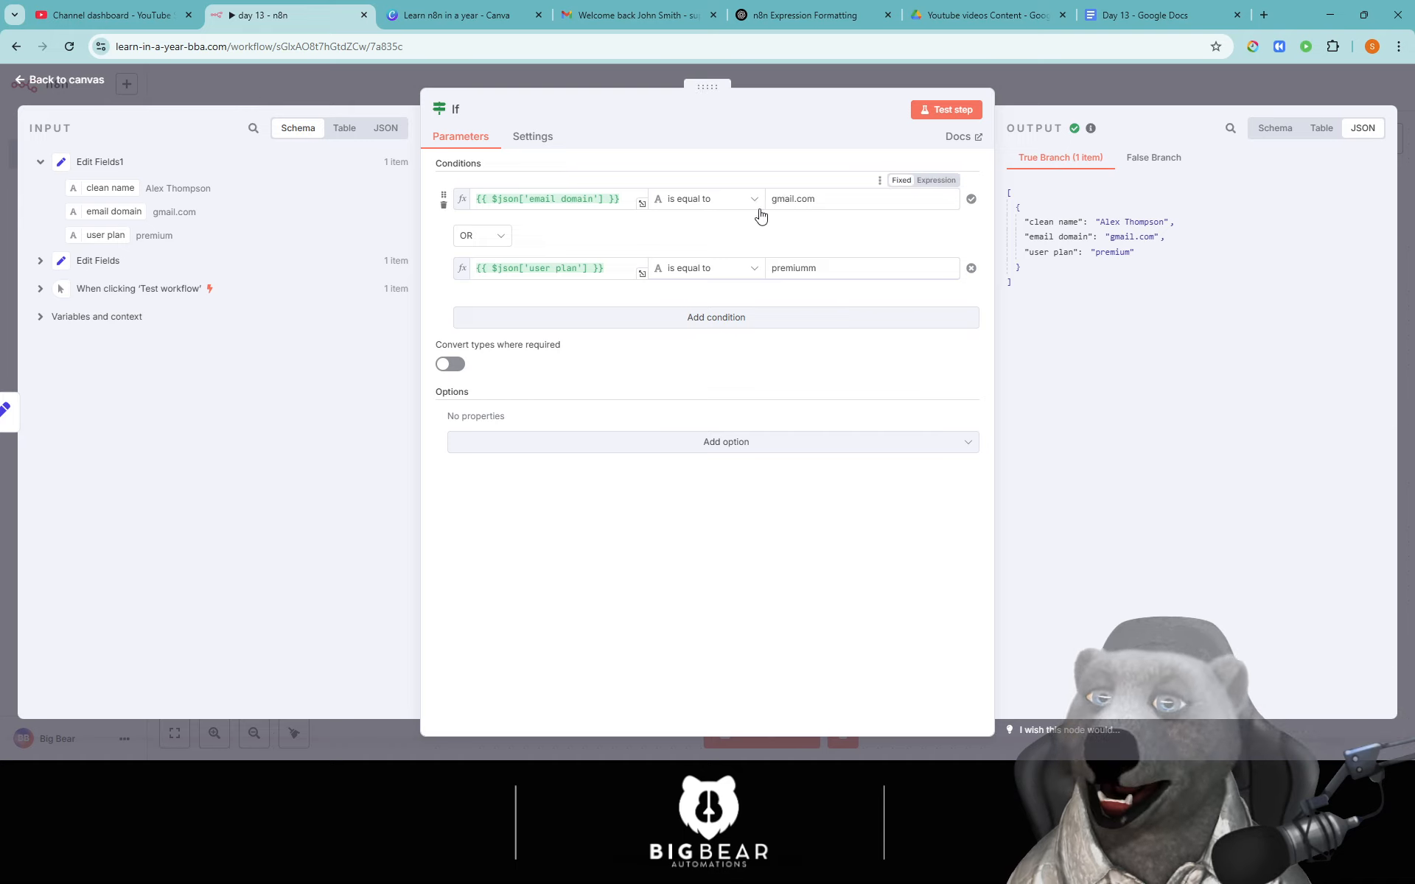
Switch the combining operator to AND, test the If node again, and view the False Branch output.
left_click(481, 235)
left_click(472, 271)
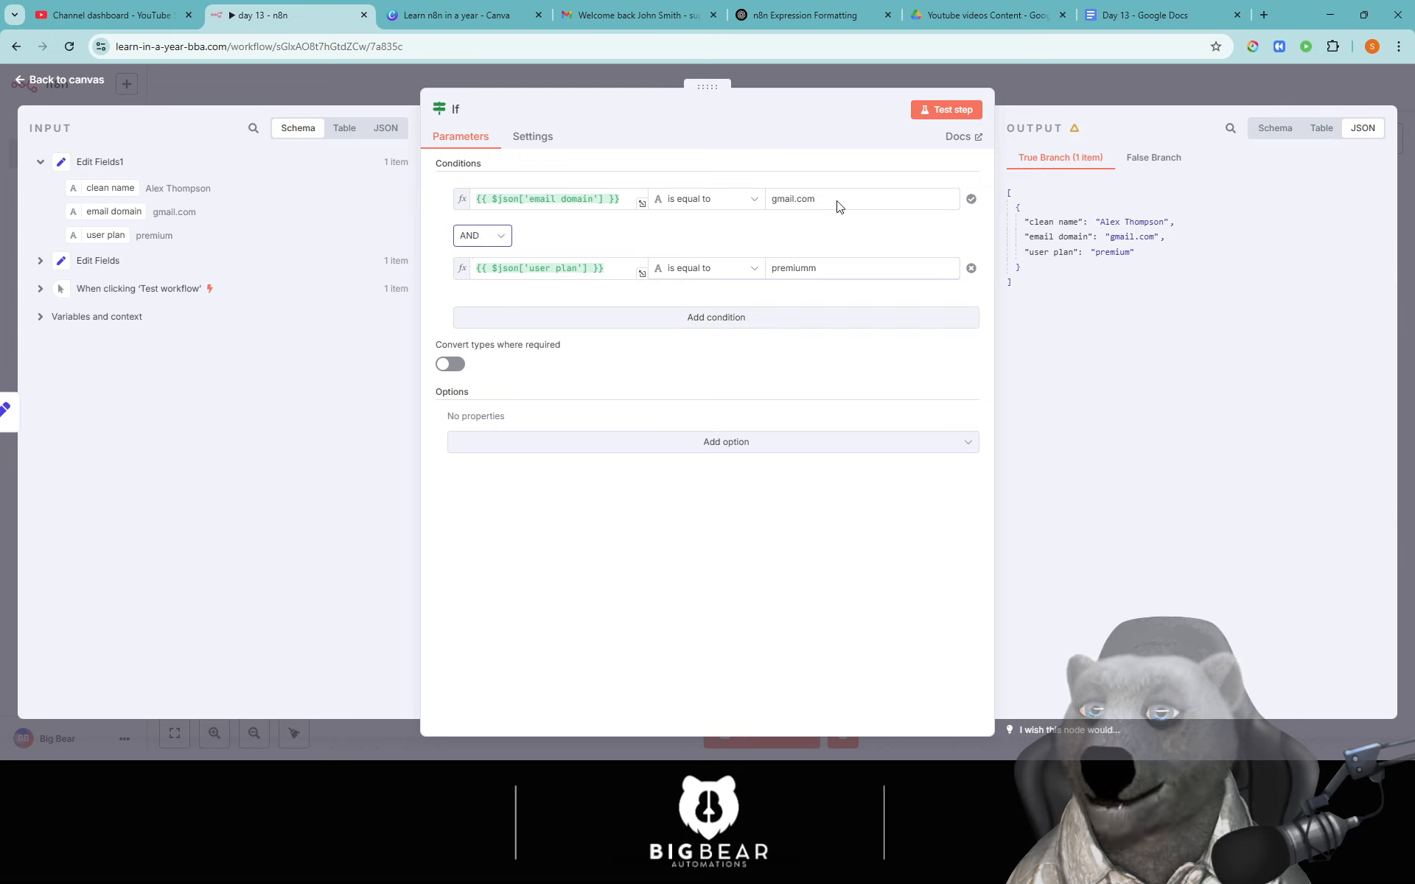
left_click(947, 109)
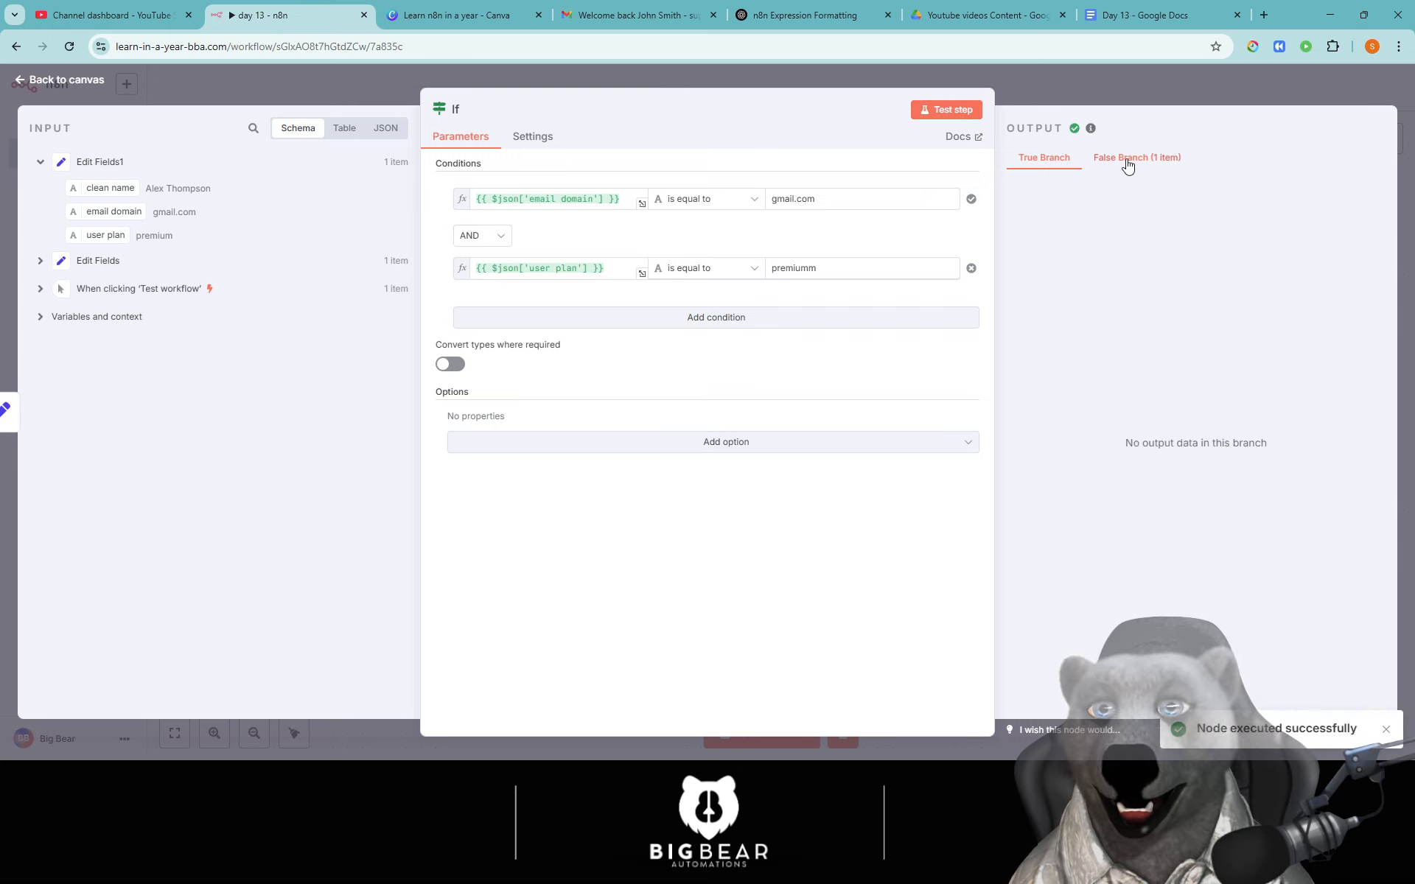
left_click(1128, 159)
Set the user plan condition's comparison value back to premium.
left_click(844, 269)
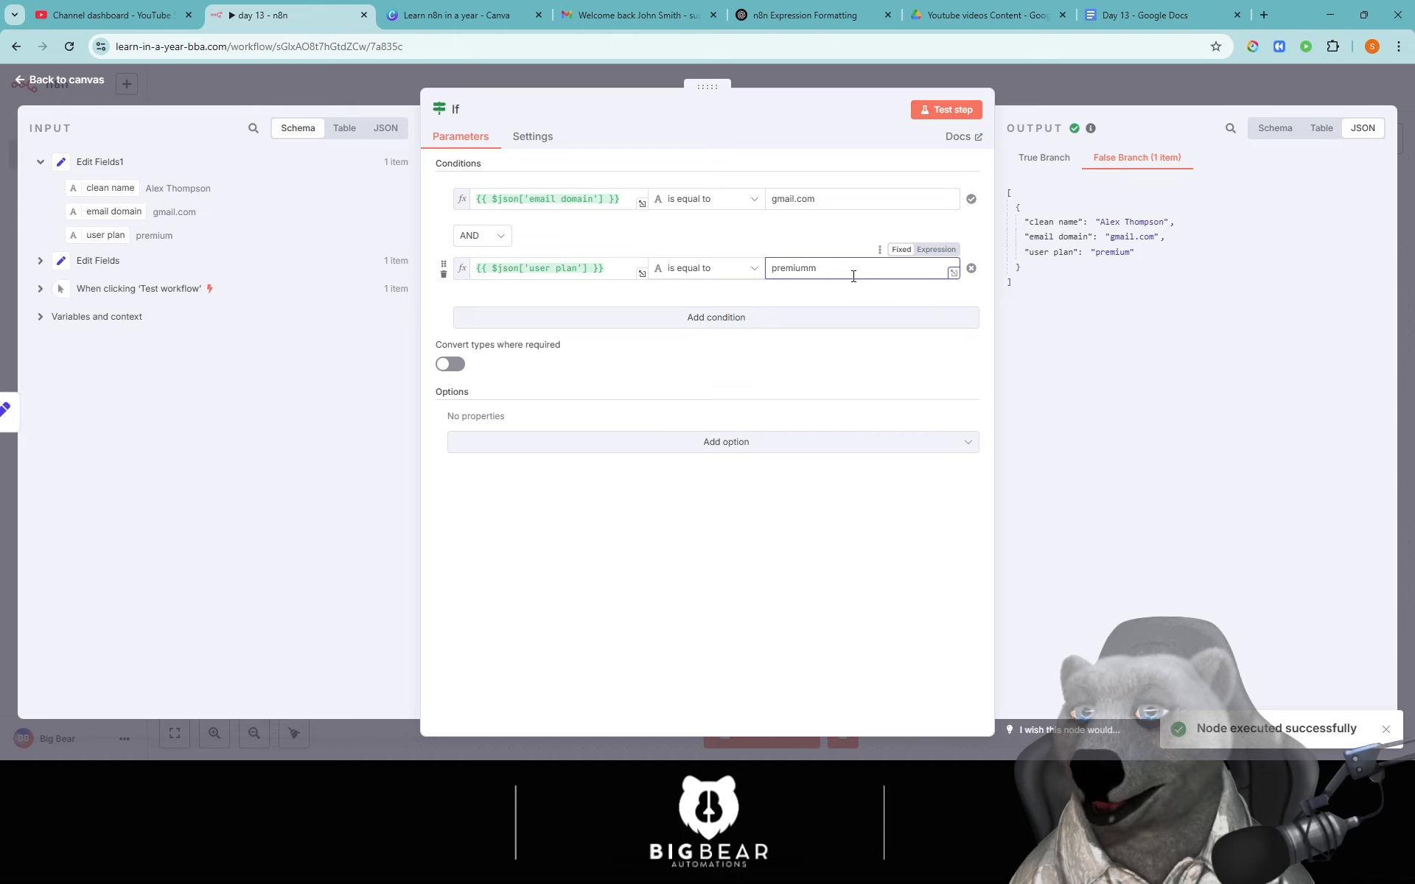
key("ctrl+a")
type("premium")
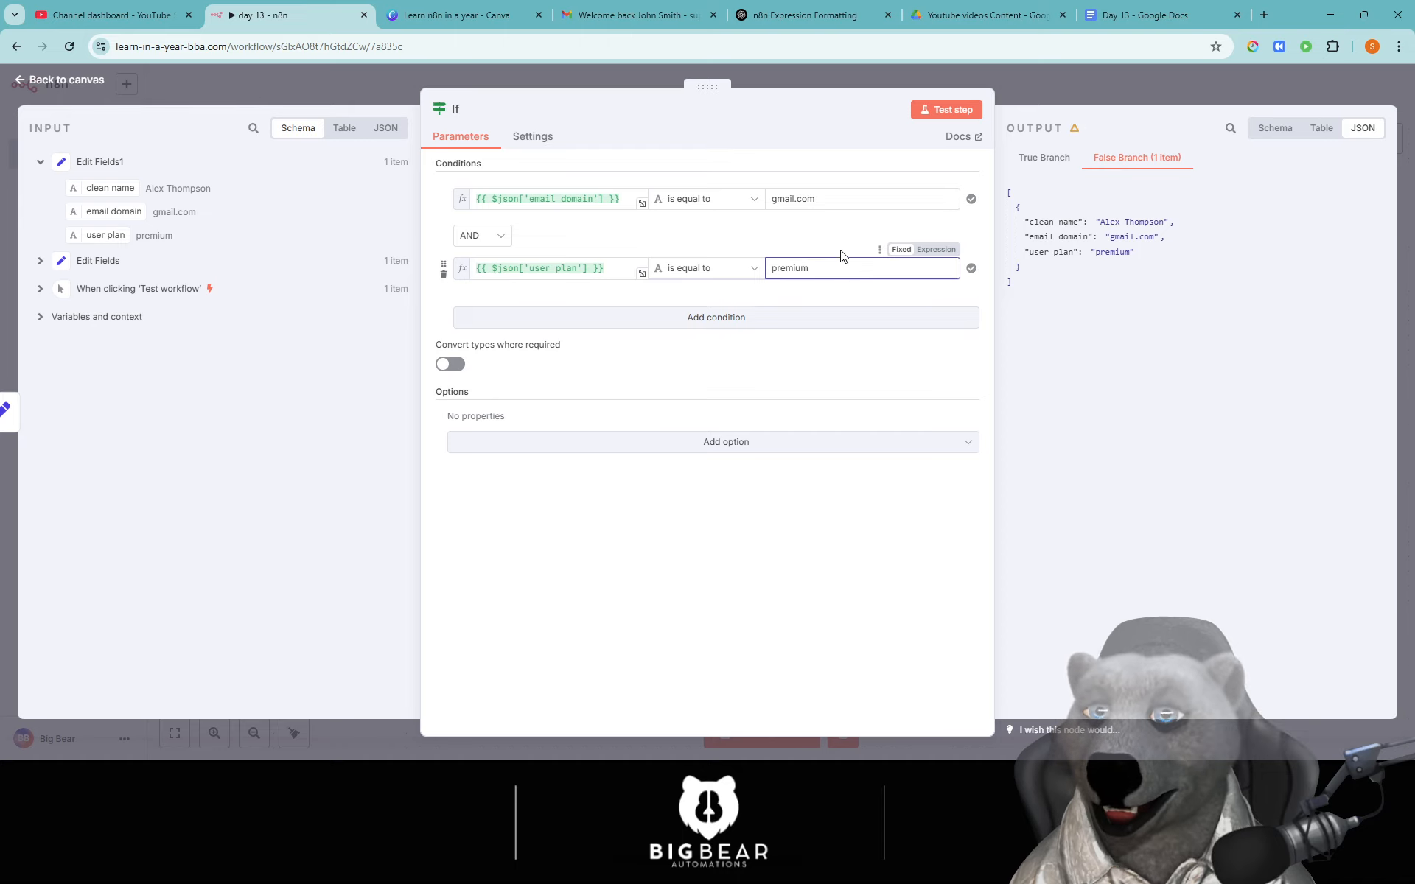
left_click(812, 299)
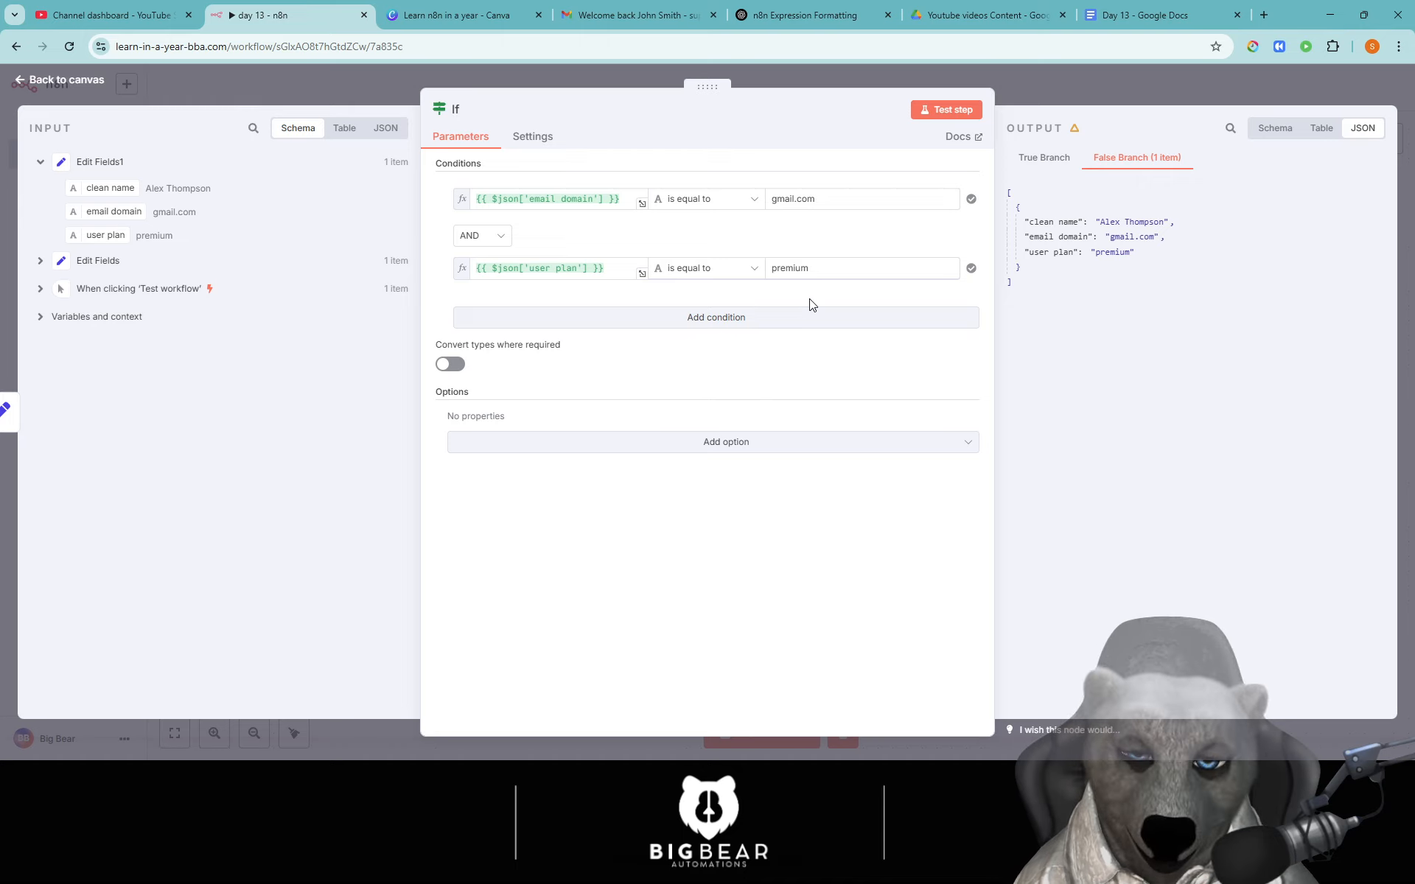
Try adding two more empty conditions to the If node and remove them again.
left_click(765, 318)
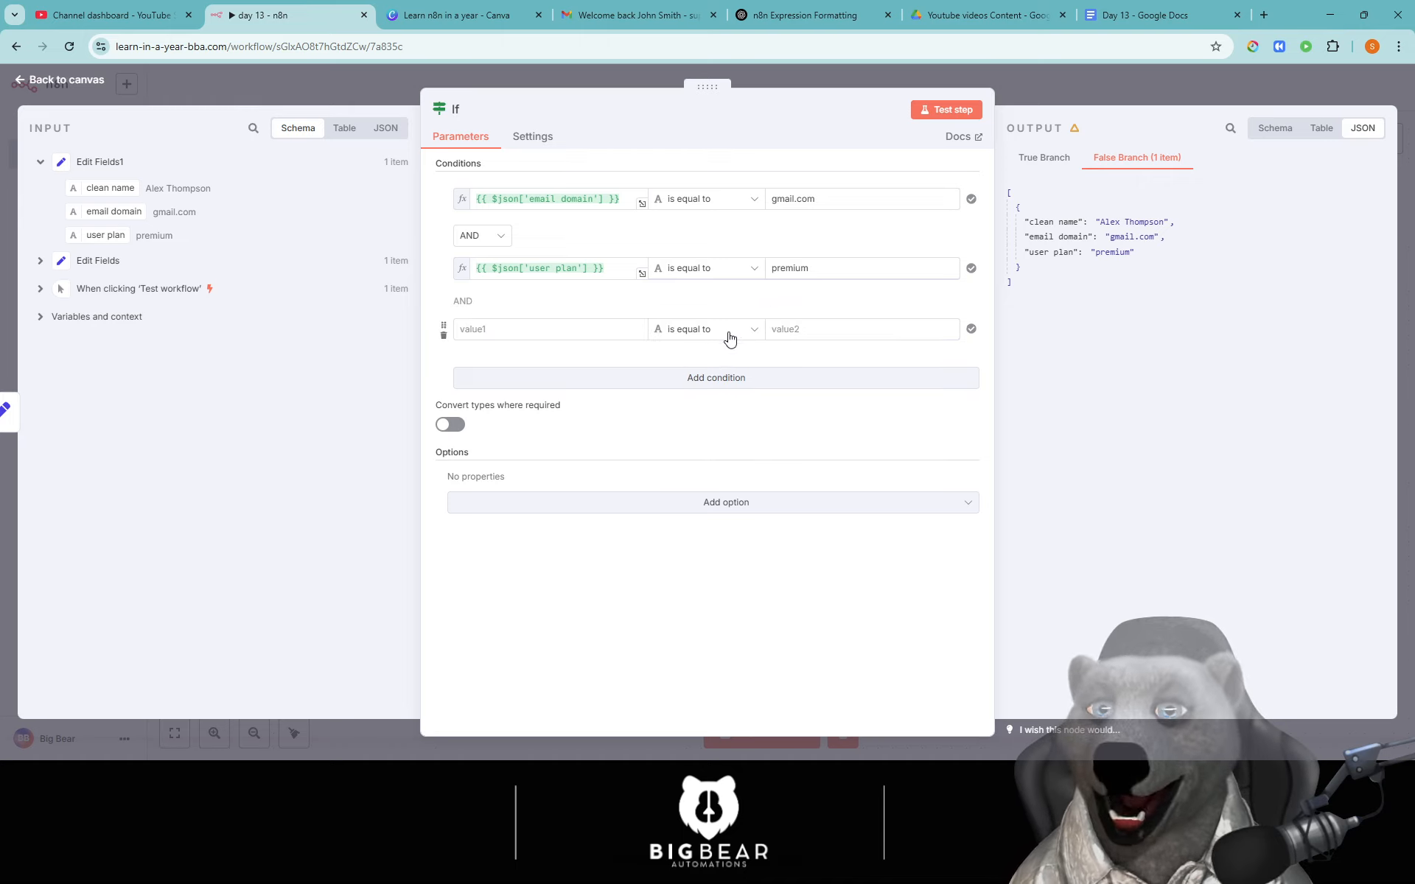
left_click(722, 379)
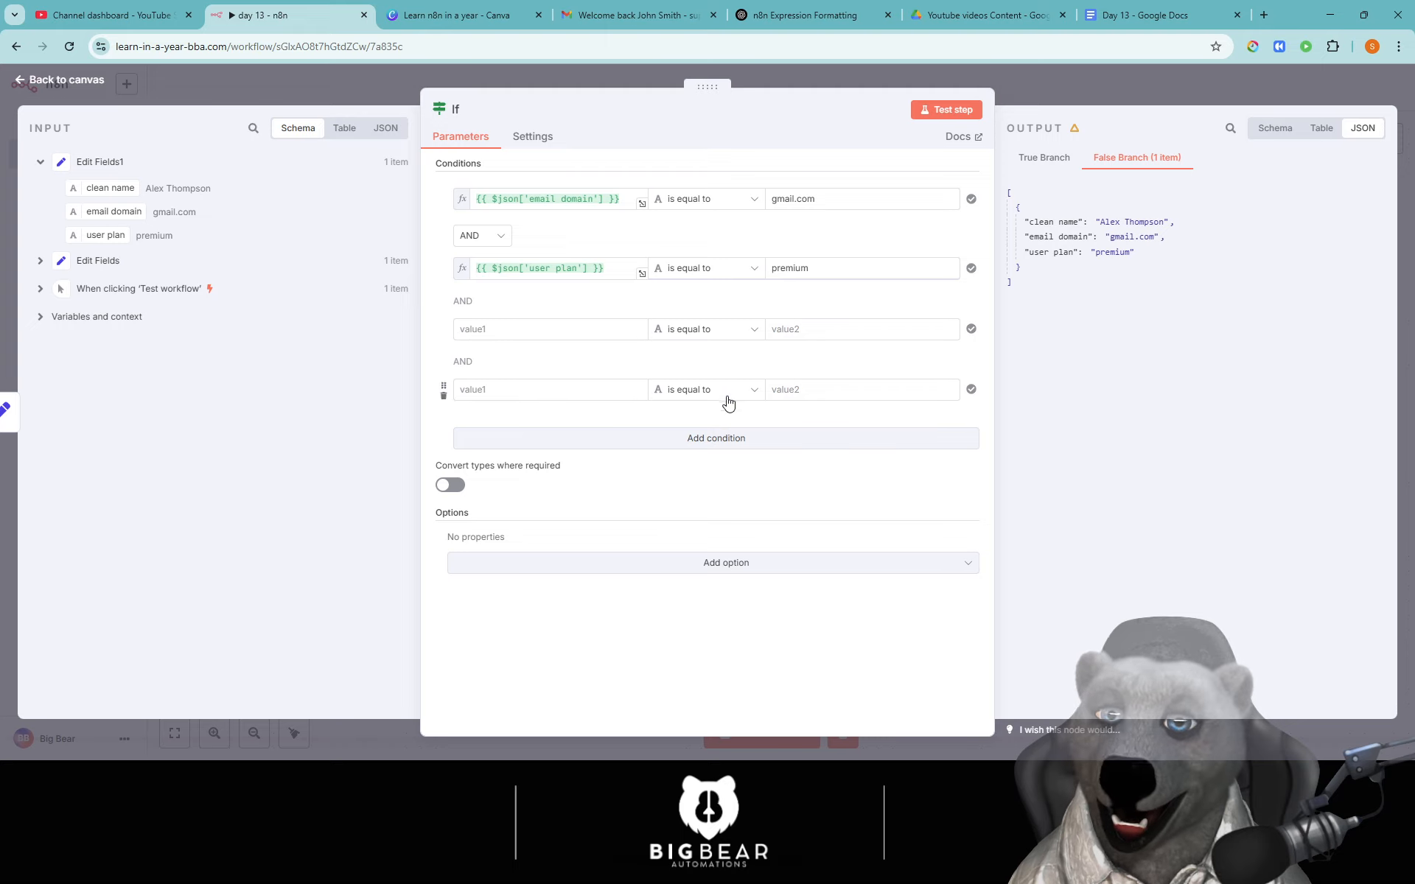
left_click(443, 396)
left_click(444, 336)
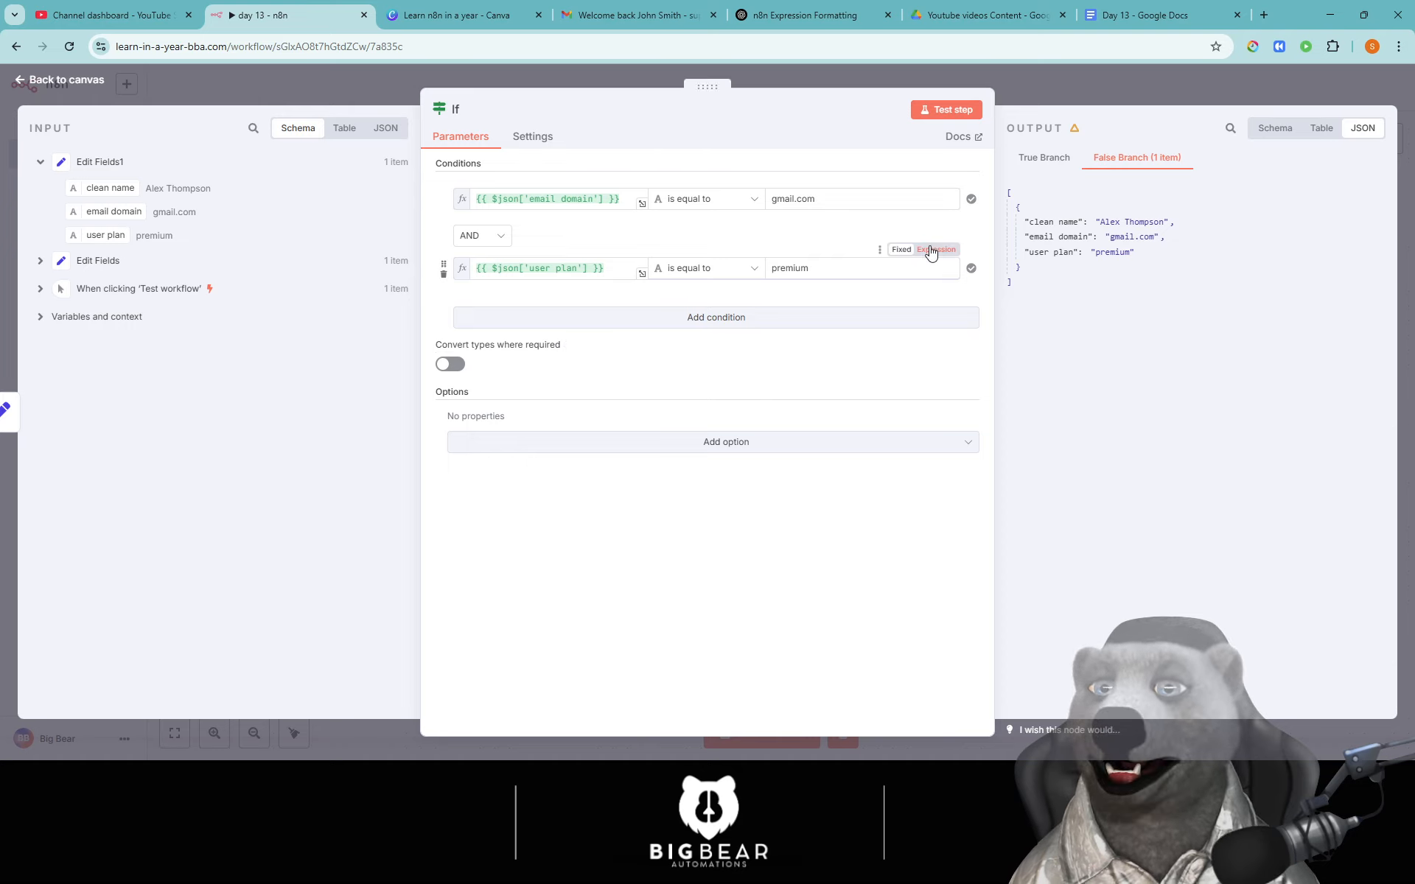
Delete the user plan condition and clear the expression of the remaining email domain condition in the expression editor.
left_click(444, 274)
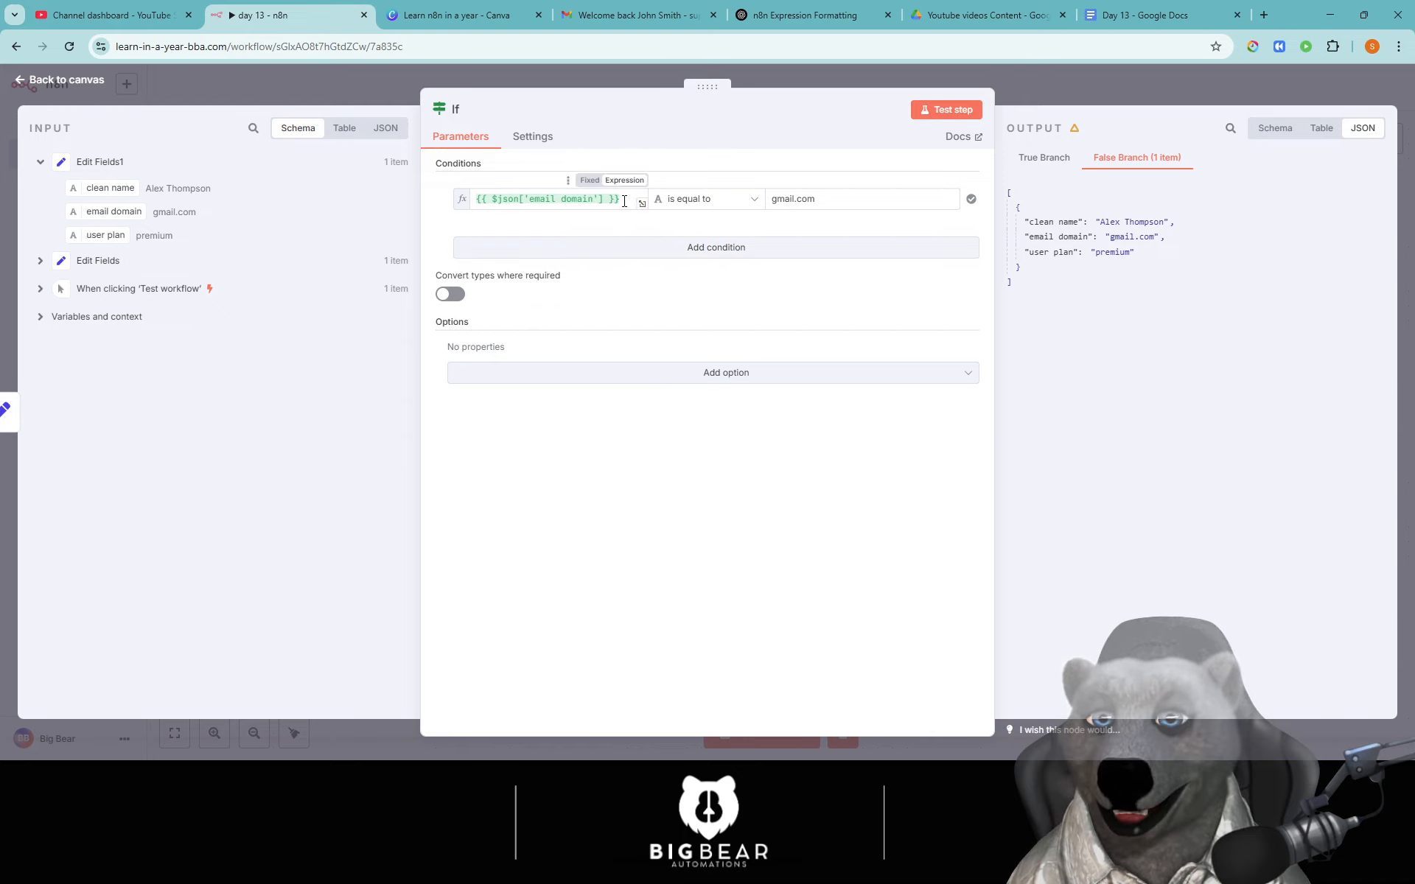
left_click(642, 203)
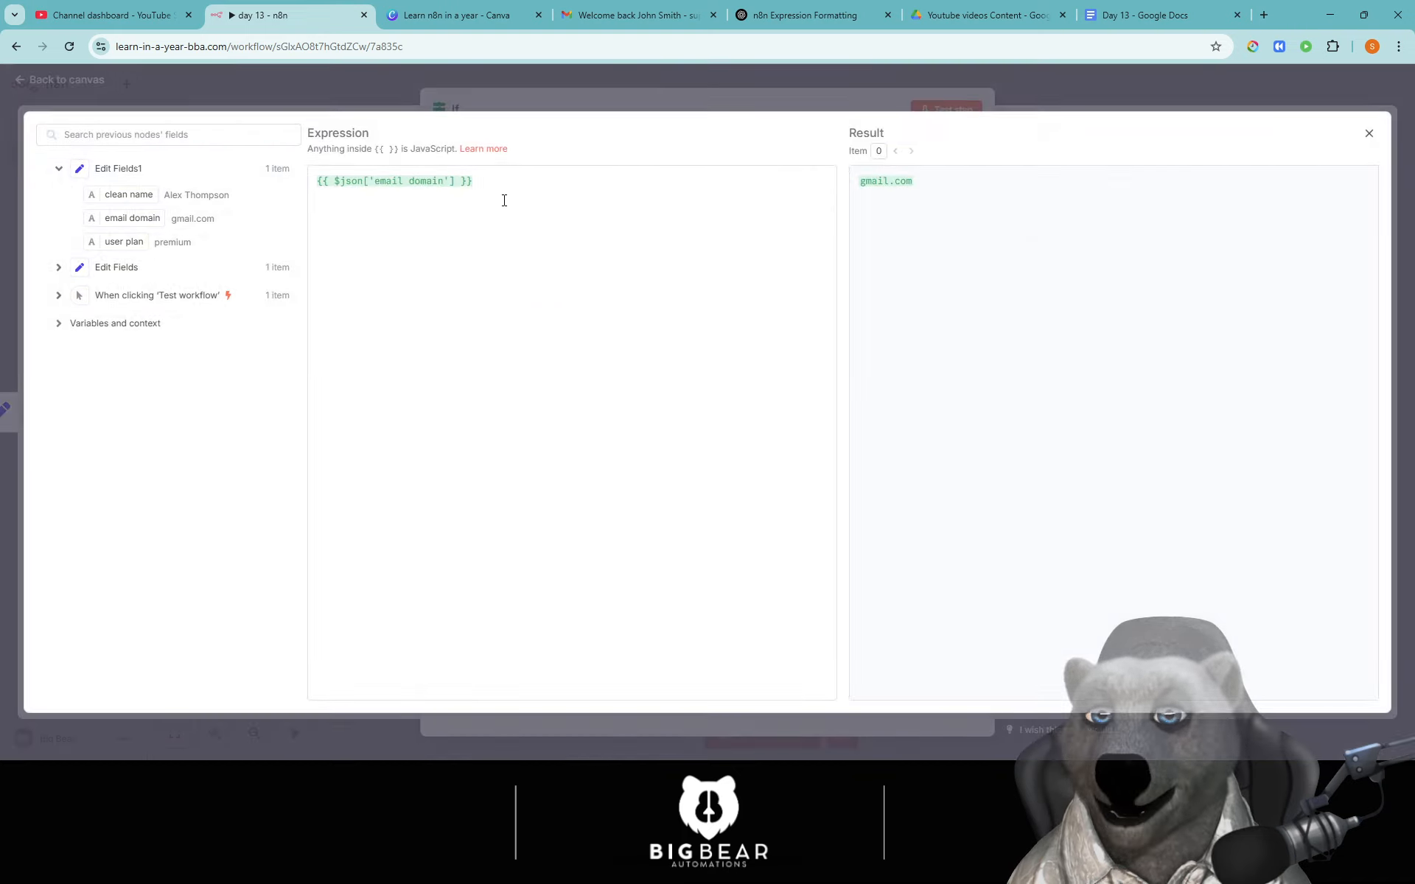
left_click(537, 185)
key("ctrl+a")
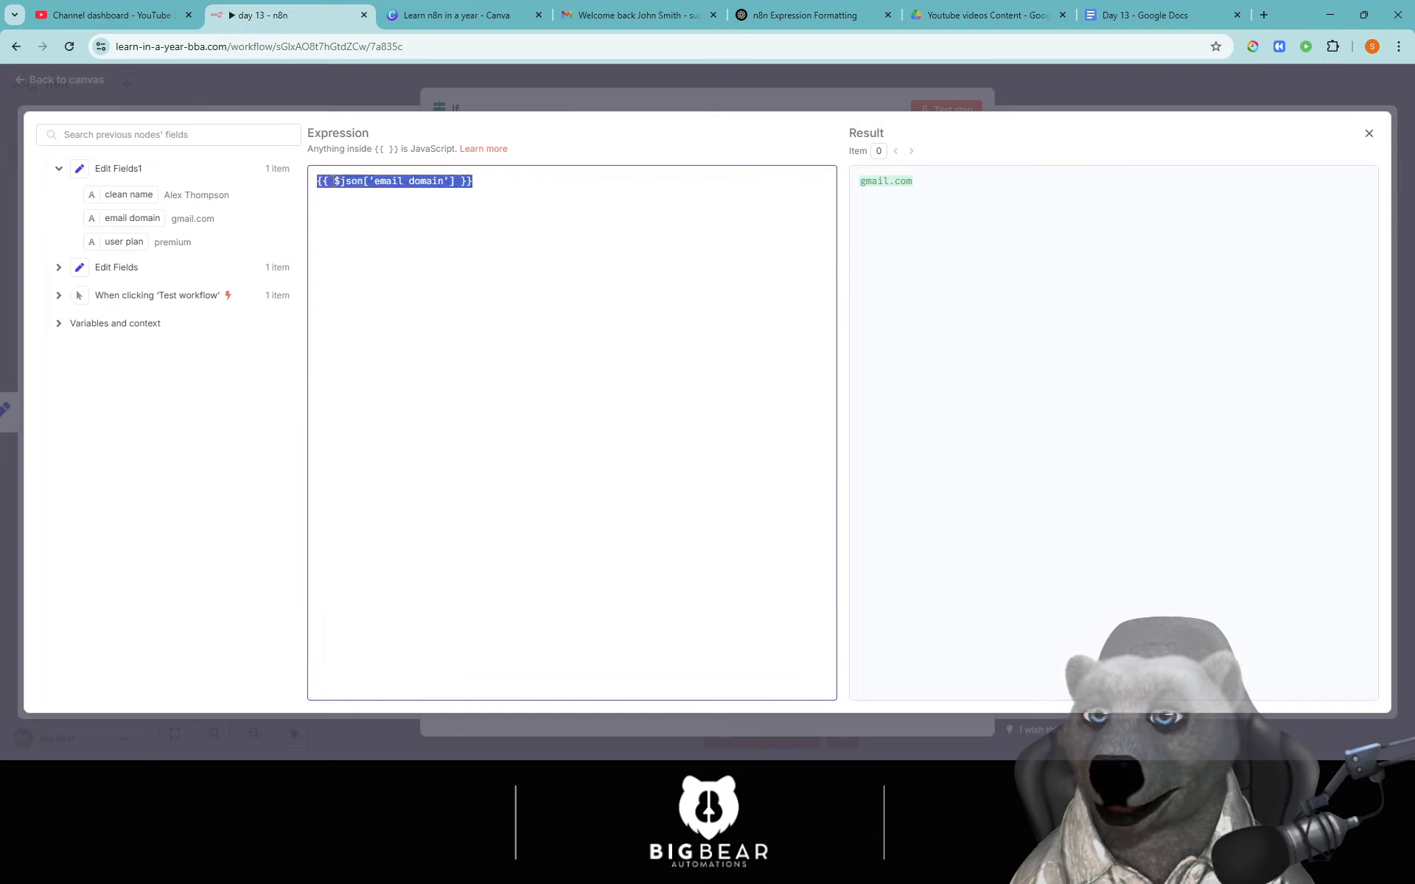
key("BackSpace")
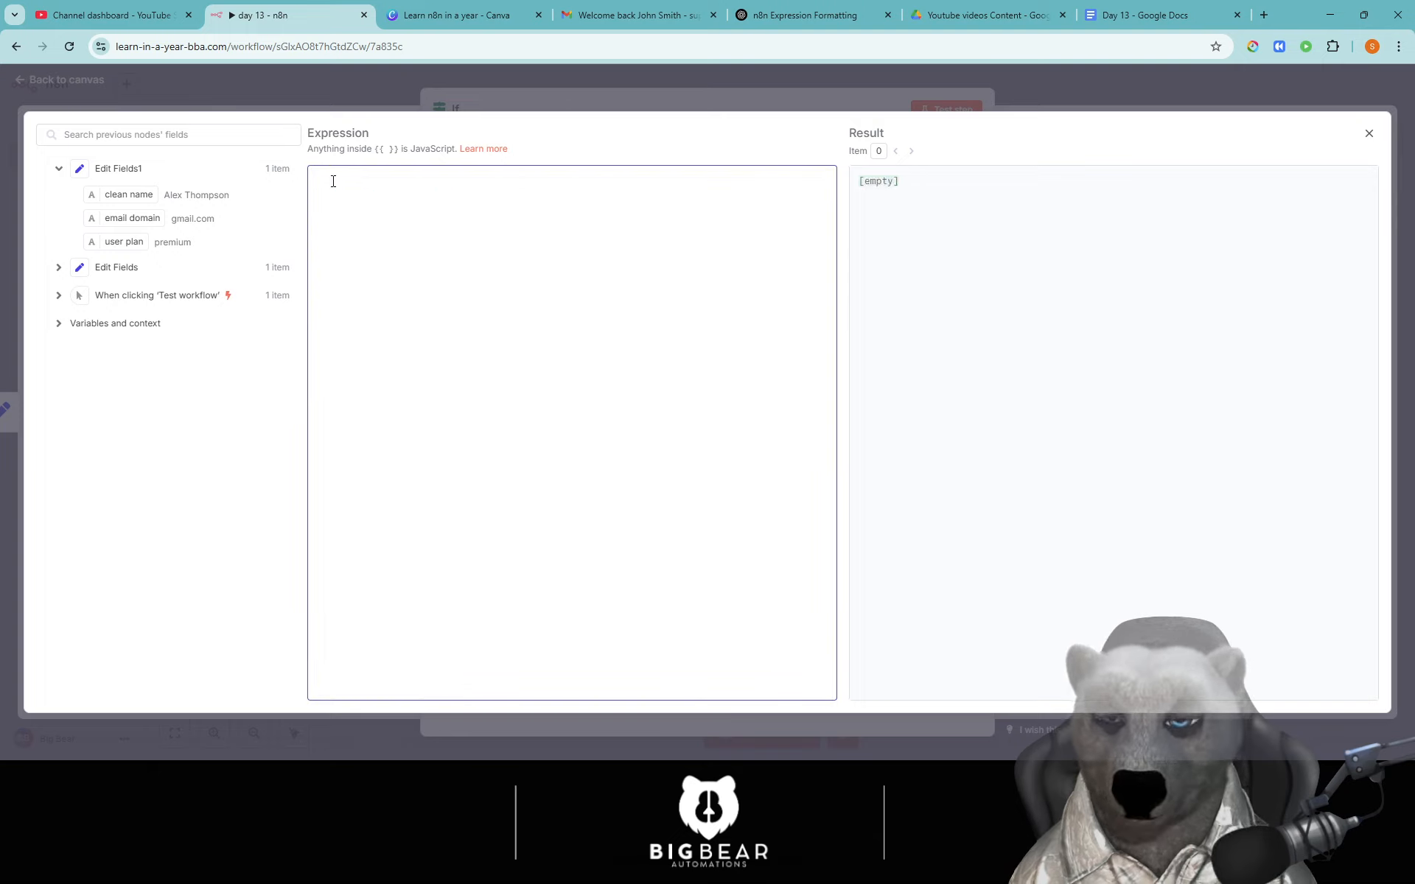
Insert the email domain field into the expression and append .includes("gmail") to it.
left_click_drag(139, 218, 361, 184)
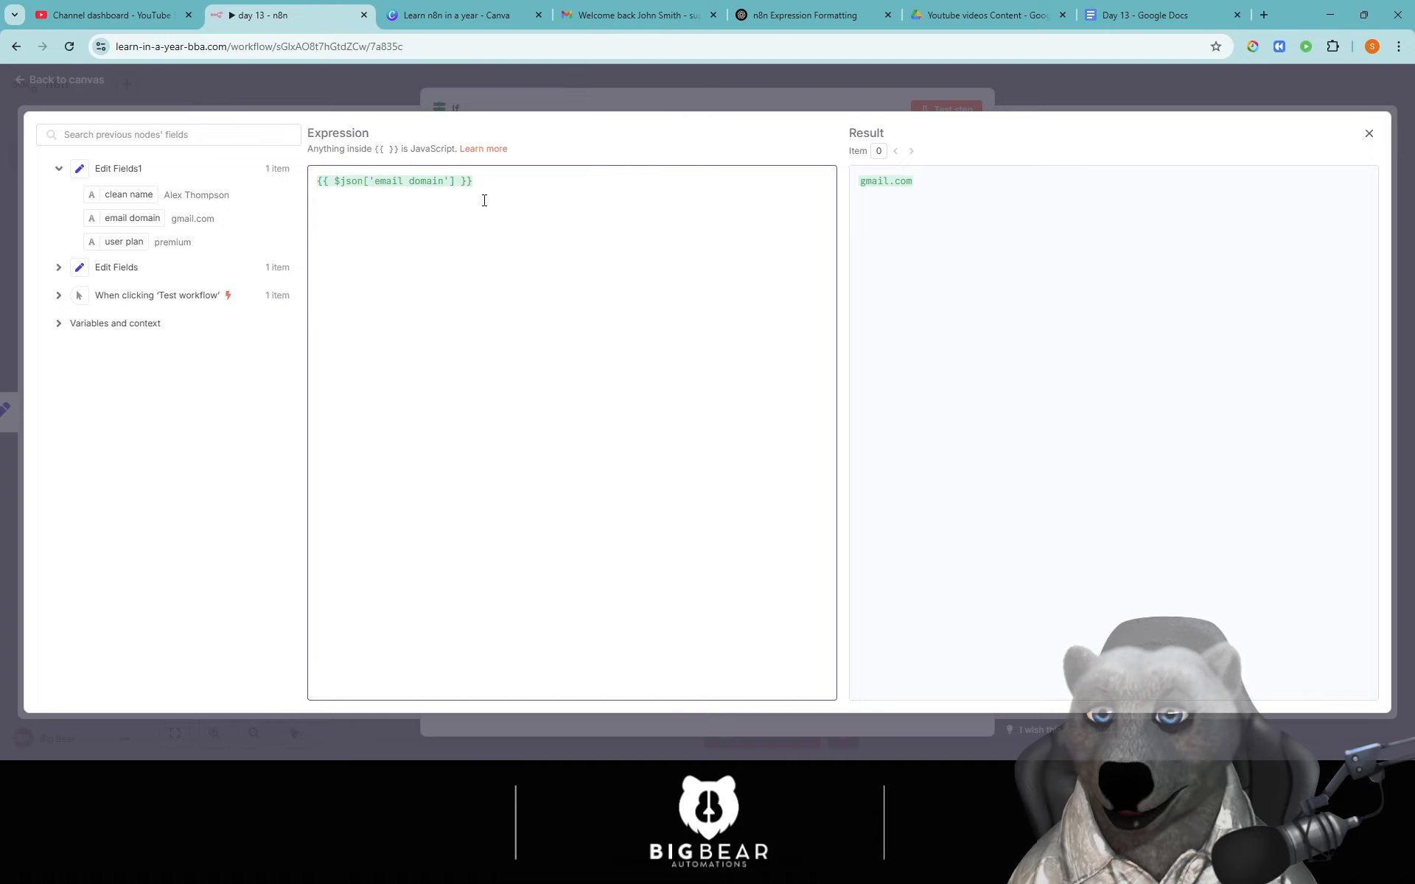
type(".includes()")
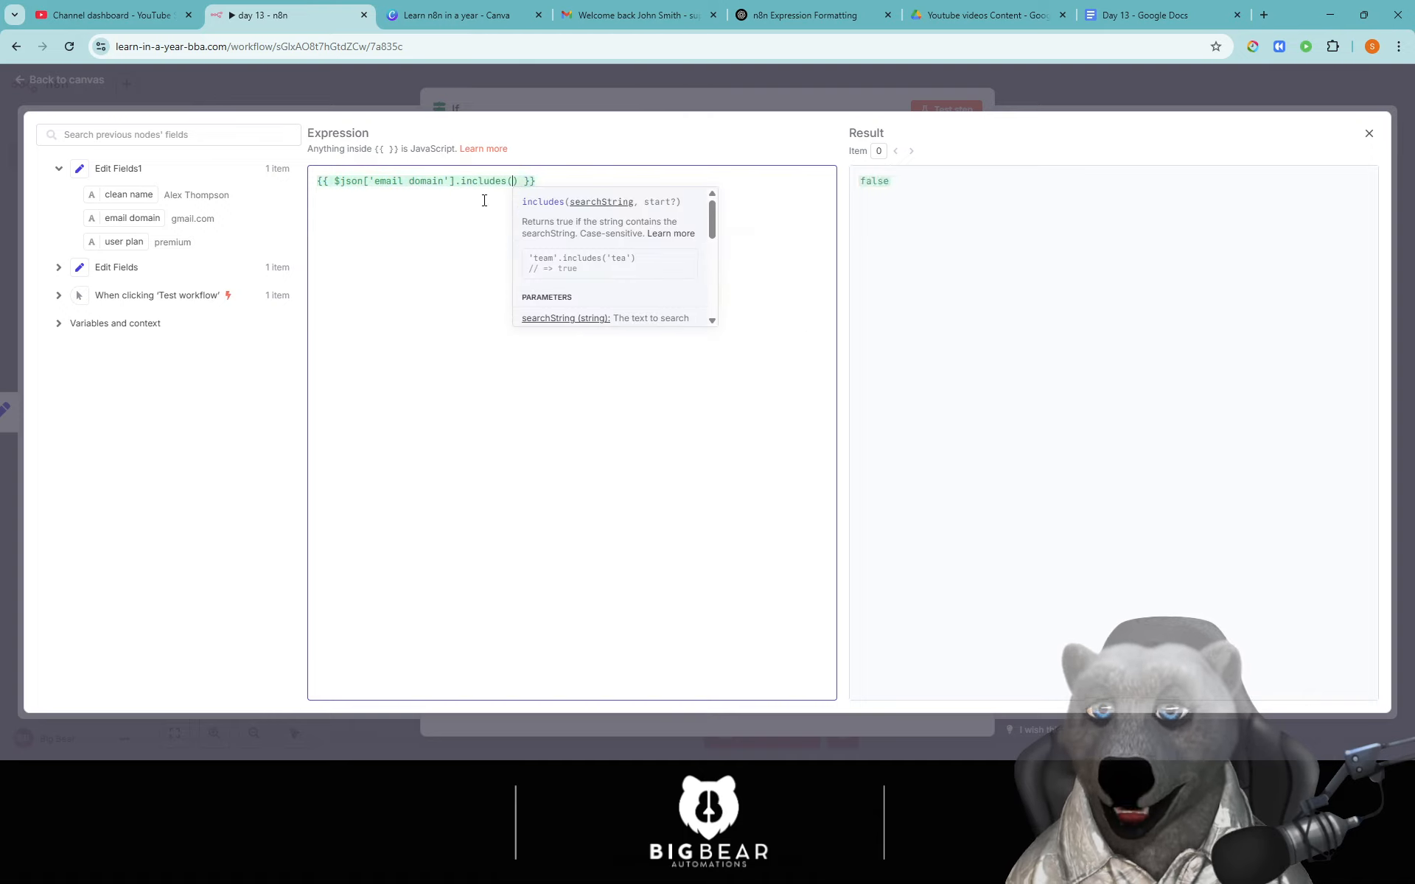
type("\"gmail")
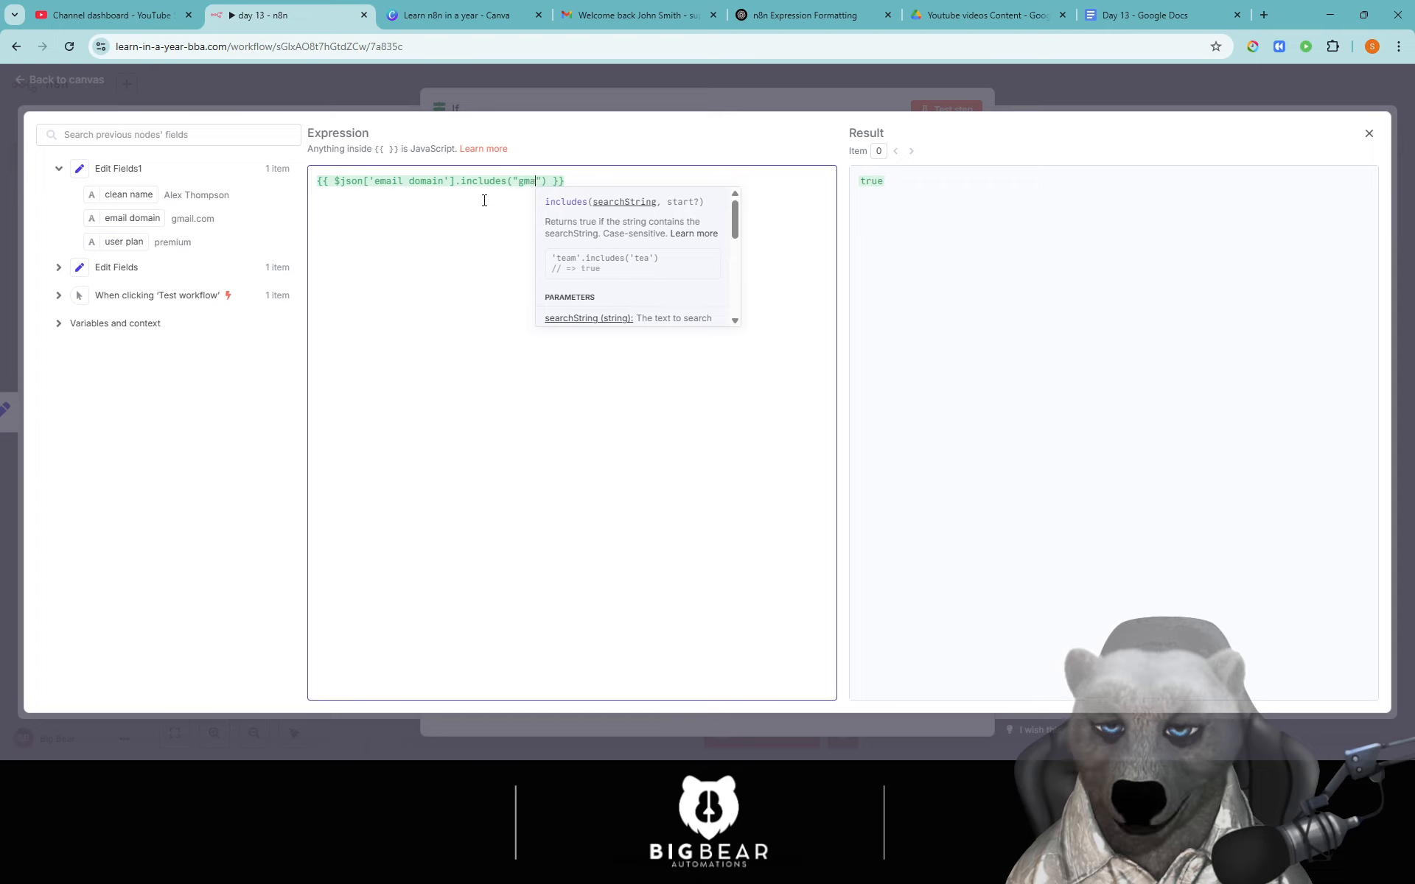
type("\")")
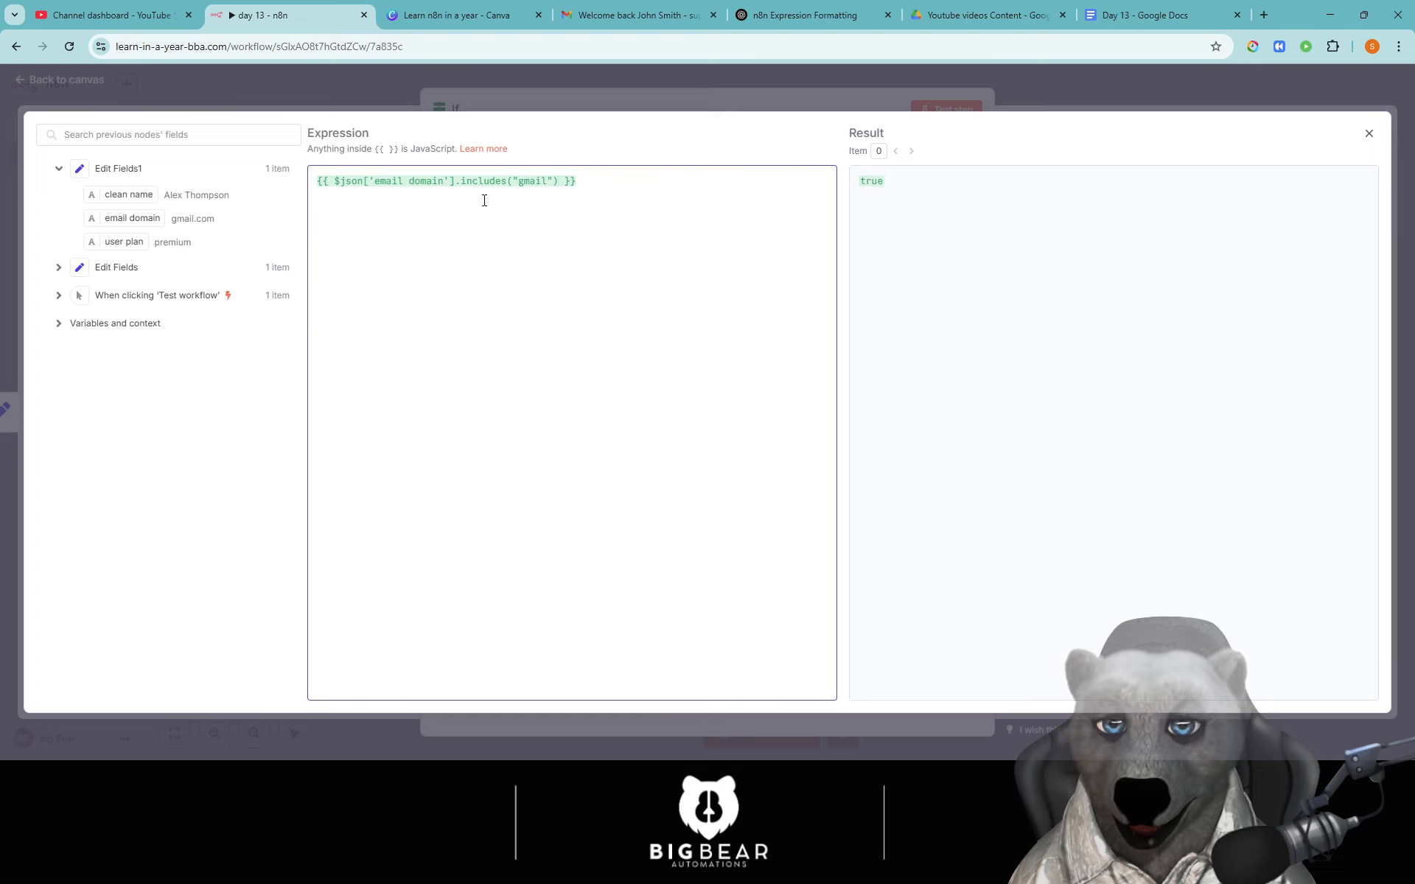
Add the && operator after includes("gmail") in the expression.
type(" $")
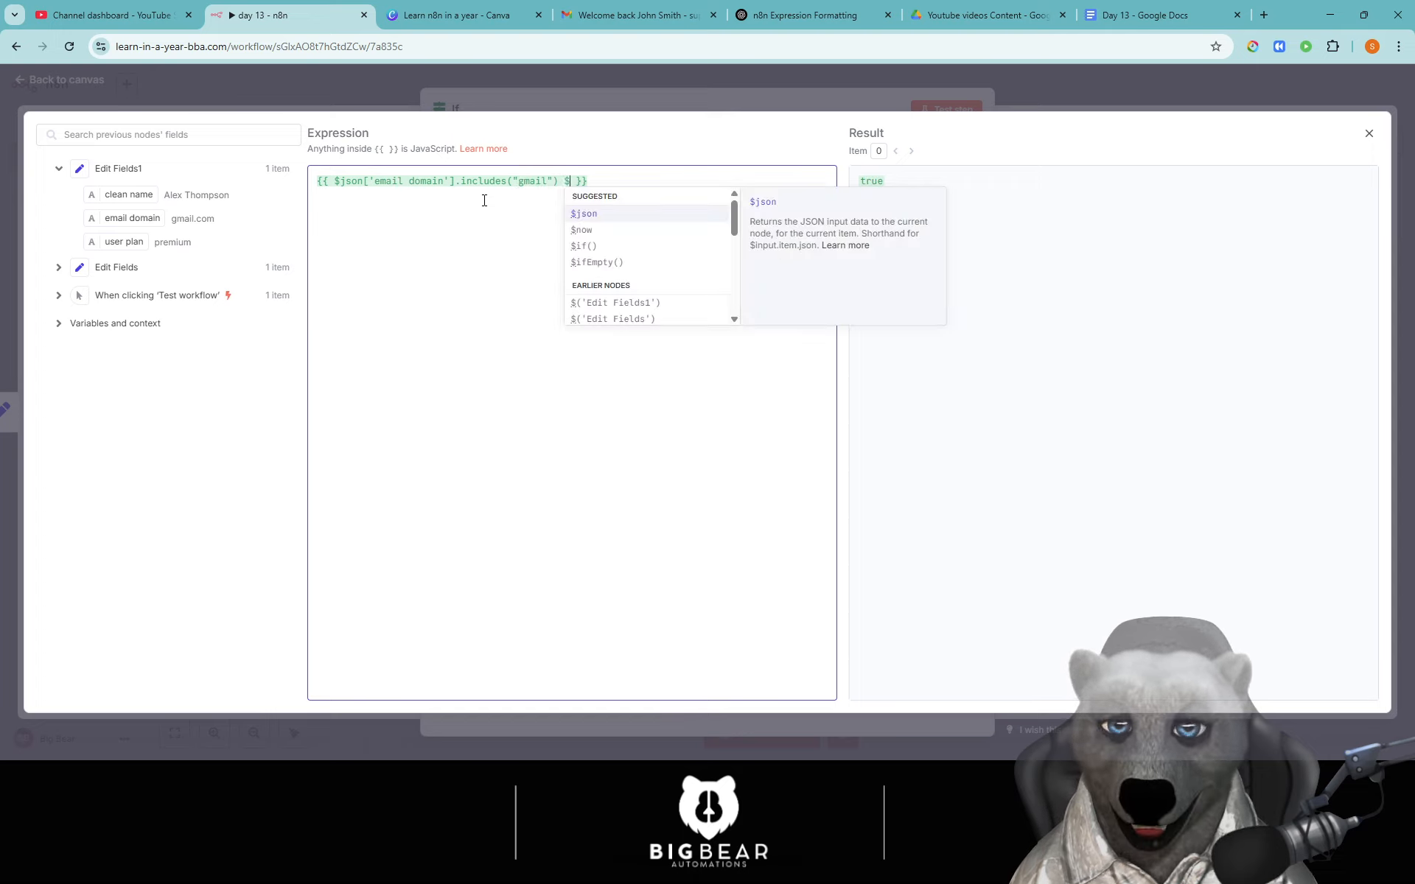
key("BackSpace")
type("%")
key("BackSpace")
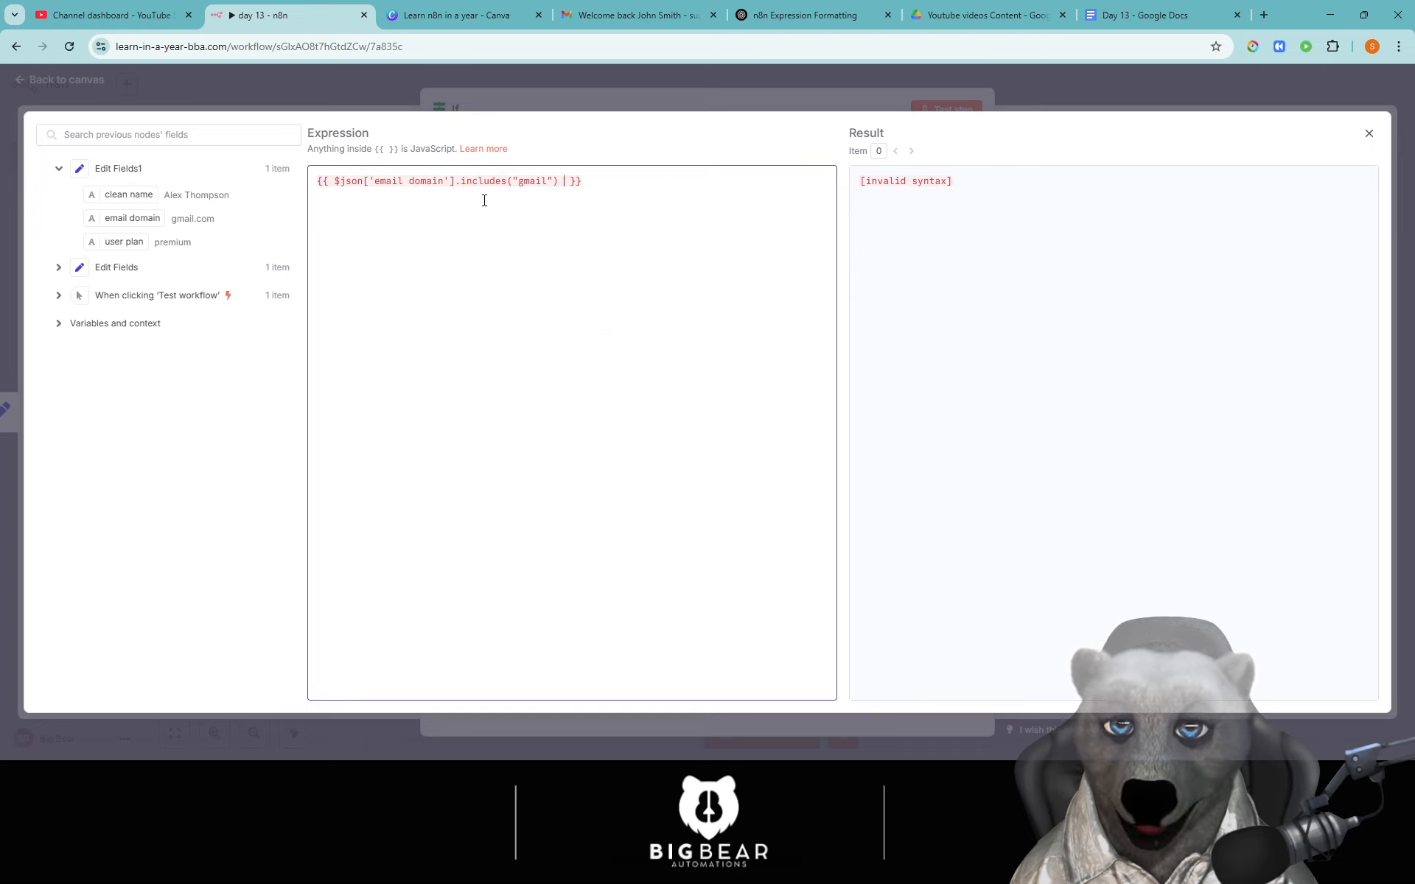
type("^^")
key("BackSpace")
key("BackSpace")
type("&&")
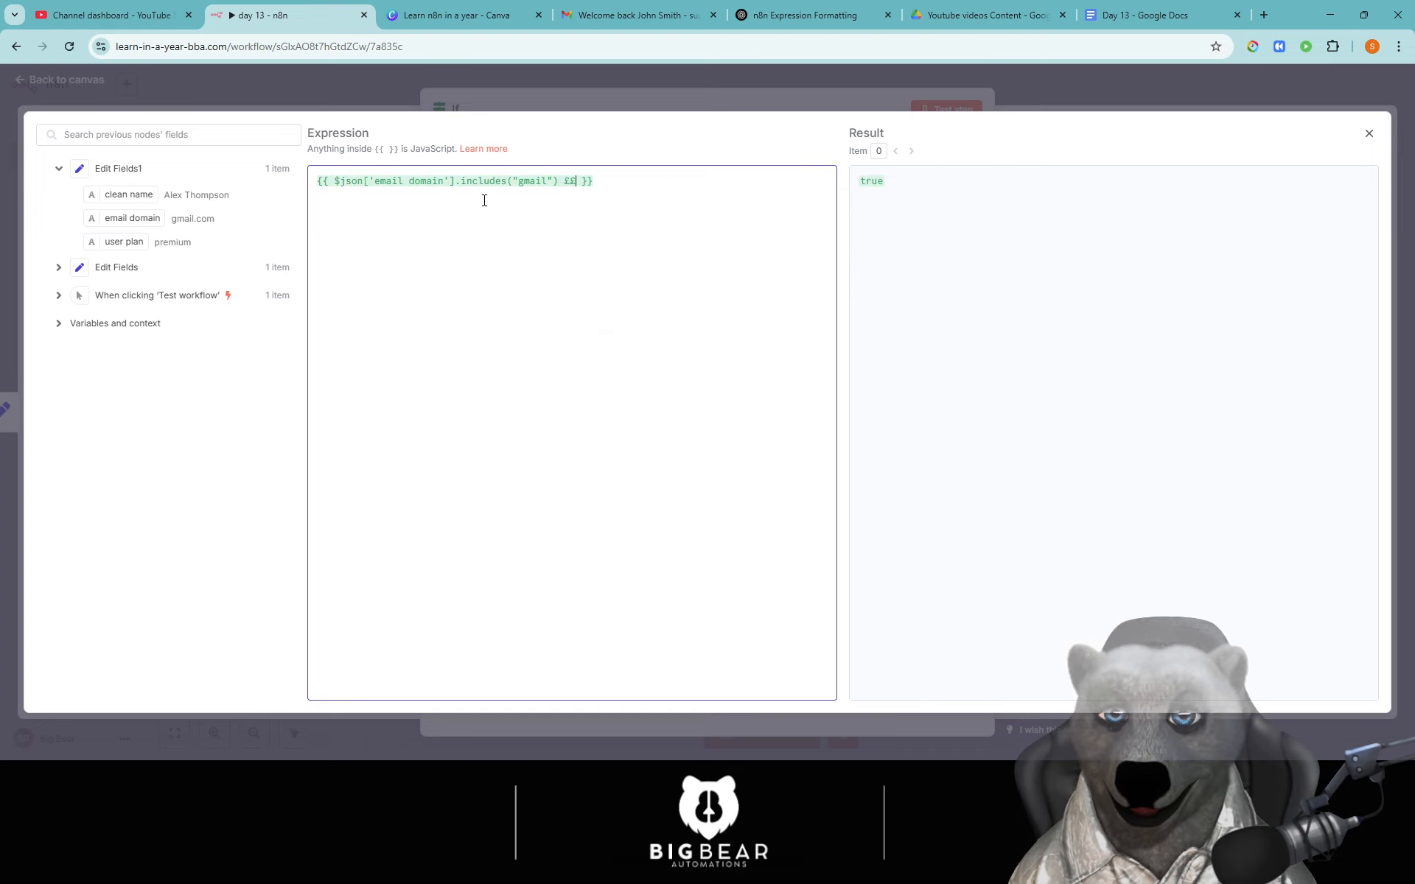
key("BackSpace")
key("BackSpace")
type("$$")
key("BackSpace")
key("BackSpace")
type("%")
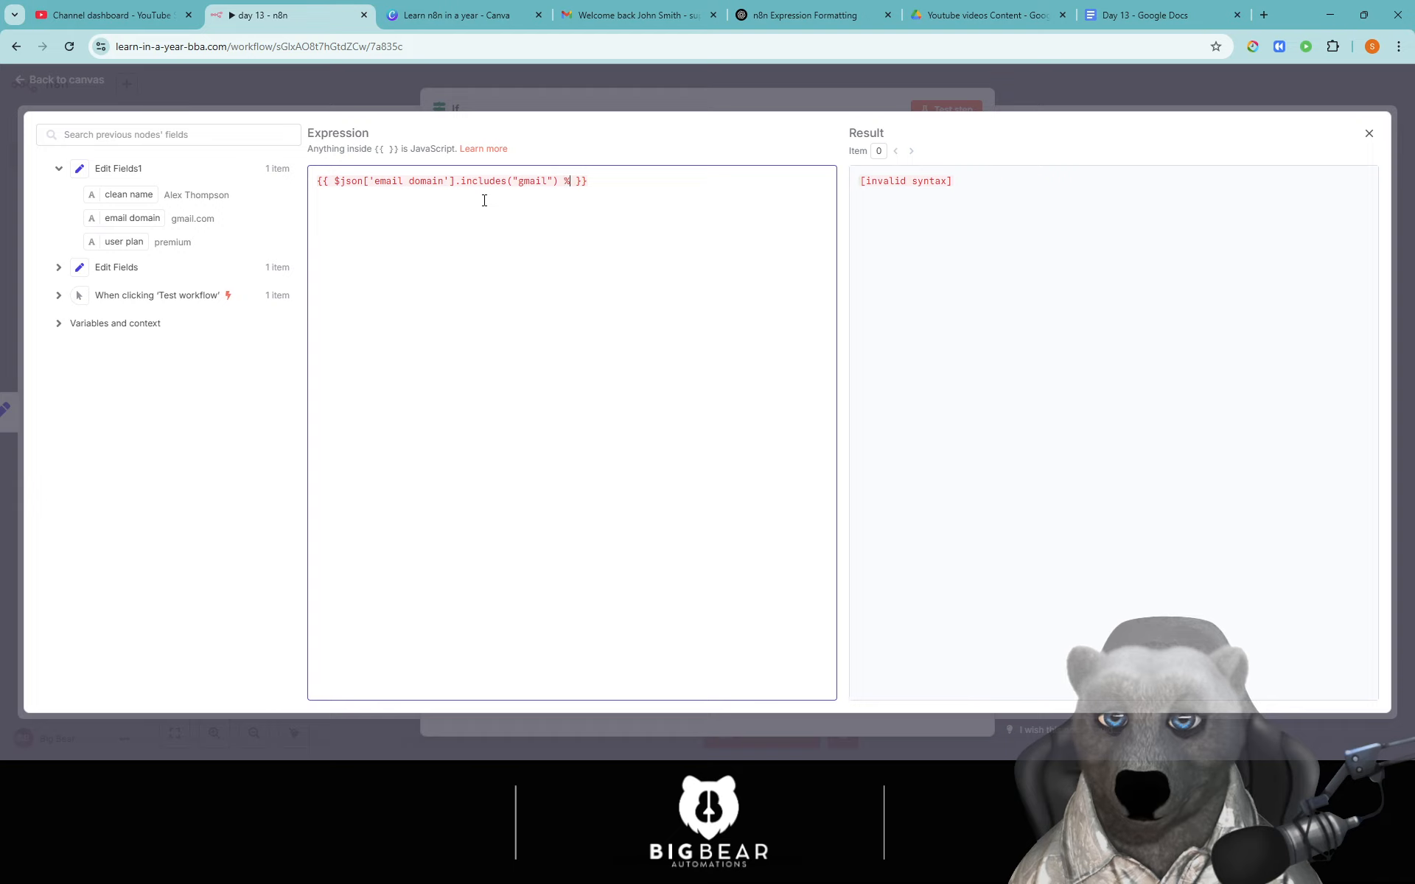
type("&&")
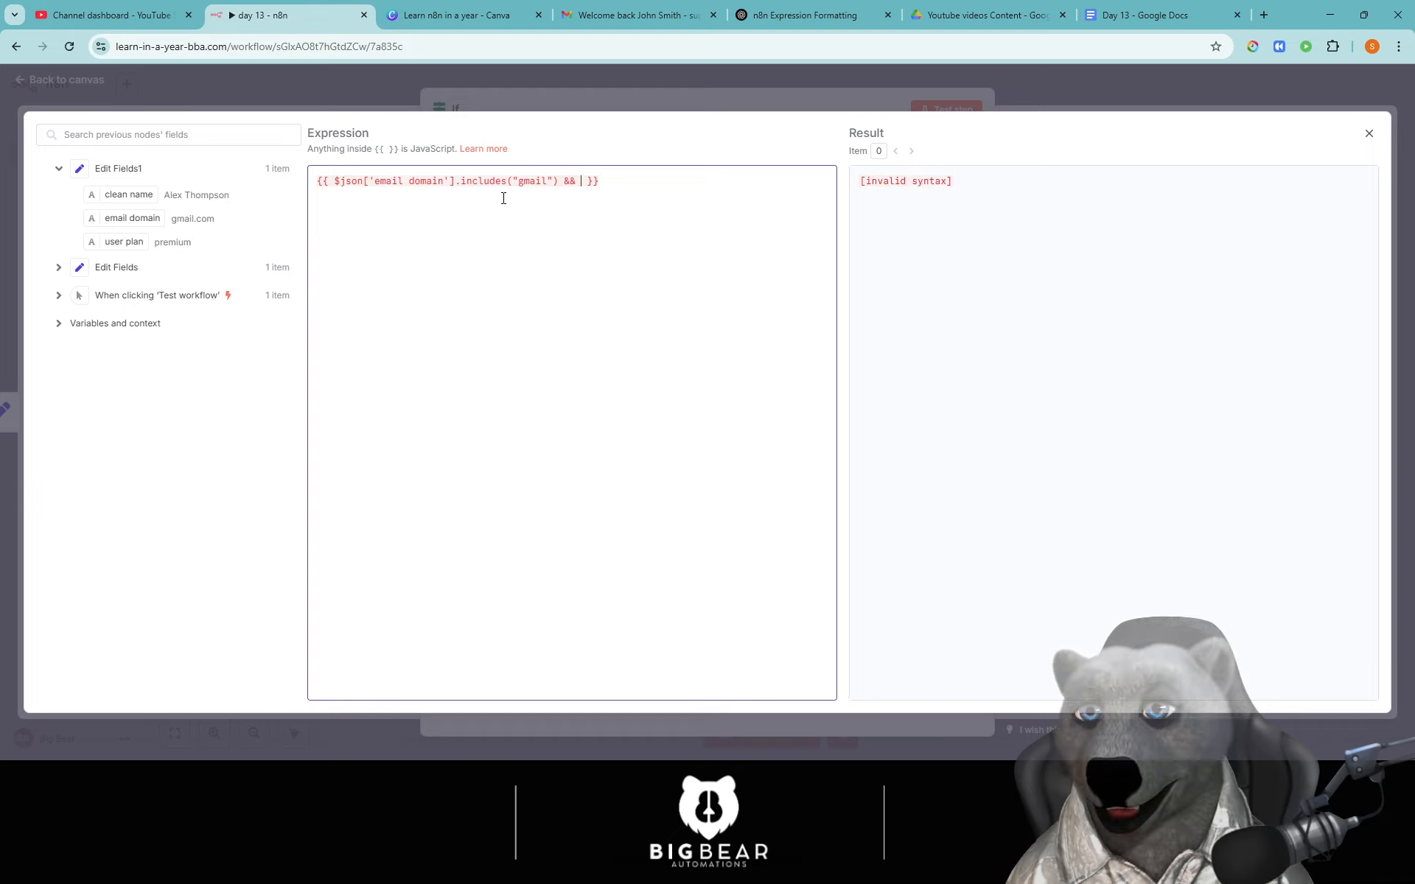
Complete the expression with the user plan field === "premium" and close the expression editor.
left_click_drag(103, 241, 587, 185)
left_click(692, 180)
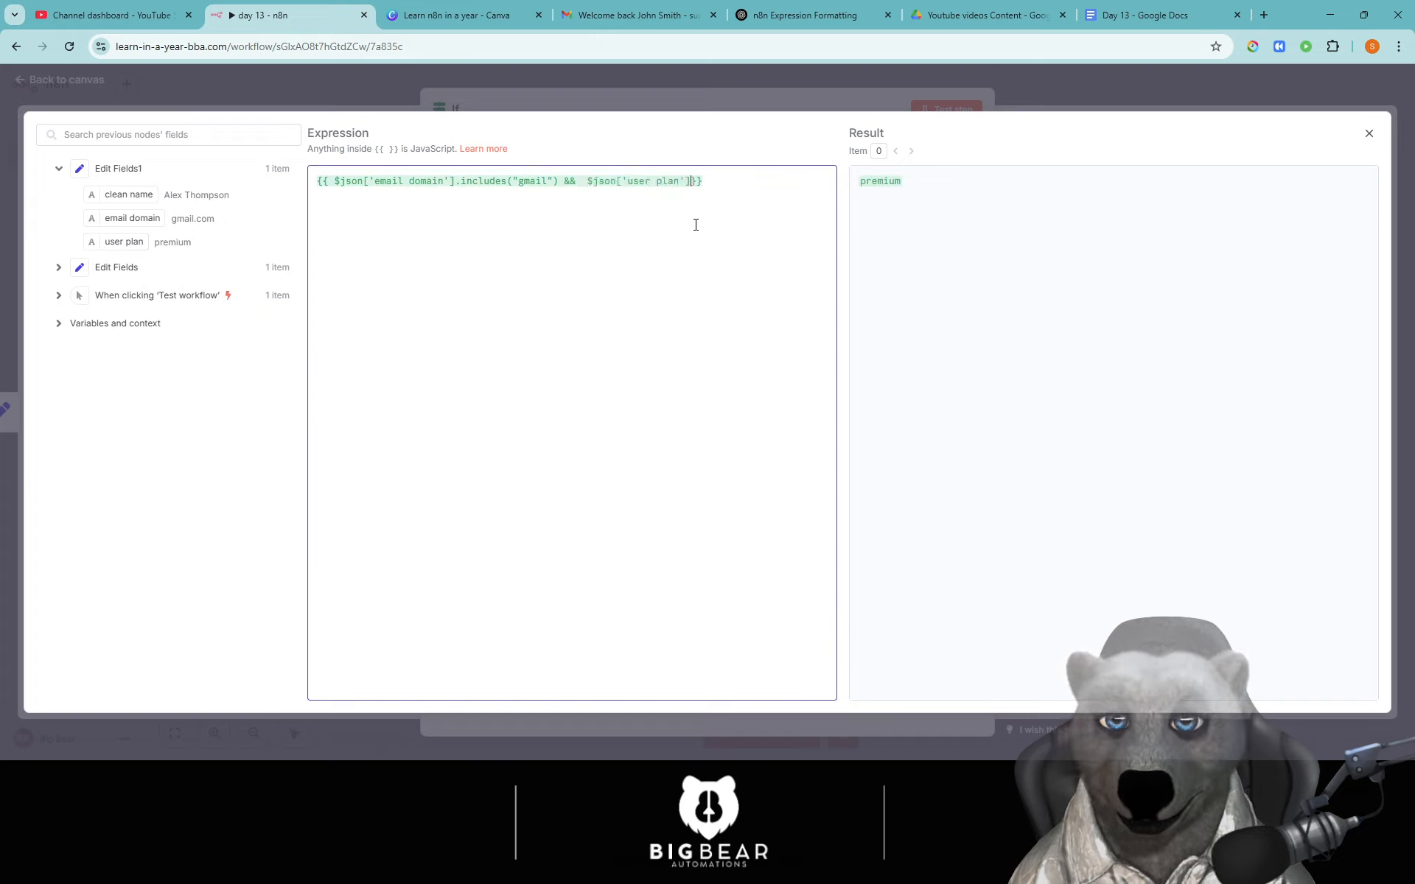
type("=== ")
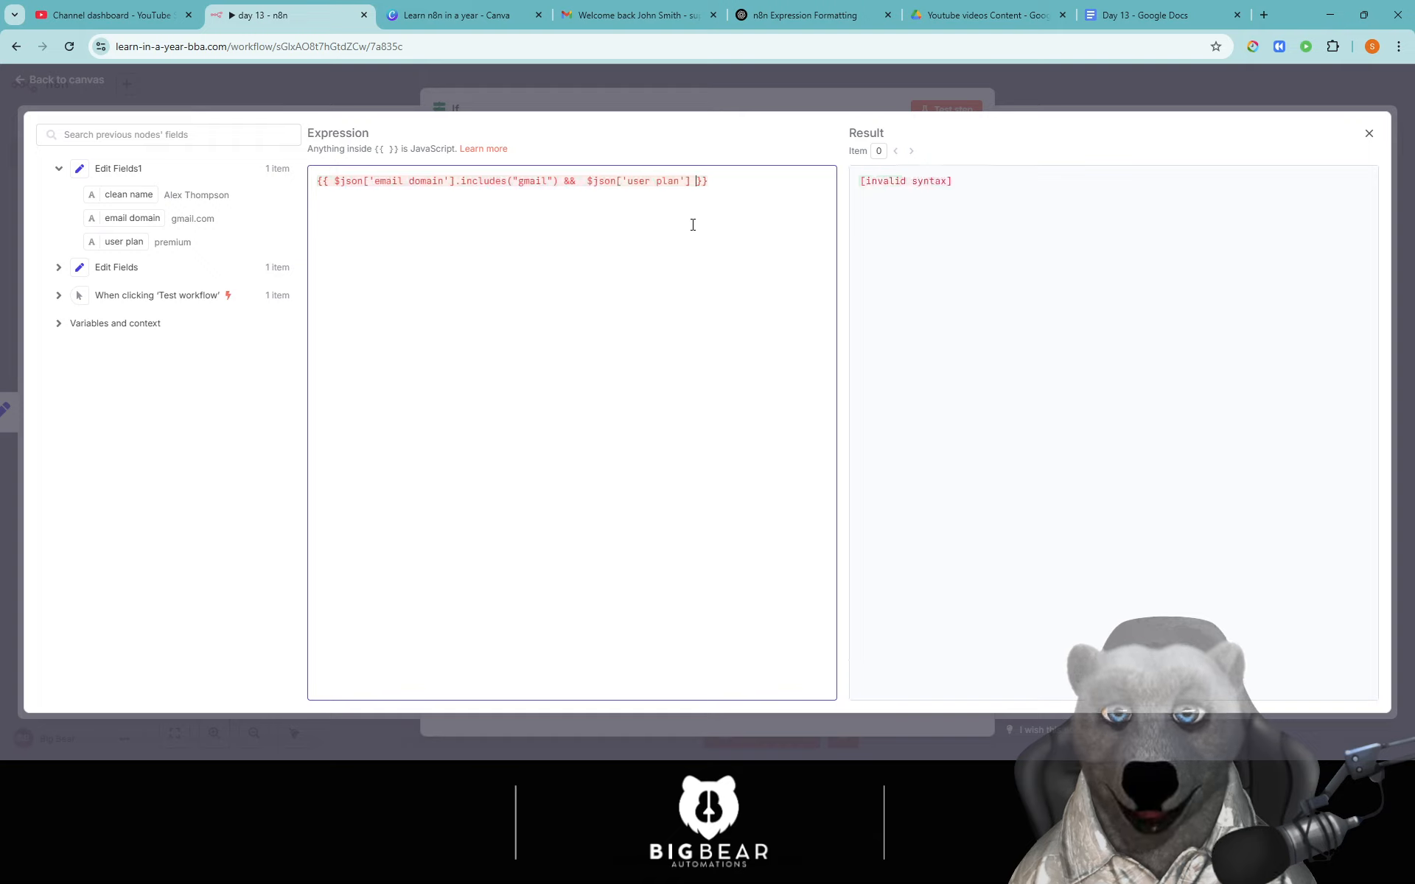
type("\"pre,")
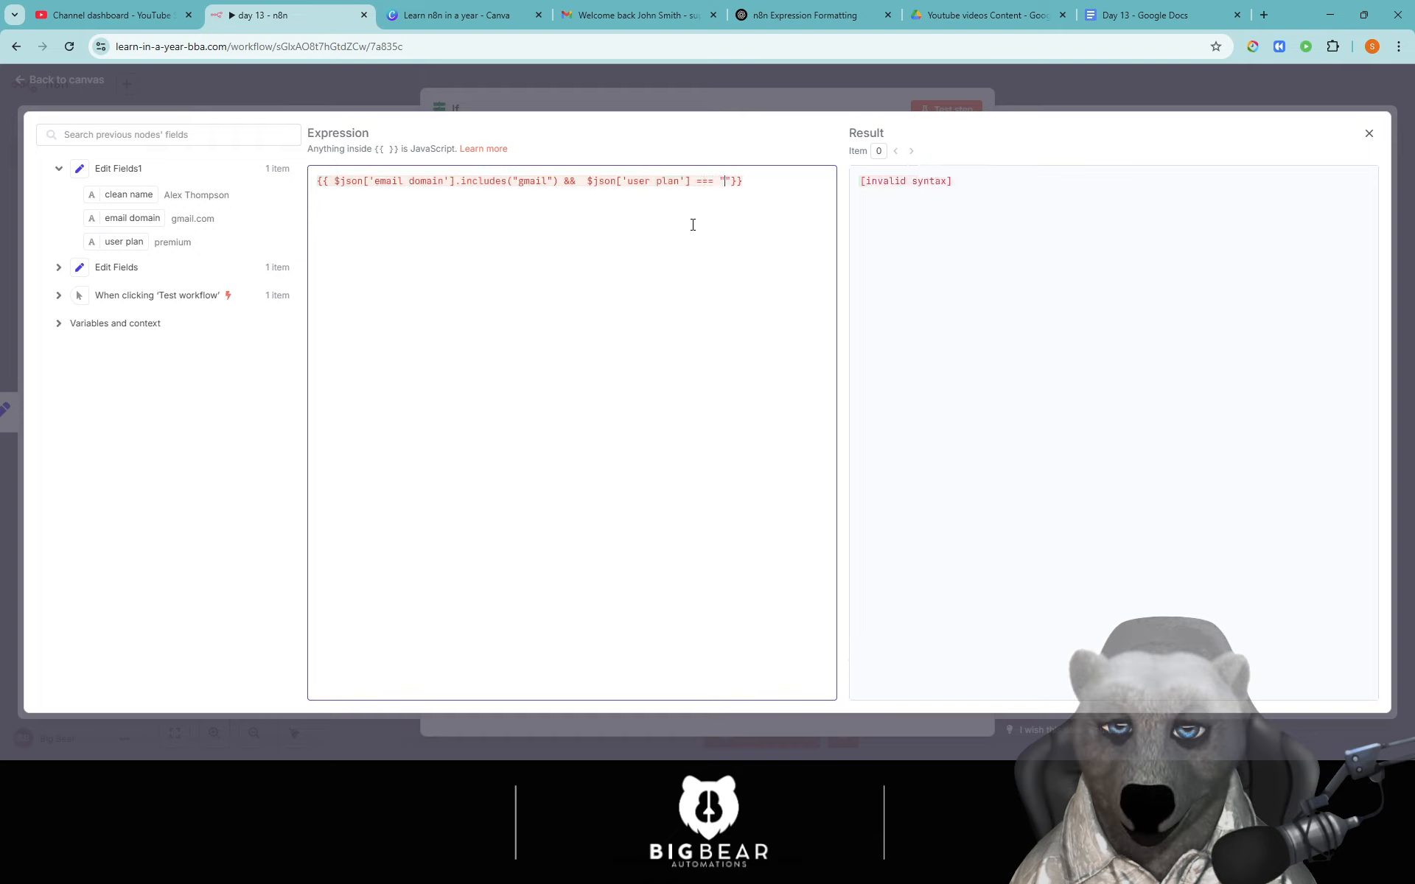
key("BackSpace")
type("mium")
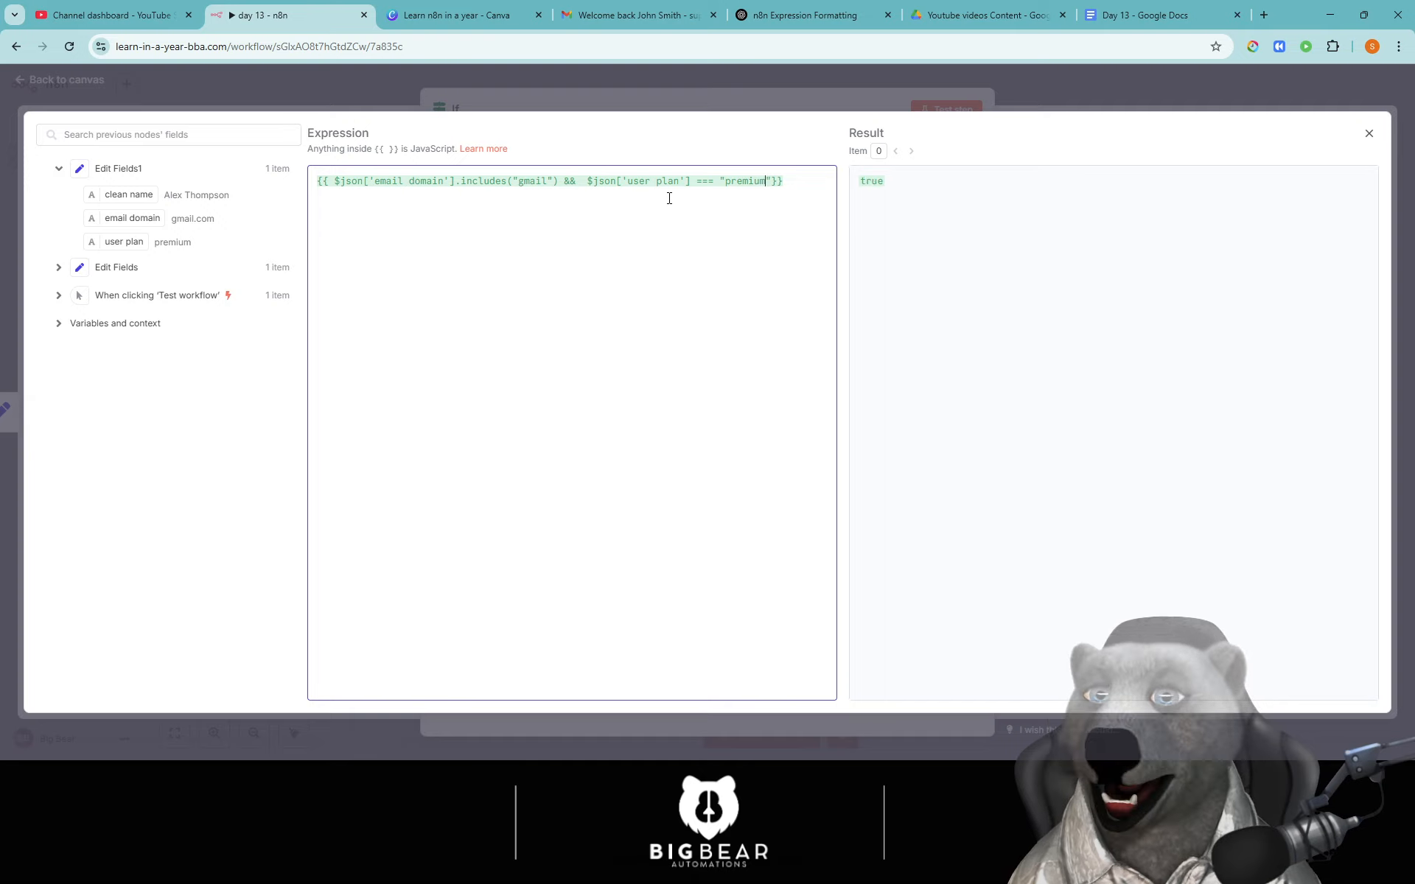
left_click(1369, 133)
Set the condition's comparison to Boolean is true, test the If node and view its True Branch output.
left_click(703, 208)
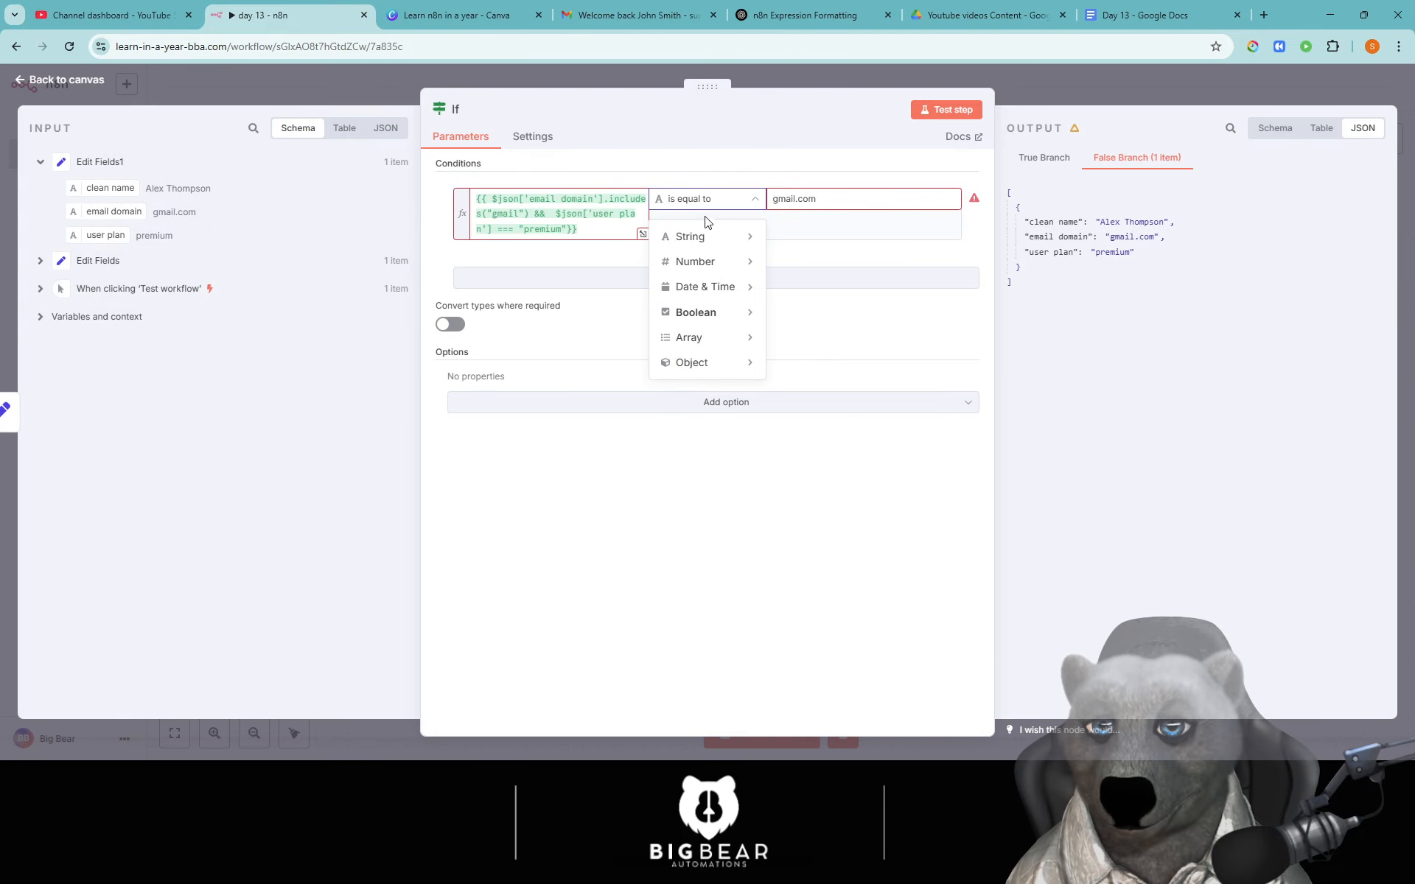
mouse_move(706, 312)
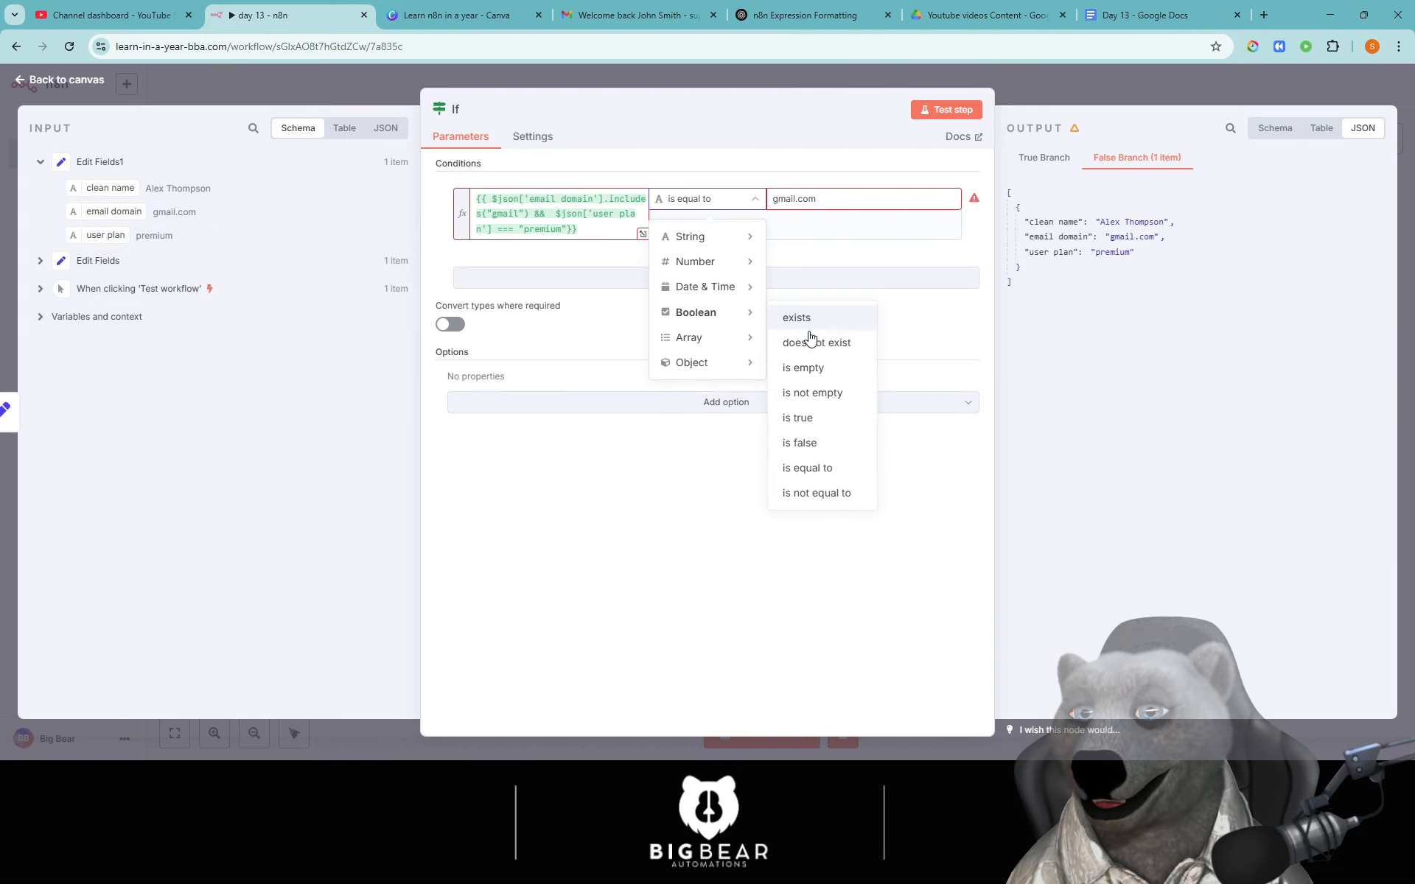
left_click(820, 428)
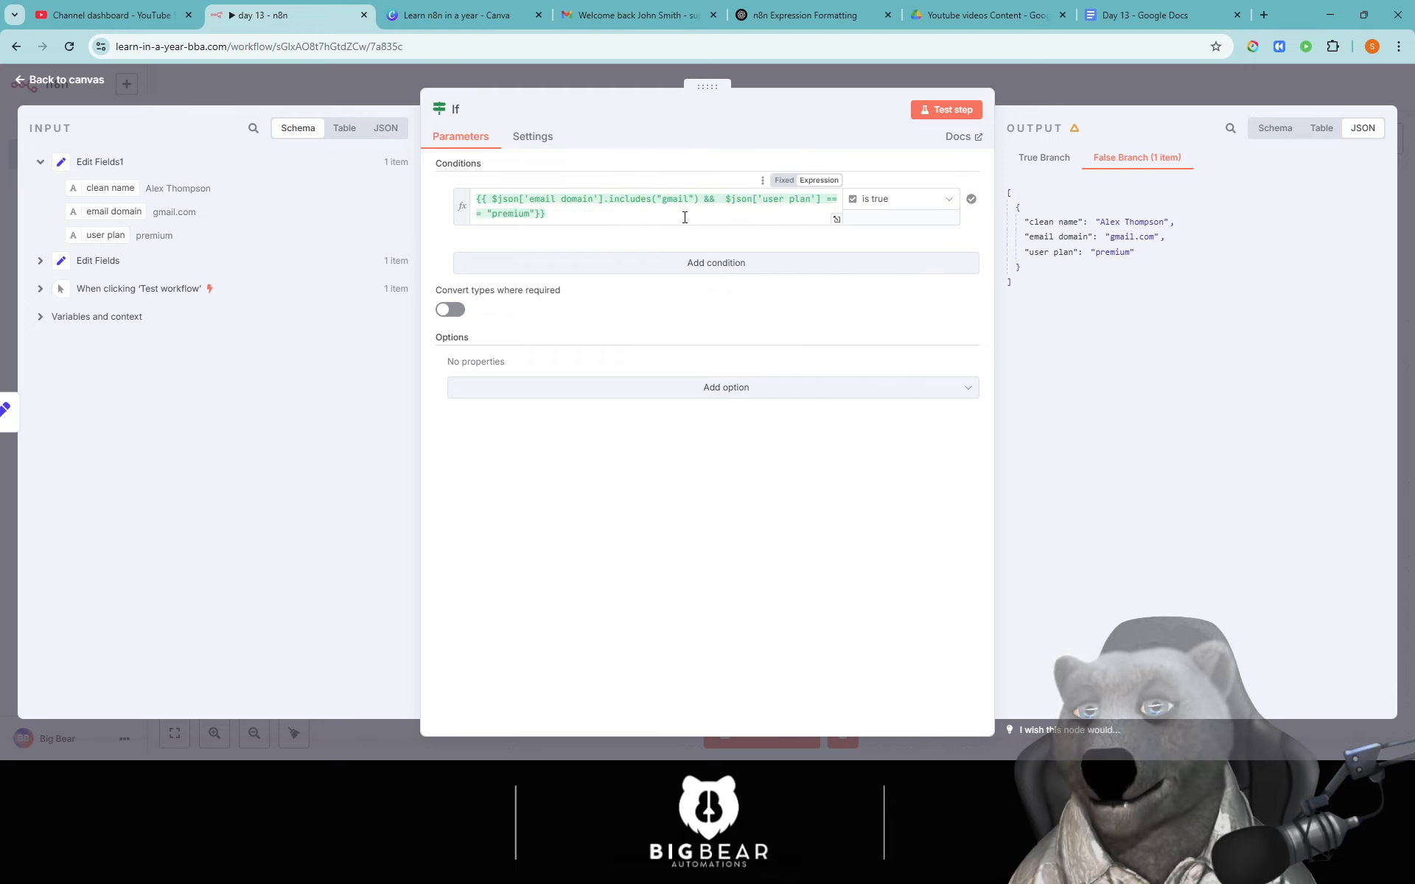
left_click(940, 109)
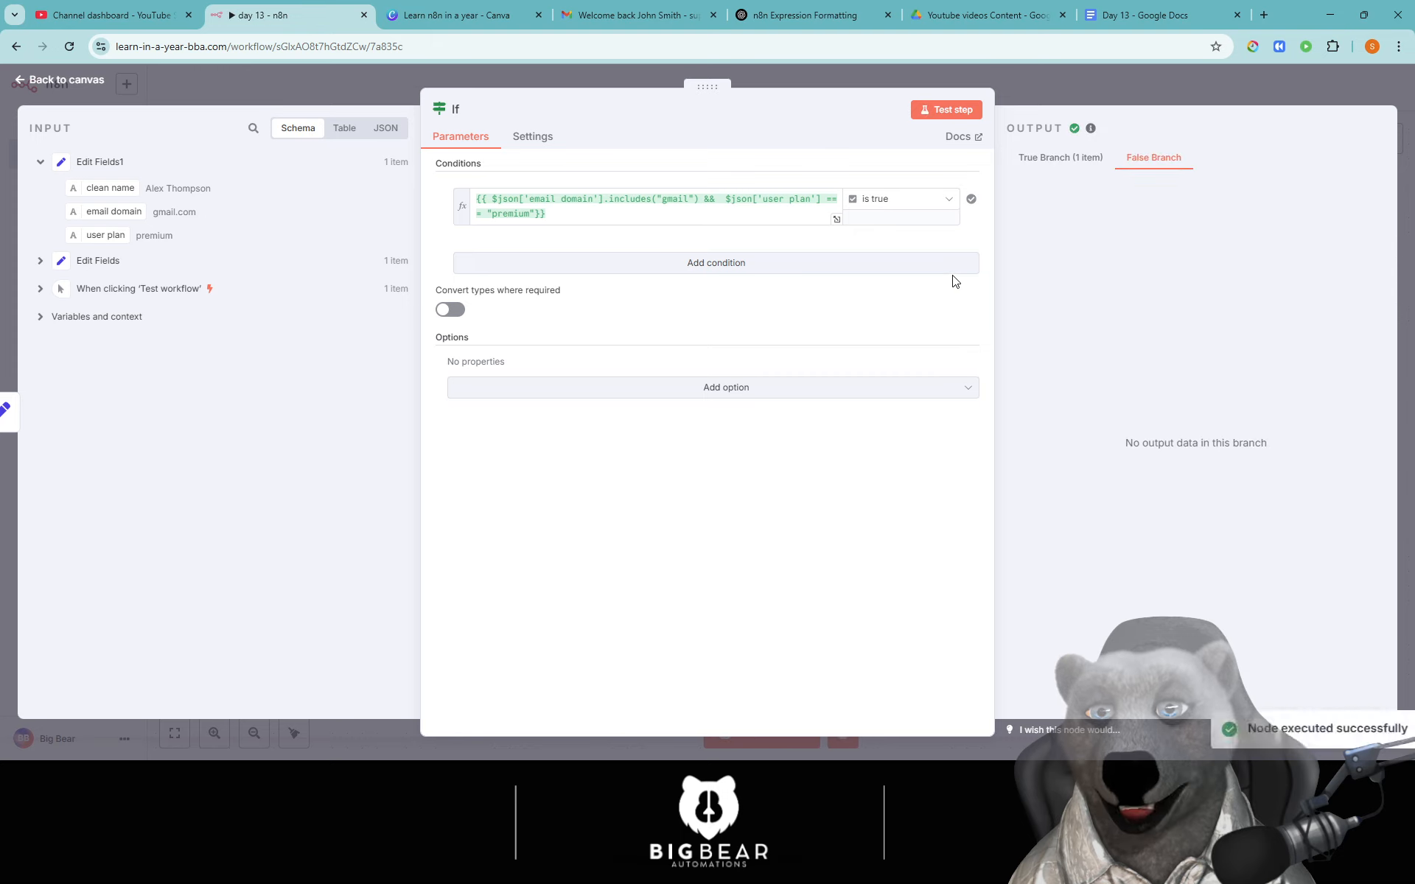
left_click(1051, 159)
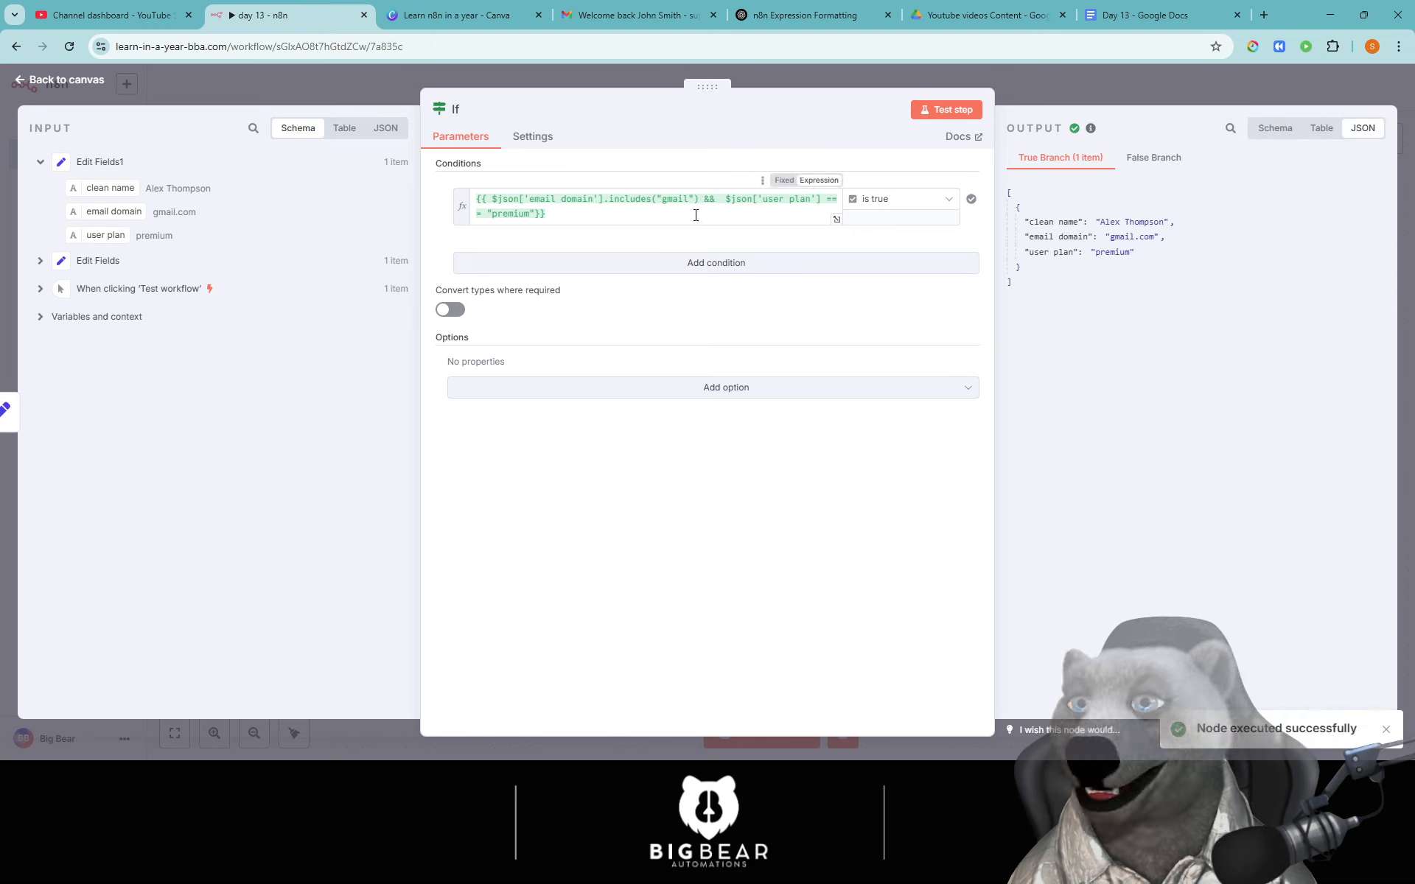
Change "premium" to "premiumm" in the expression, test the If node, check both output branches and return to the canvas.
left_click(529, 217)
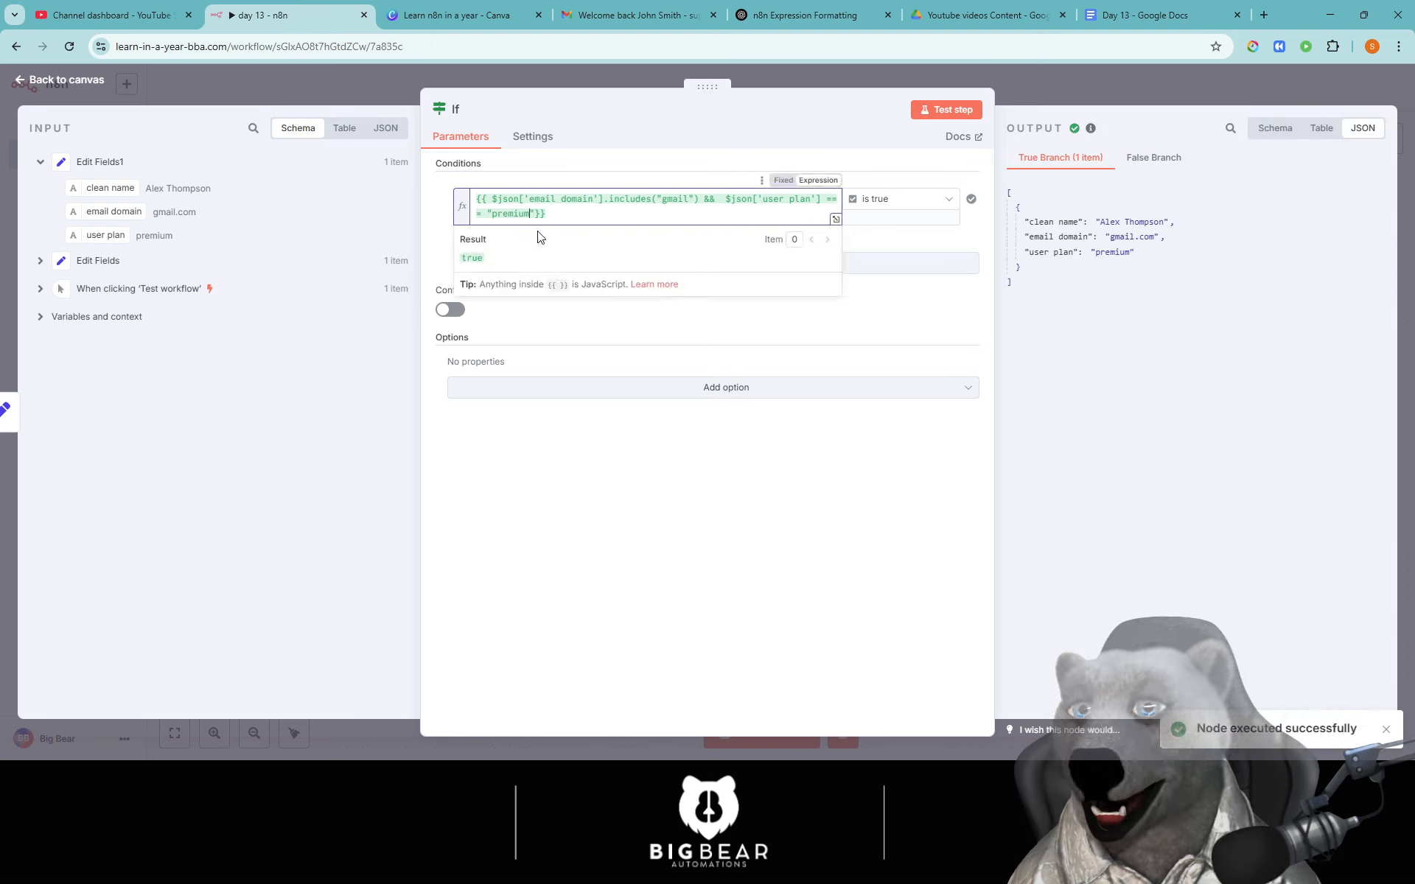
type("m")
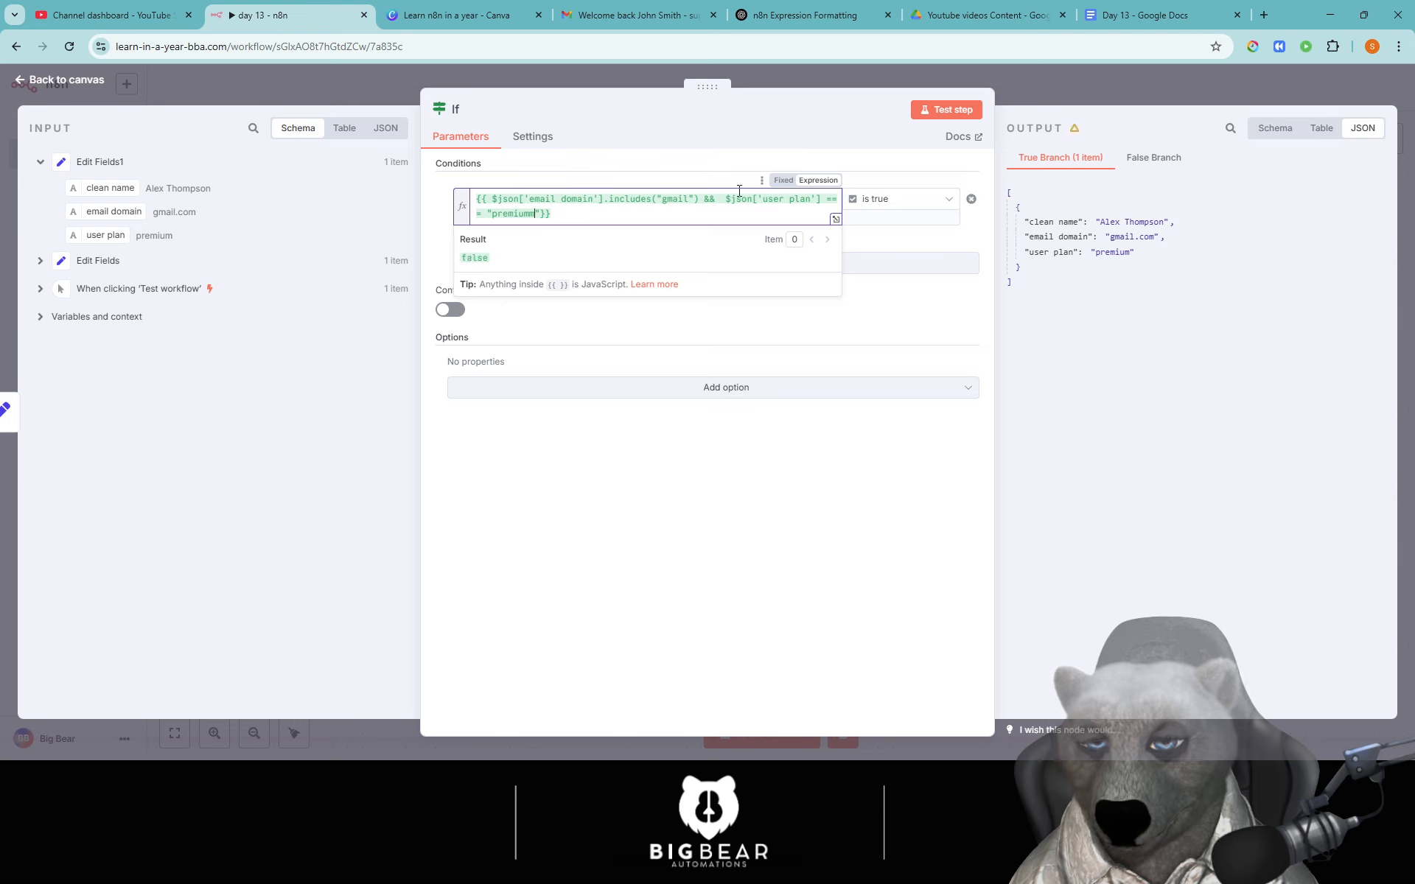
left_click(940, 116)
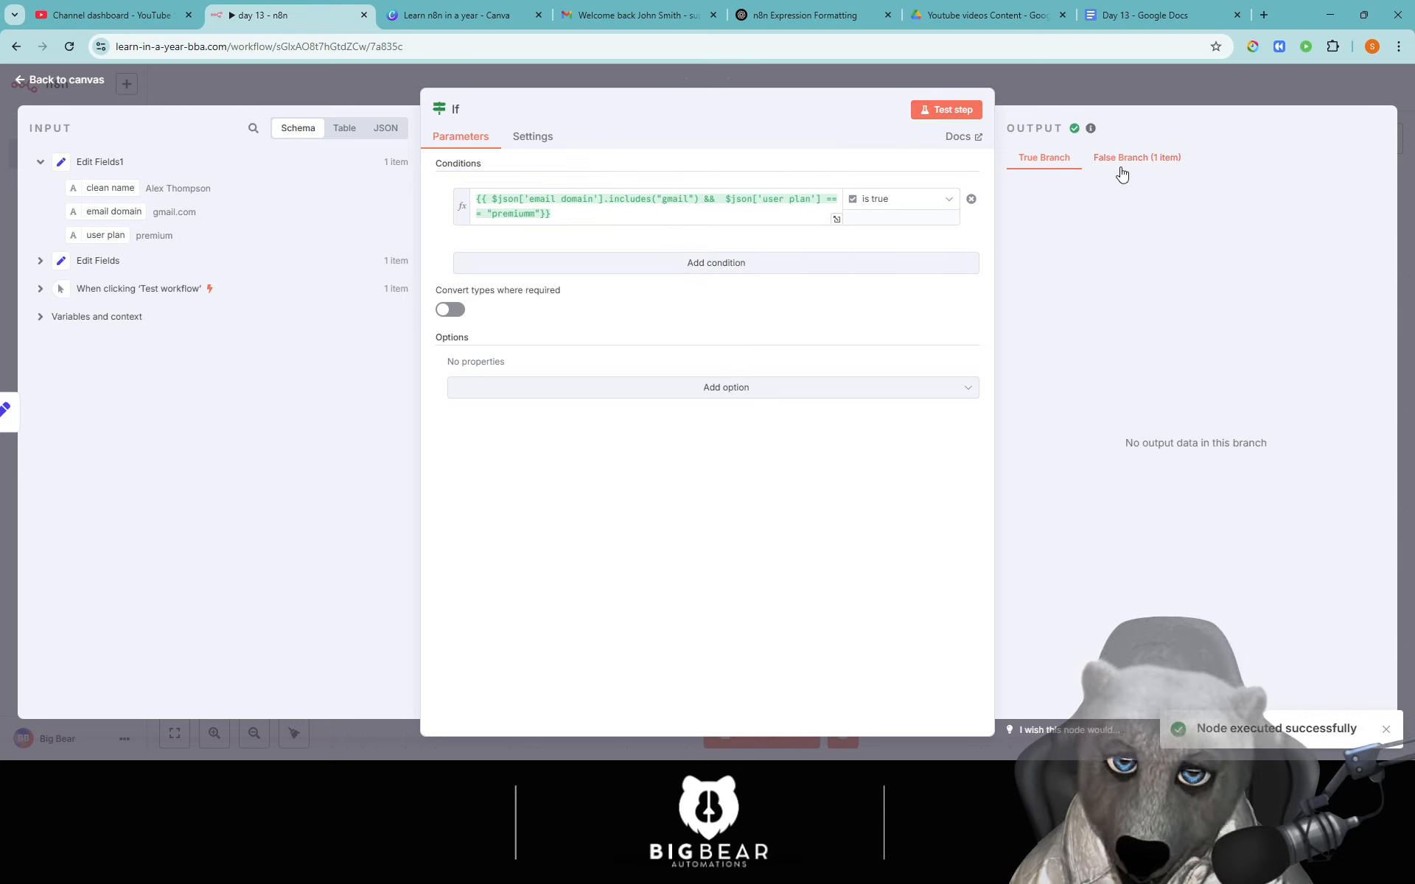
left_click(1120, 169)
left_click(1045, 164)
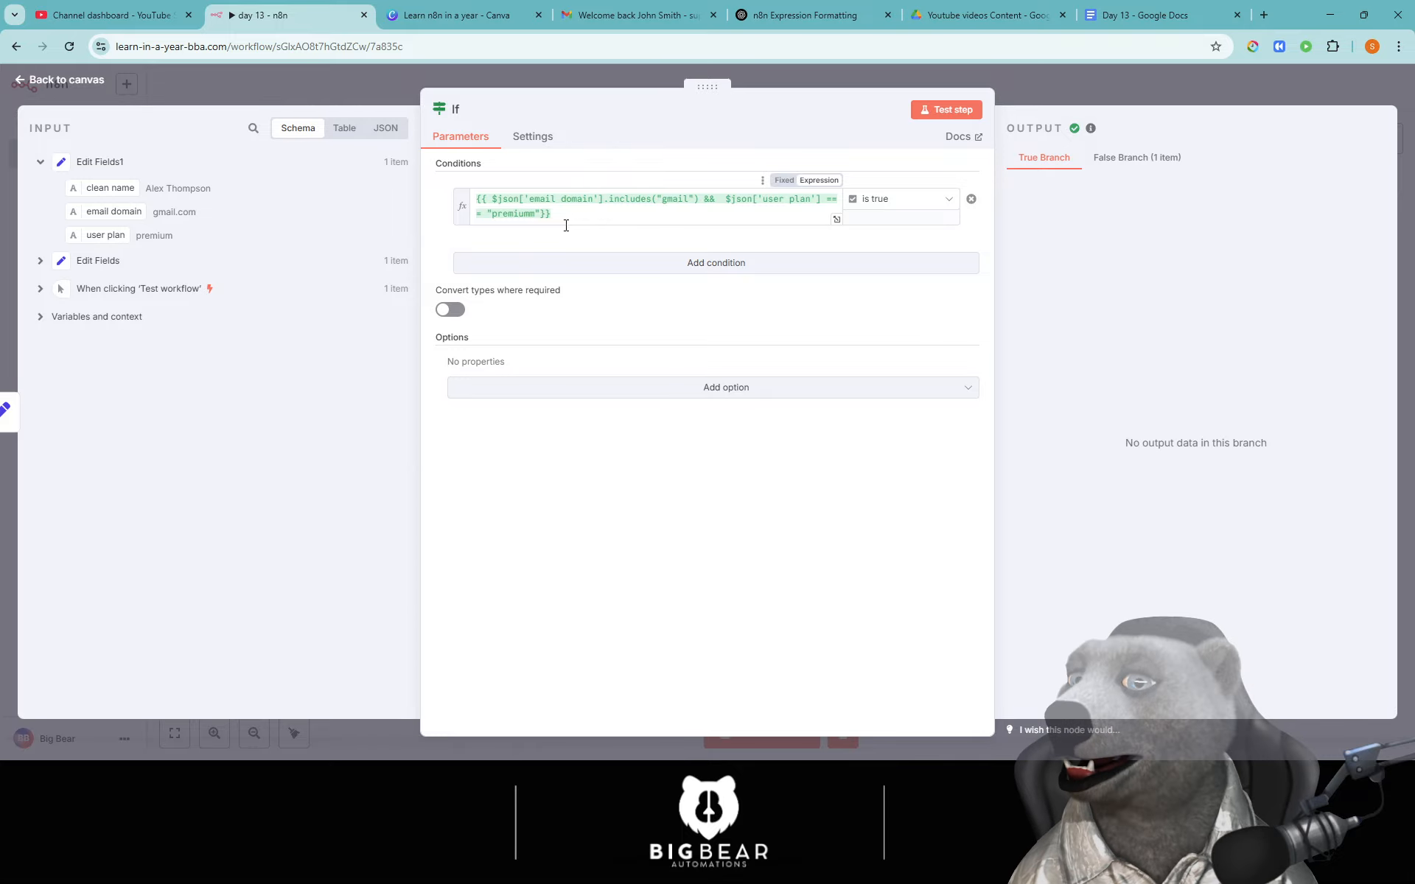
left_click(386, 90)
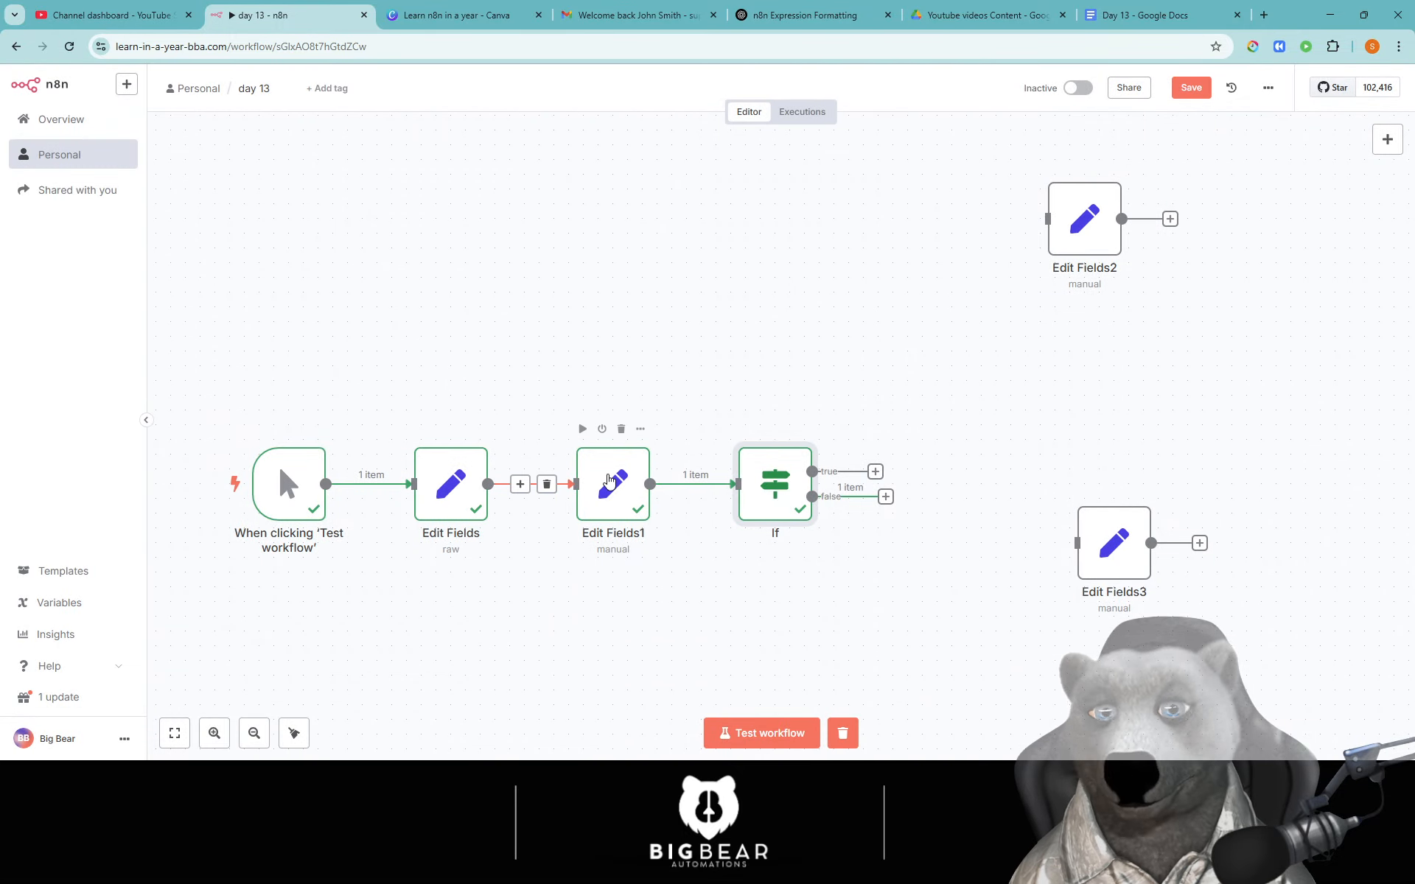
Add a Number field named order with the value 100 to the Edit Fields1 node.
left_click(618, 492)
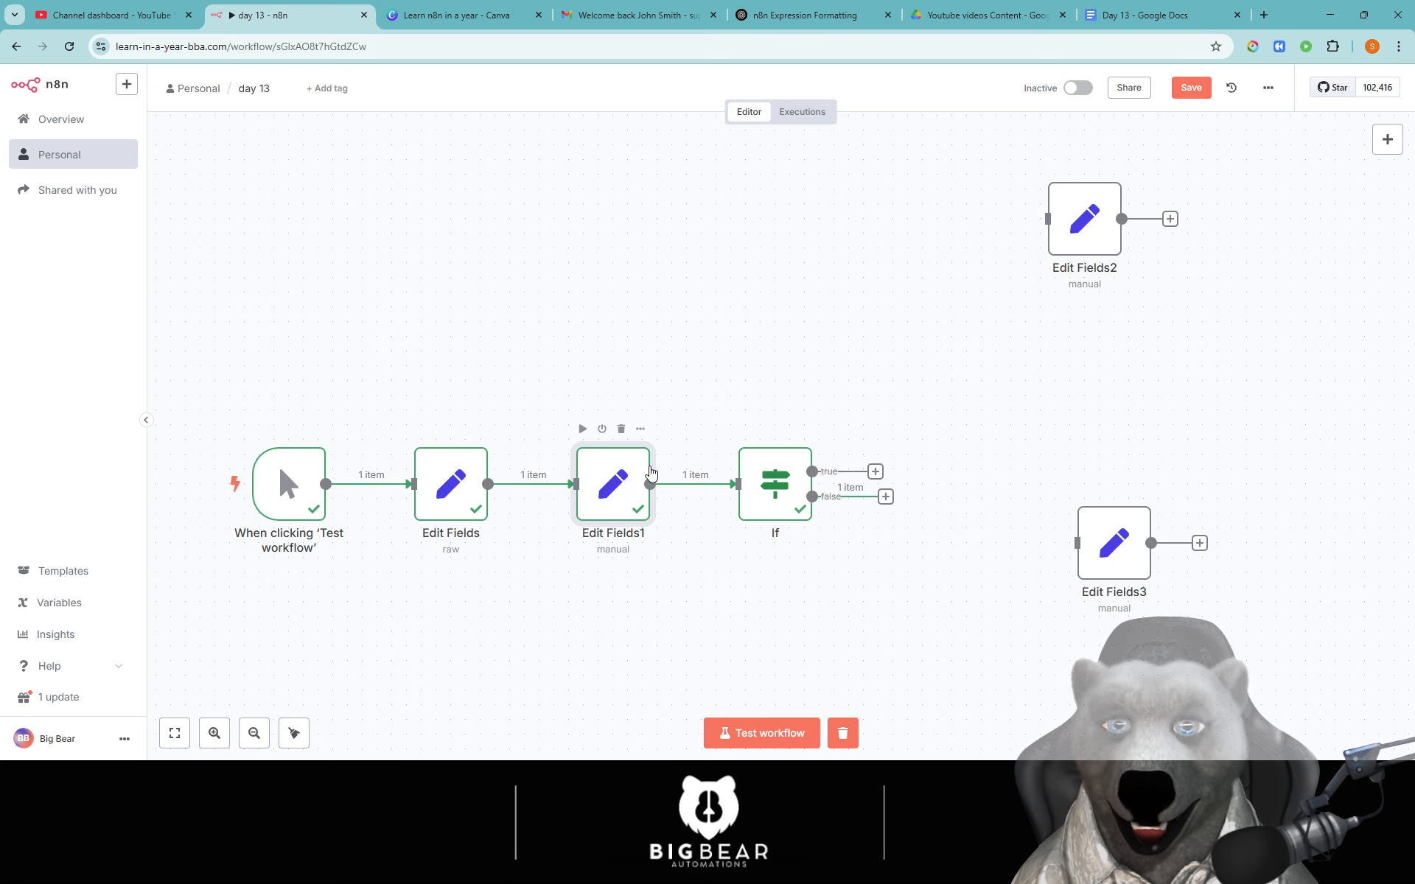
double_click(649, 475)
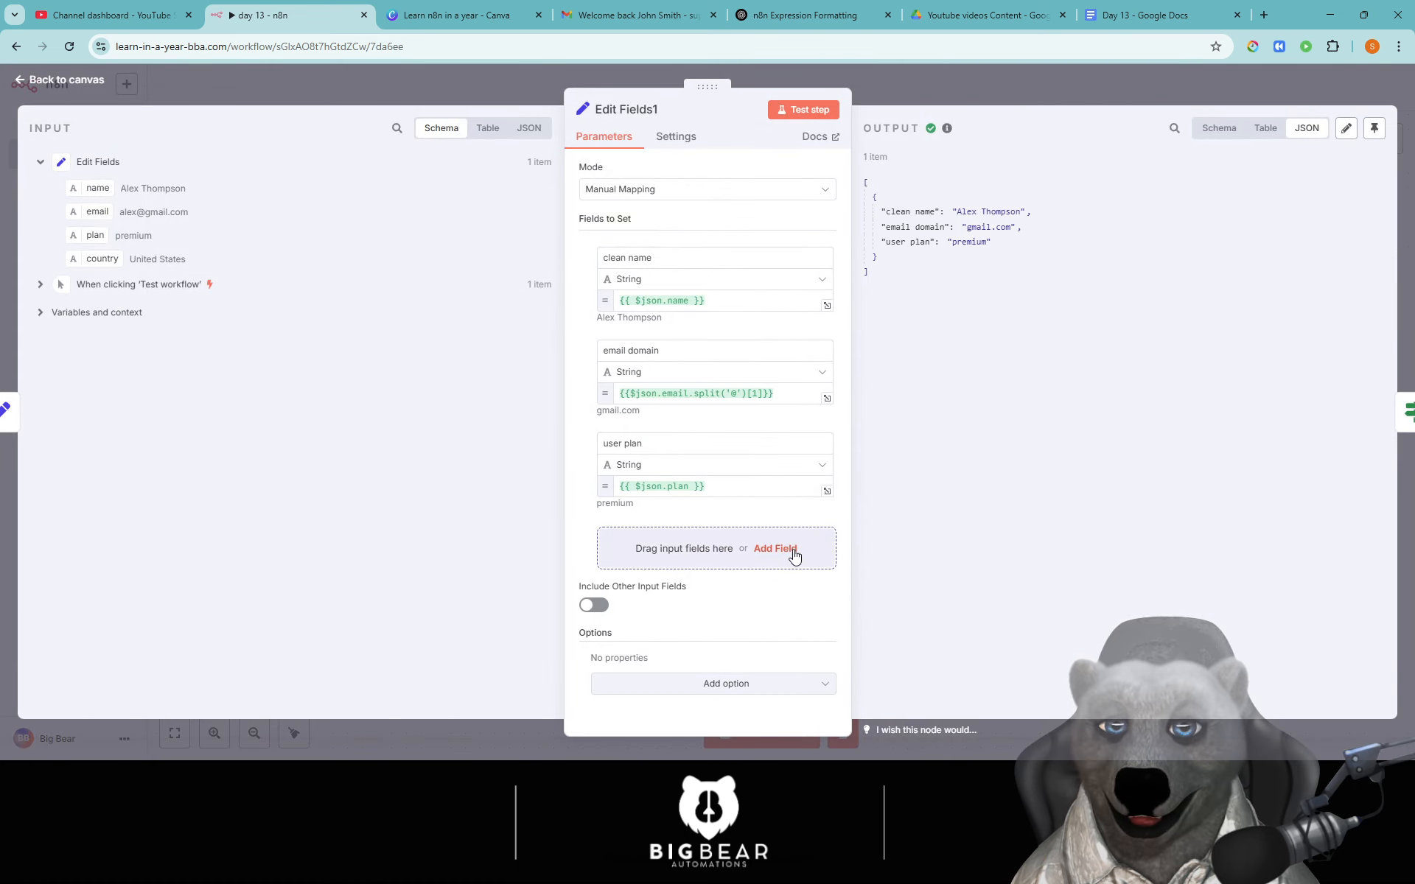
left_click(794, 556)
left_click(643, 533)
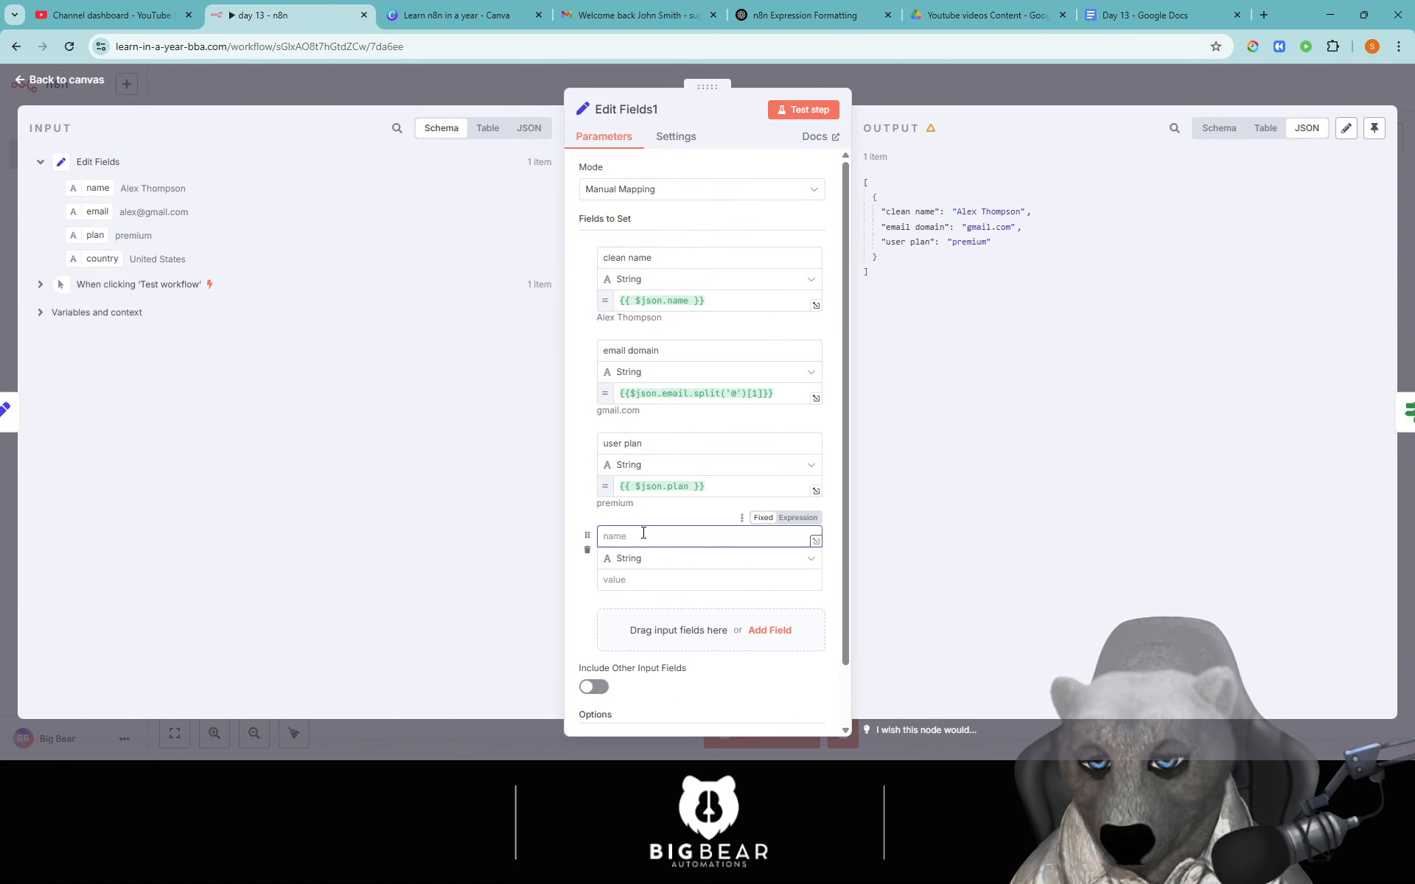
type("order")
left_click(663, 558)
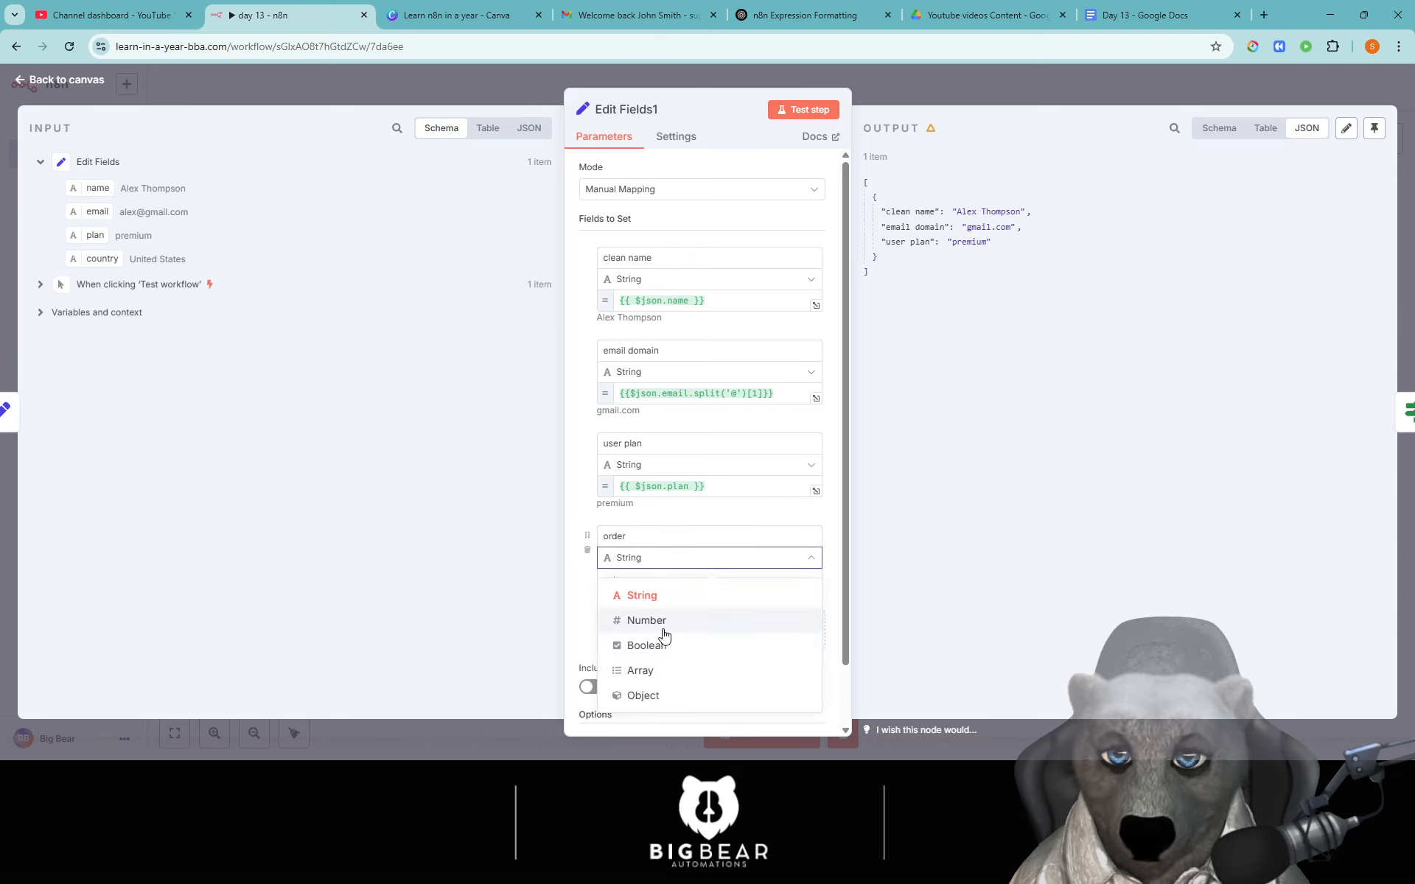
left_click(664, 621)
left_click_drag(672, 584, 582, 588)
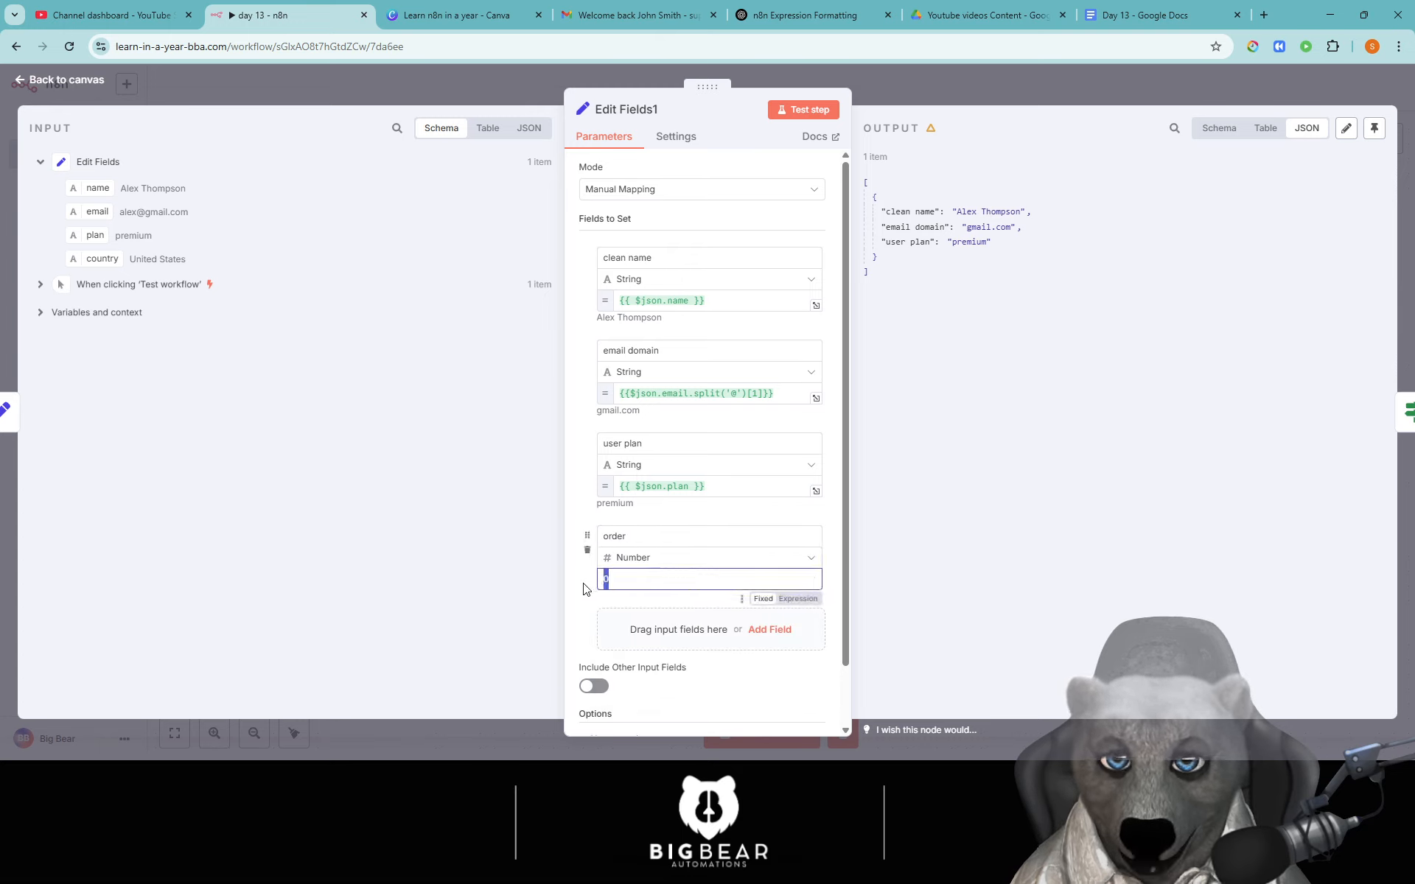
type("100")
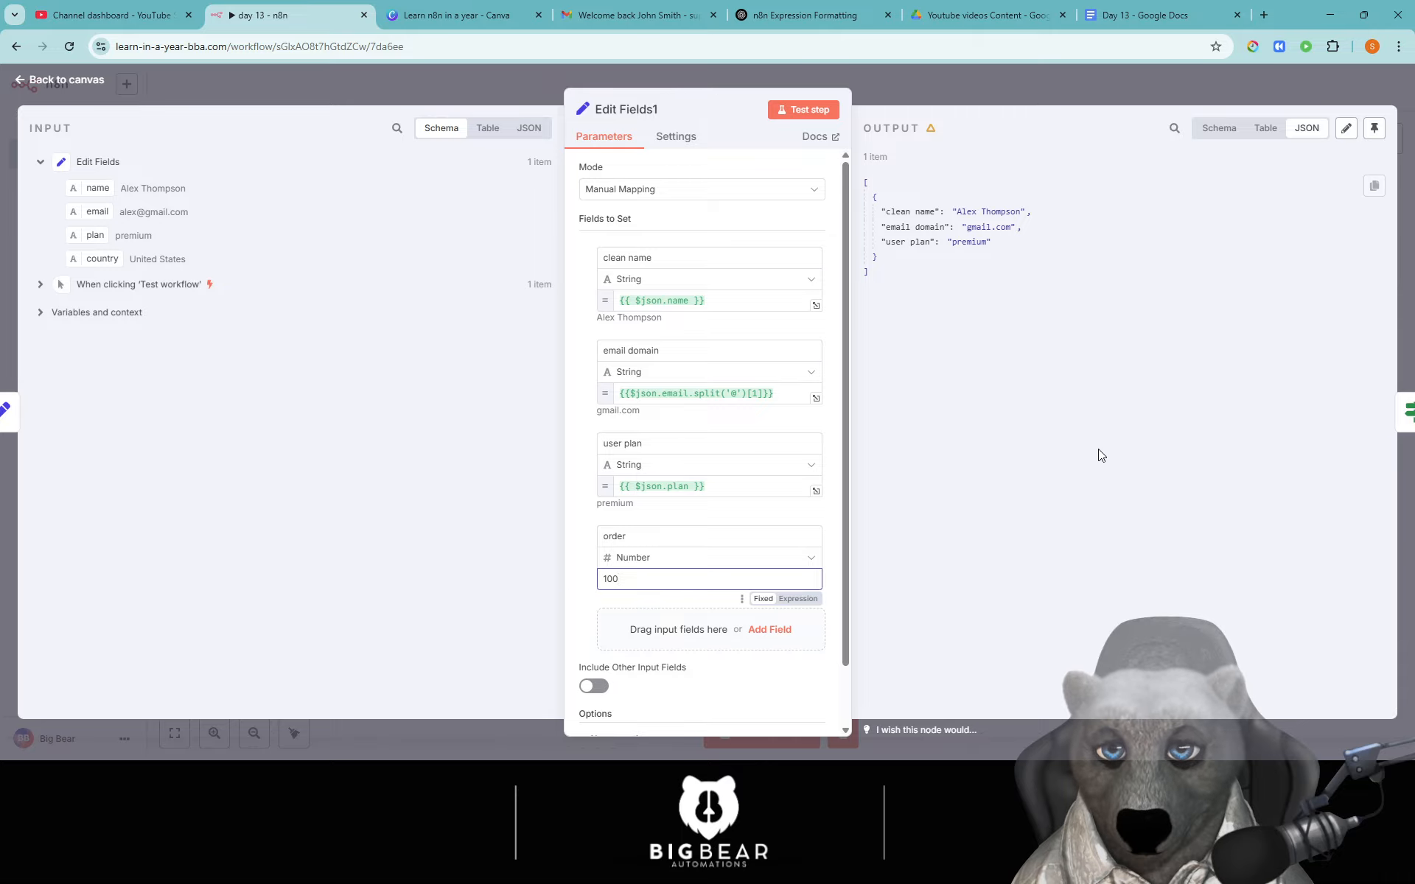
Test the Edit Fields1 node and return to the canvas.
left_click(1121, 452)
left_click(803, 109)
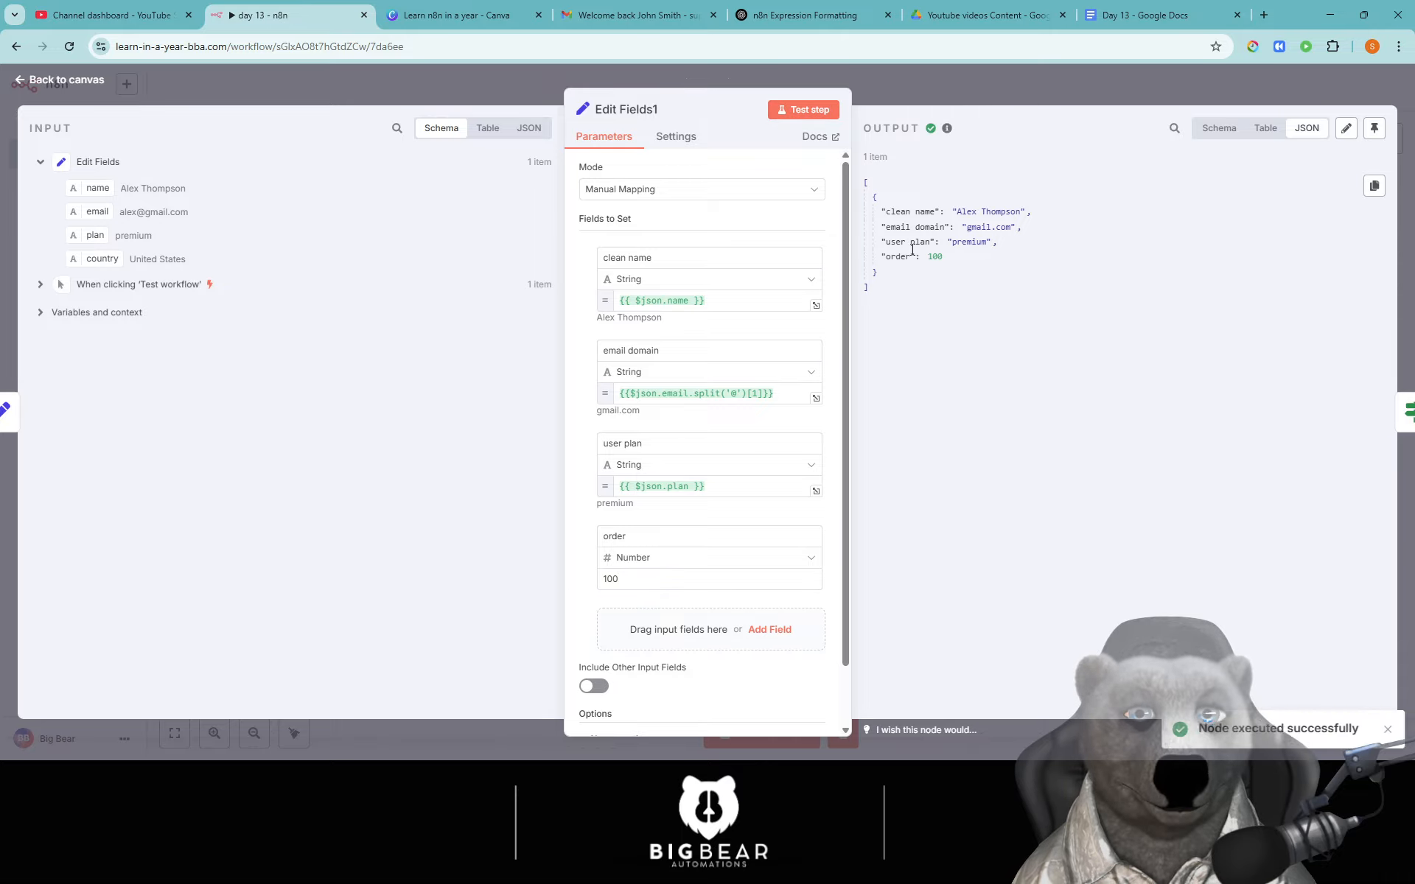
key("Escape")
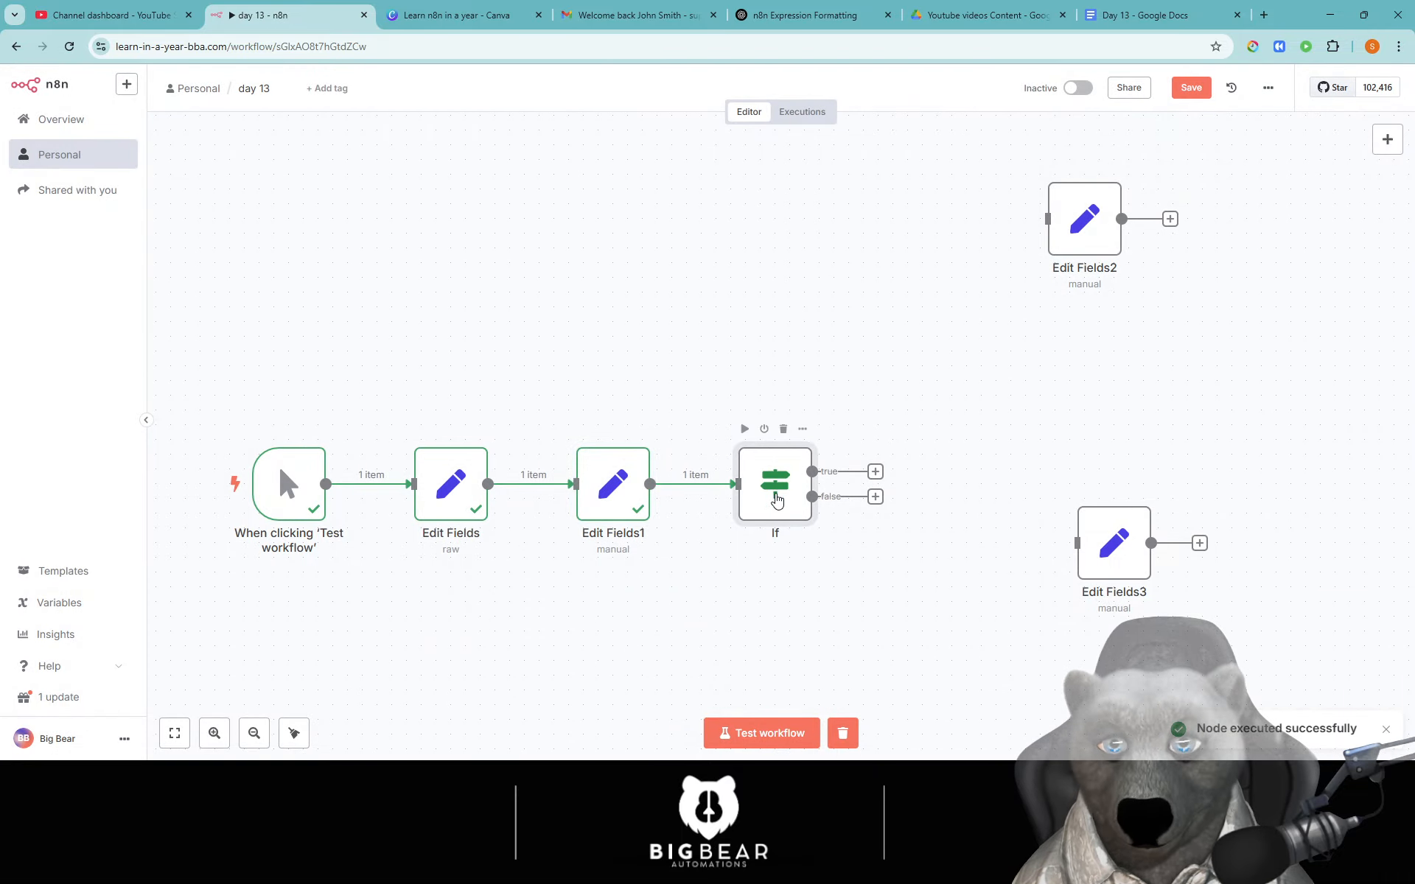
Clear the combined expression from the If node's condition and switch the first value to Fixed.
double_click(775, 493)
left_click(532, 200)
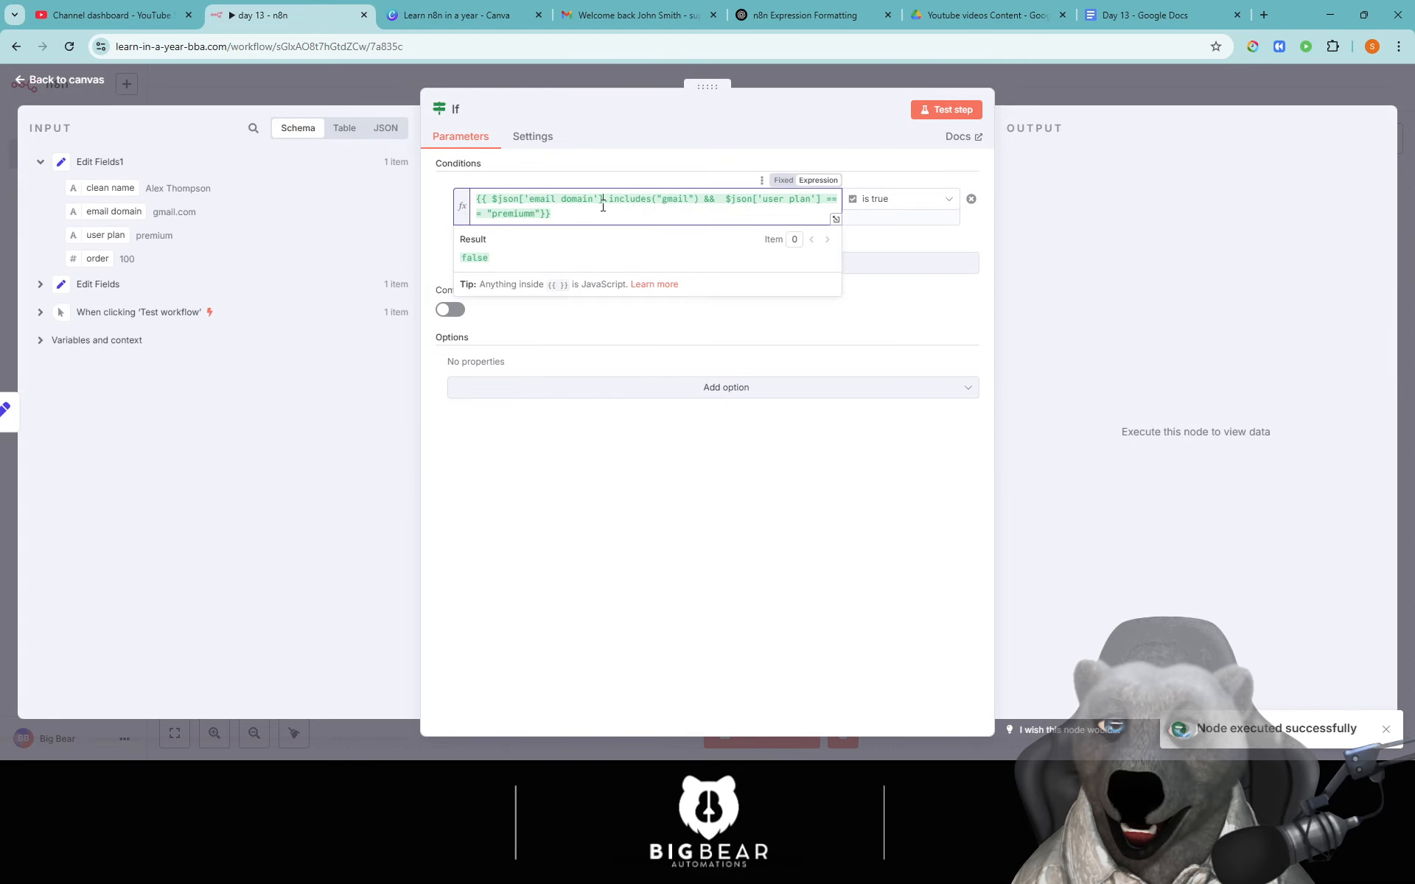
key("ctrl+a")
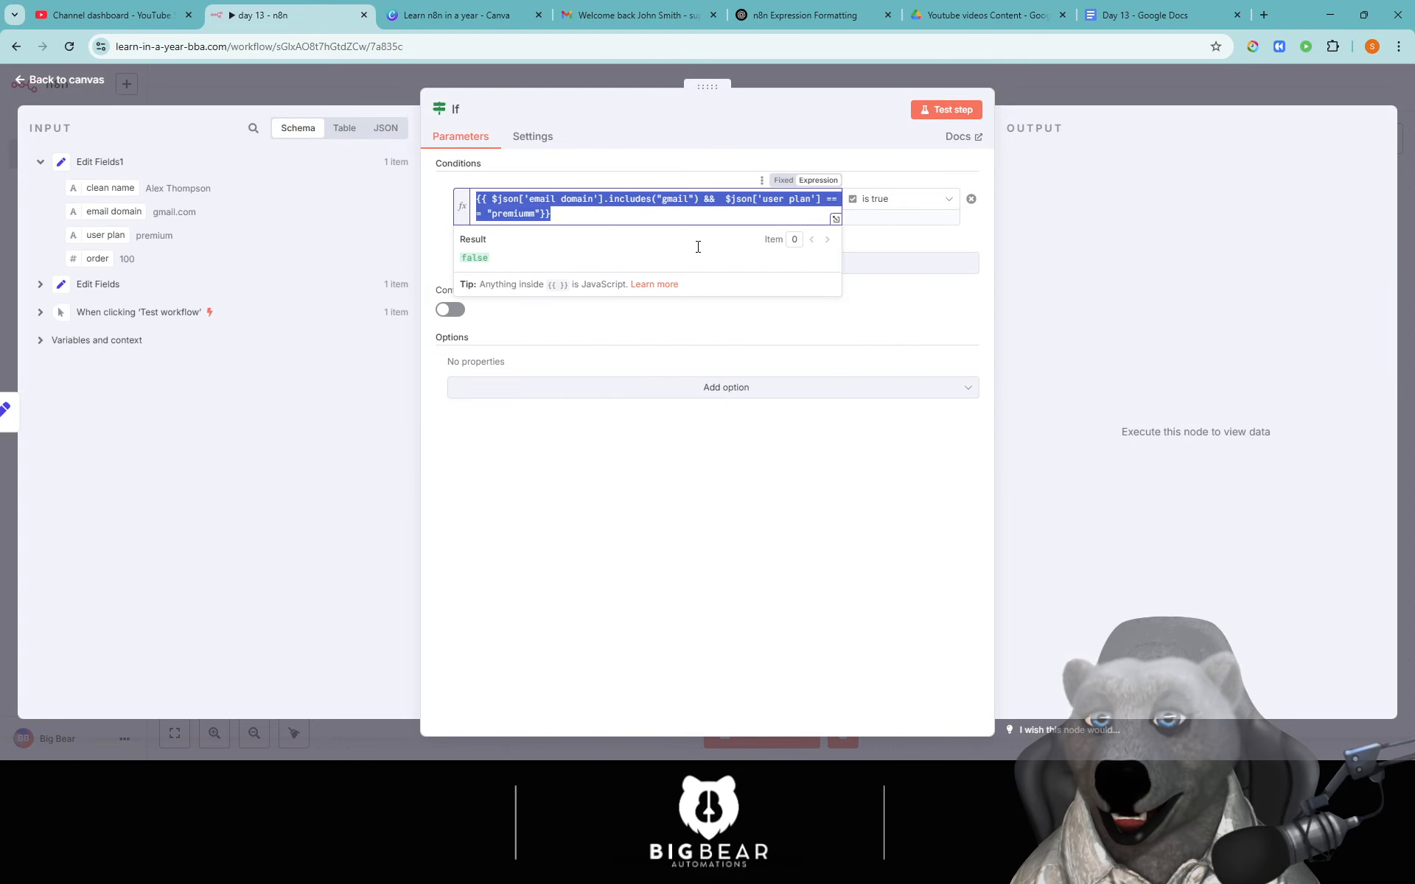
key("BackSpace")
left_click(784, 132)
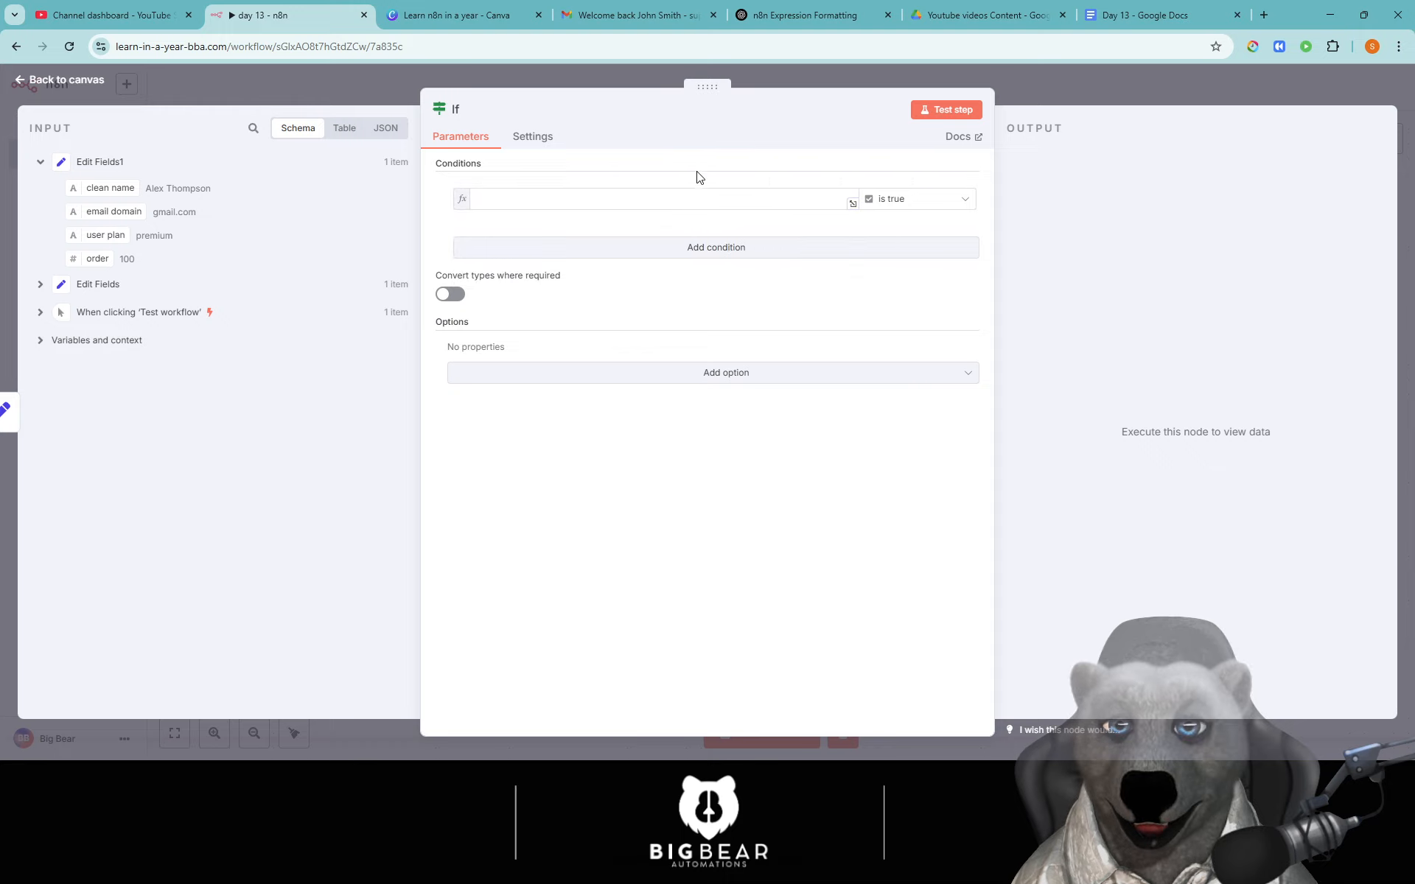
left_click(801, 180)
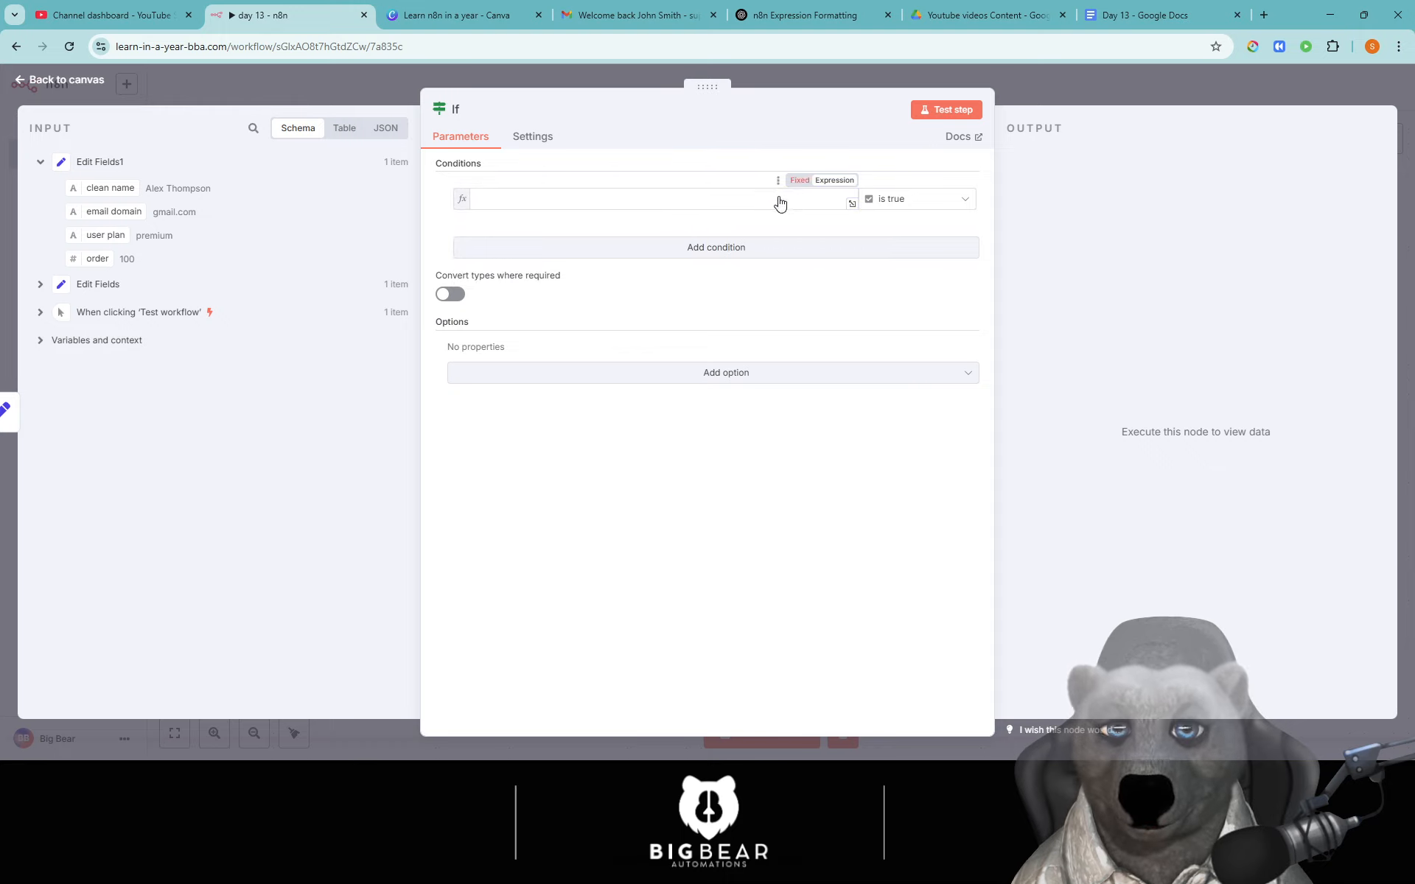
left_click(920, 199)
mouse_move(903, 263)
mouse_move(923, 234)
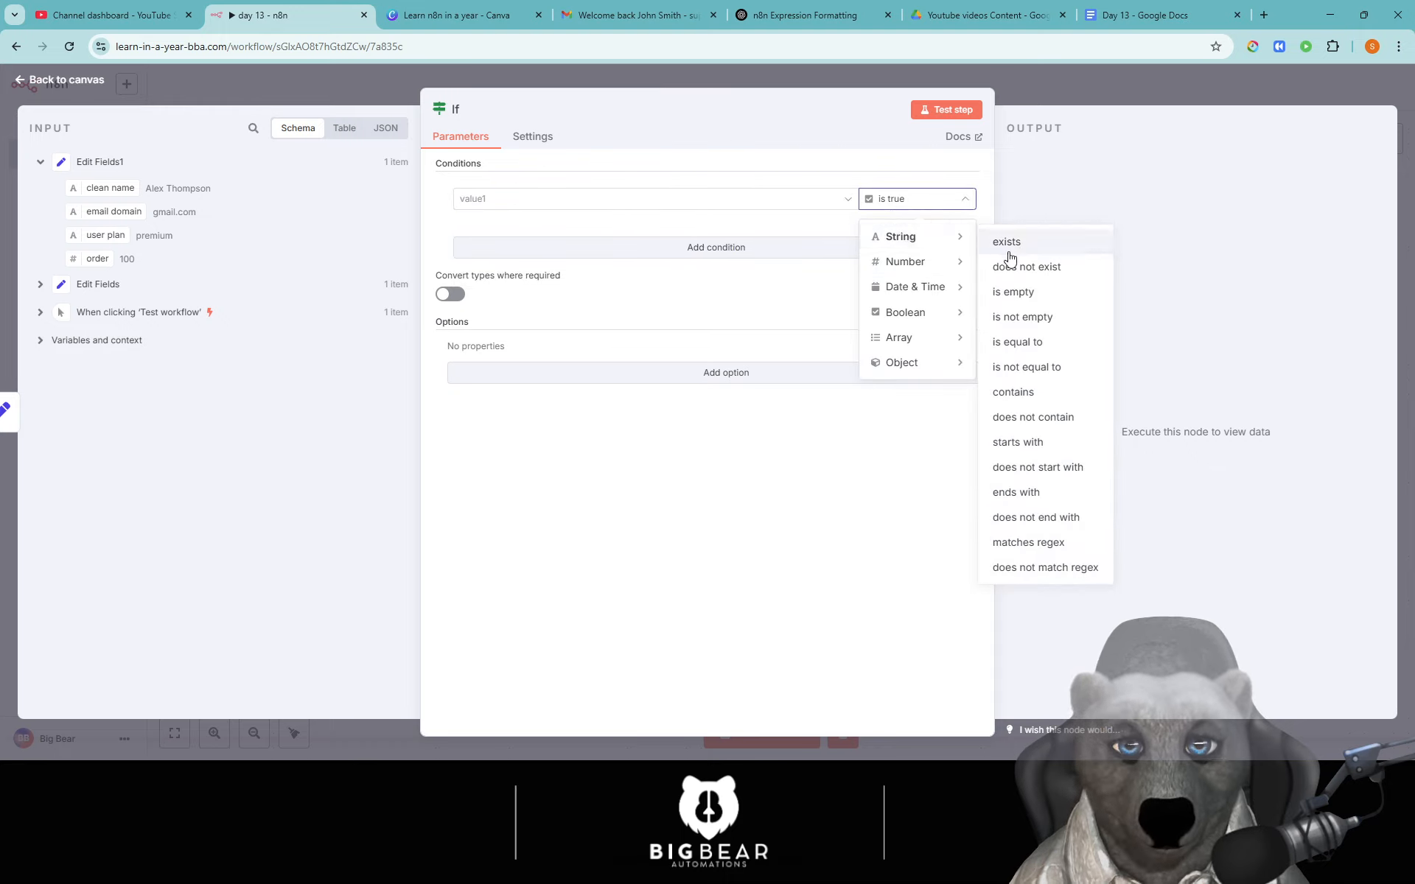
left_click(1049, 391)
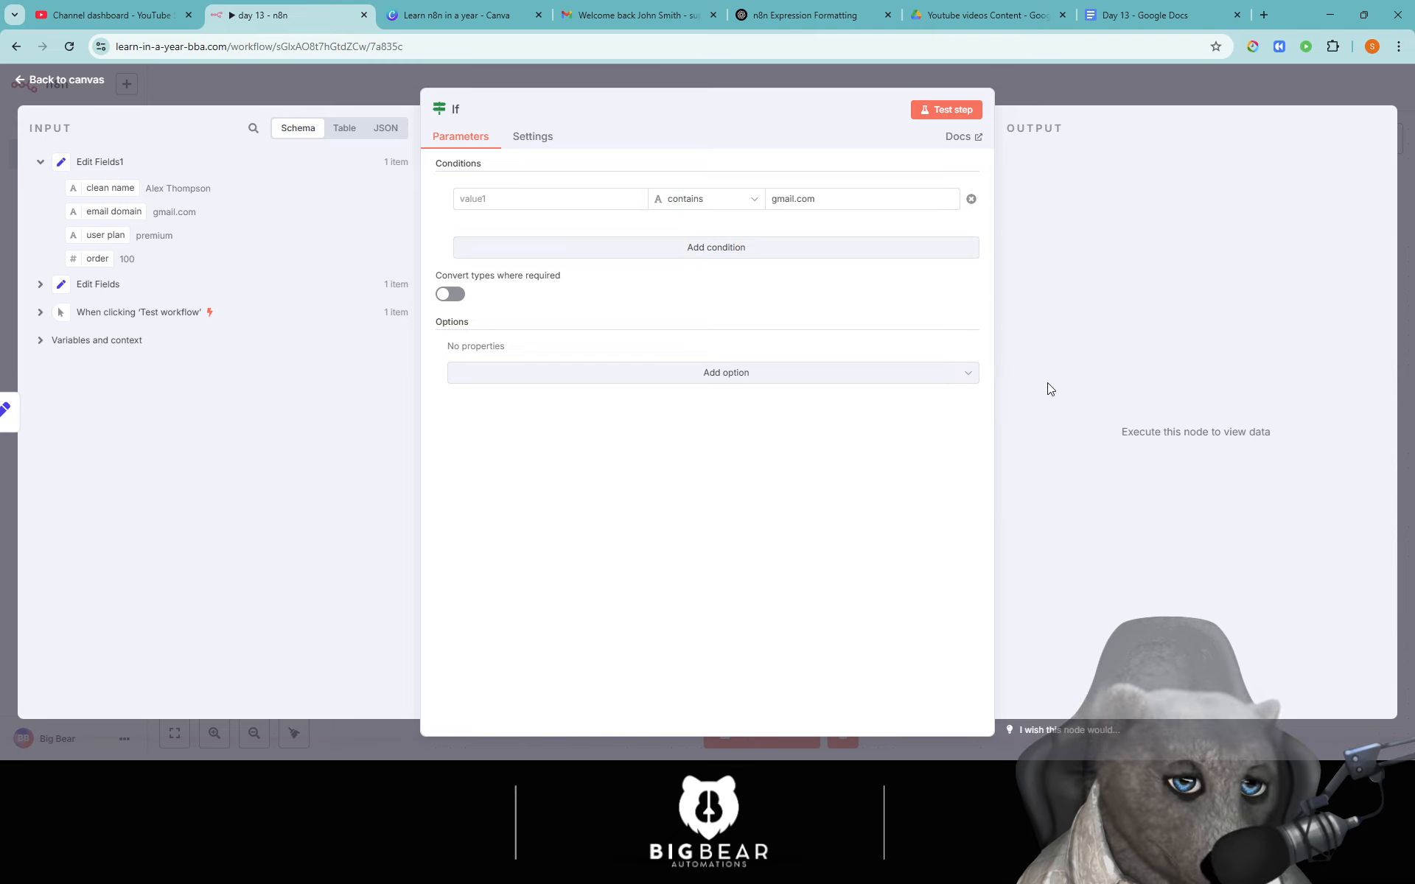
left_click(697, 200)
mouse_move(714, 243)
left_click(796, 242)
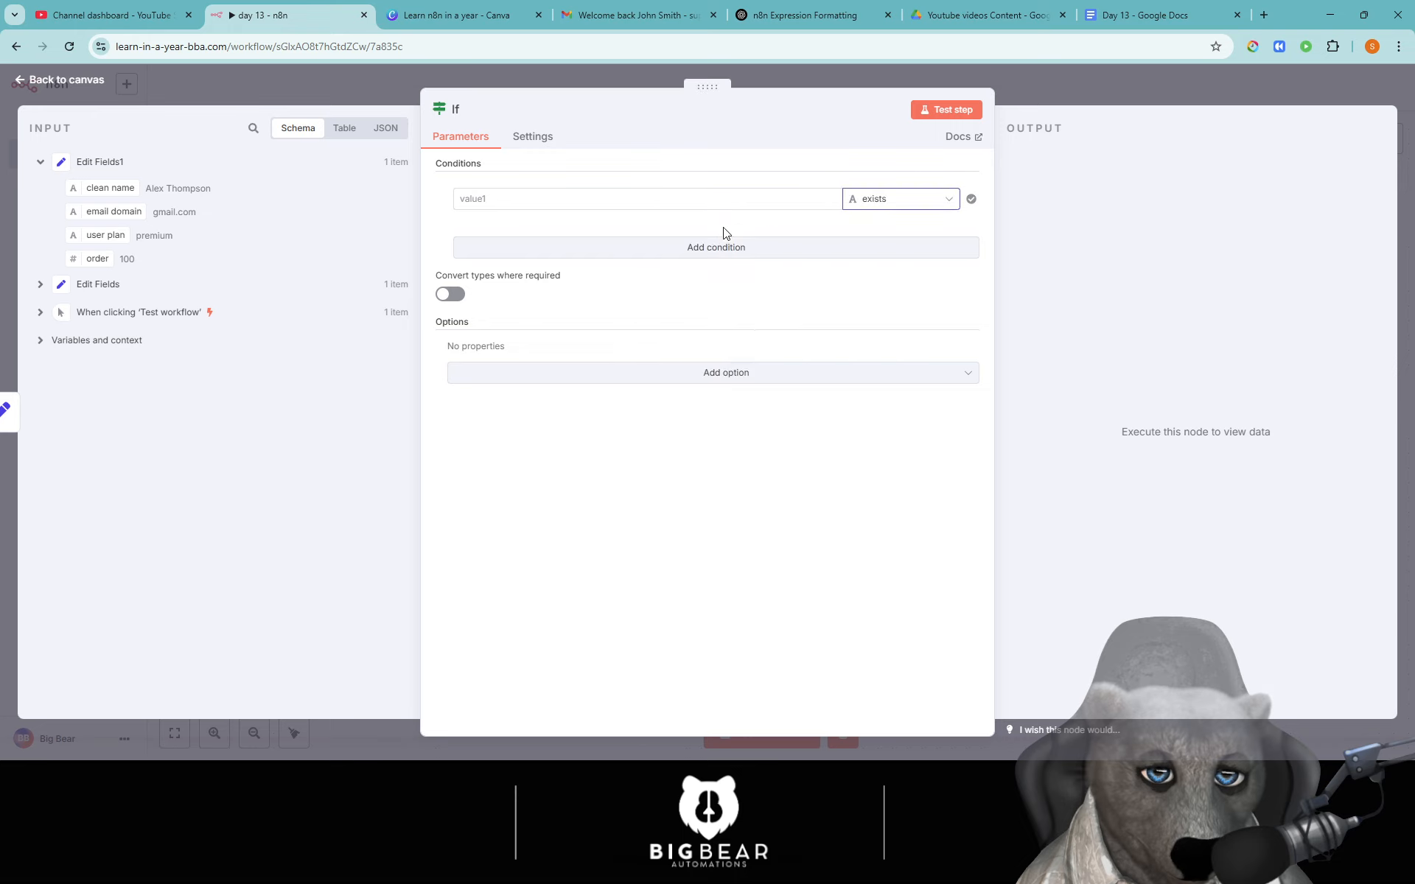
Set the If condition to check that the user plan field, compared as String, is equal to premium.
left_click(923, 203)
mouse_move(923, 234)
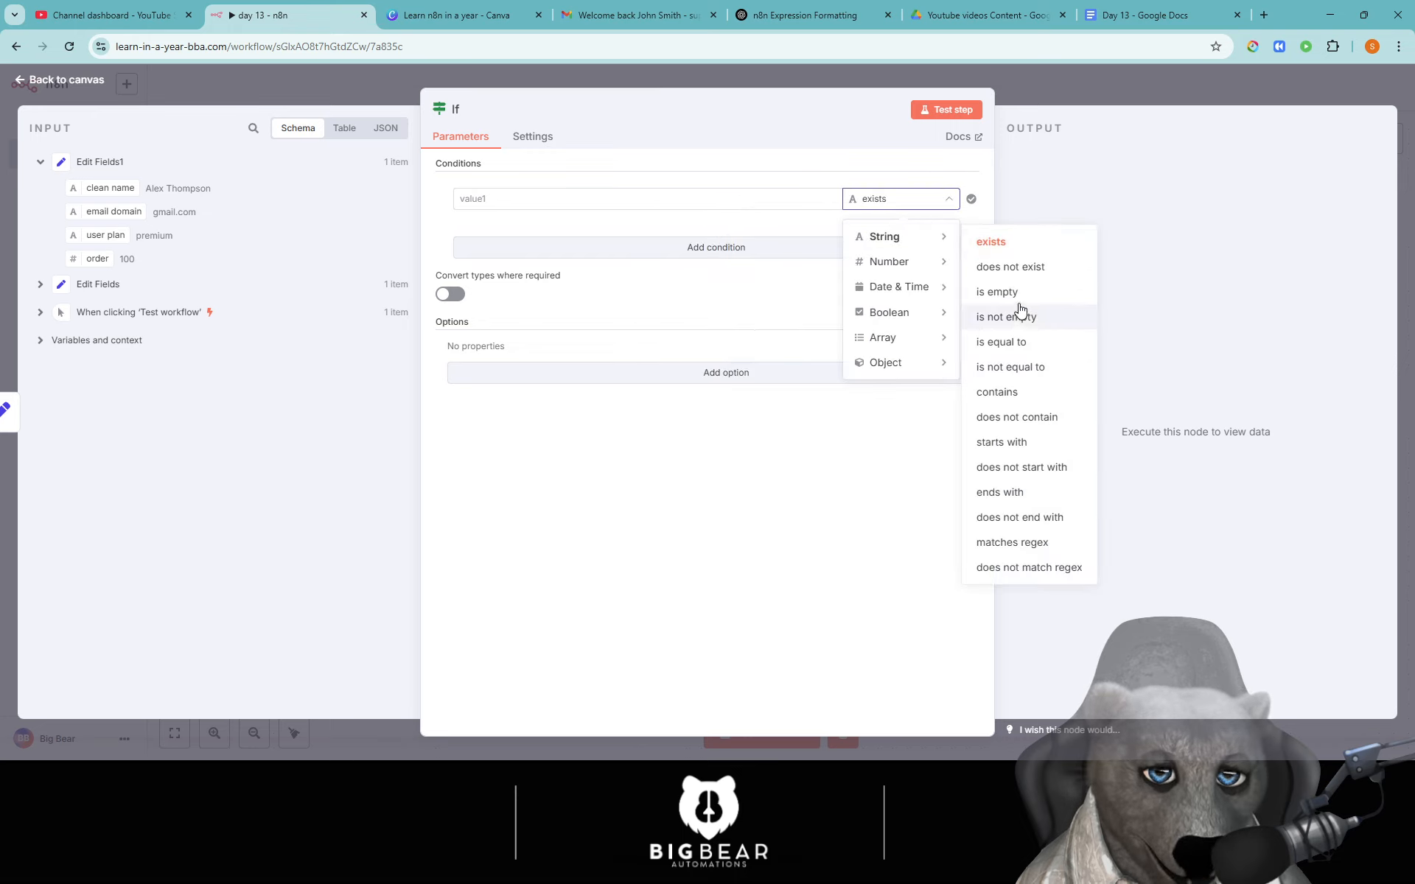
left_click(981, 340)
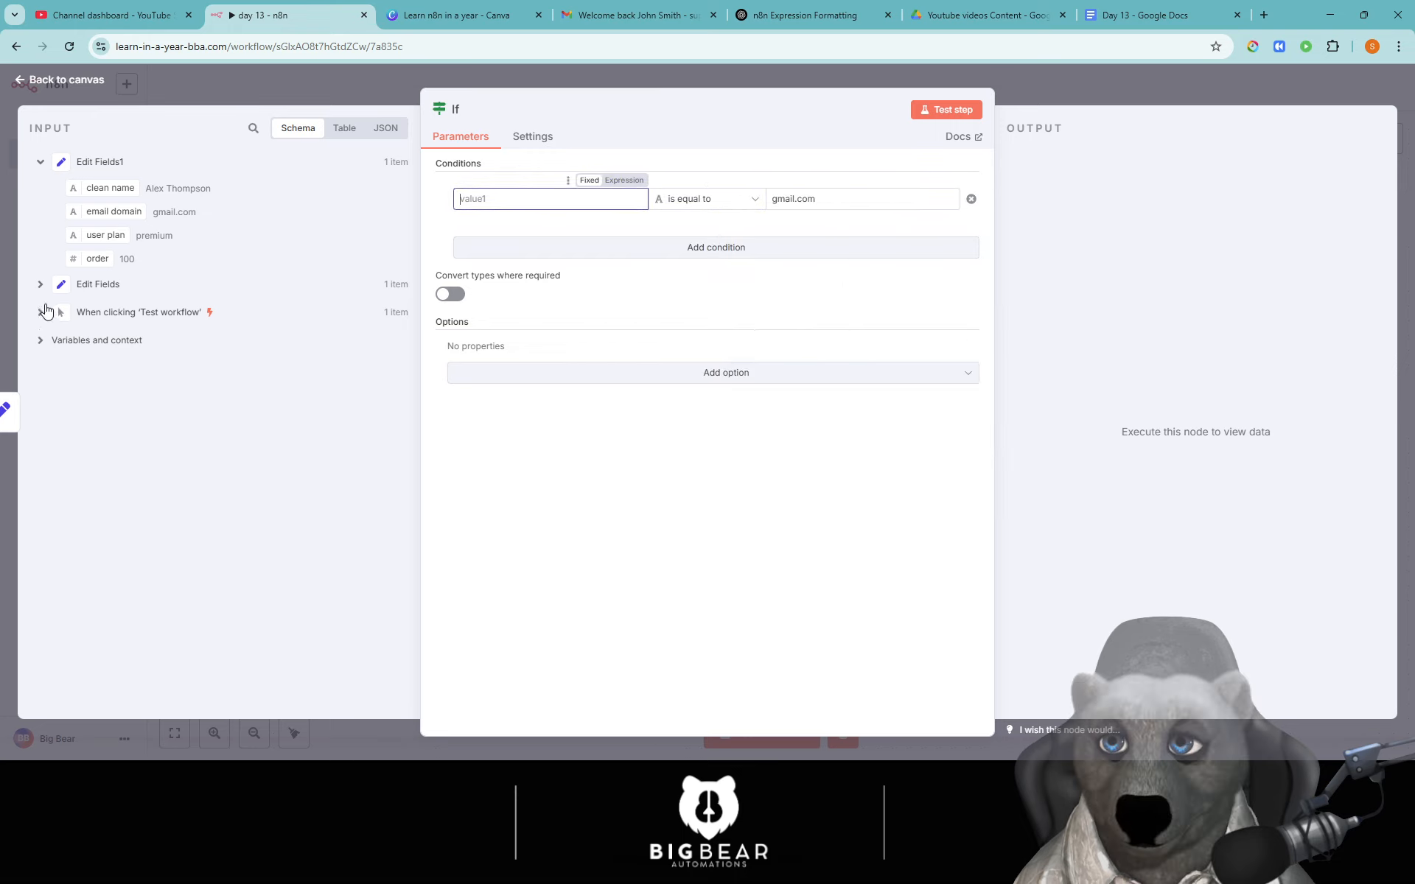
left_click_drag(100, 235, 501, 199)
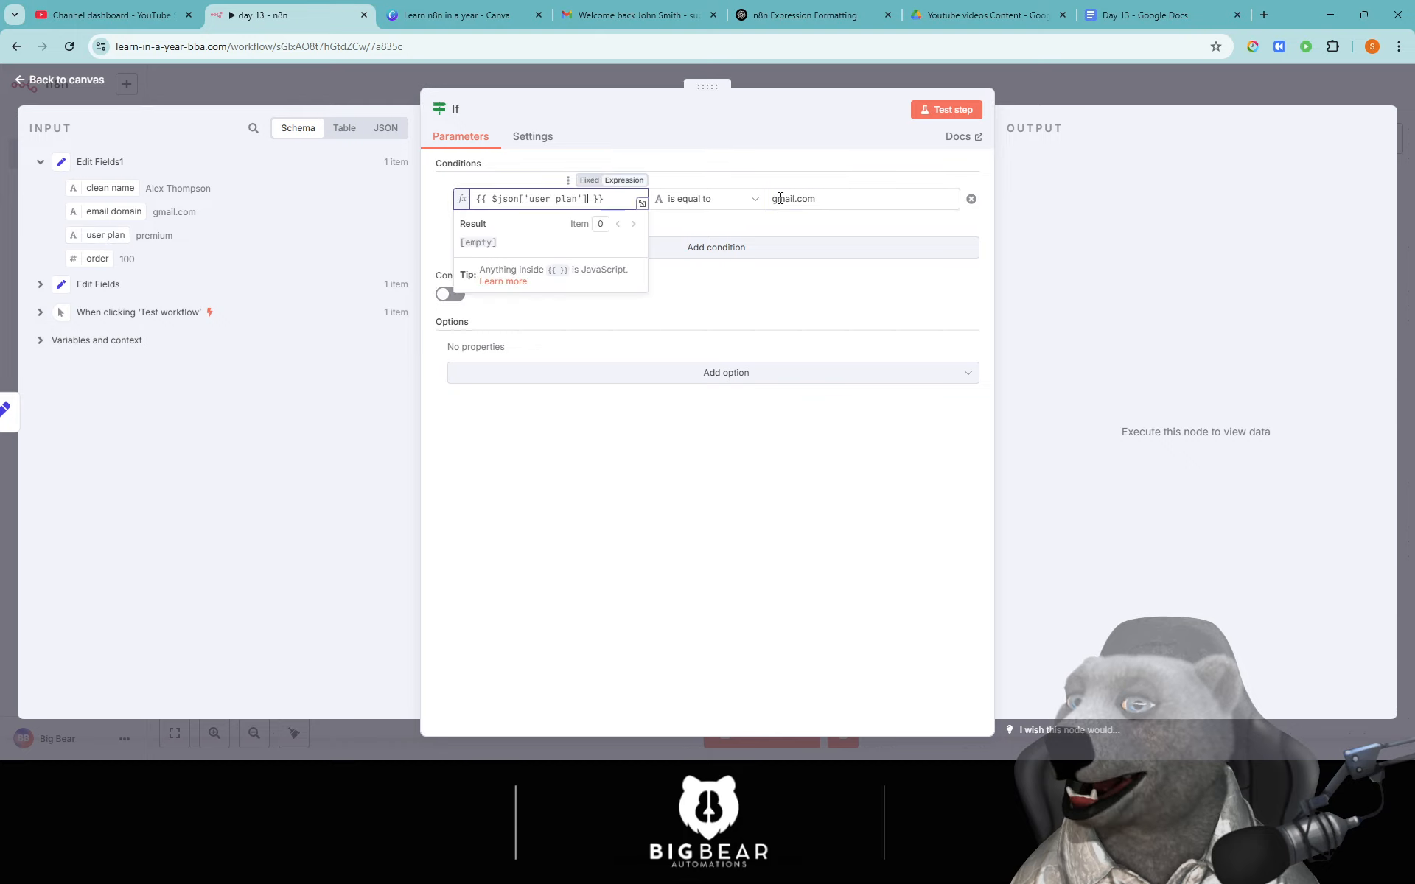
left_click_drag(814, 199, 789, 199)
key("ctrl+a")
key("BackSpace")
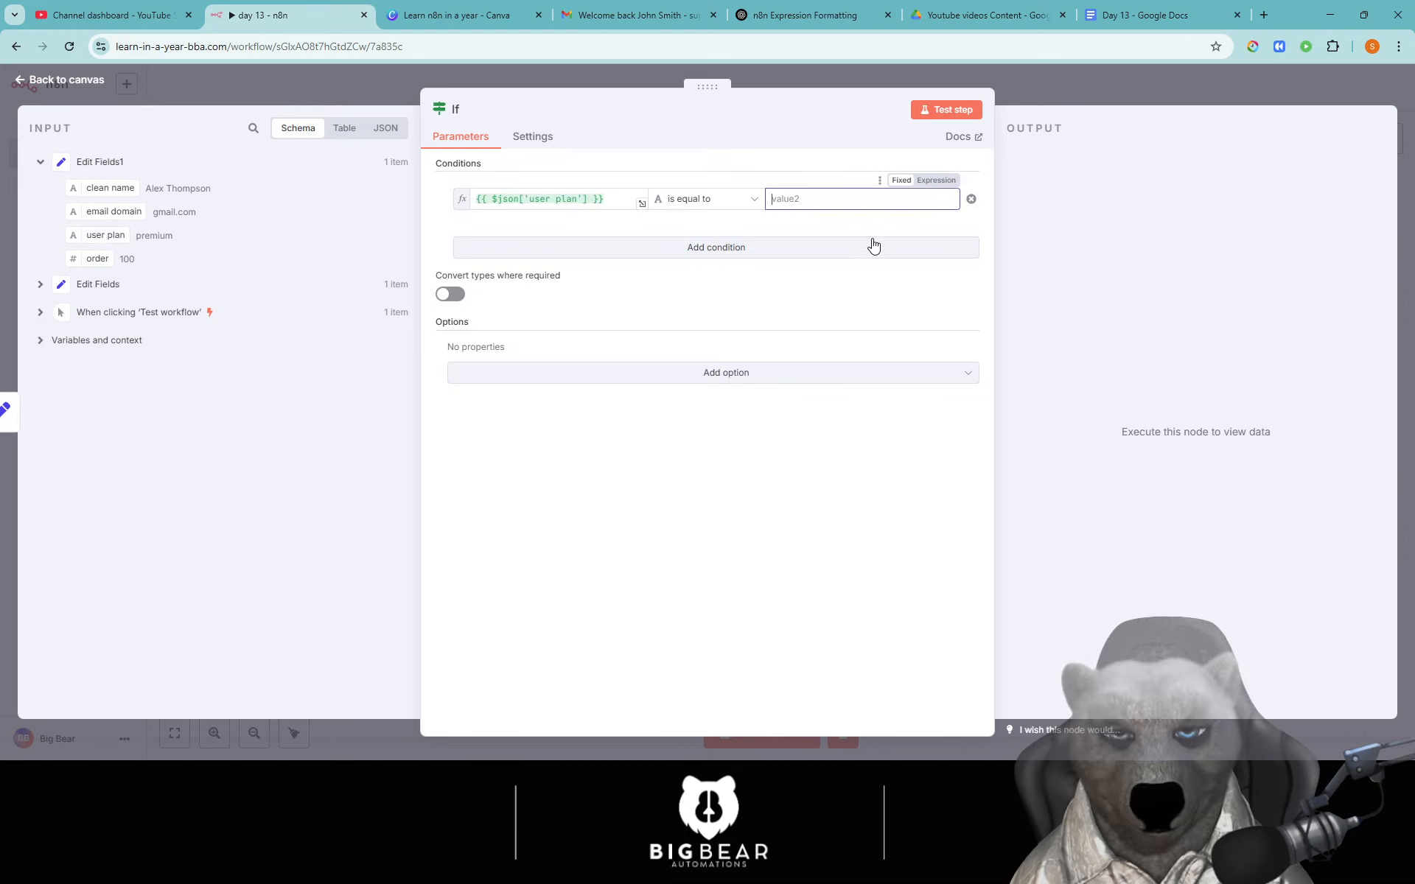
type("premium")
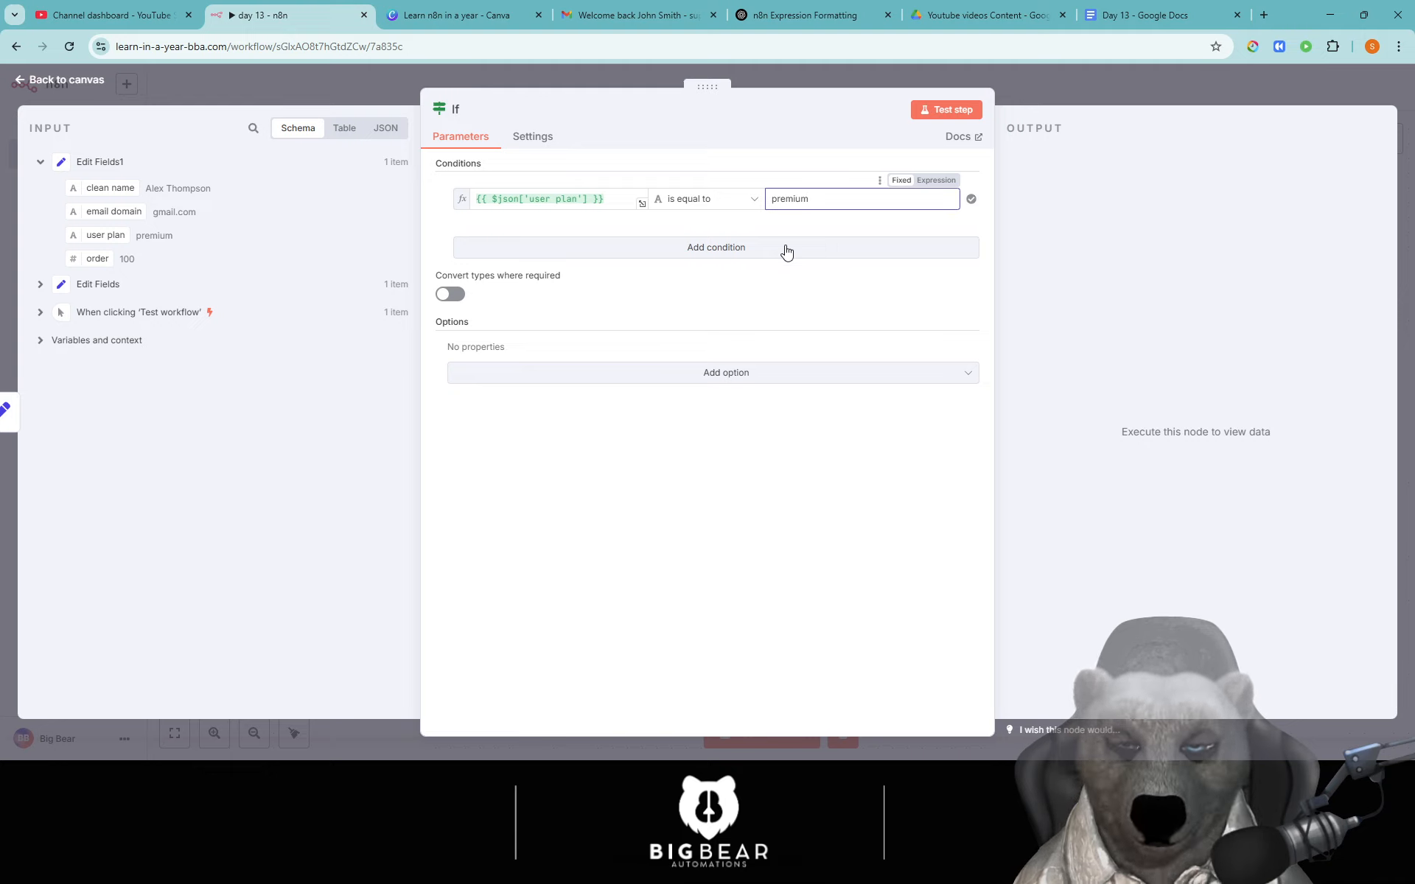
Add a second AND condition checking that the order field, compared as Number, is greater than 0.
left_click(787, 252)
left_click(492, 268)
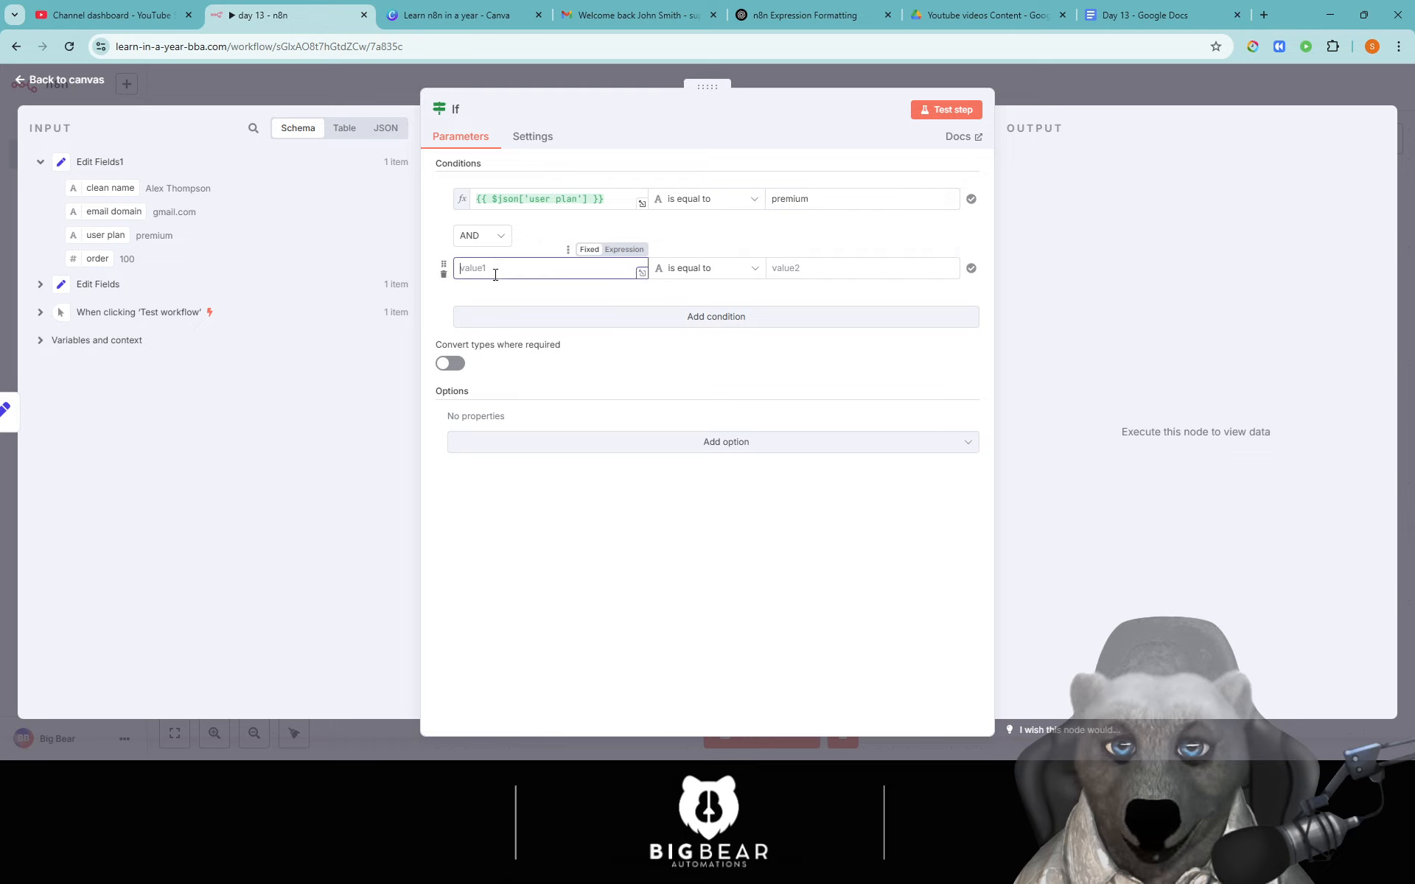
left_click_drag(108, 263, 493, 267)
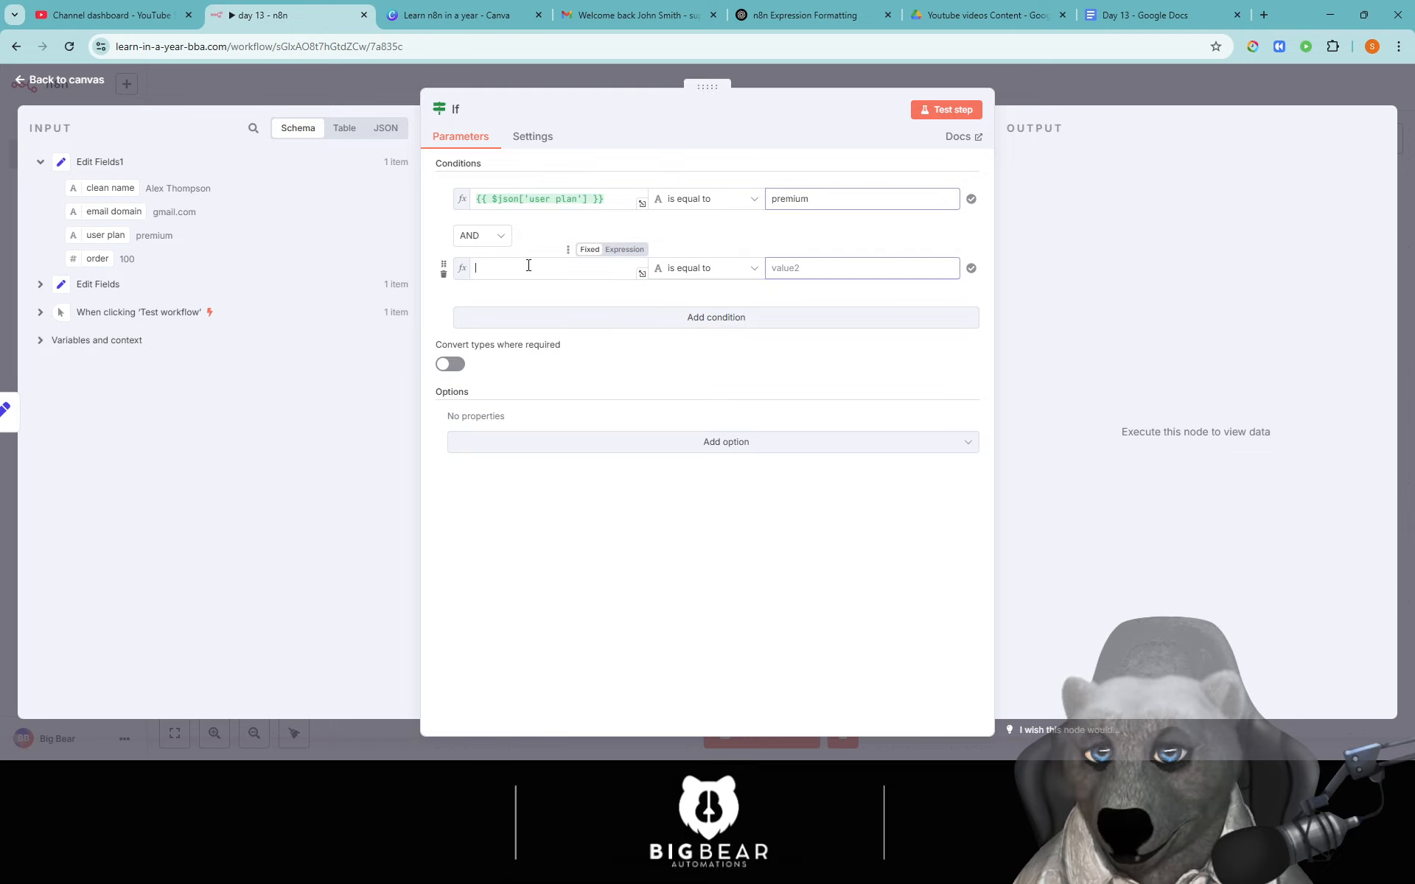
left_click(745, 268)
mouse_move(727, 344)
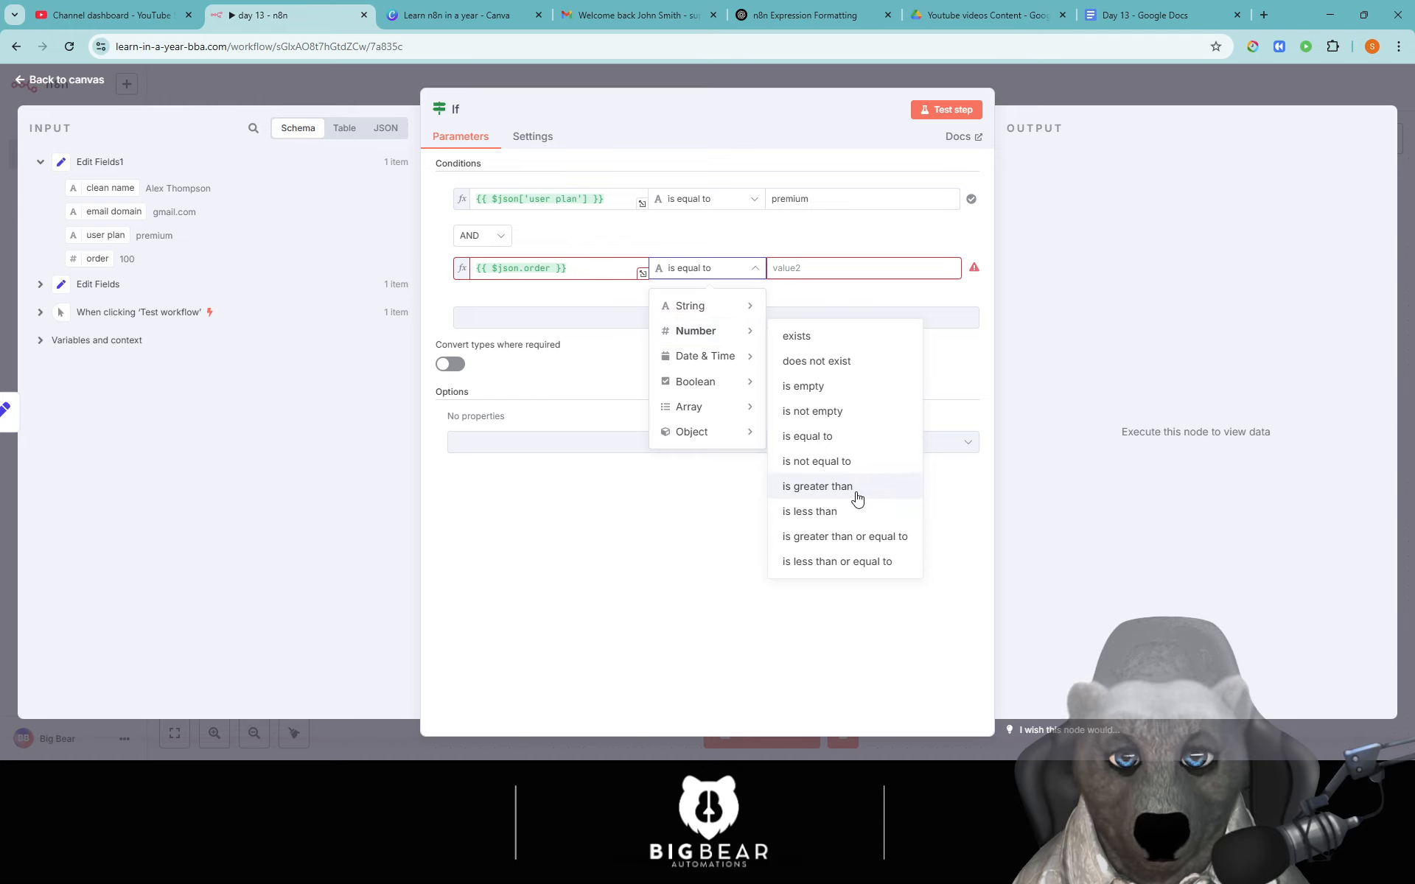
left_click(856, 497)
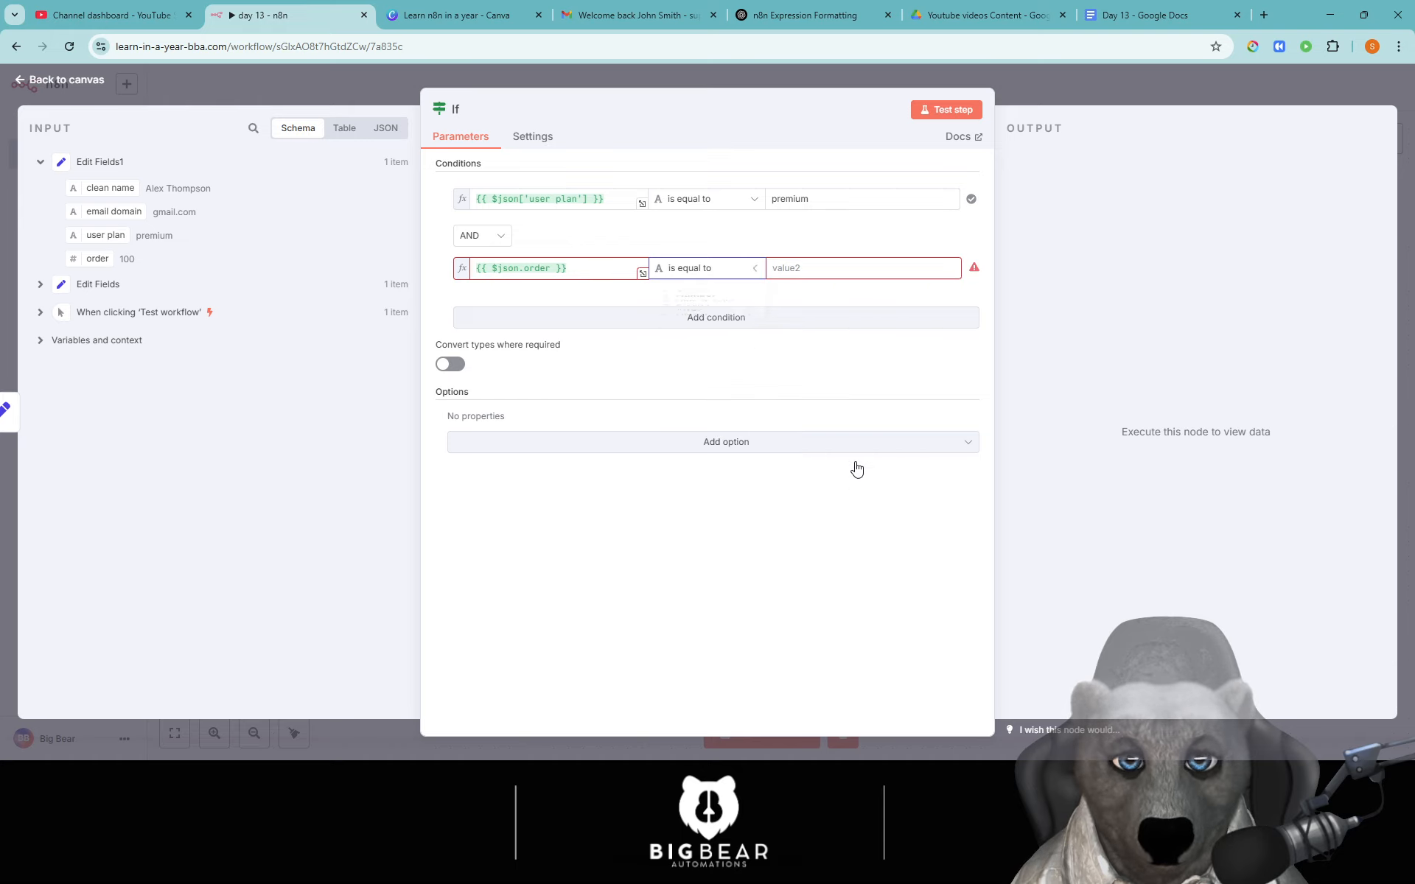
left_click(852, 269)
type("0")
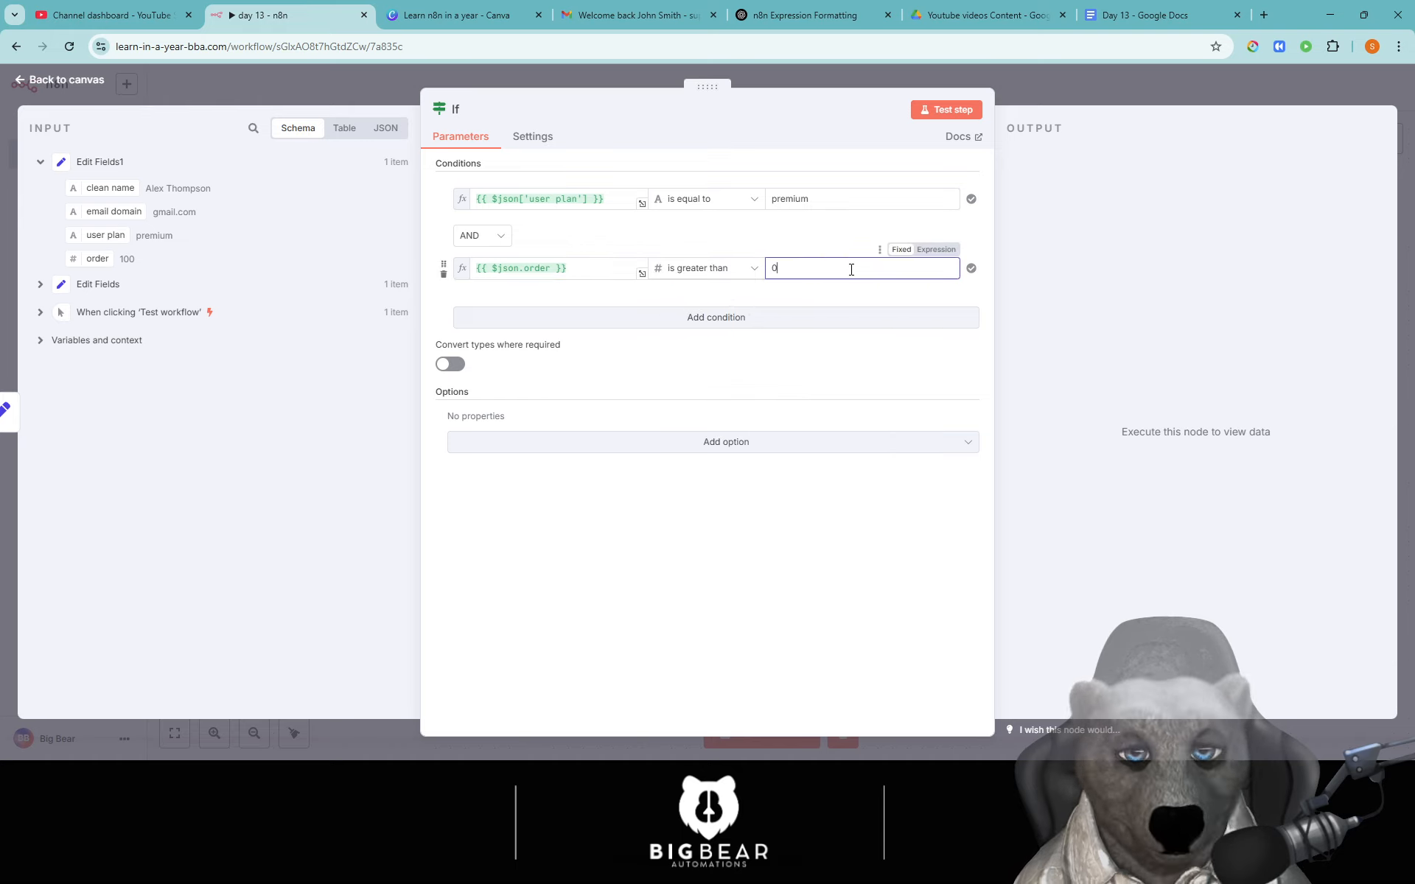
Set the order condition's comparison value to 99, test the If node and return to the canvas.
key("BackSpace")
type("99")
left_click(800, 347)
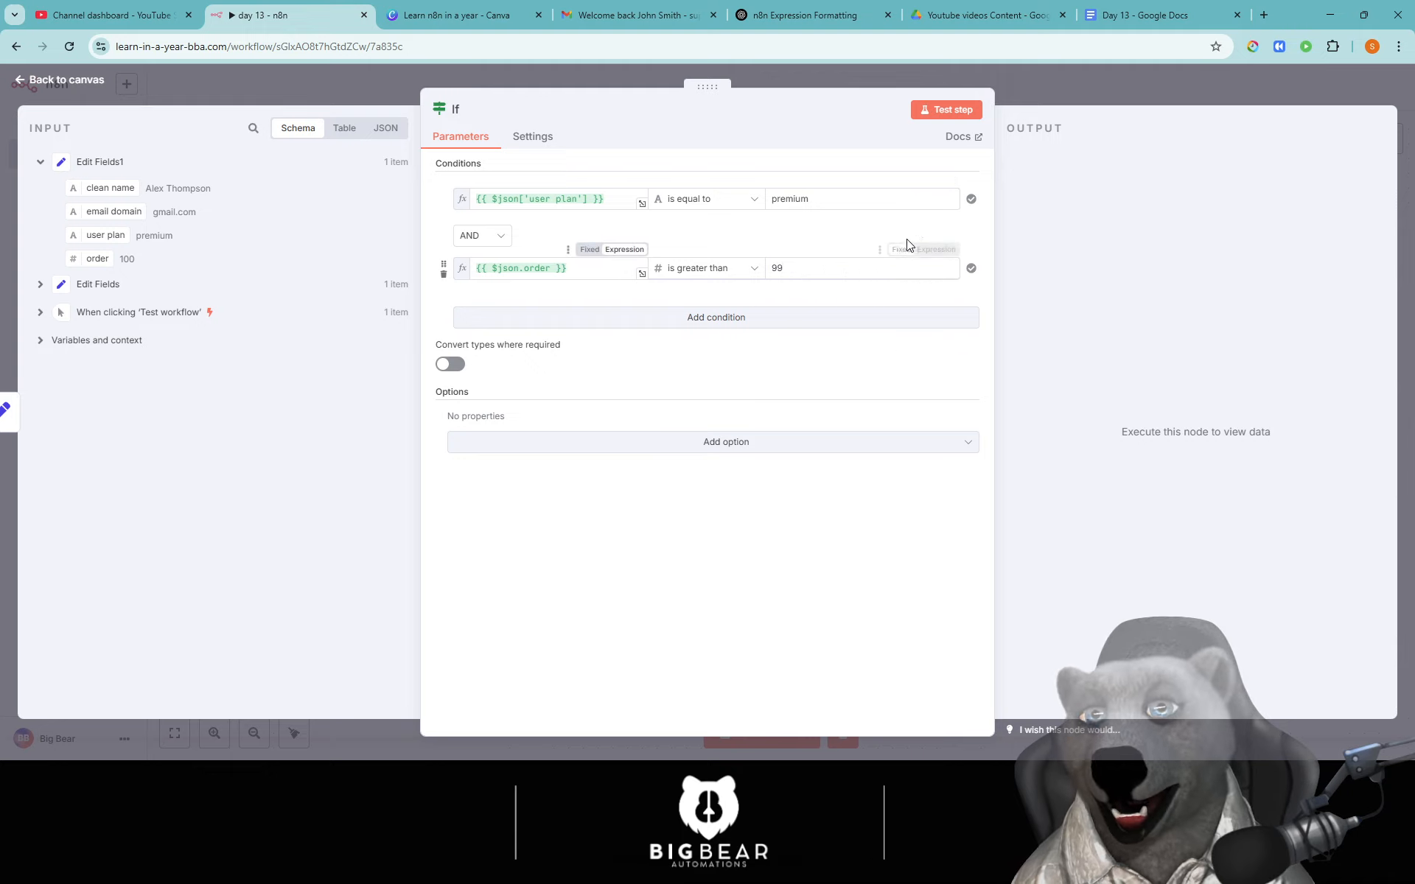
left_click(945, 111)
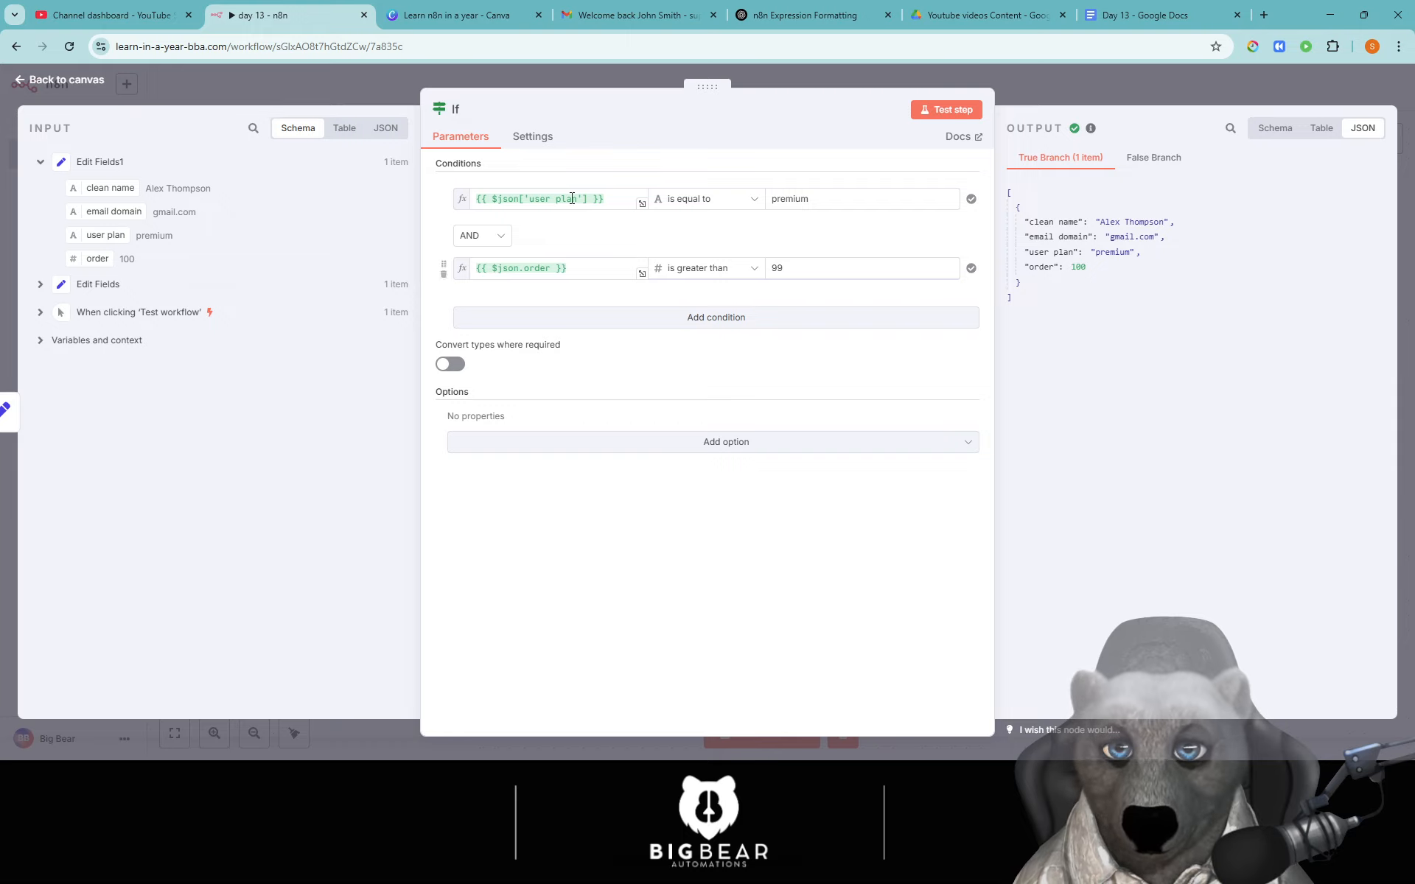
left_click(366, 87)
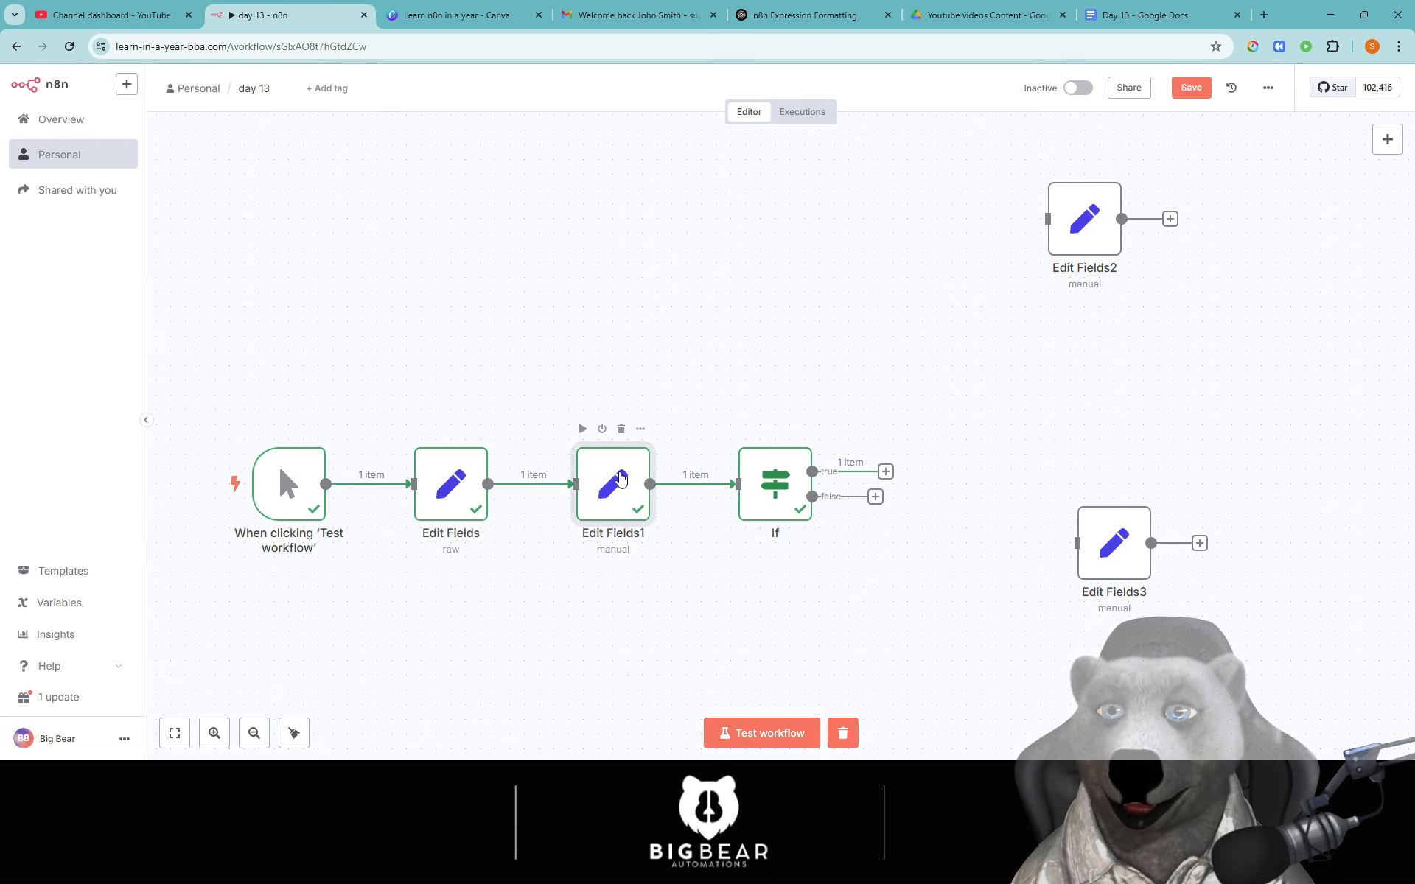
Add a String field named priority with the value high to the Edit Fields1 node, test it and return to the canvas.
double_click(625, 492)
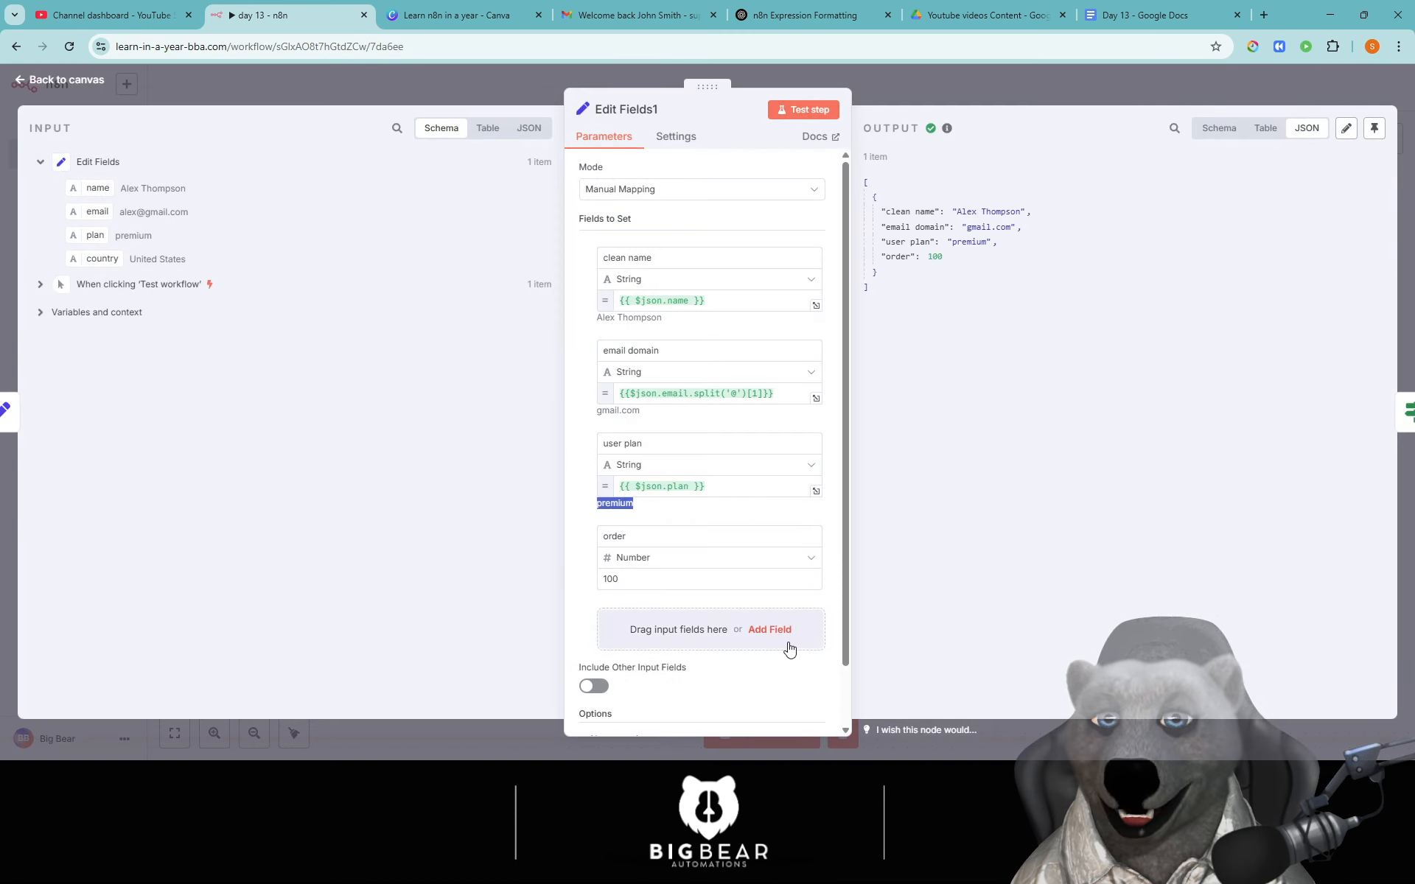
left_click(773, 630)
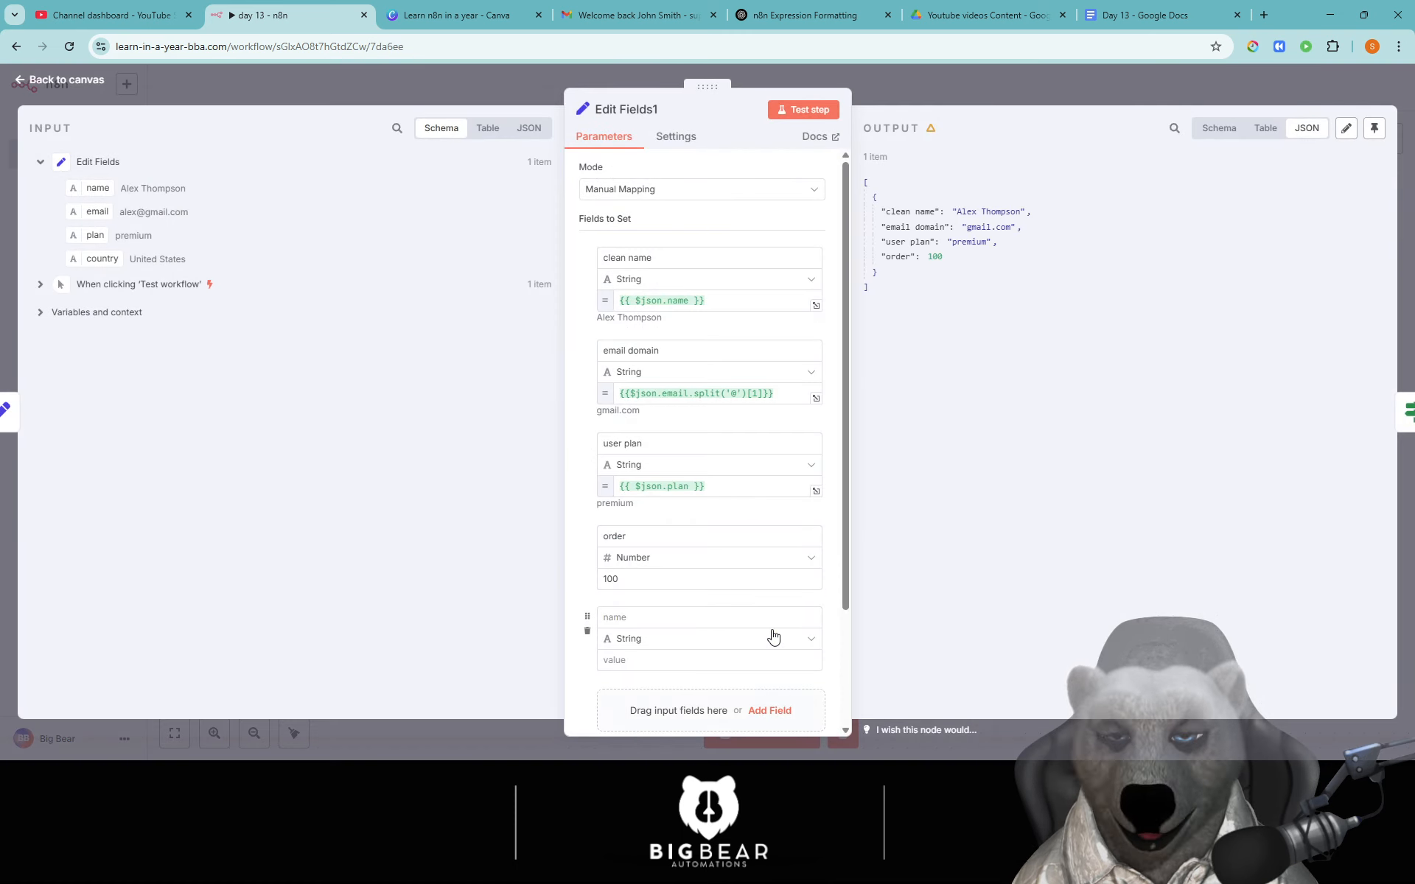
left_click(636, 610)
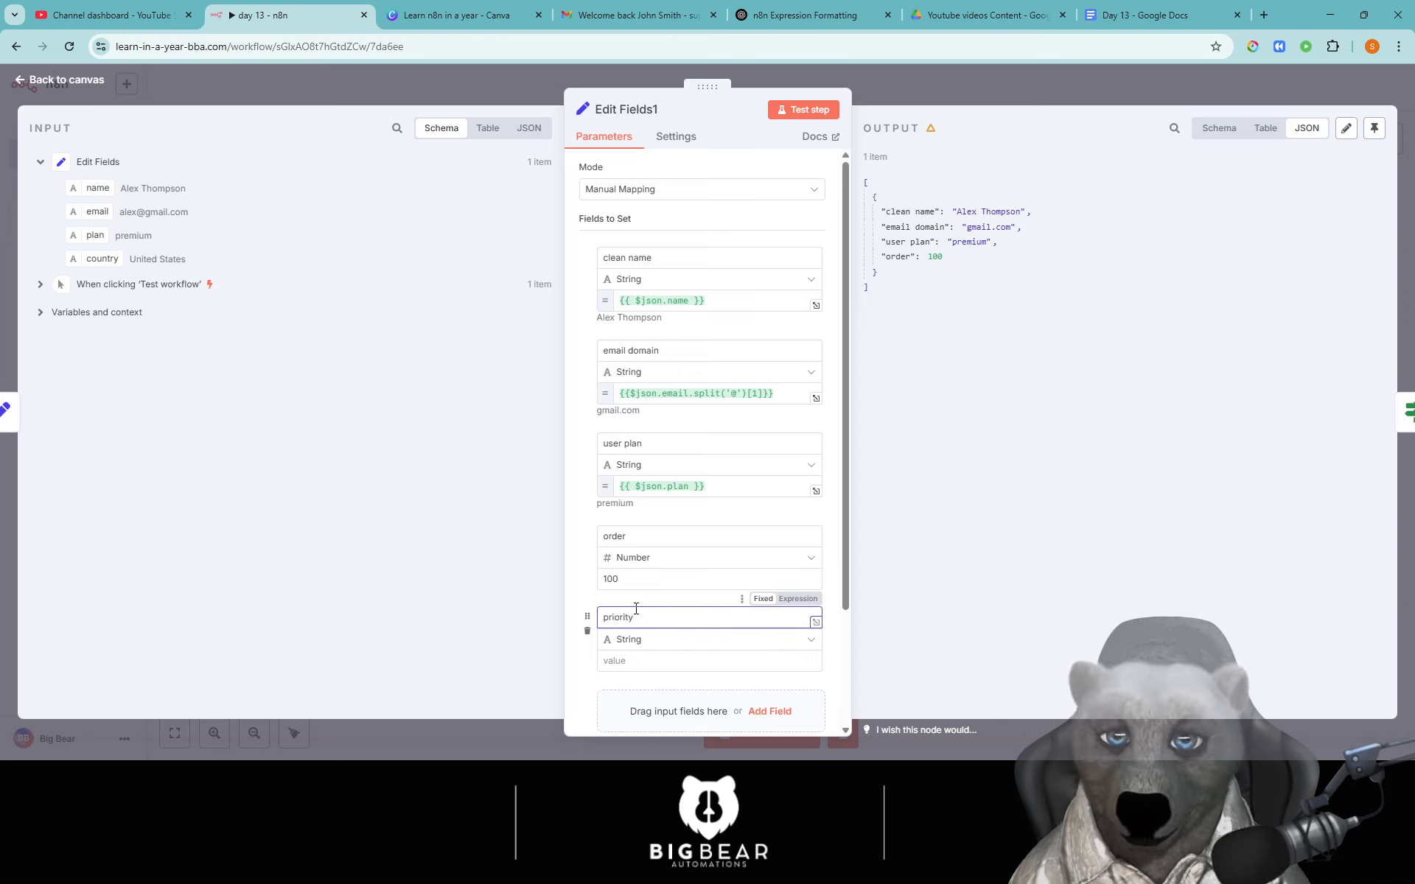
type("priority")
left_click(652, 662)
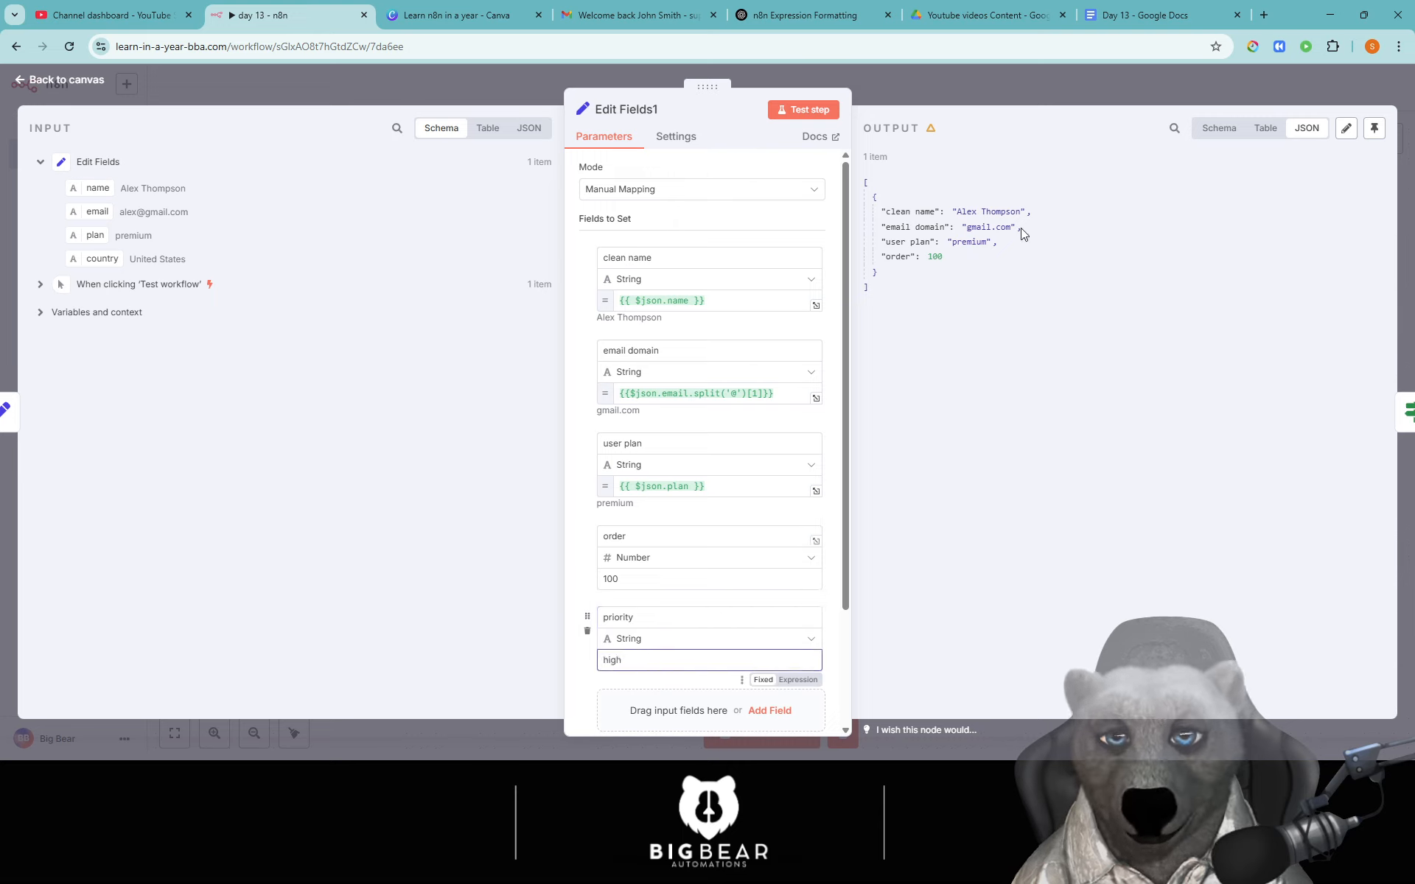
left_click(811, 110)
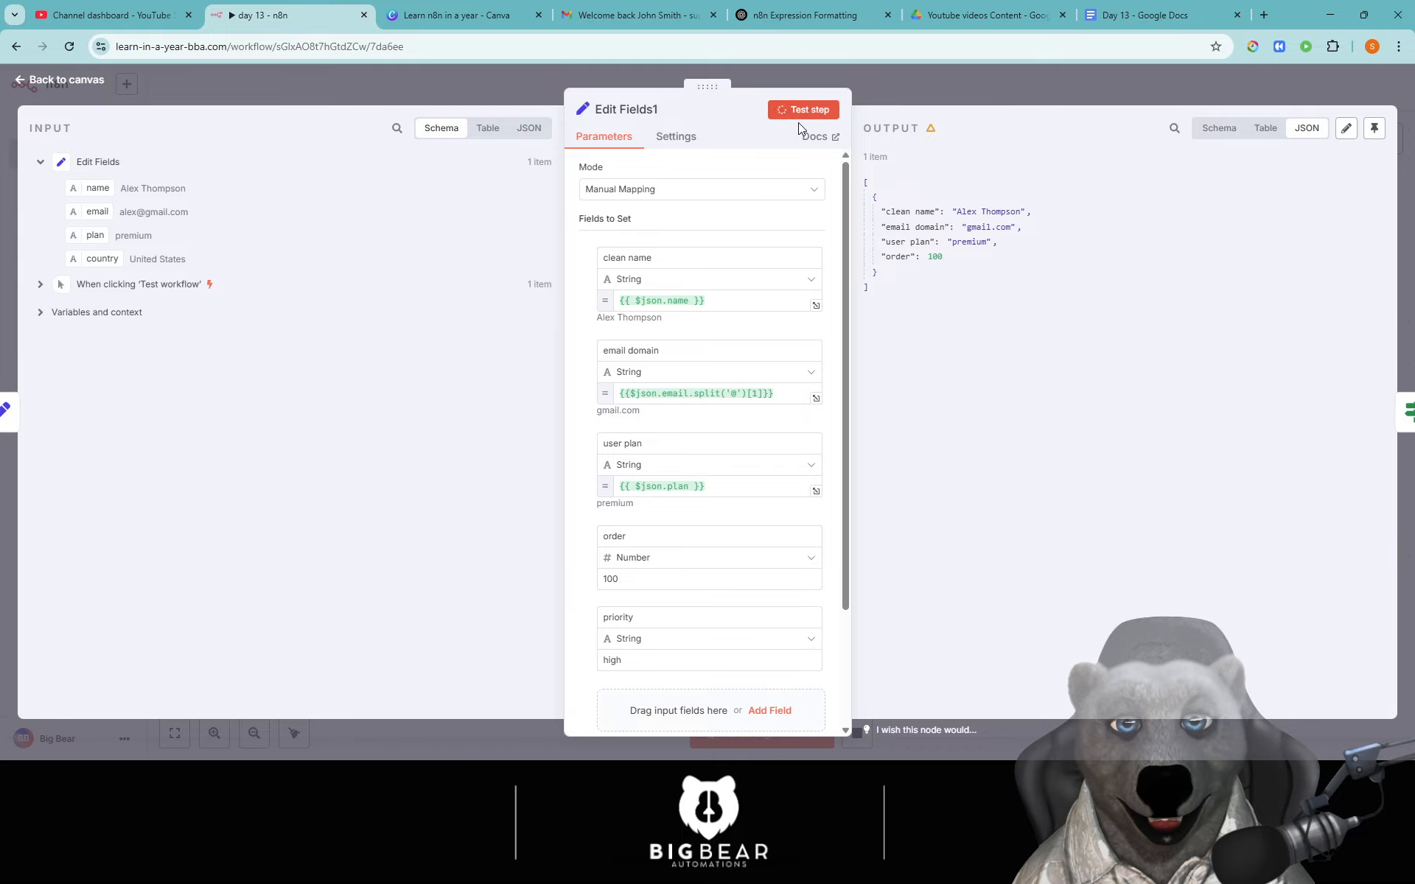
key("Escape")
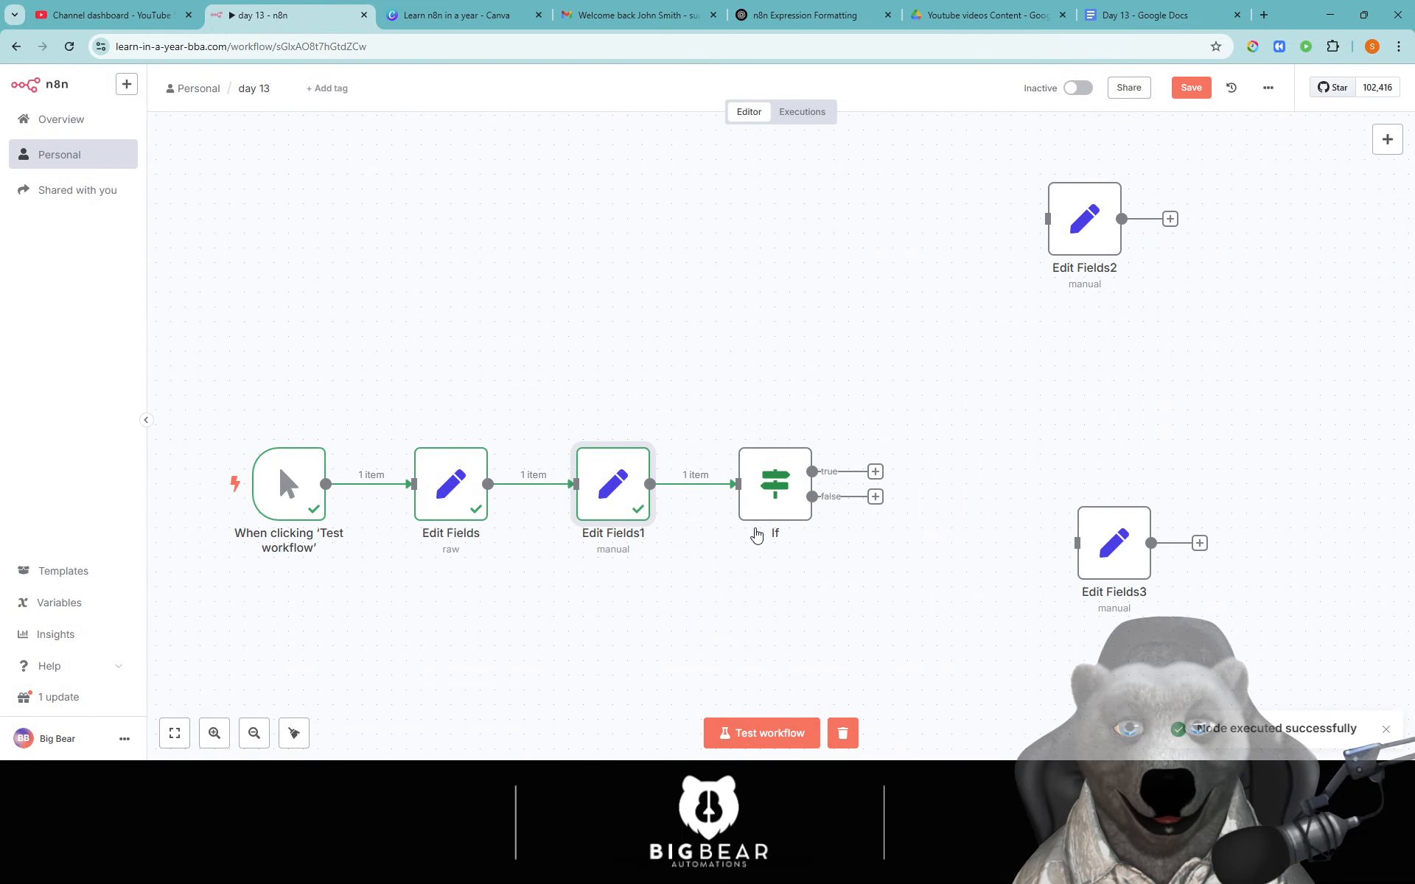
Delete the If node's user plan condition and replace the remaining condition's first value with the priority field.
double_click(762, 505)
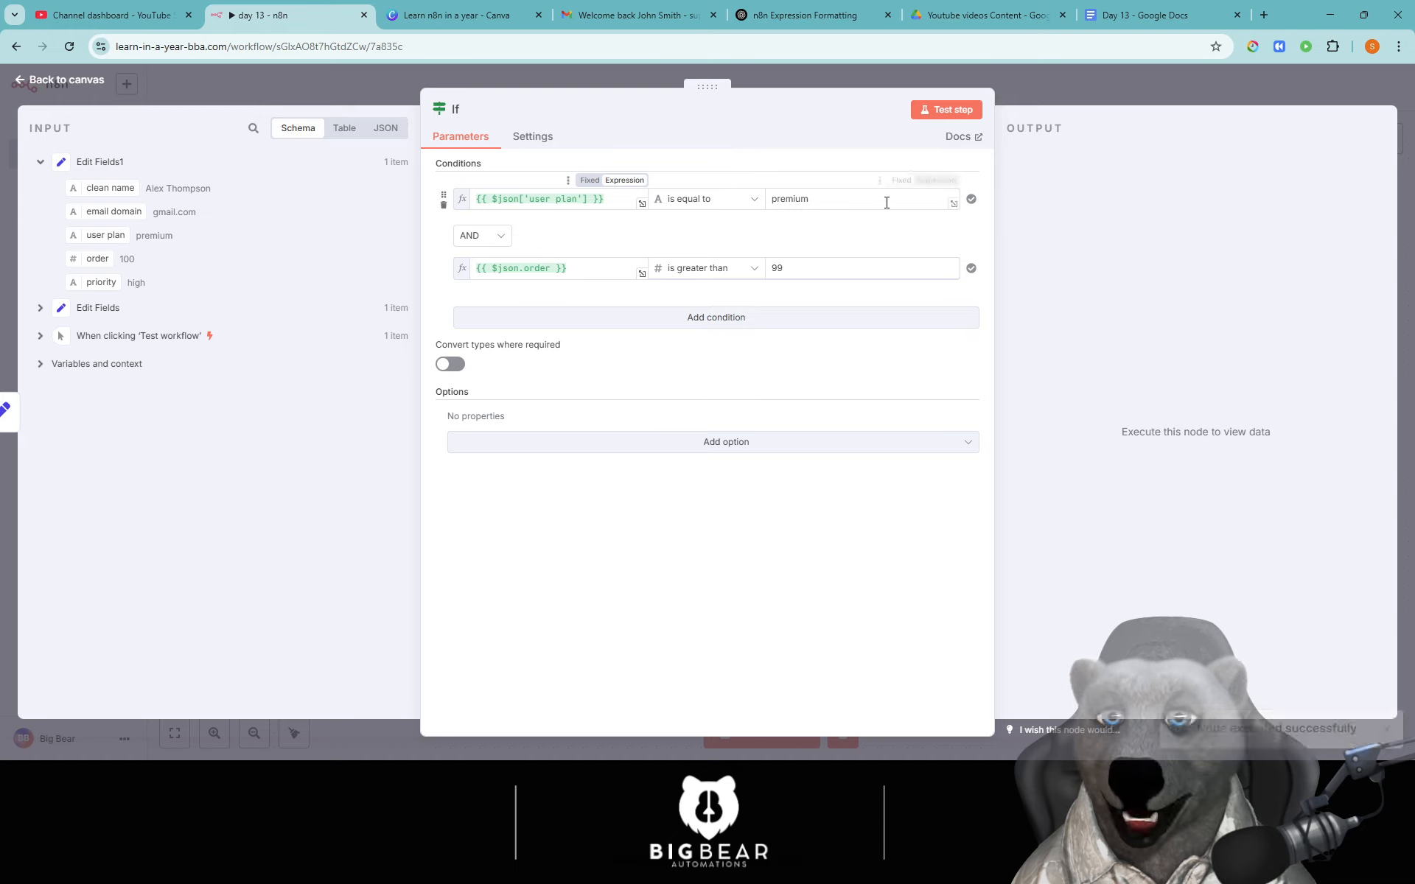
left_click(442, 205)
left_click_drag(578, 199, 450, 198)
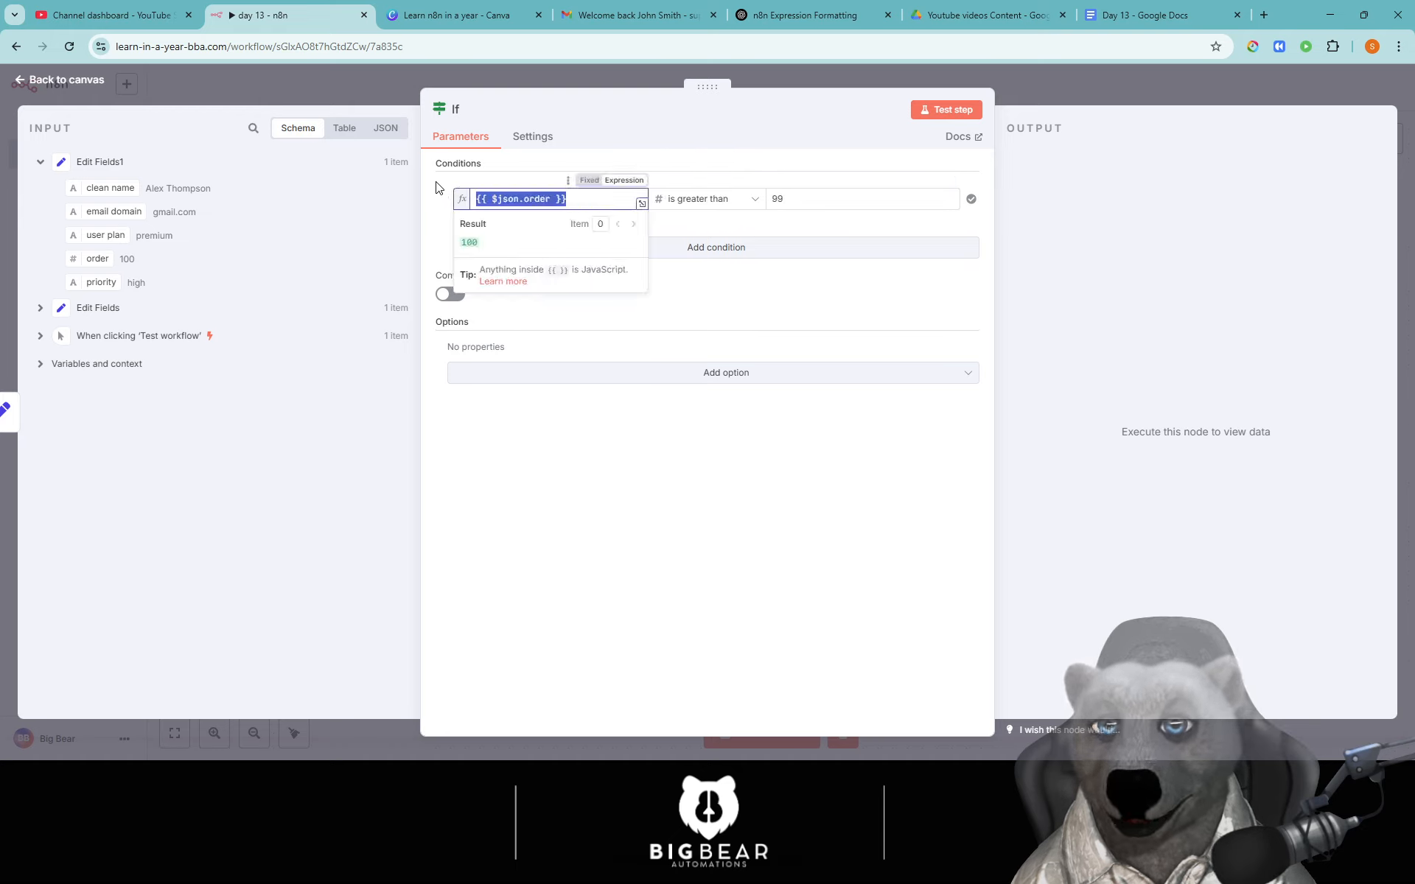
key("BackSpace")
left_click_drag(101, 282, 519, 203)
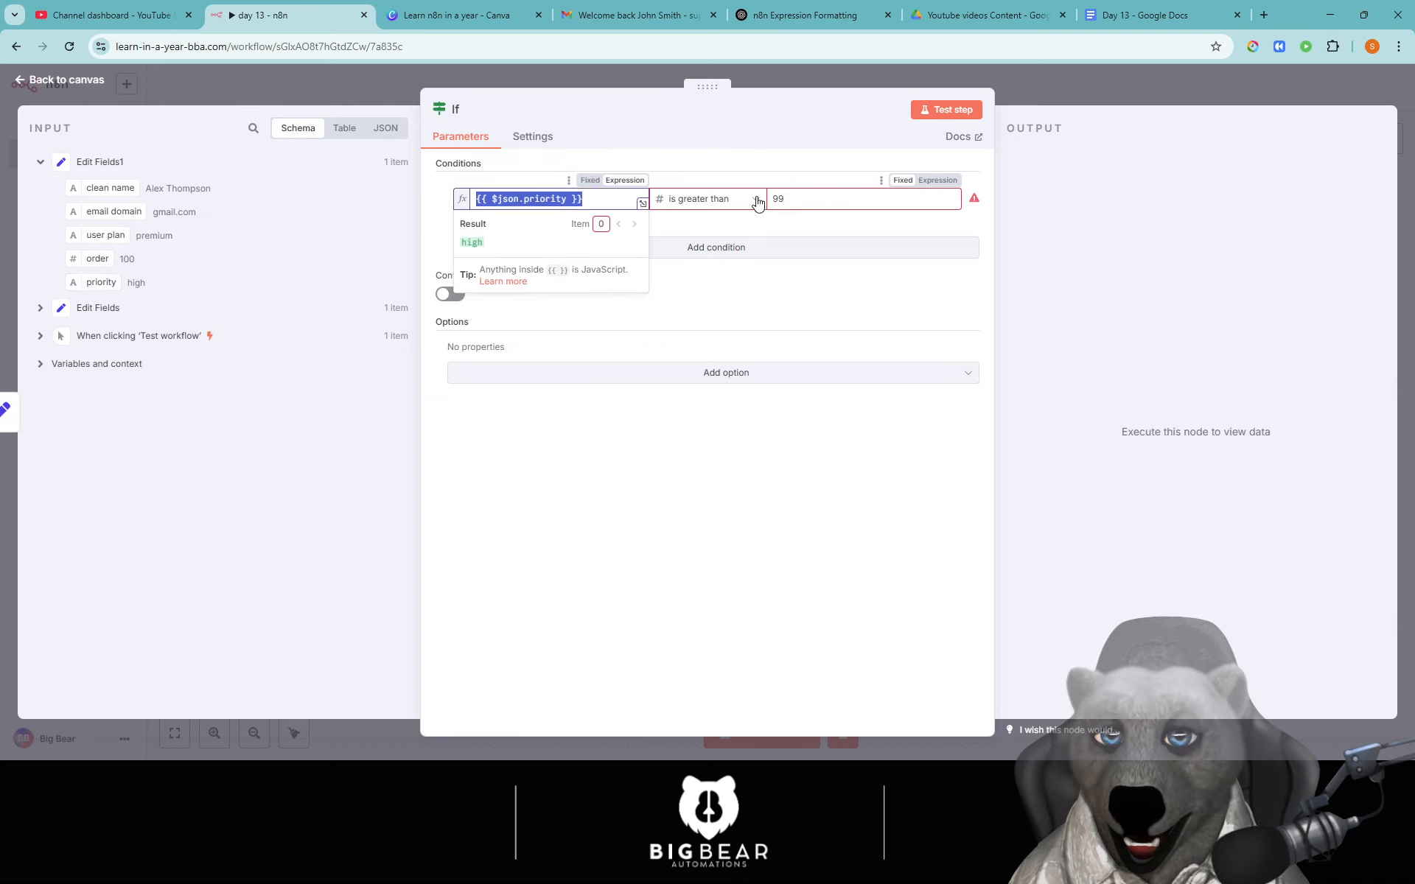
Set the priority condition to the String comparison is equal to high, test the If node and return to the canvas.
left_click(707, 199)
mouse_move(728, 240)
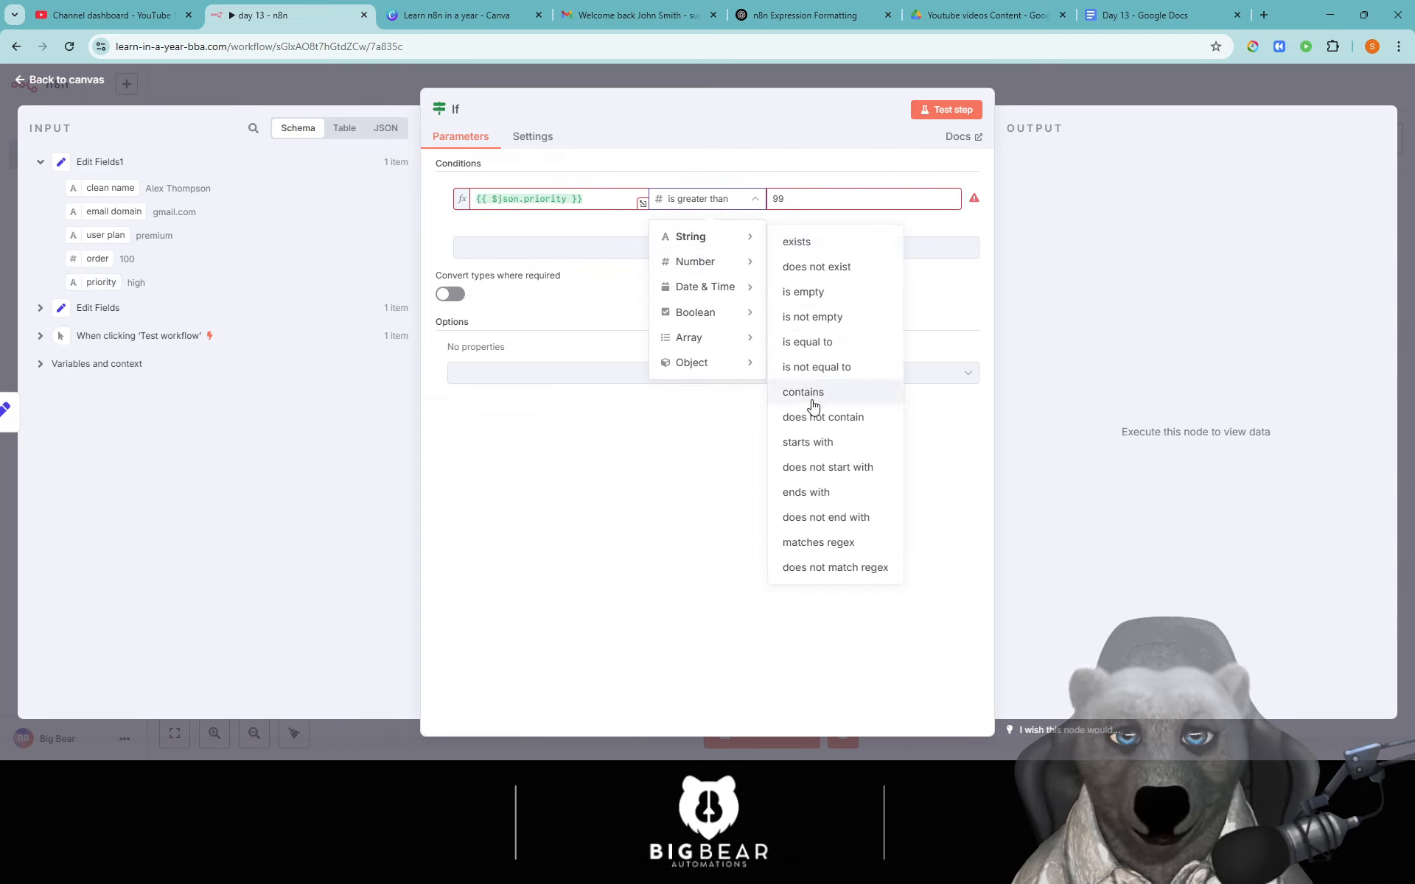
left_click(811, 342)
left_click(806, 197)
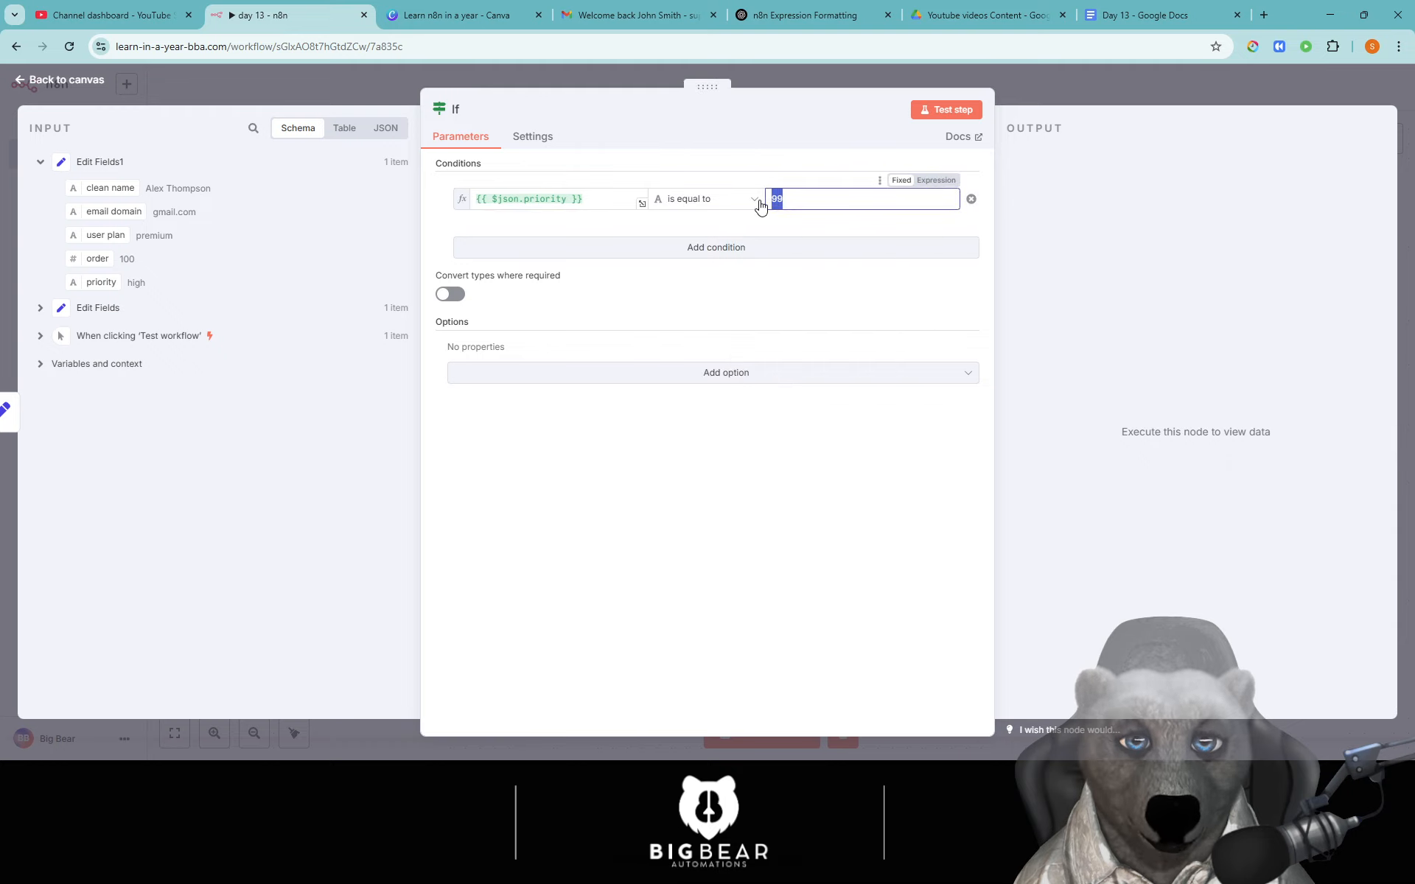
type("high")
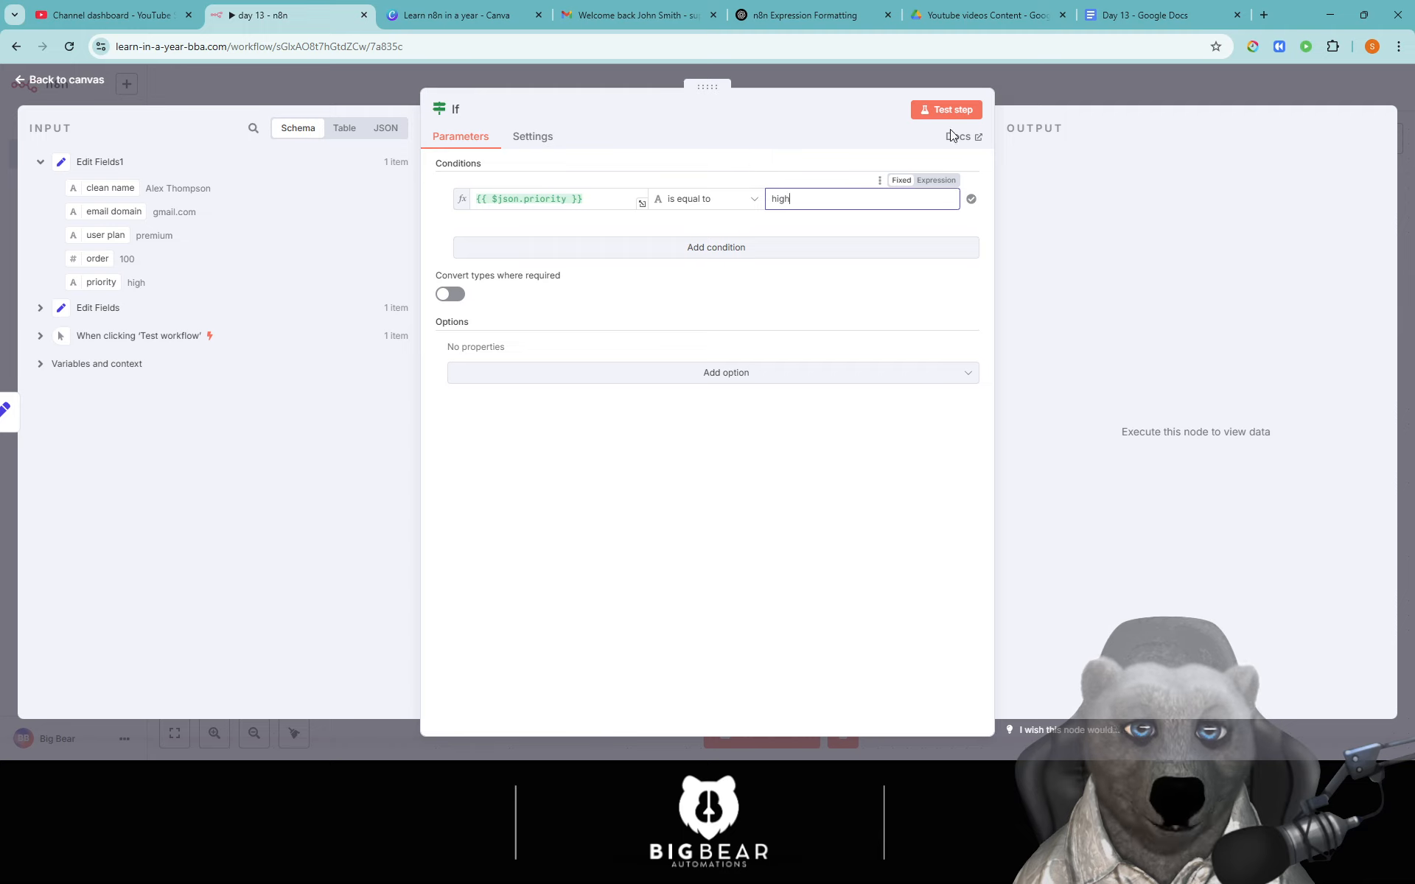
left_click(948, 110)
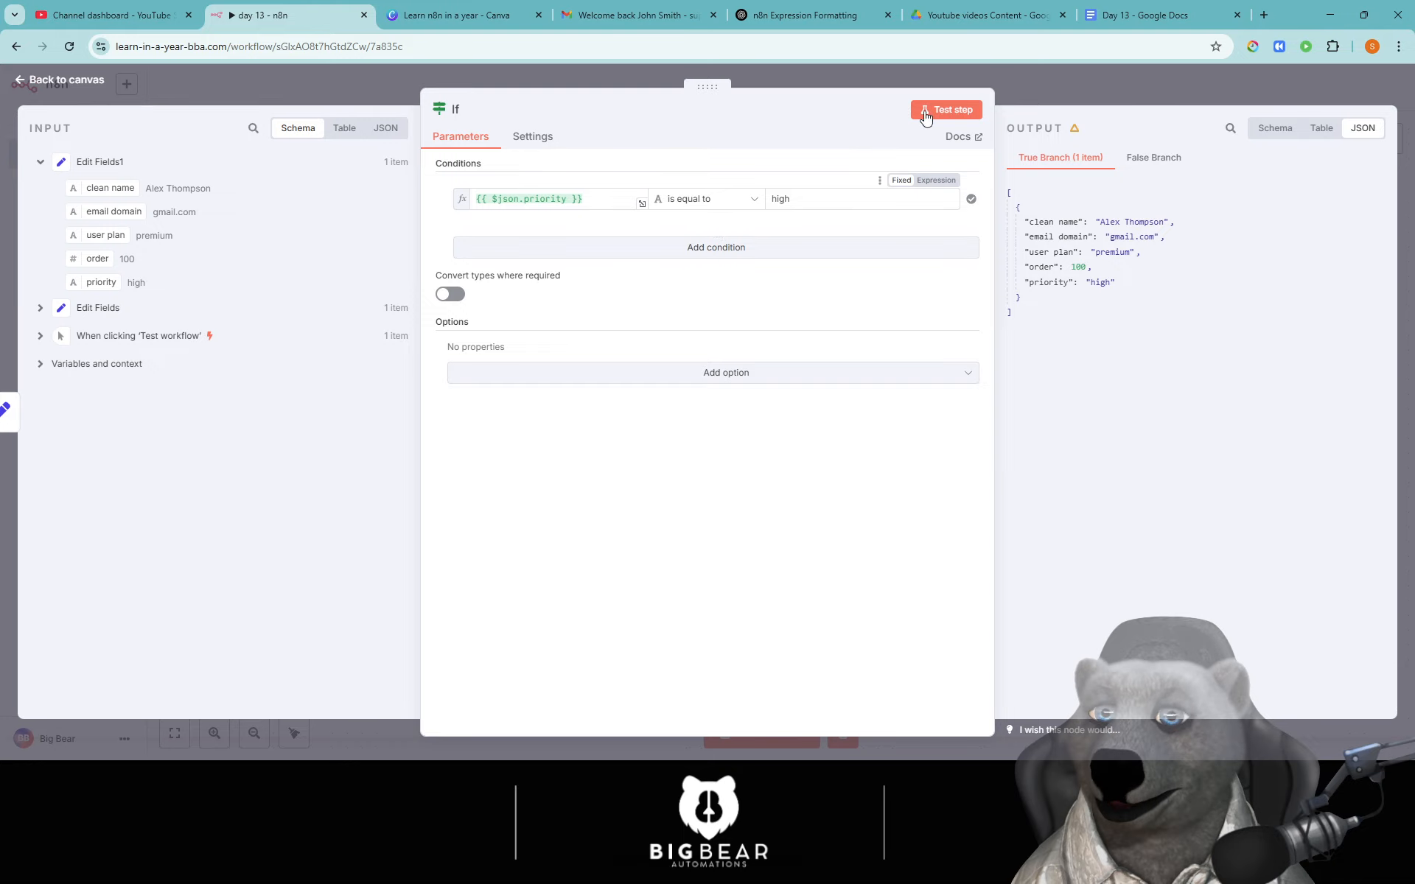
left_click(1039, 90)
Add another If node on the first If node's true branch.
scroll(992, 342, "right", 3)
scroll(992, 341, "down", 1)
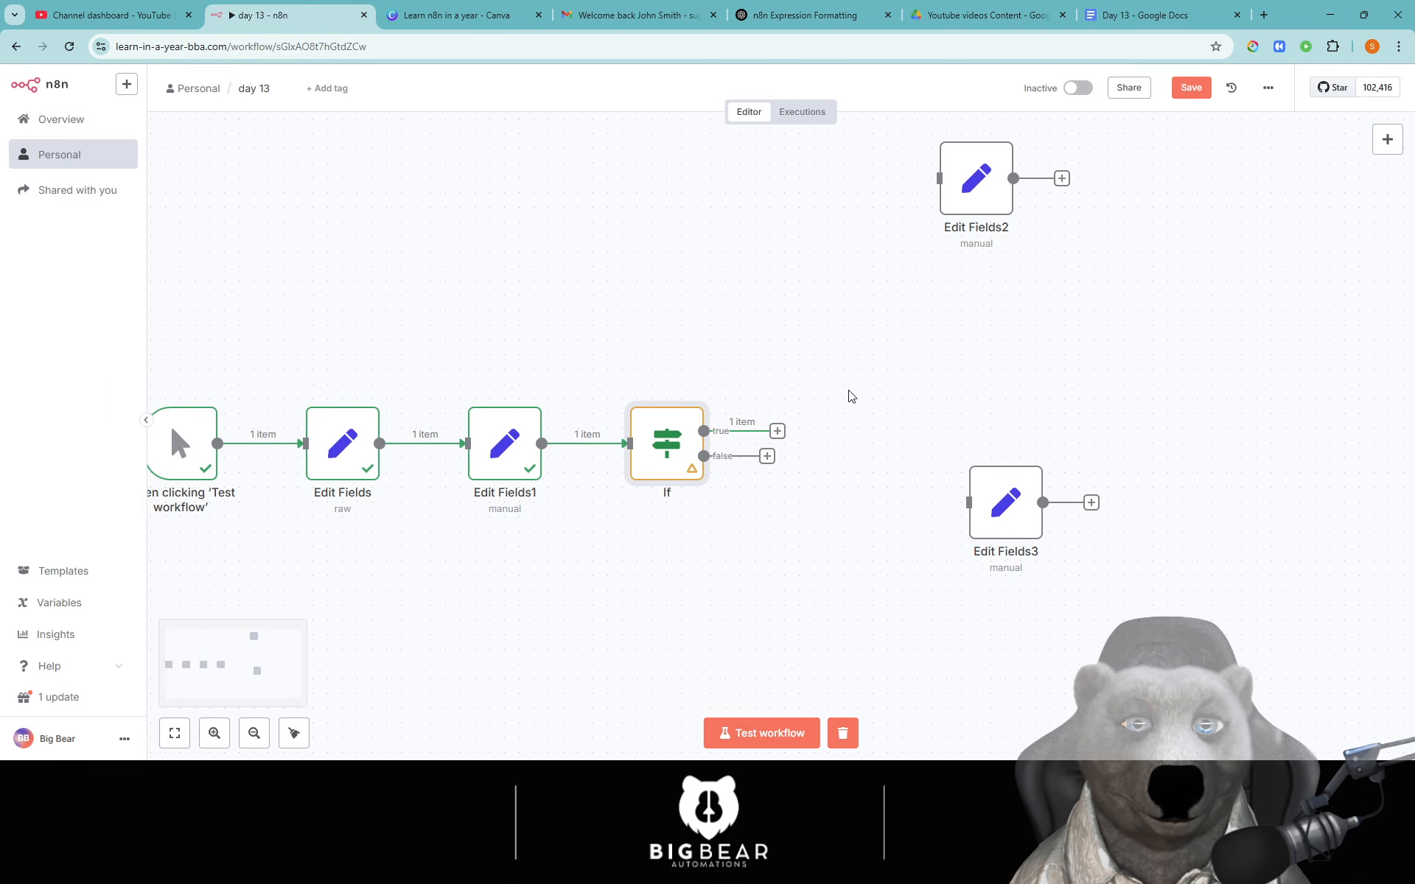
left_click(777, 432)
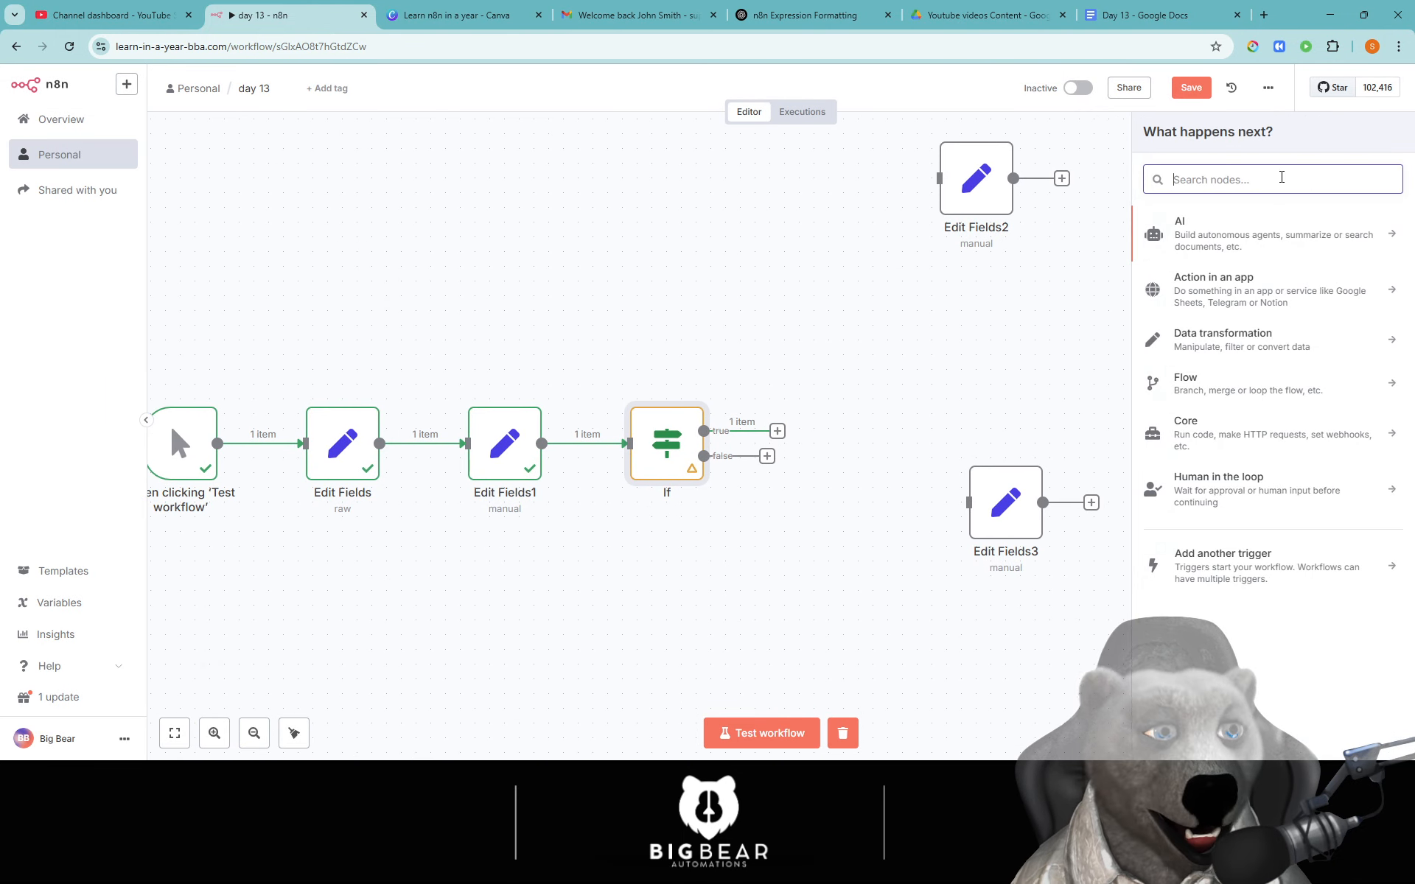
type("if")
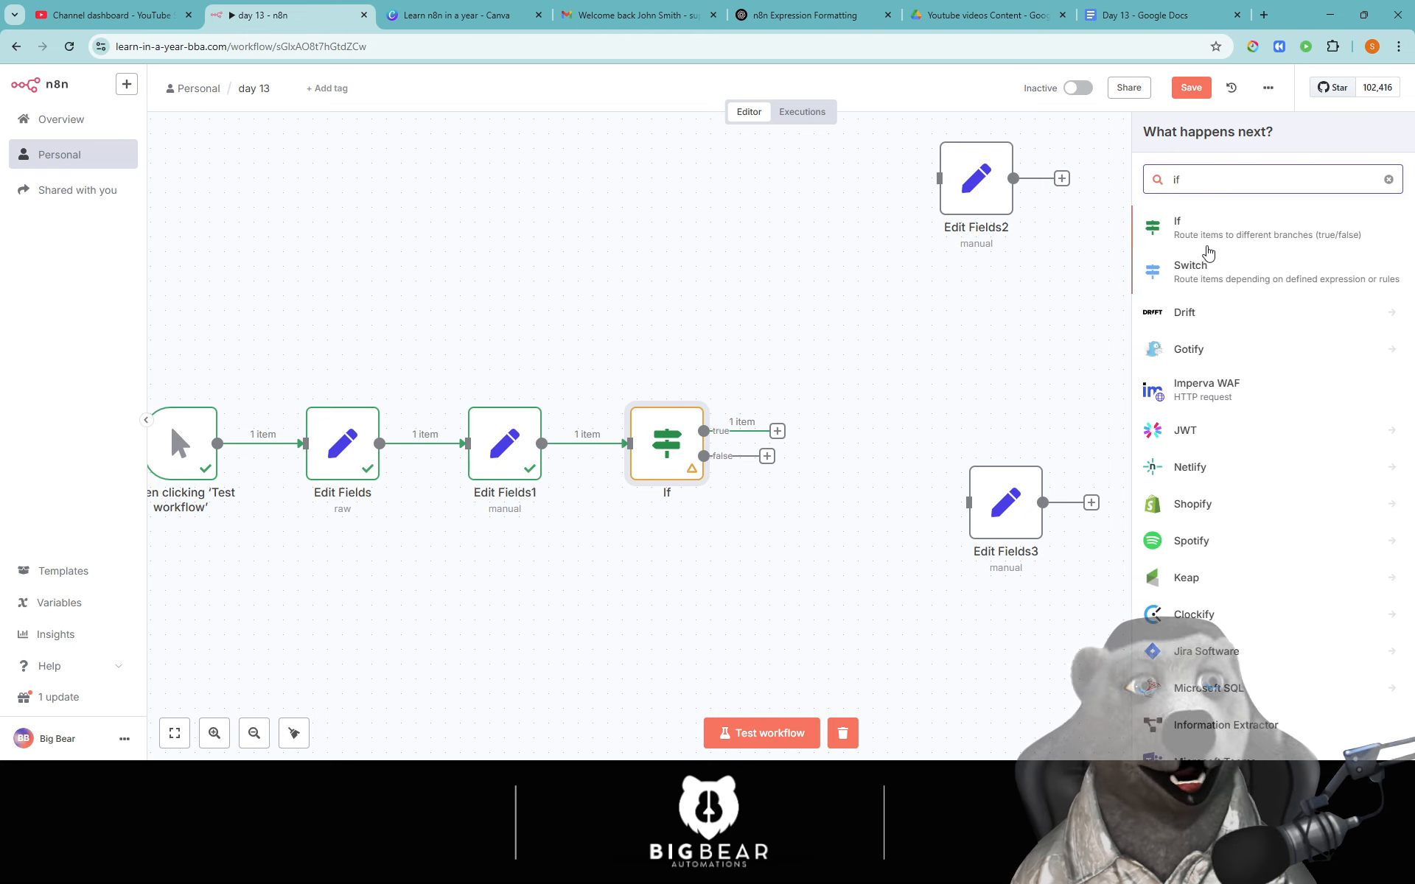
key("Return")
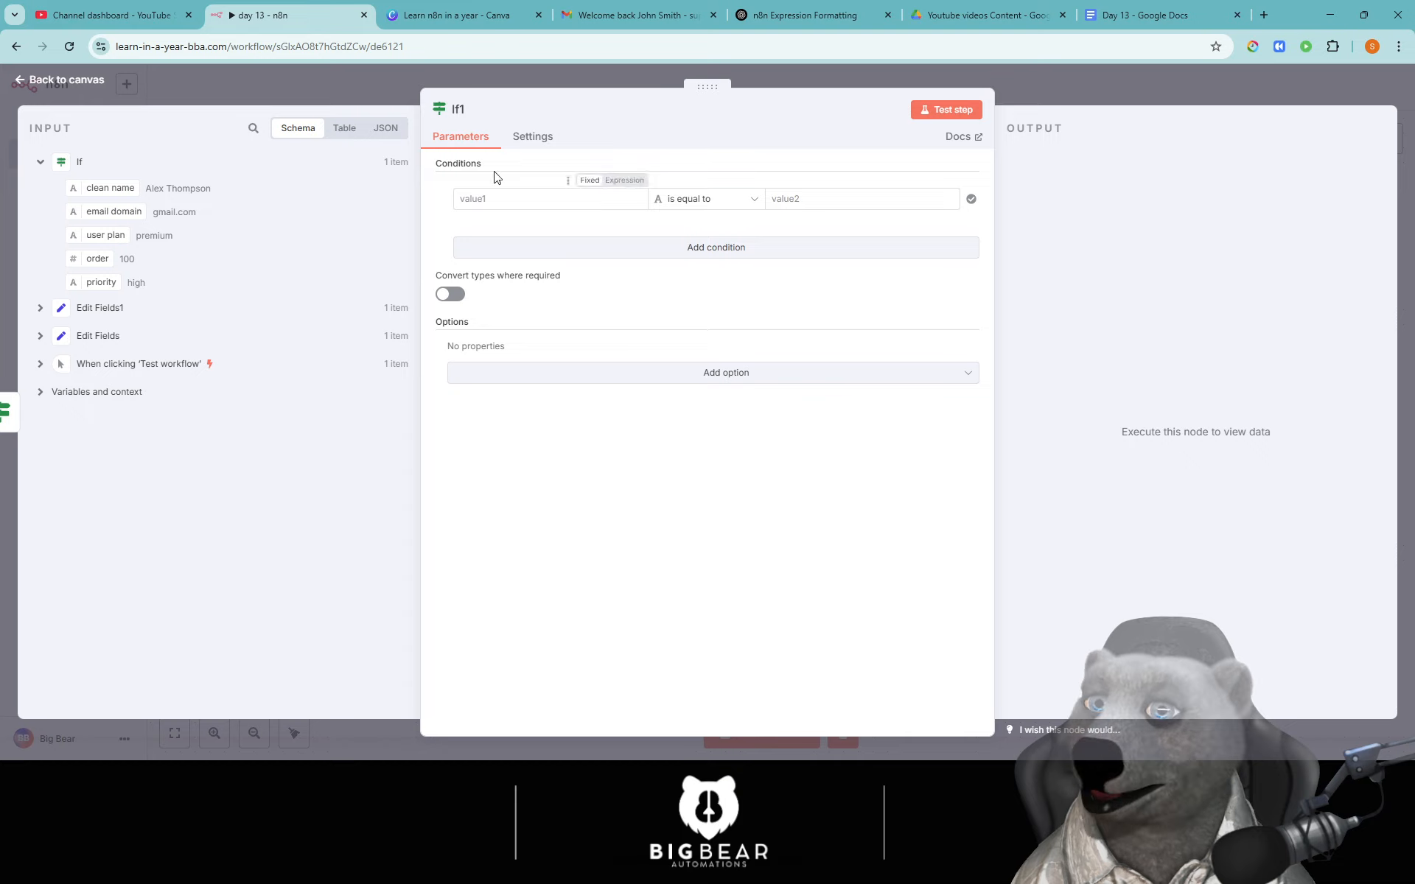
Set the If1 condition to check that the email domain field is equal to gmail.com and return to the canvas.
left_click_drag(131, 208, 570, 199)
left_click(776, 198)
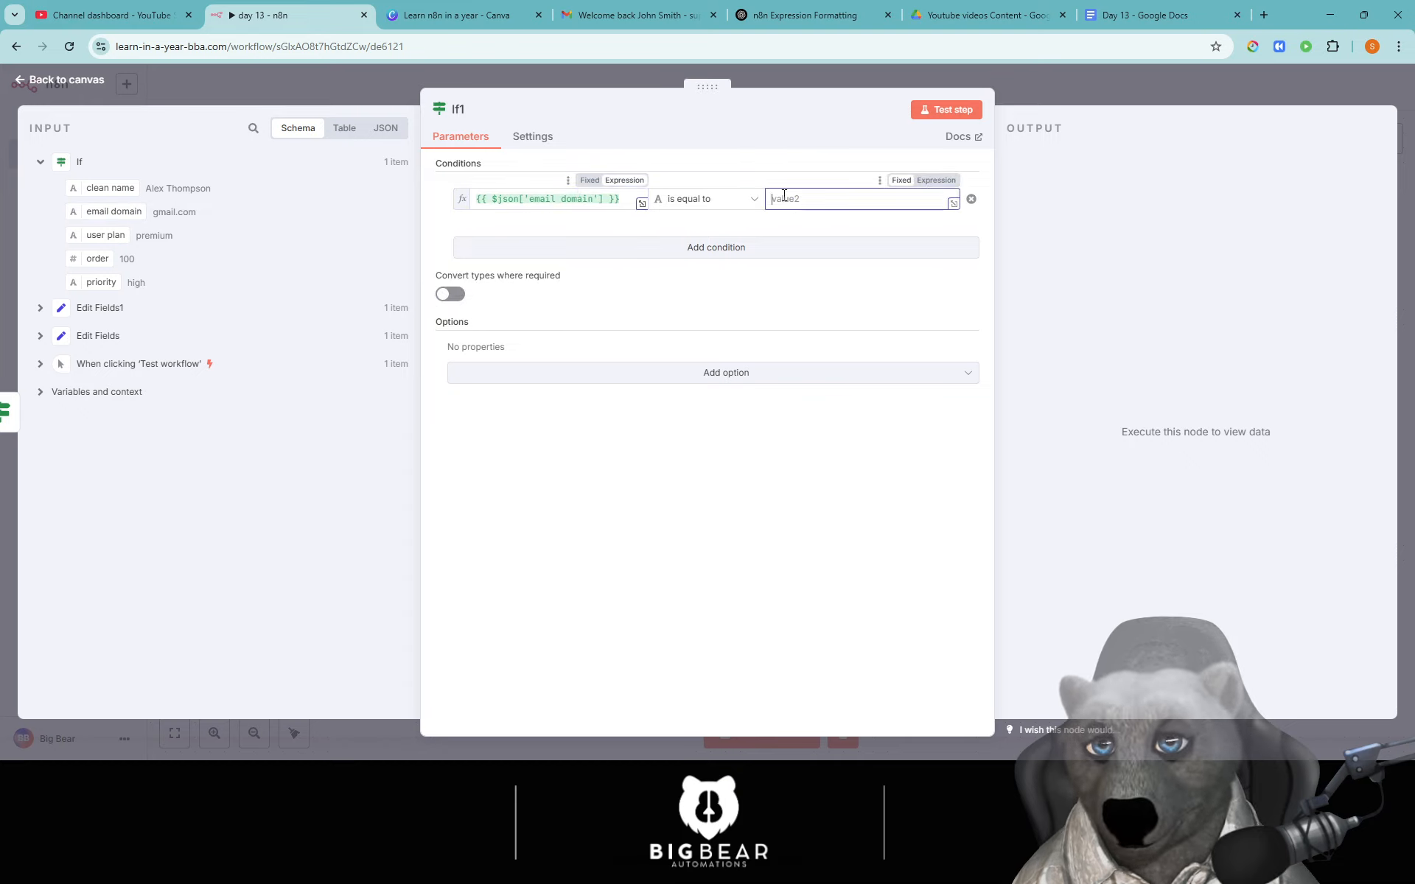
type("gmail.com")
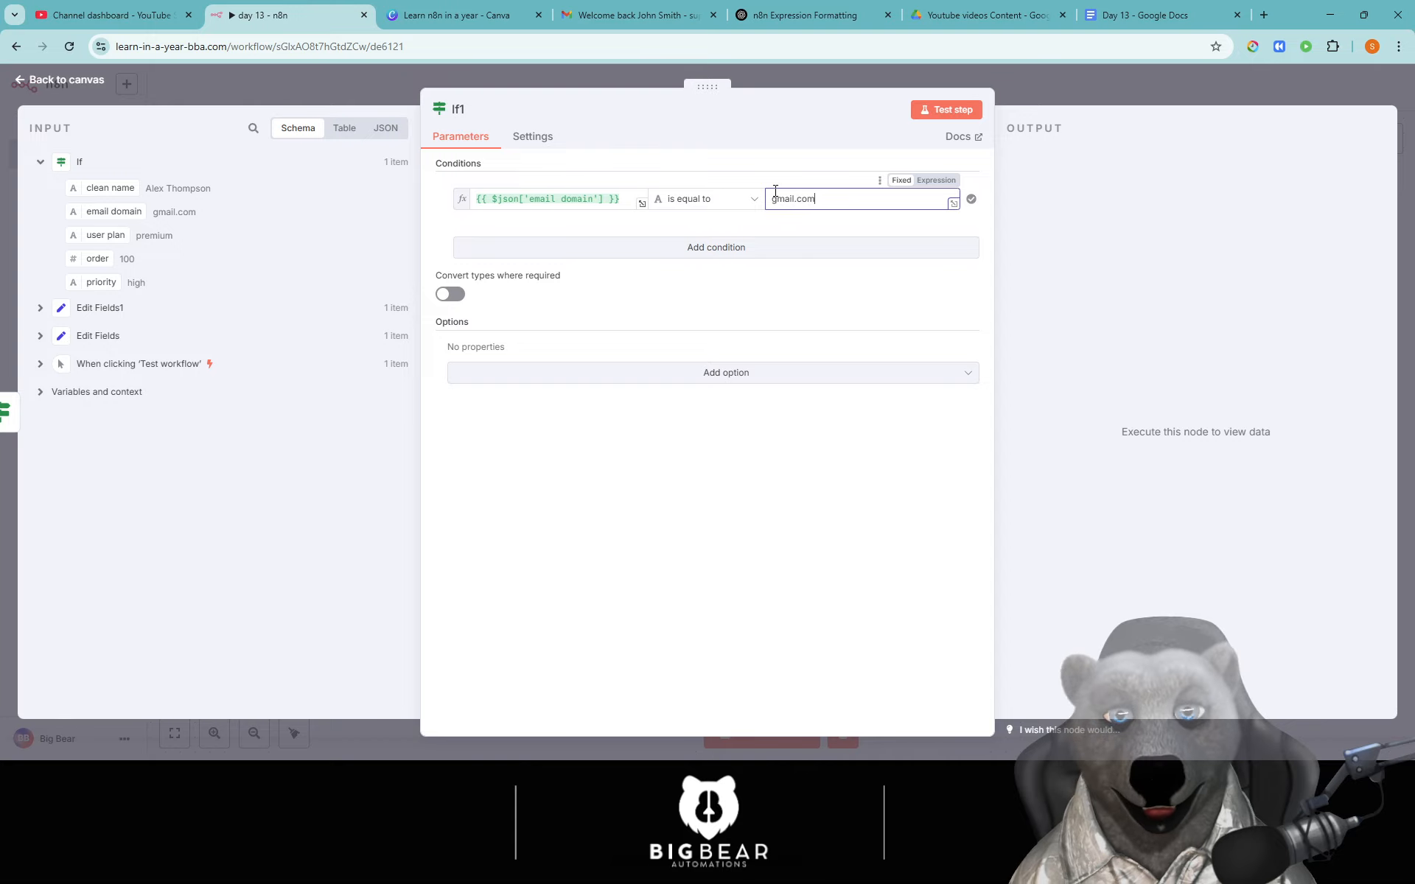
left_click(1081, 88)
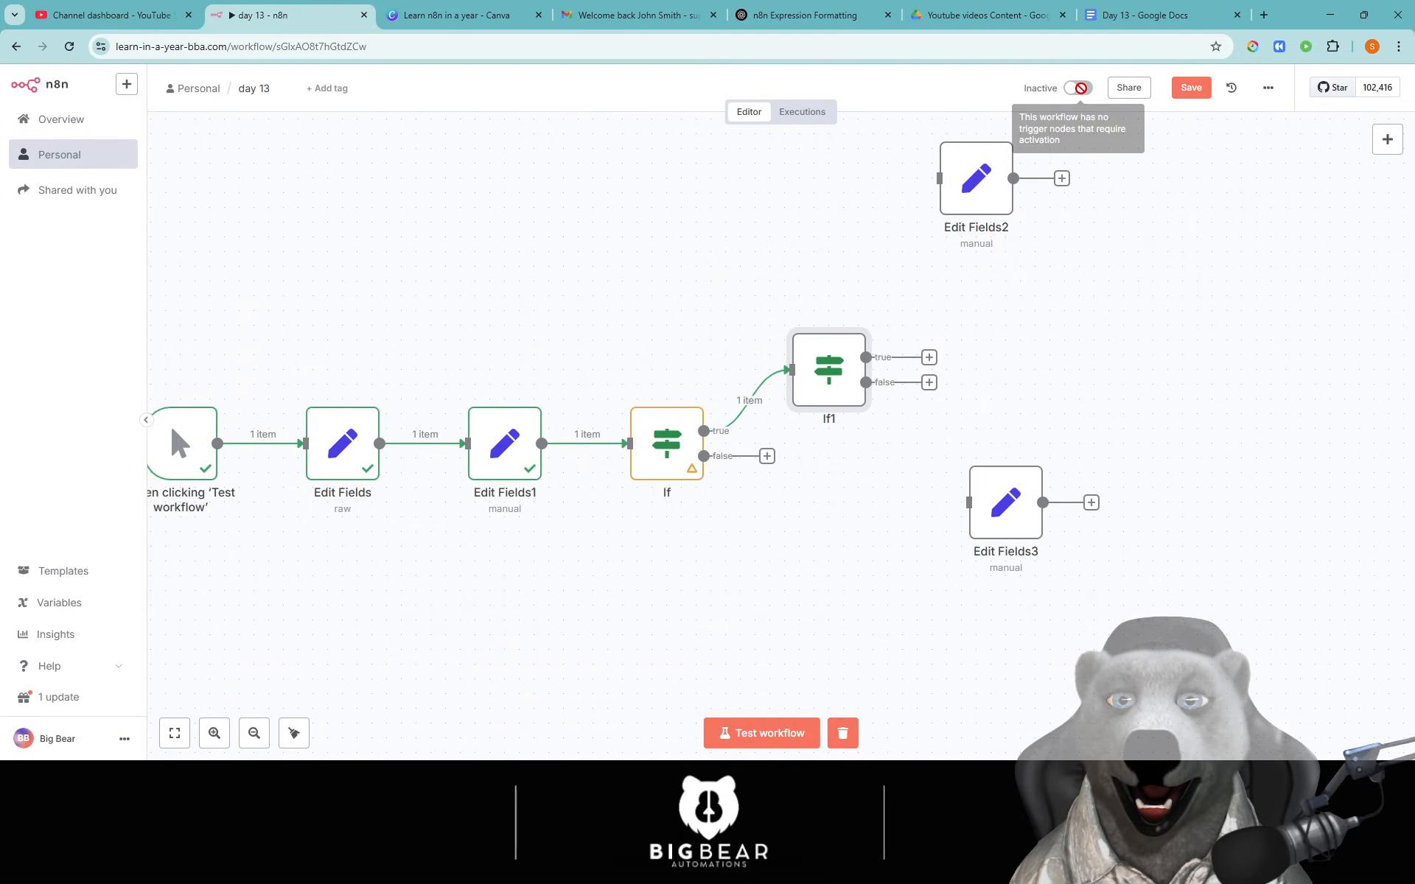
Run the whole workflow and check the If1 node's result.
left_click(726, 725)
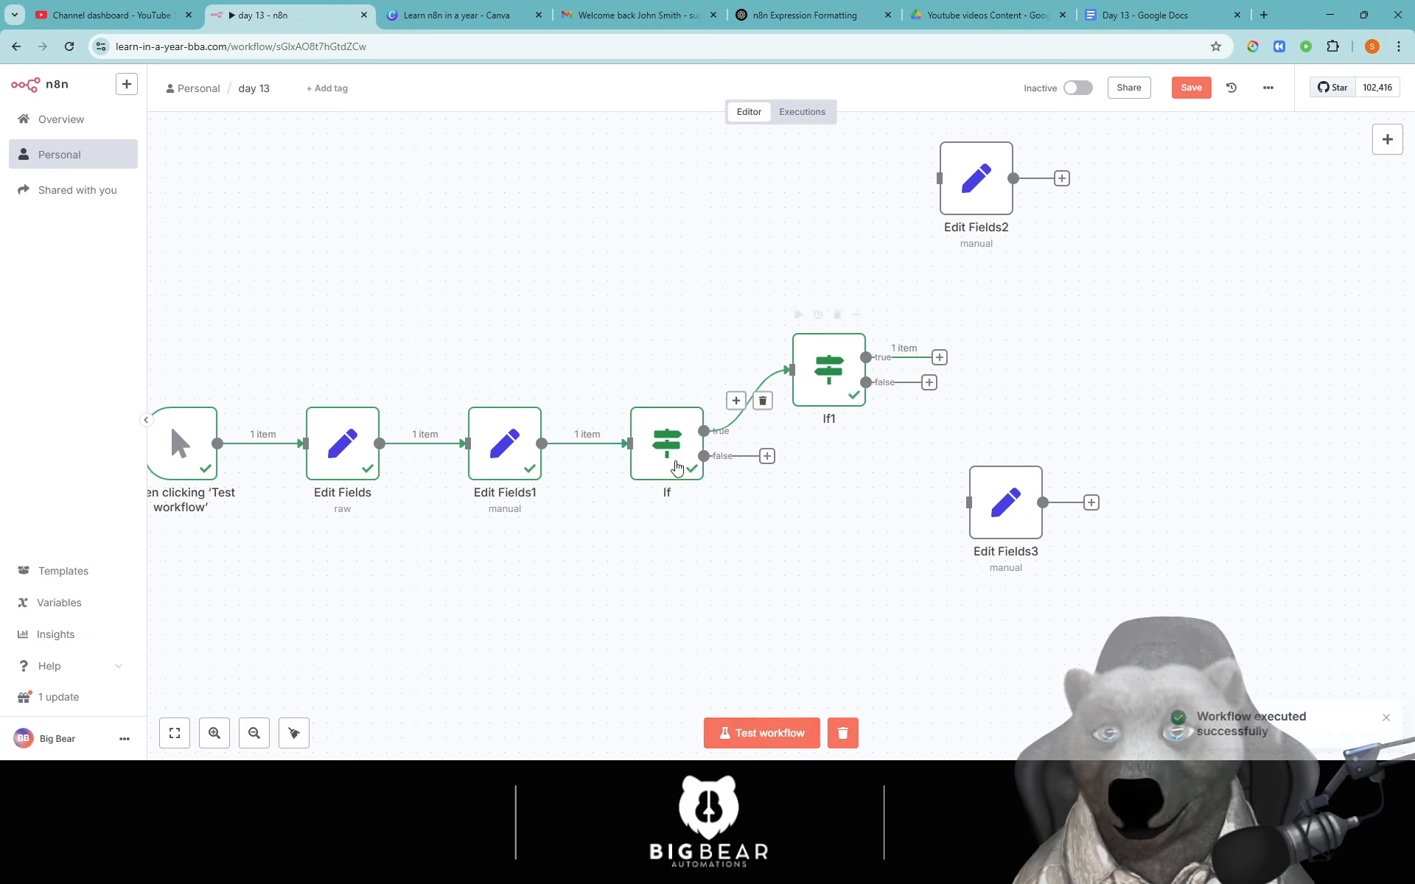
double_click(840, 348)
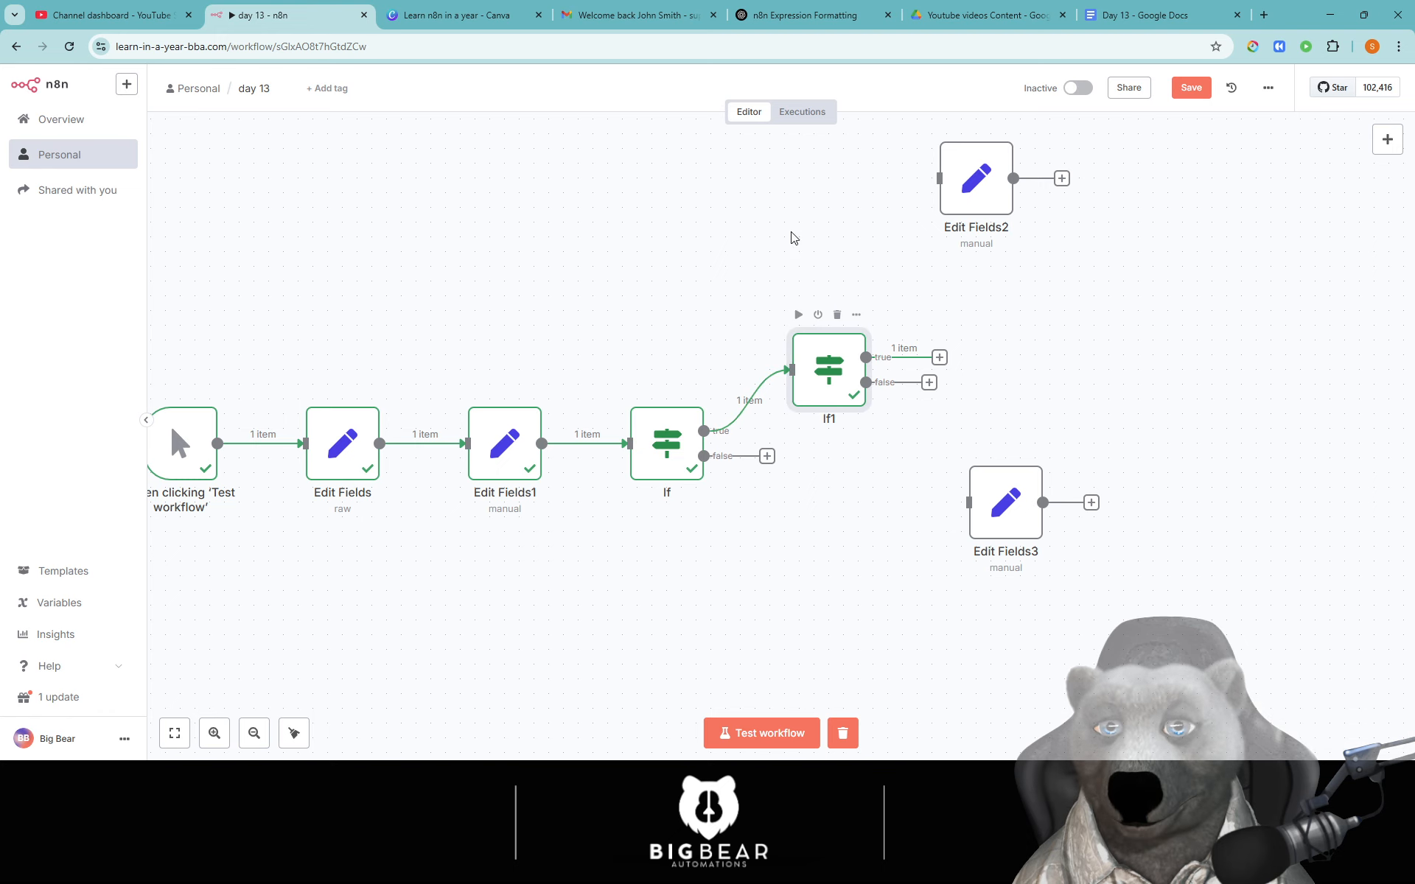
left_click(833, 69)
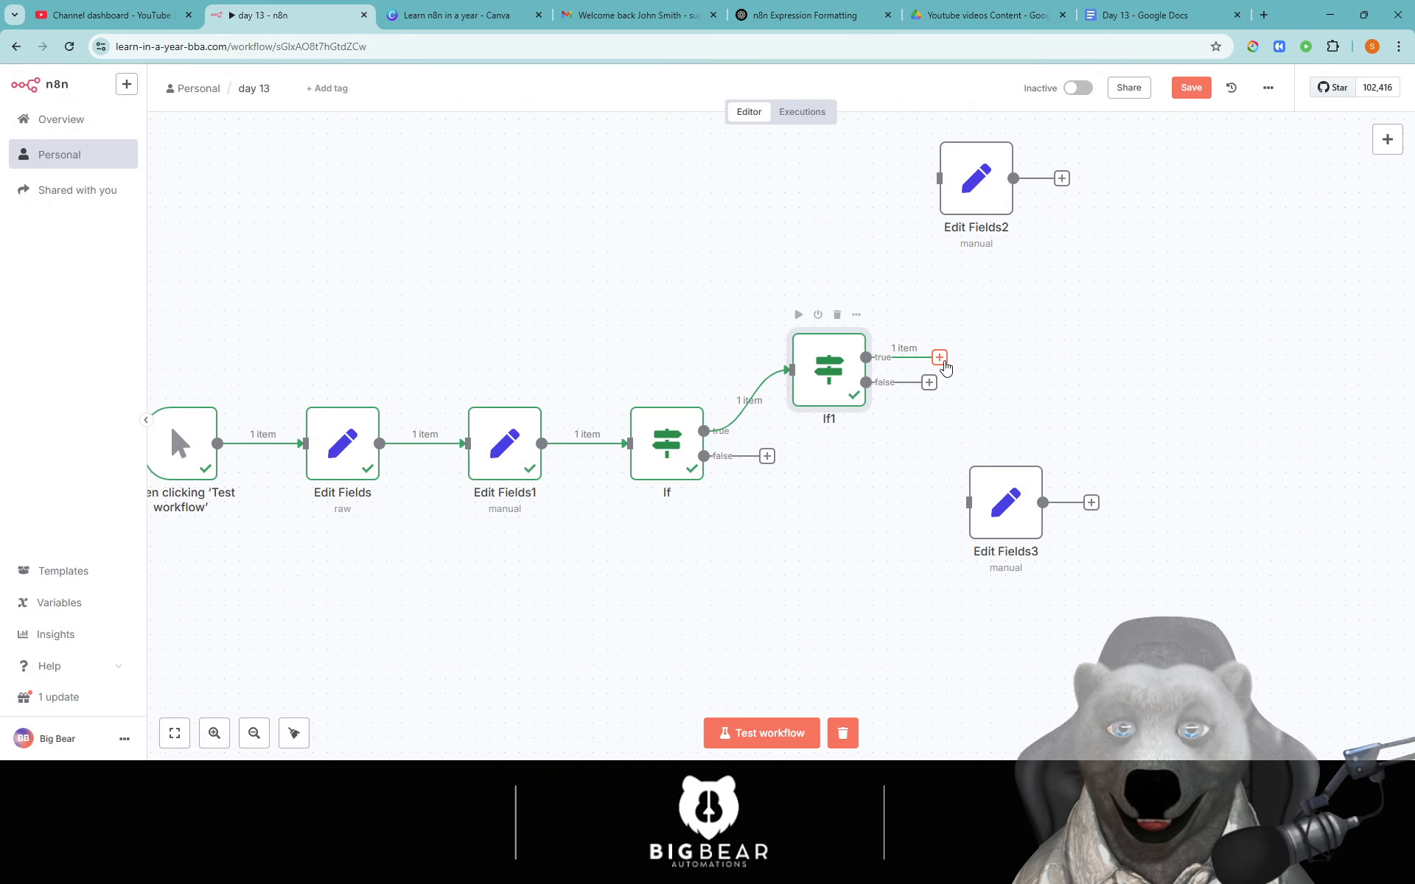
Add a third If node on the If1 node's true branch.
left_click(939, 356)
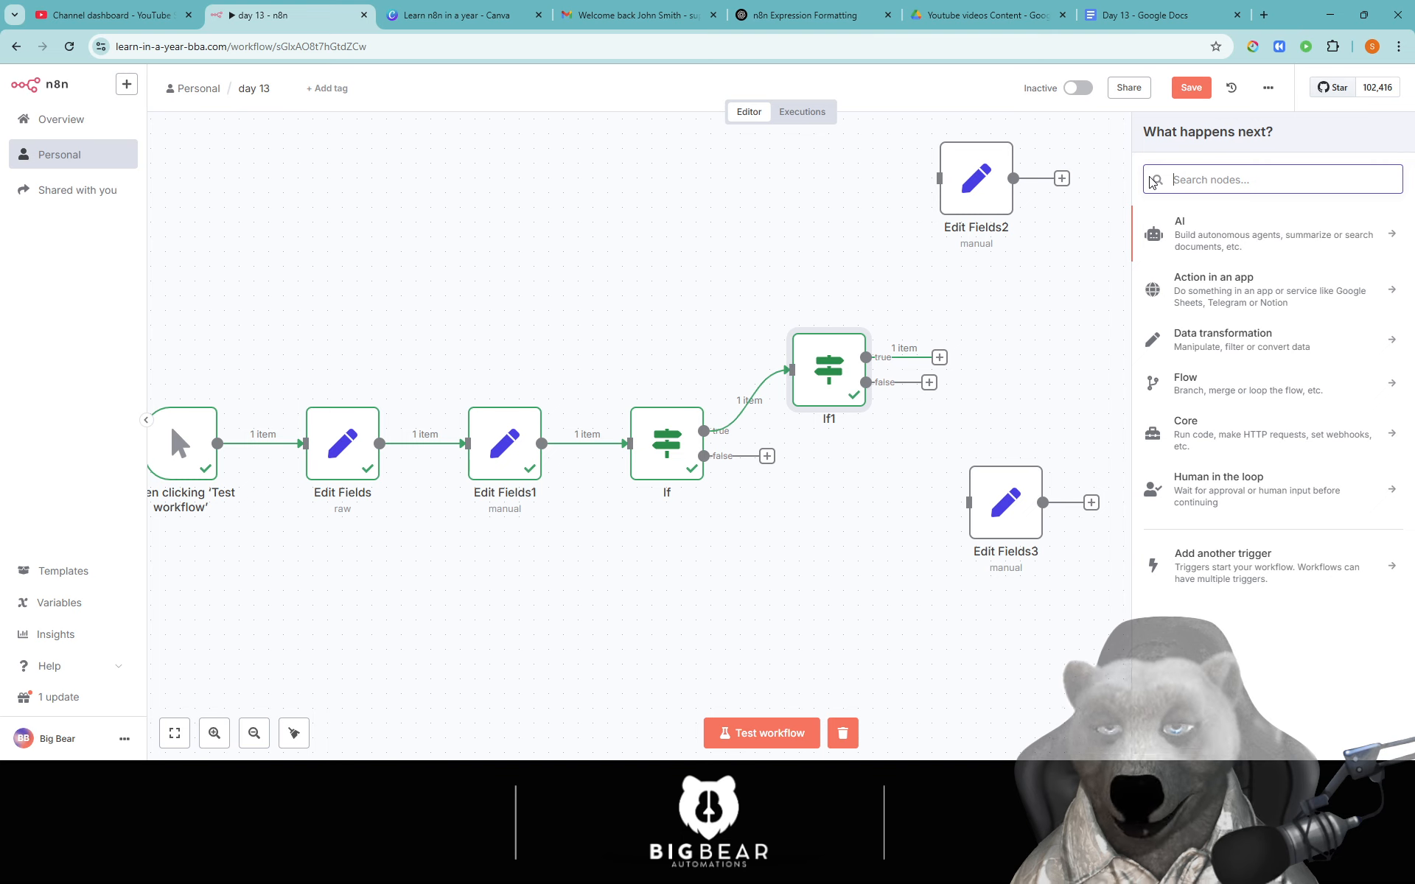
type("if")
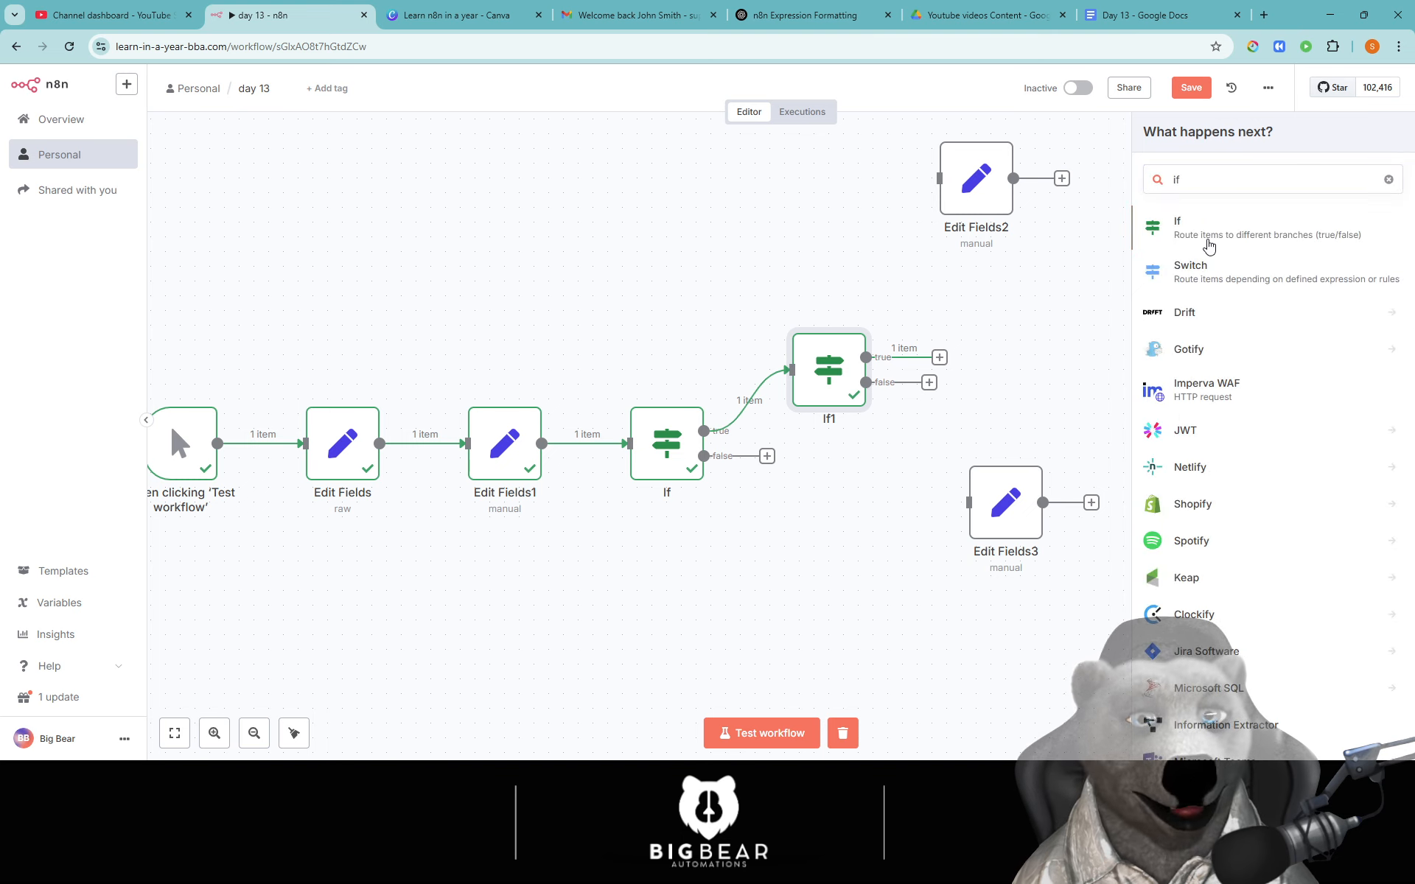
left_click(1209, 239)
Set the If2 condition to check that the user plan field is equal to premium and return to the canvas.
left_click(561, 197)
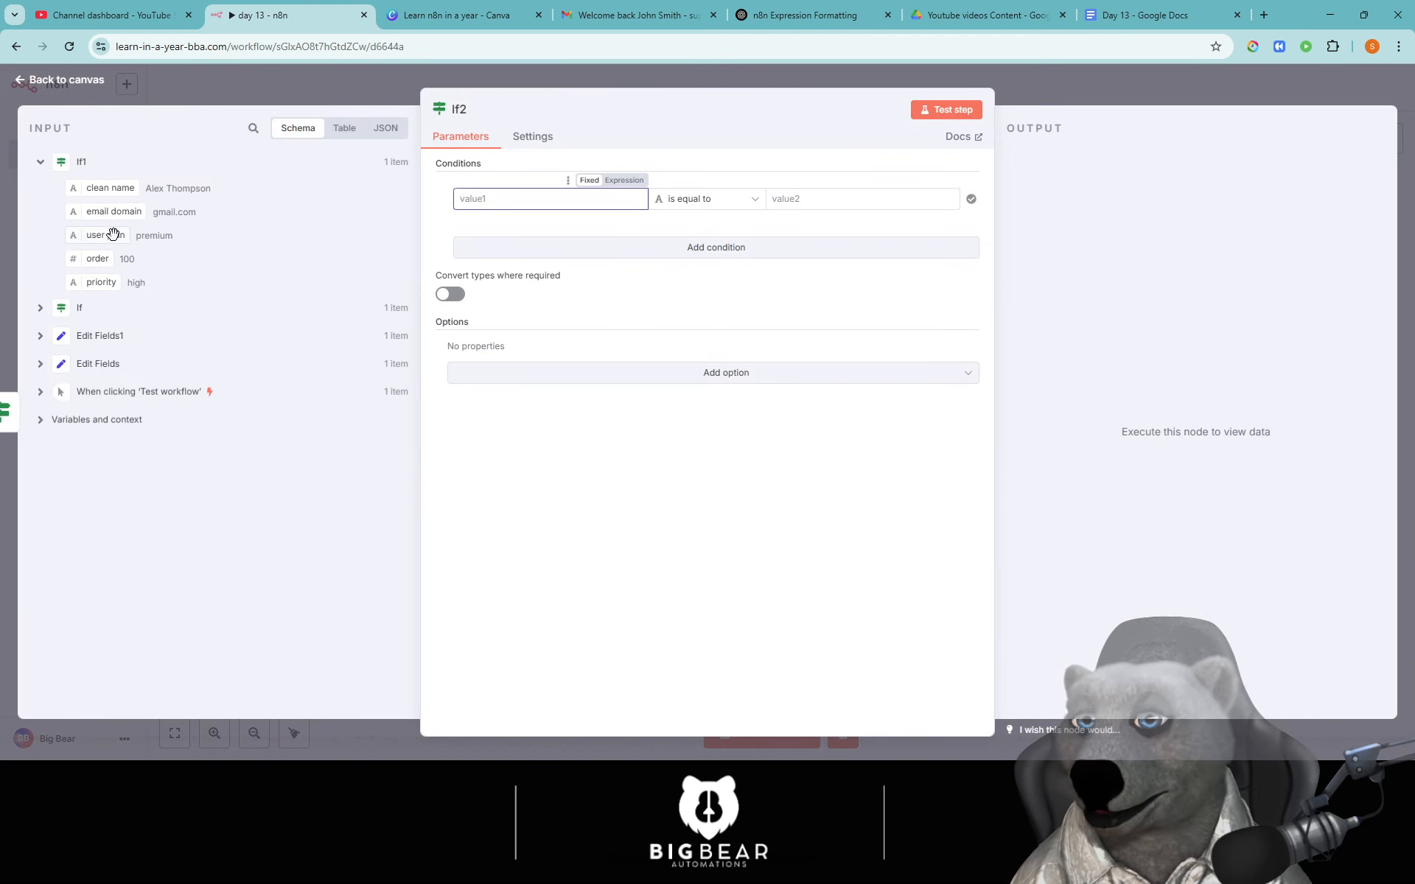
left_click_drag(97, 259, 492, 198)
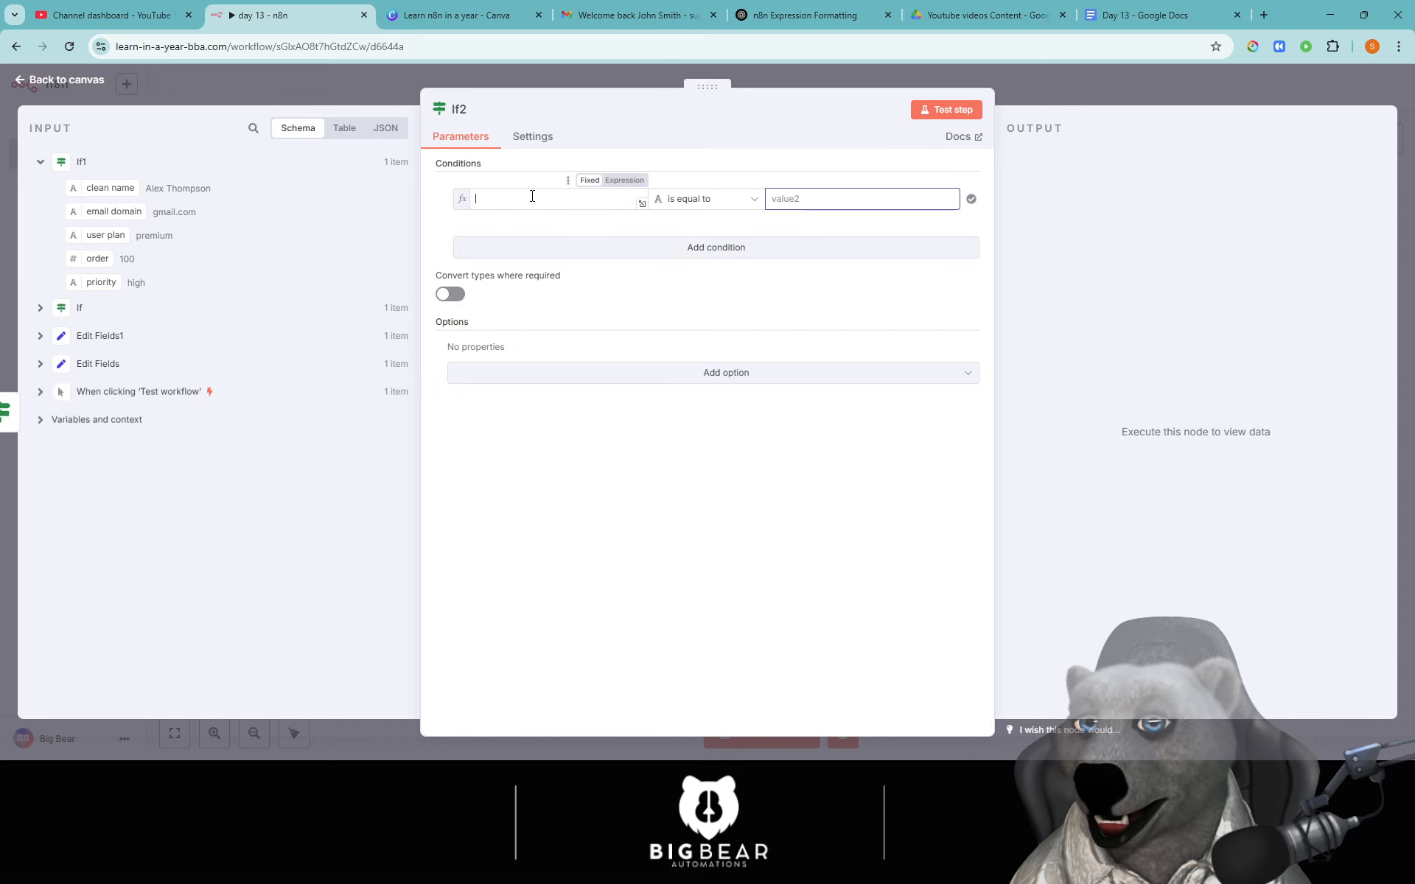
left_click(833, 202)
type("pre")
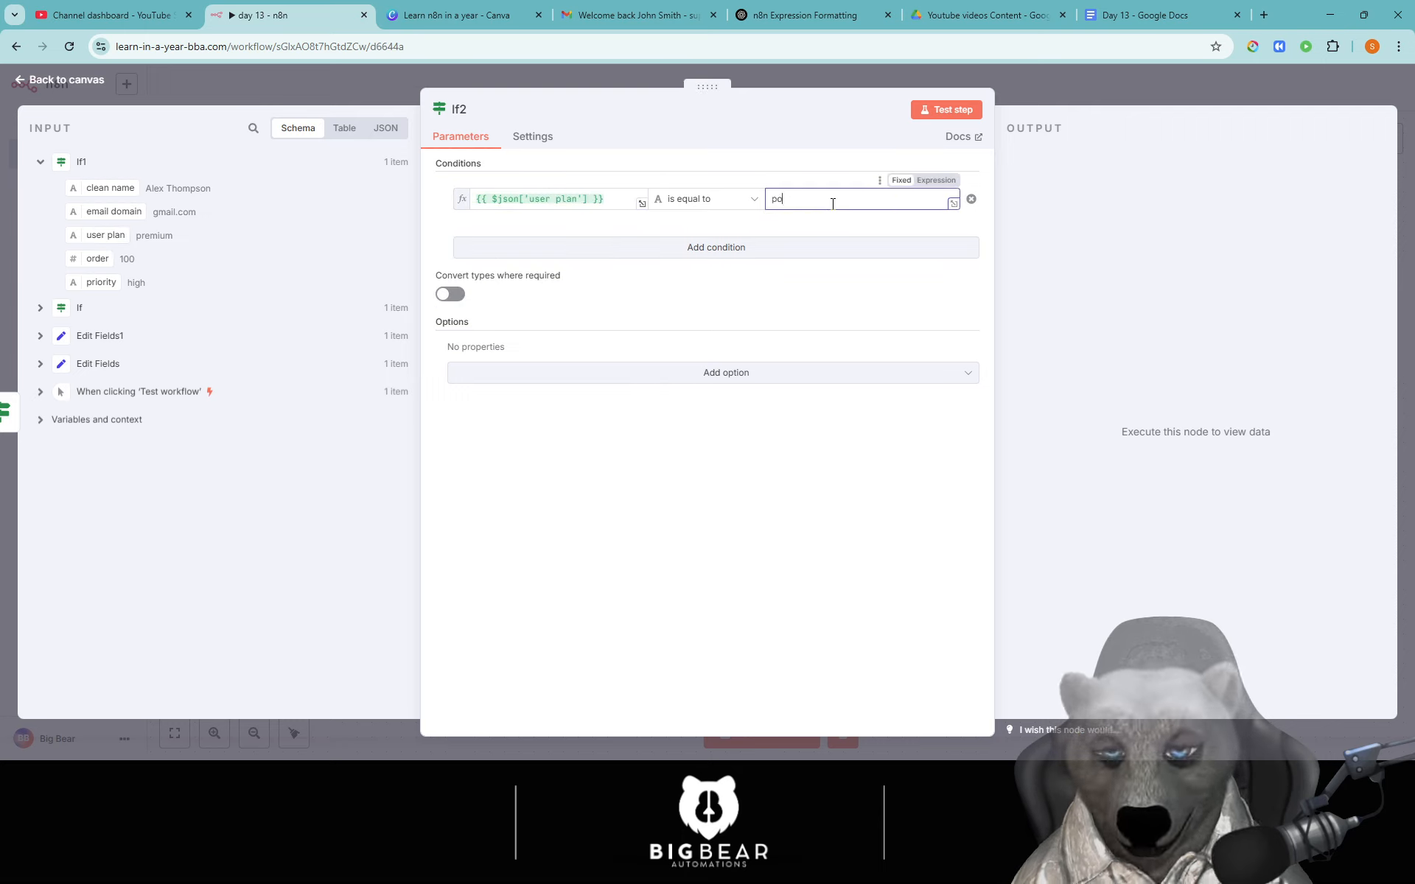
key("BackSpace")
type("emium")
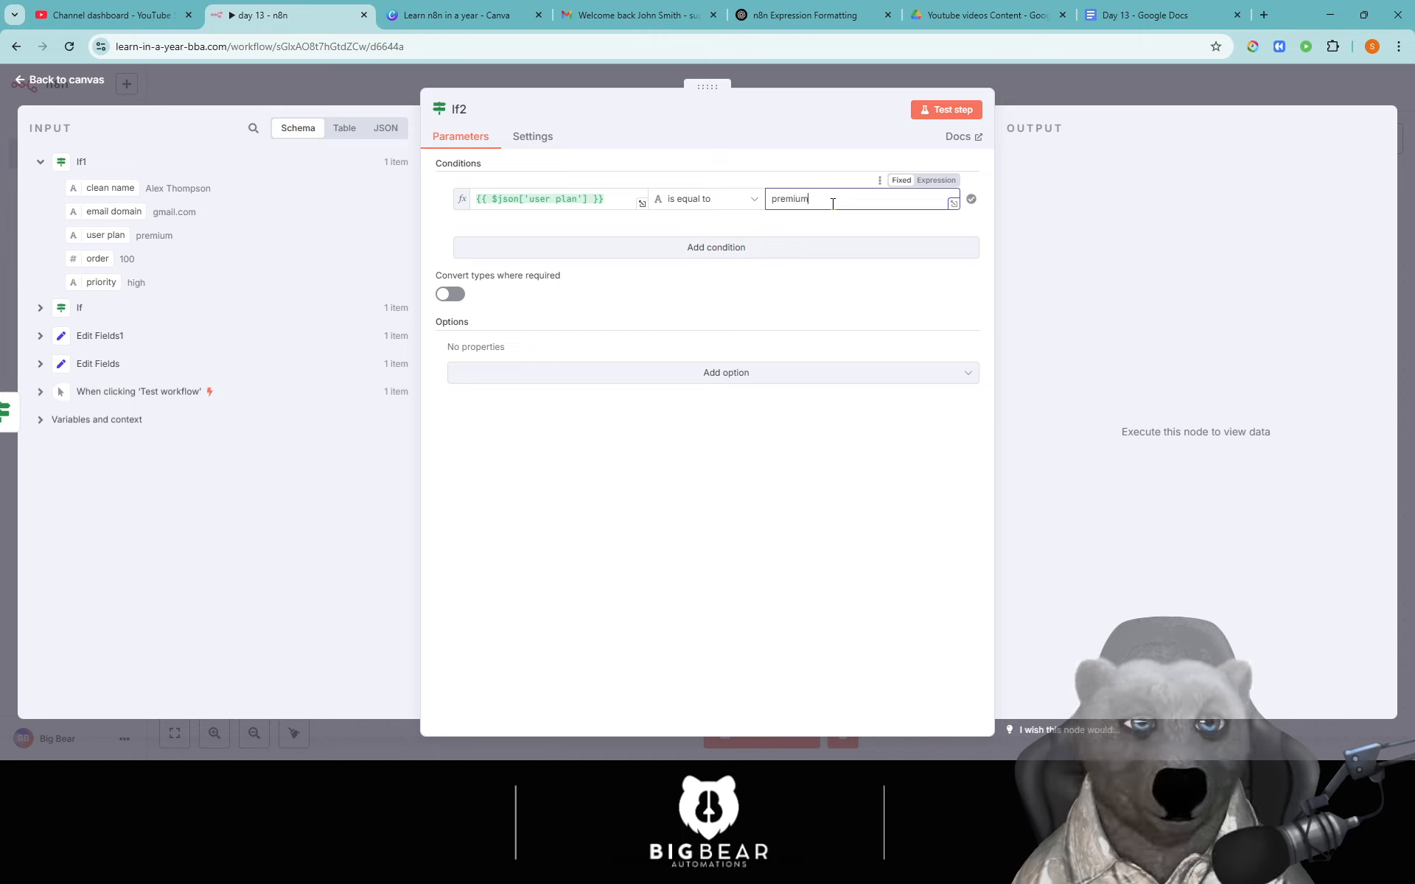
left_click(998, 76)
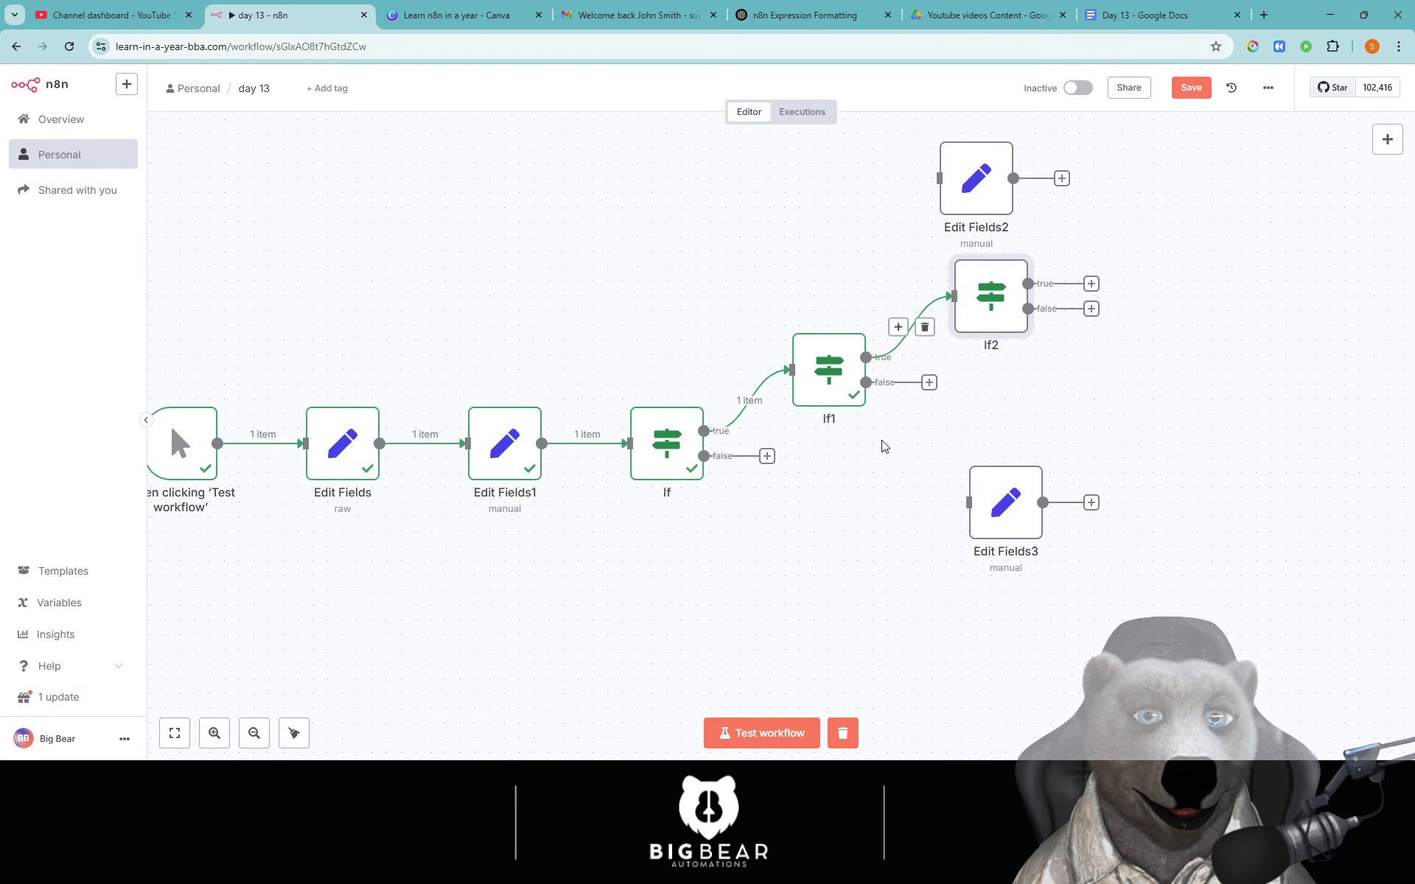
Run the workflow through all three If nodes and open the If2 node to inspect its output.
left_click(745, 738)
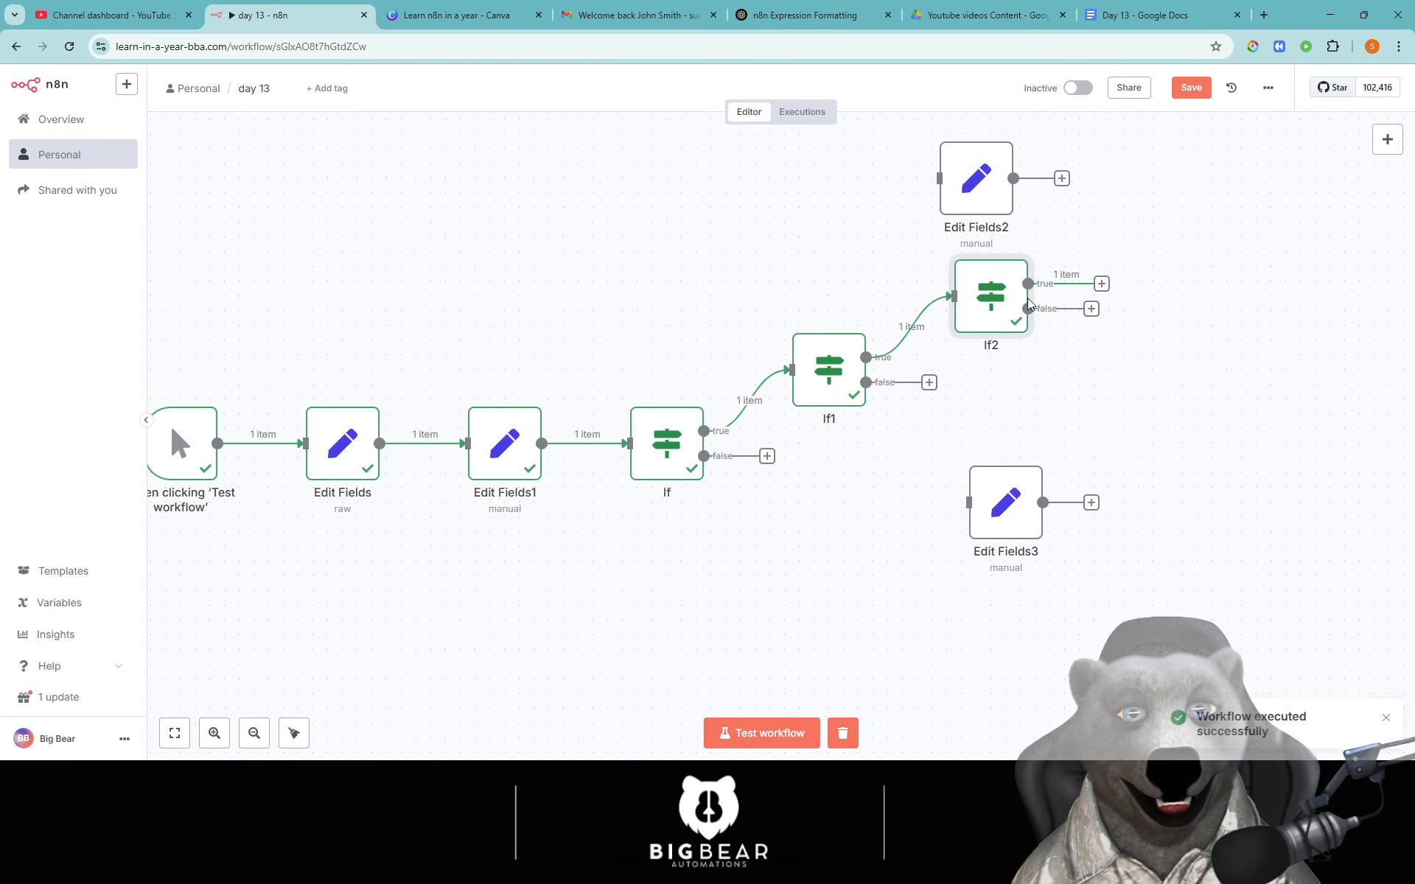
double_click(972, 347)
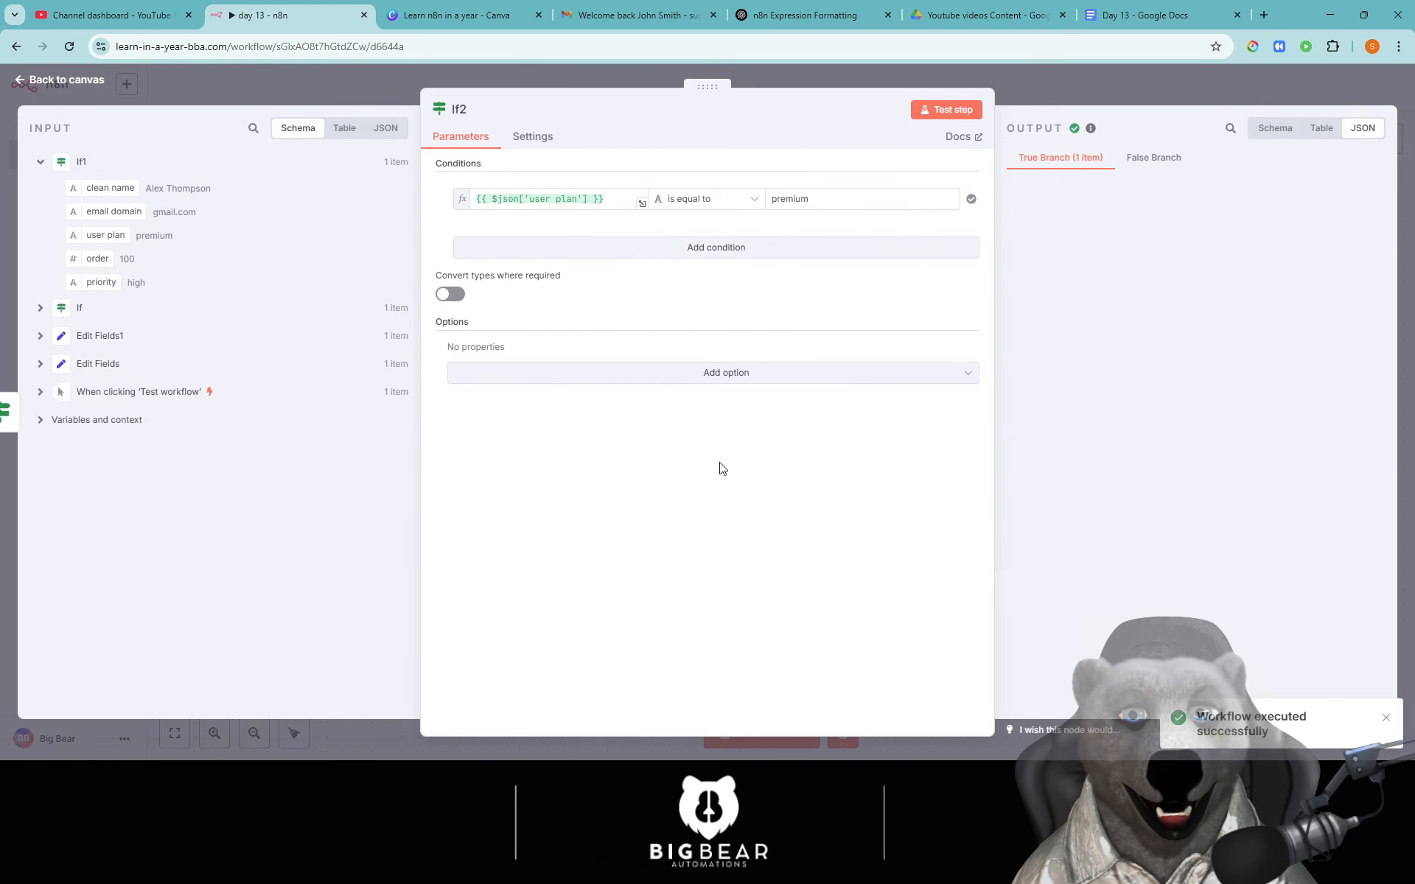
Rename the first If node to "check priority rule" and return to the canvas.
left_click(374, 77)
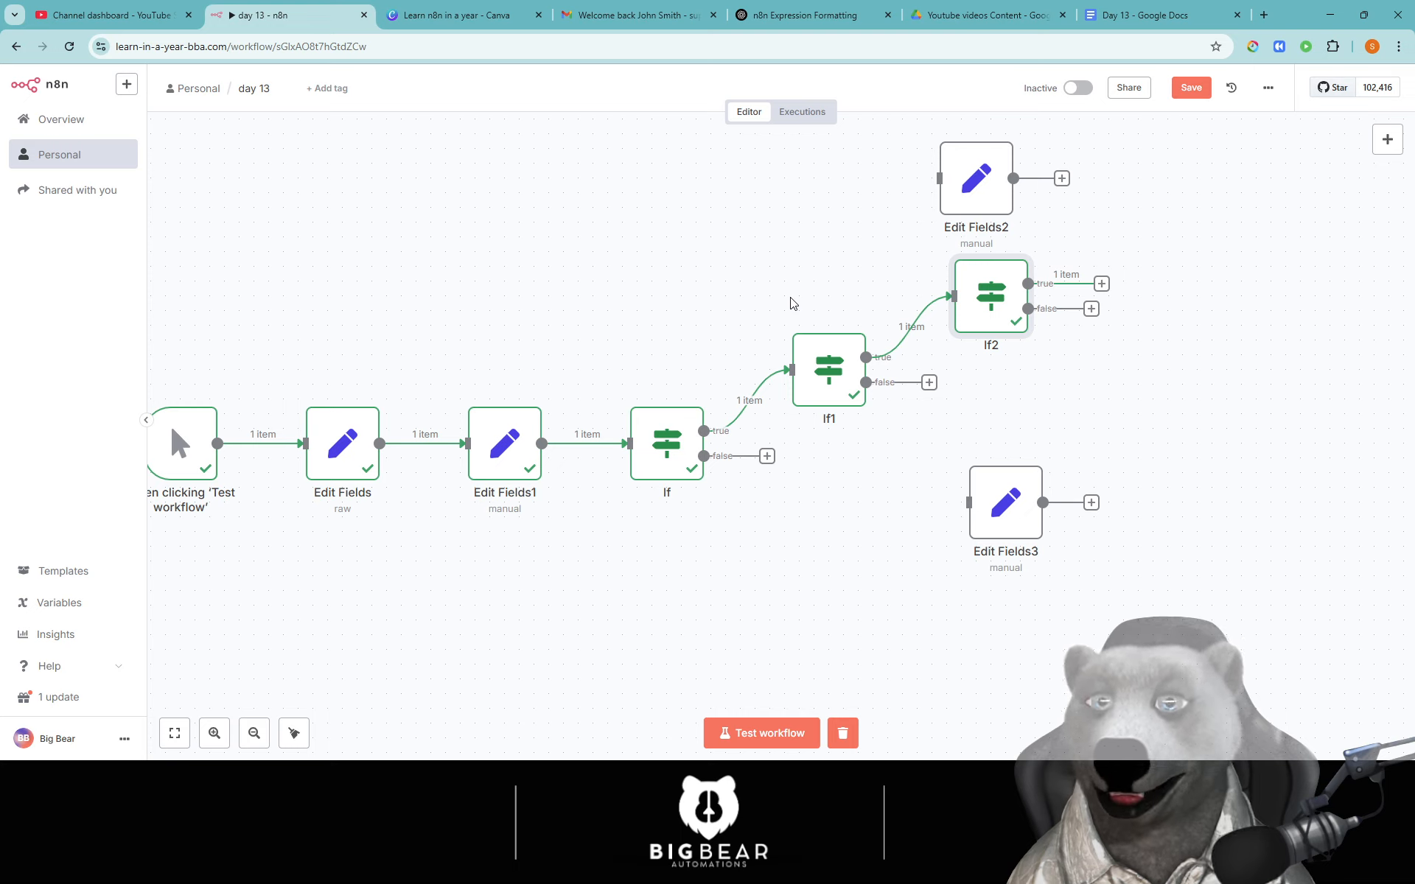
left_click(672, 470)
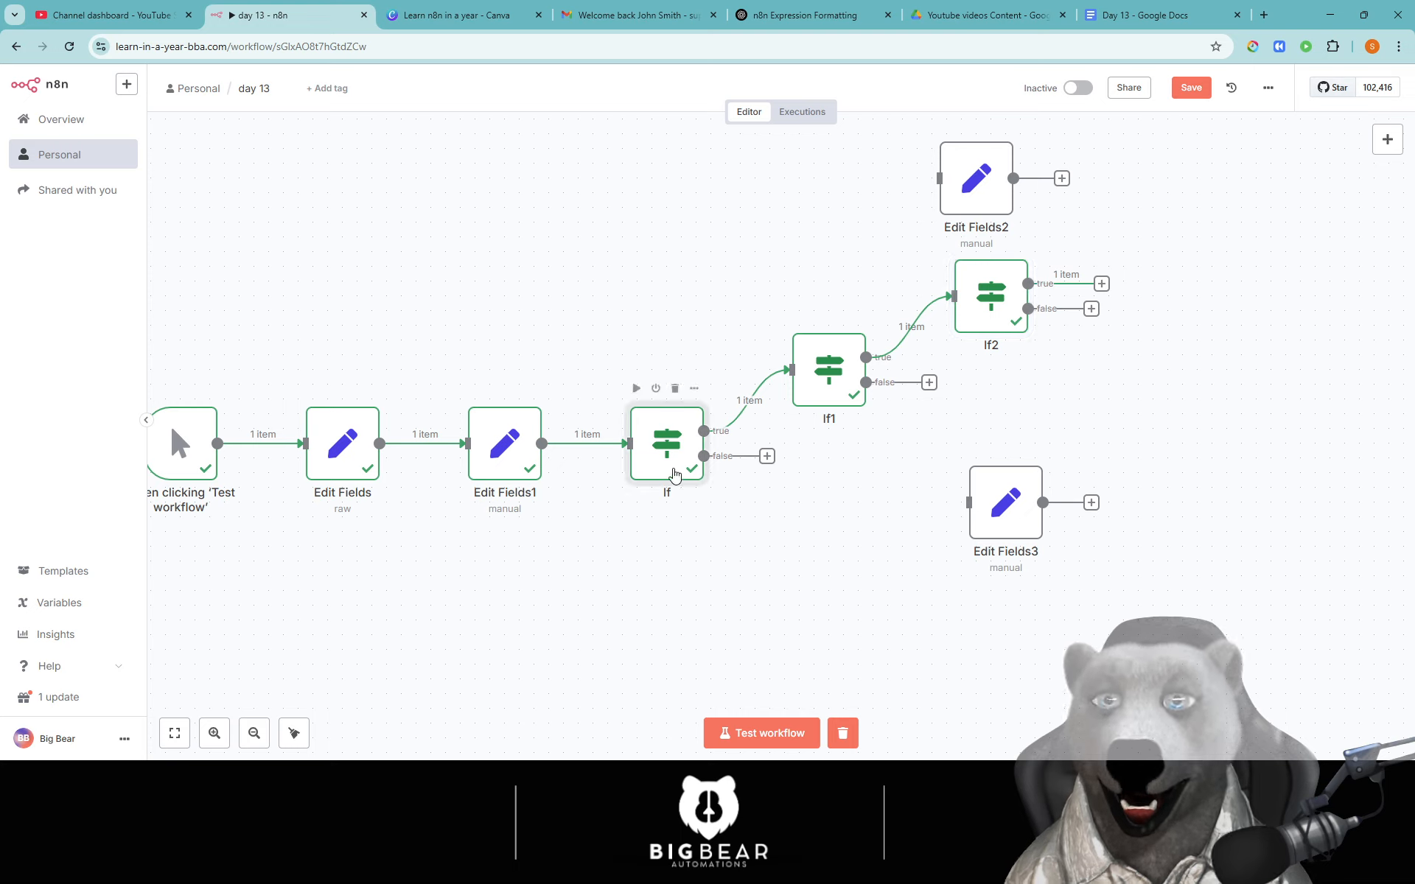
double_click(672, 470)
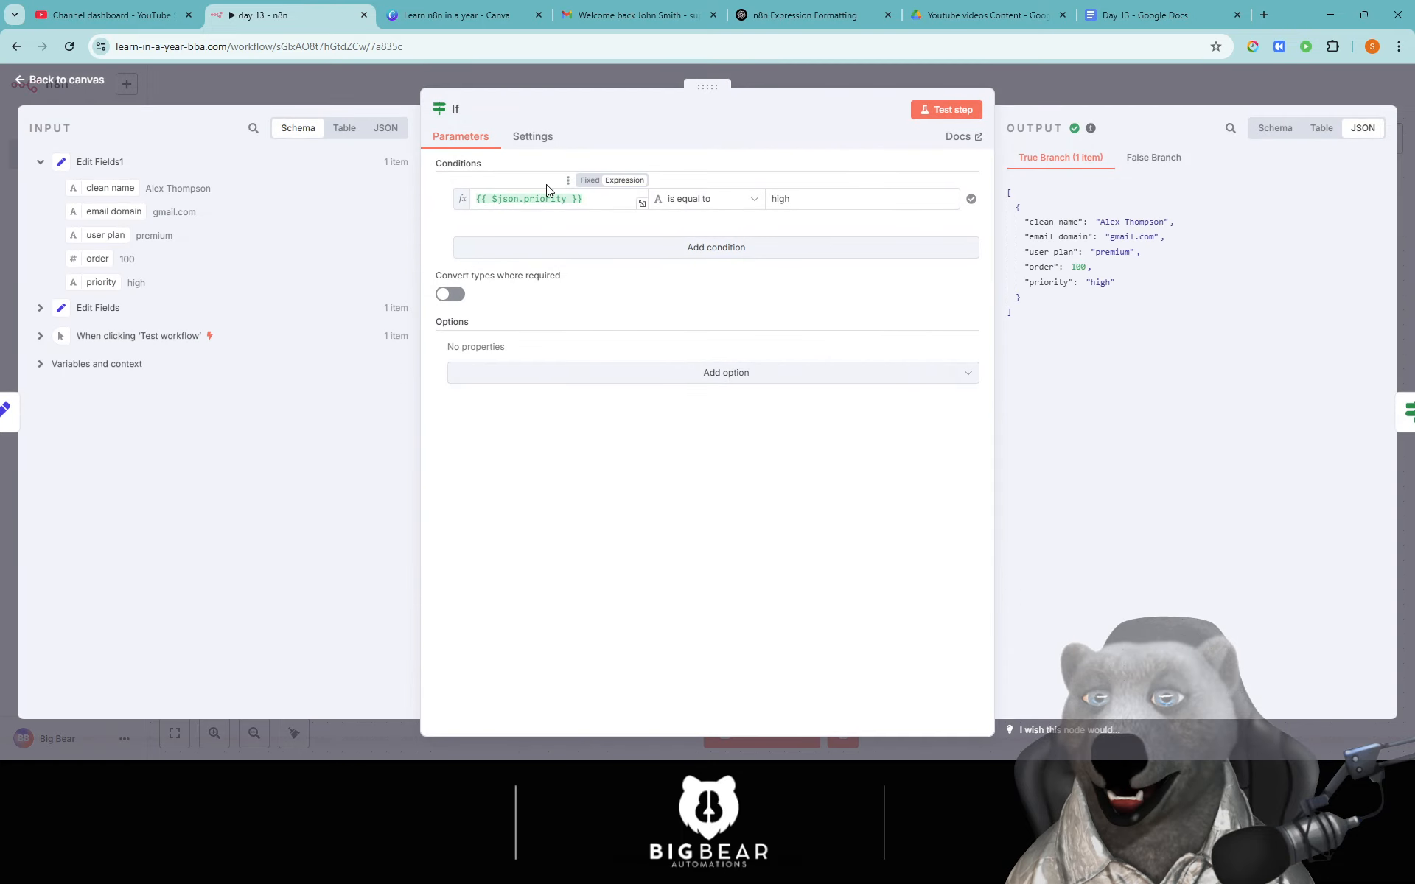
left_click(455, 109)
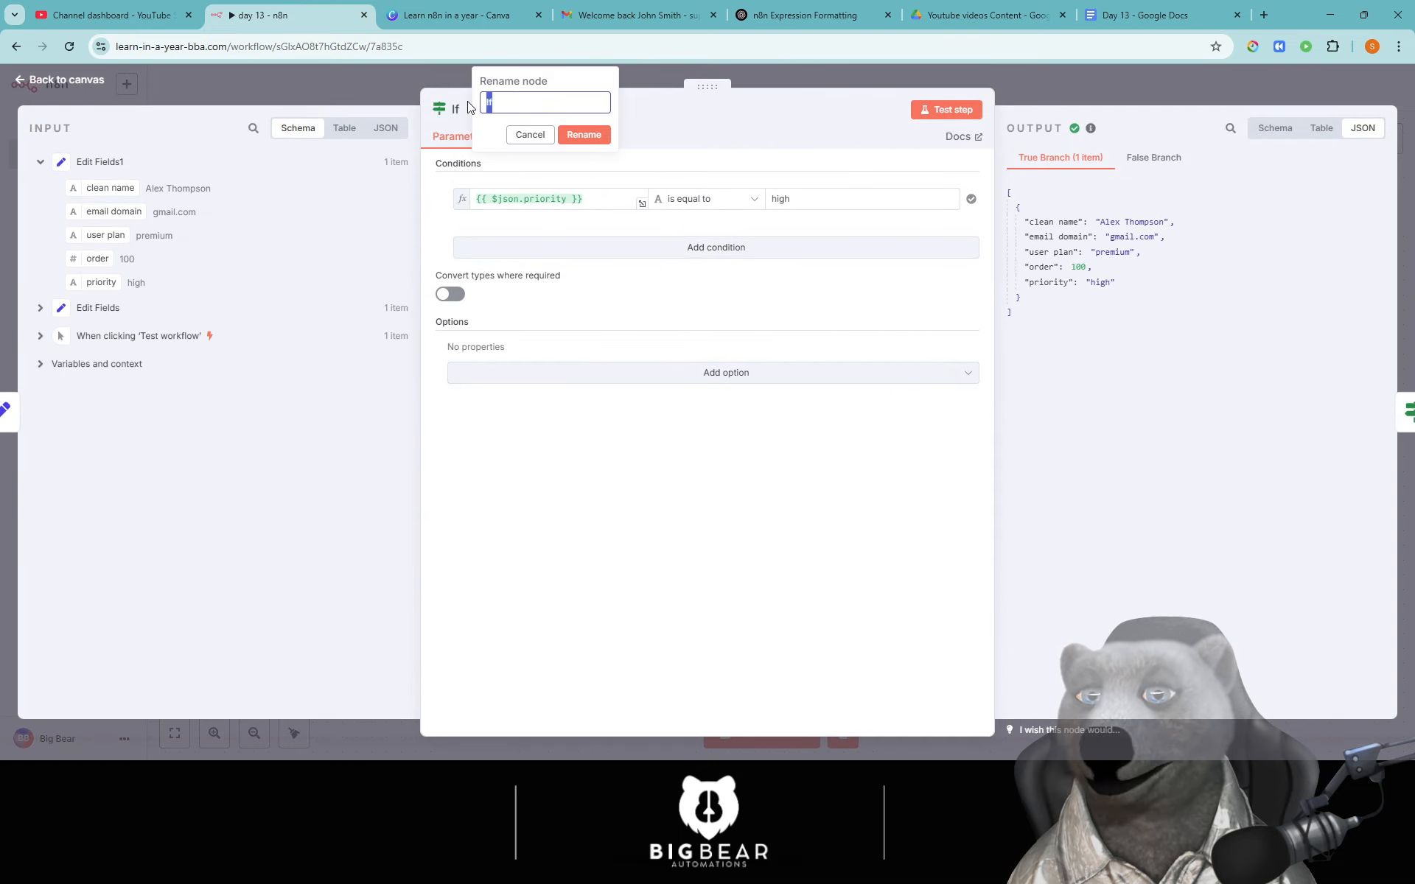
type("check ")
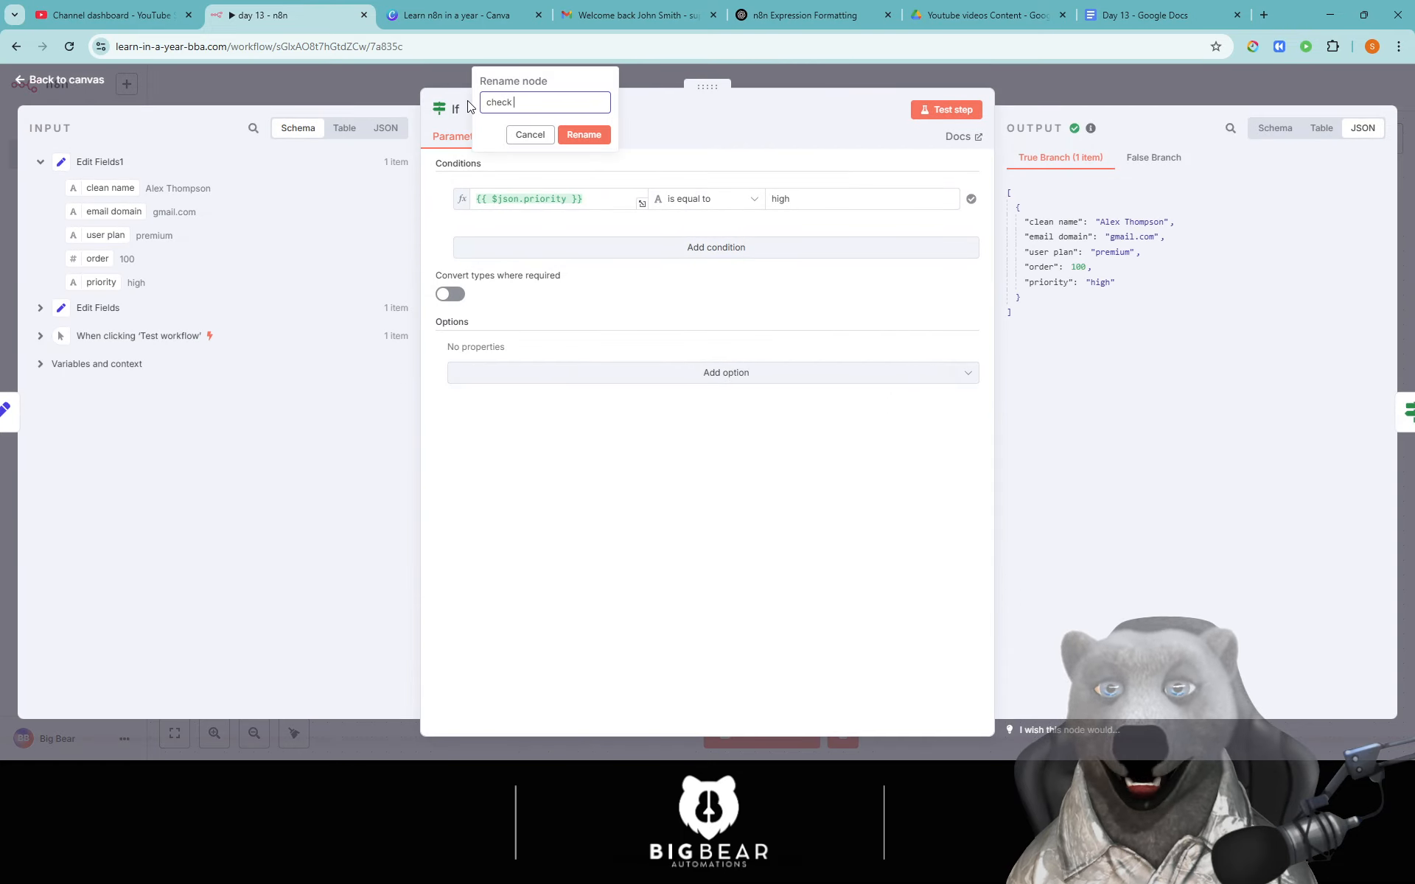
type("priority ")
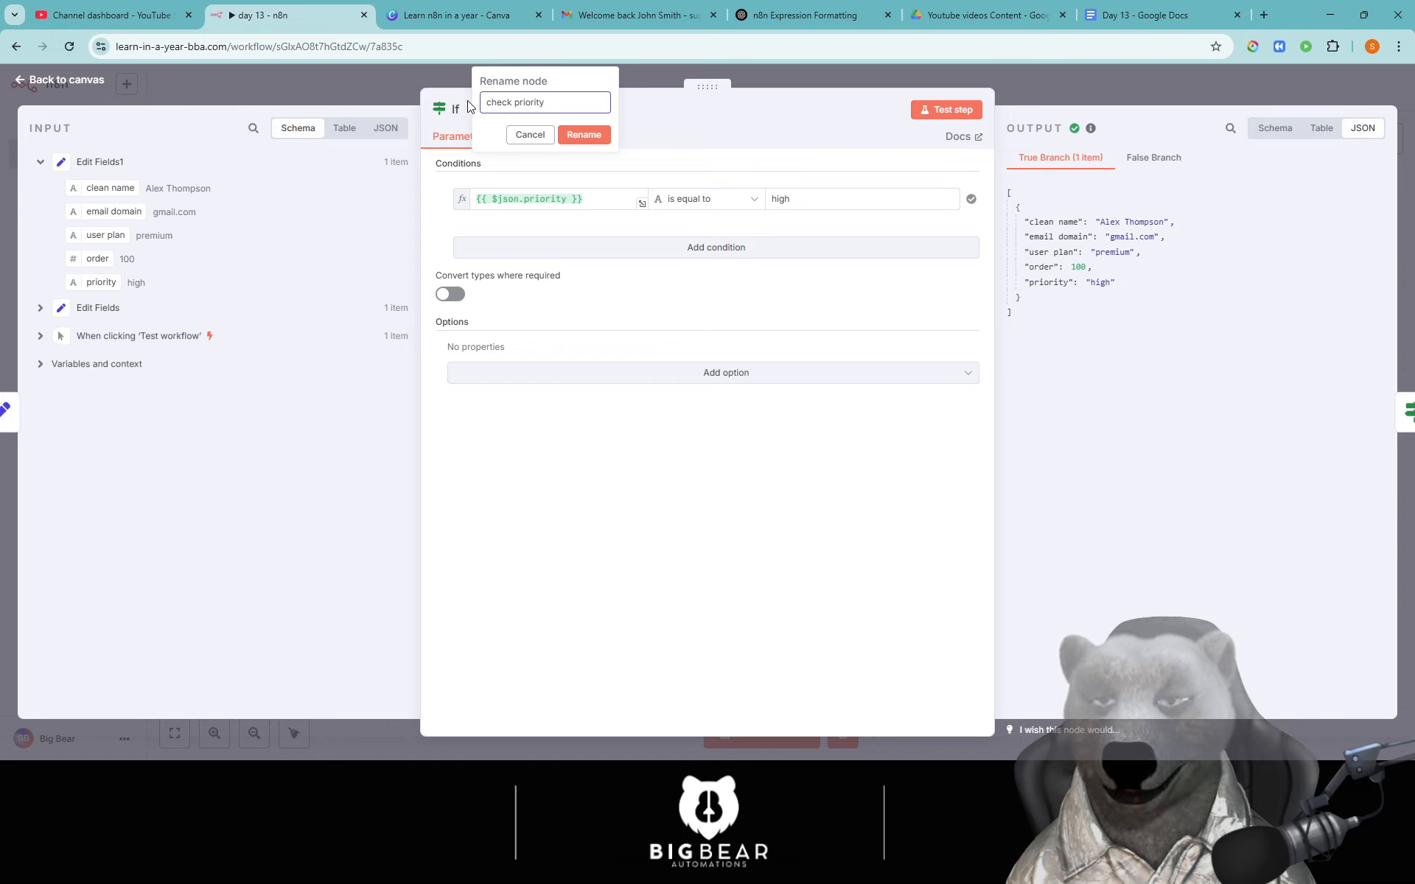
type("ru")
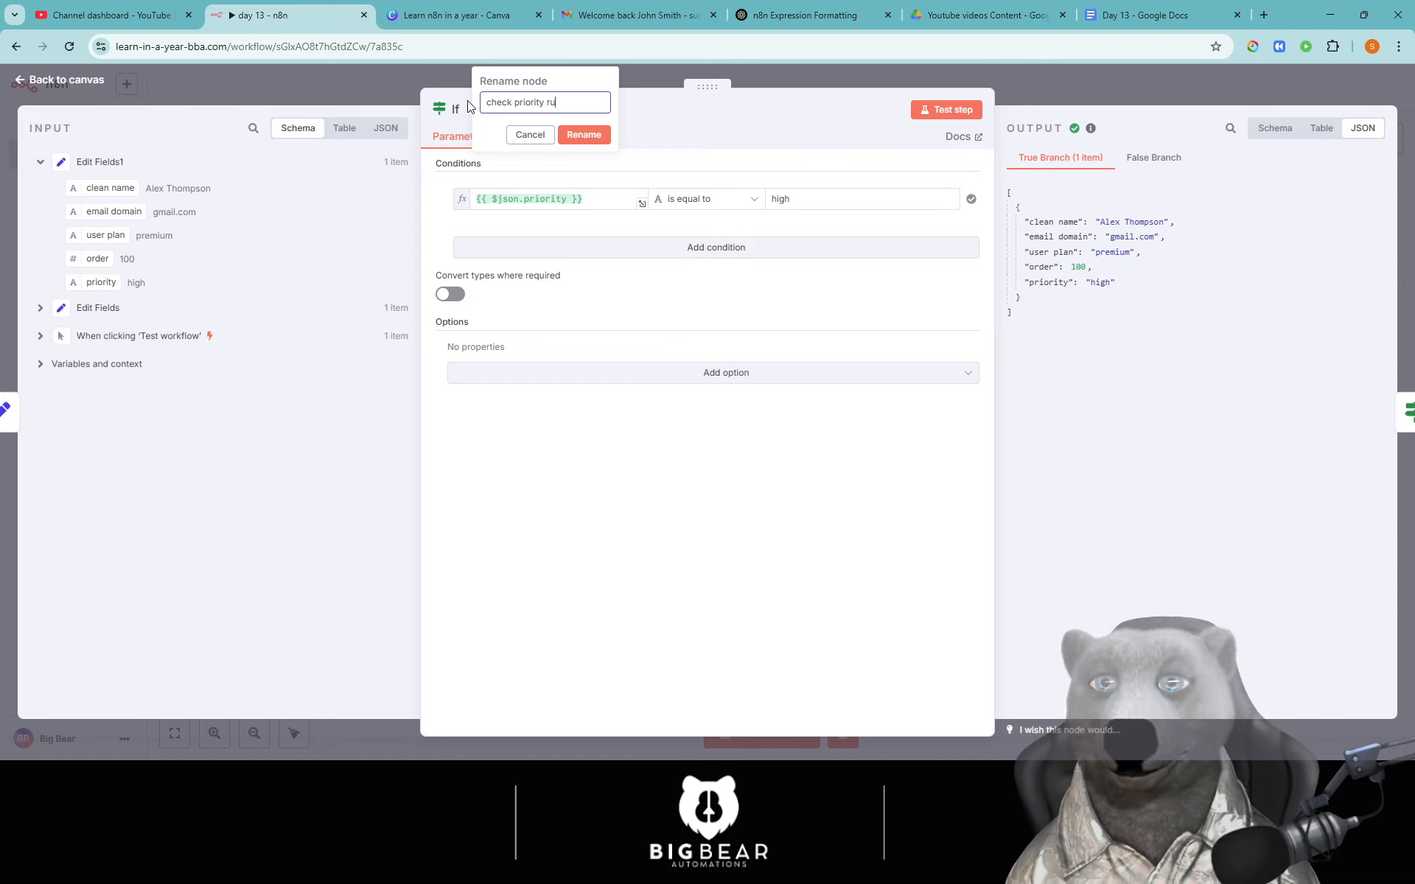
type("le")
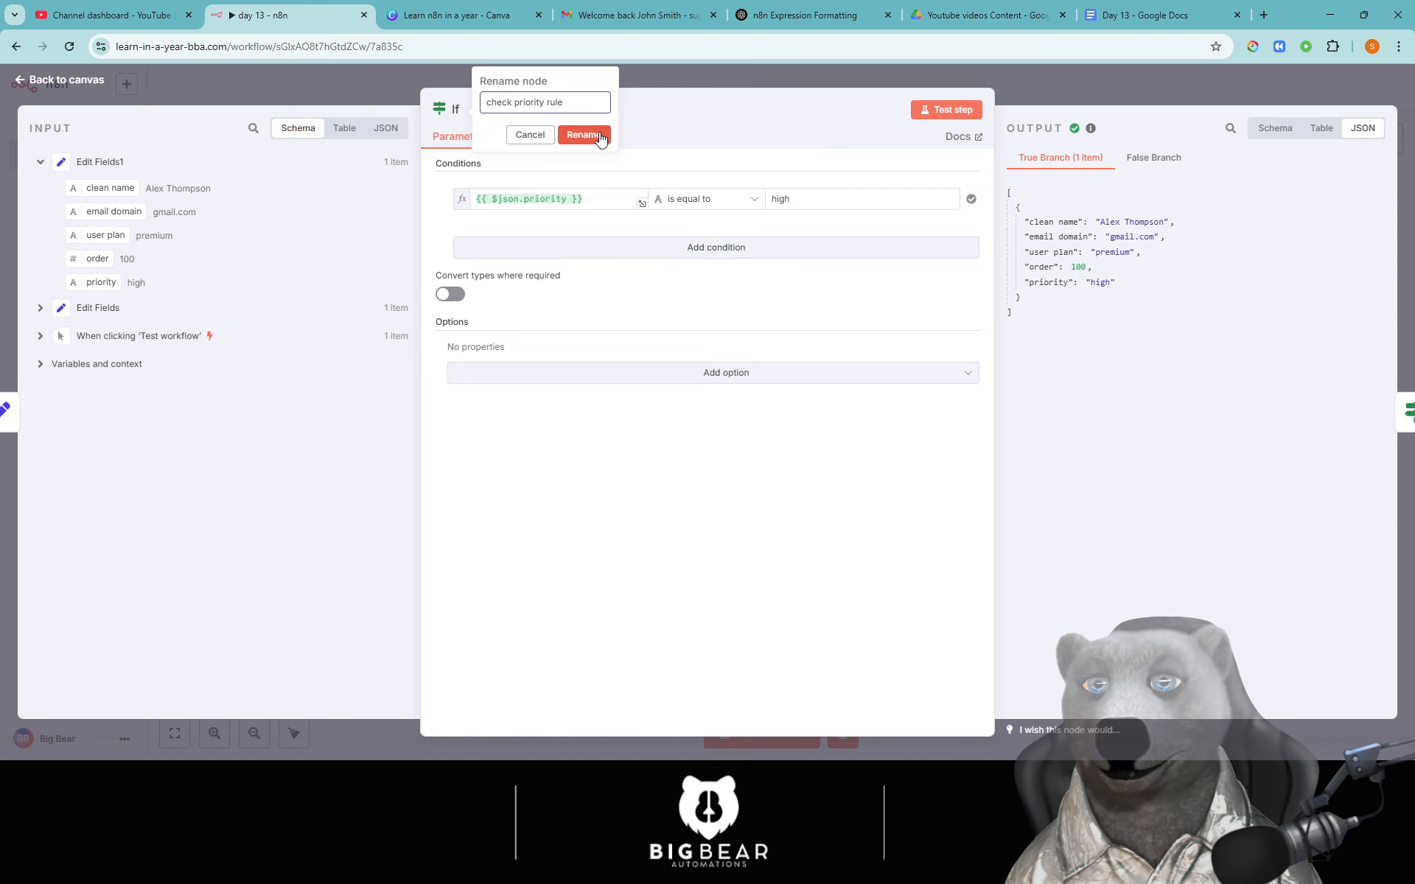
key("Return")
left_click(798, 75)
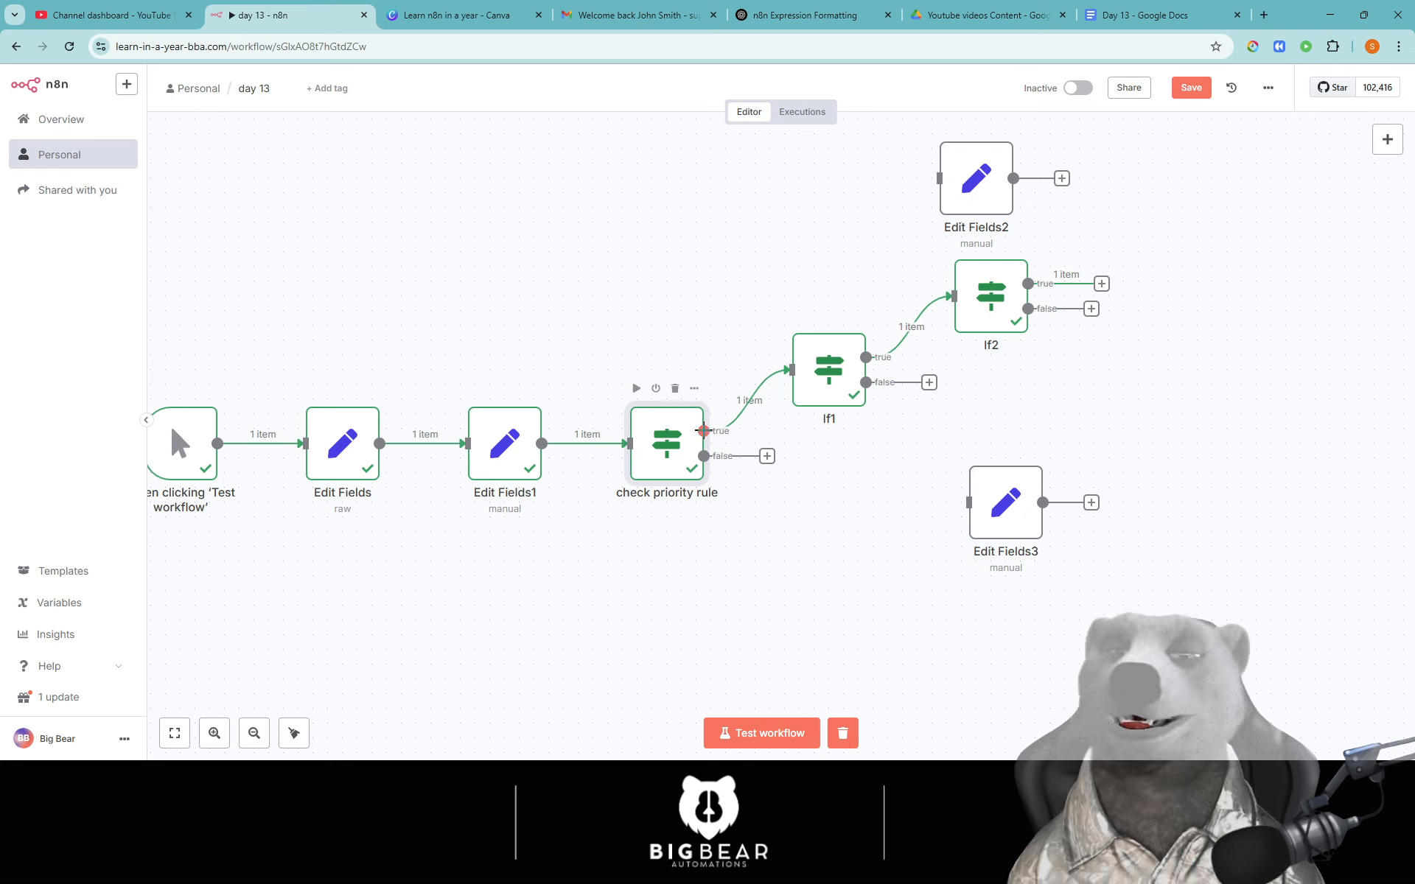
Add a sticky note behind the check priority rule node and stretch it upward to leave room for text above the node.
left_click(703, 389)
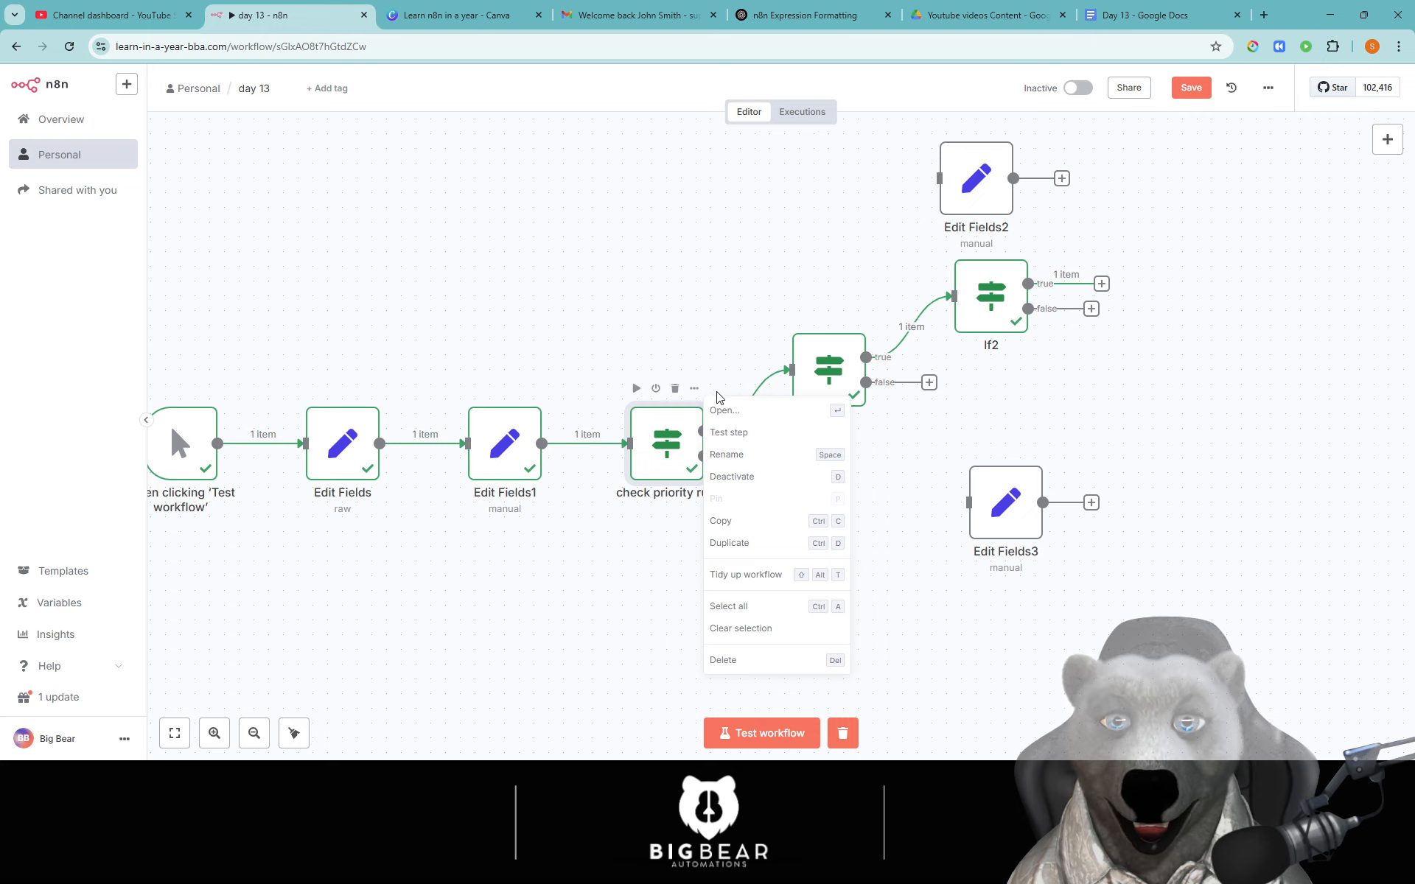
left_click(719, 305)
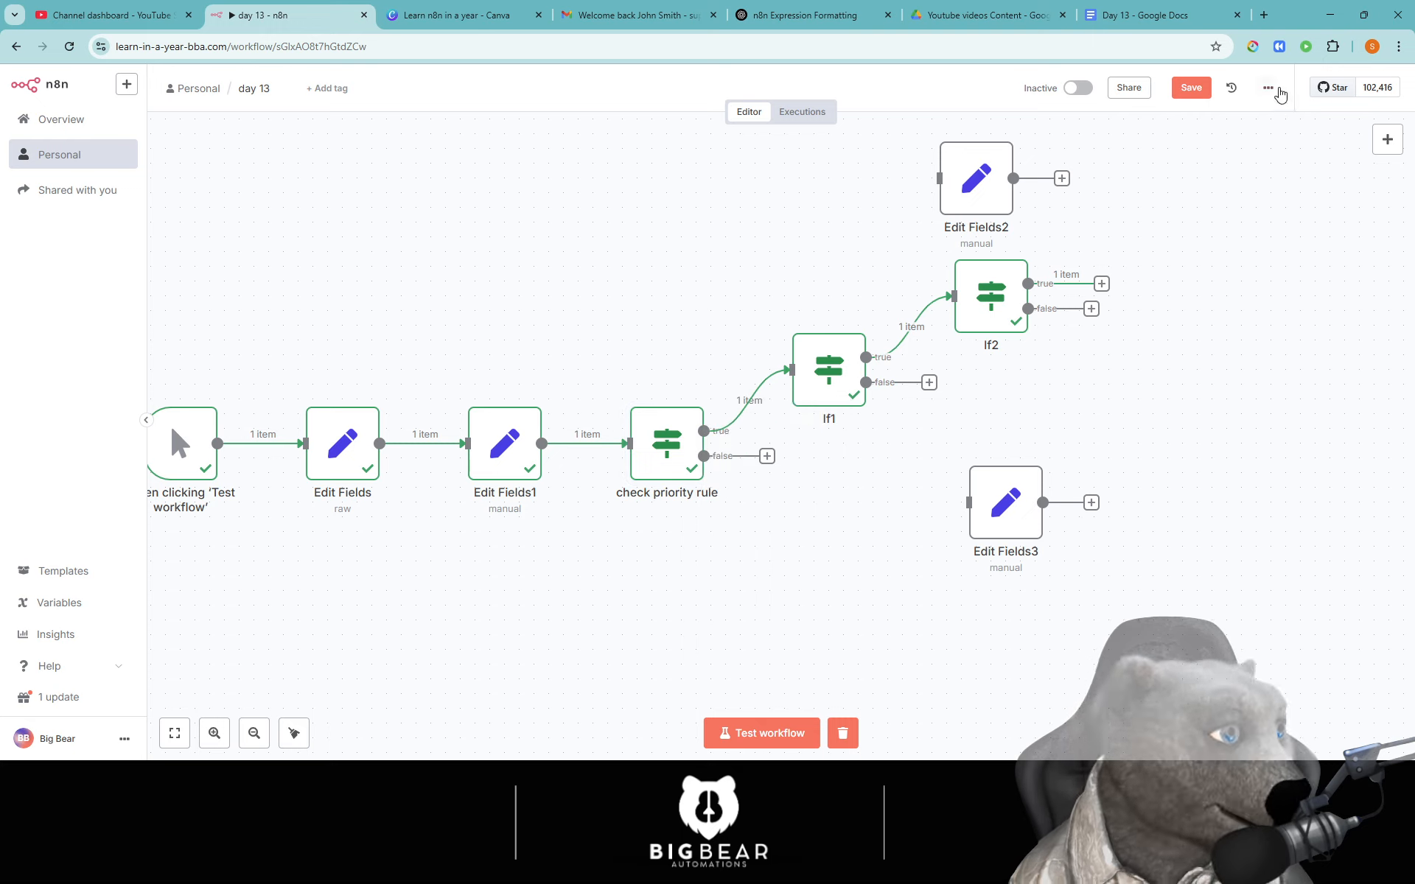
left_click(1388, 172)
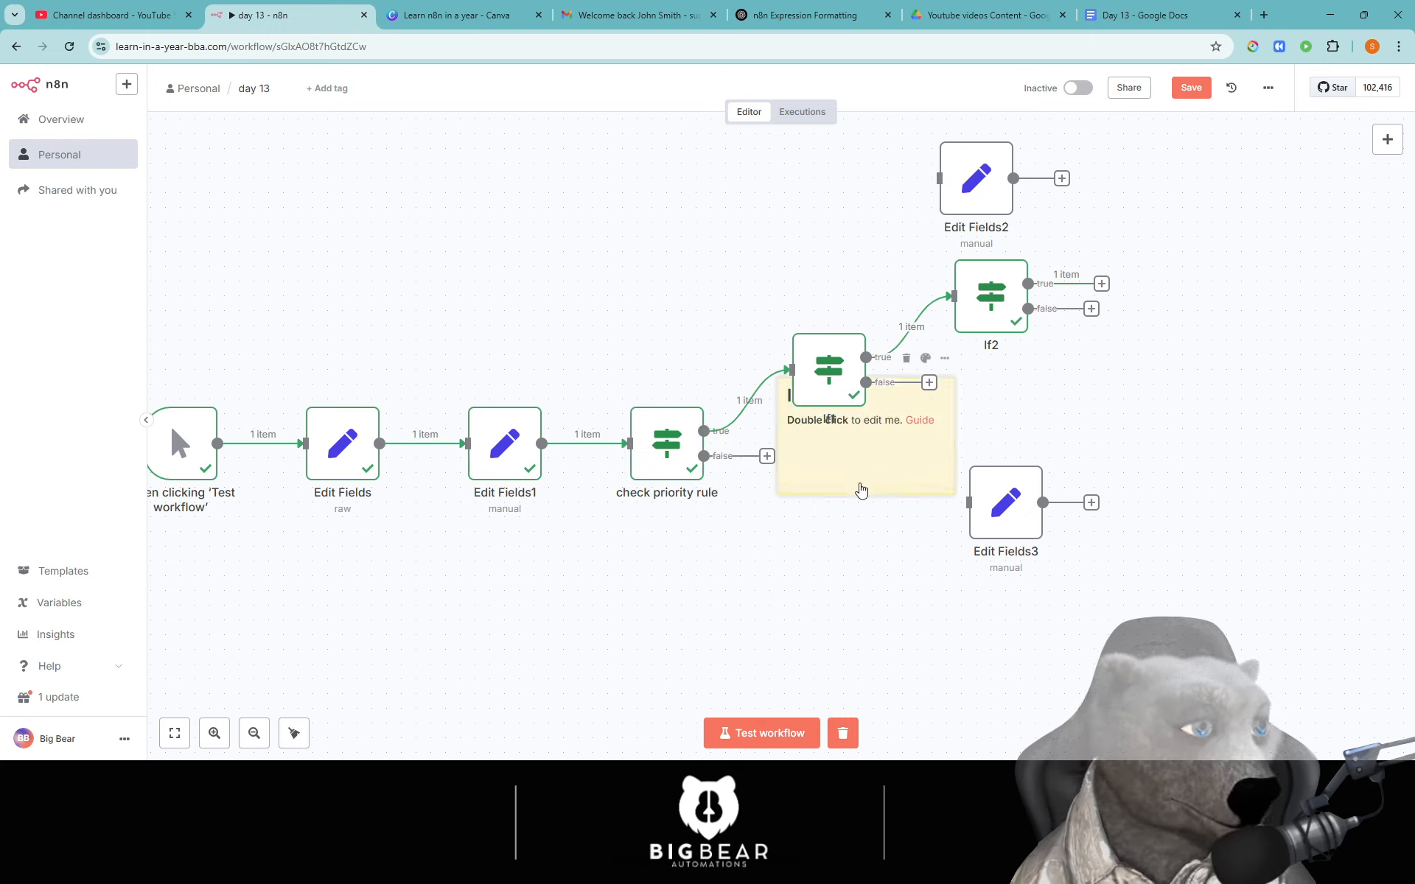
left_click_drag(859, 490, 683, 489)
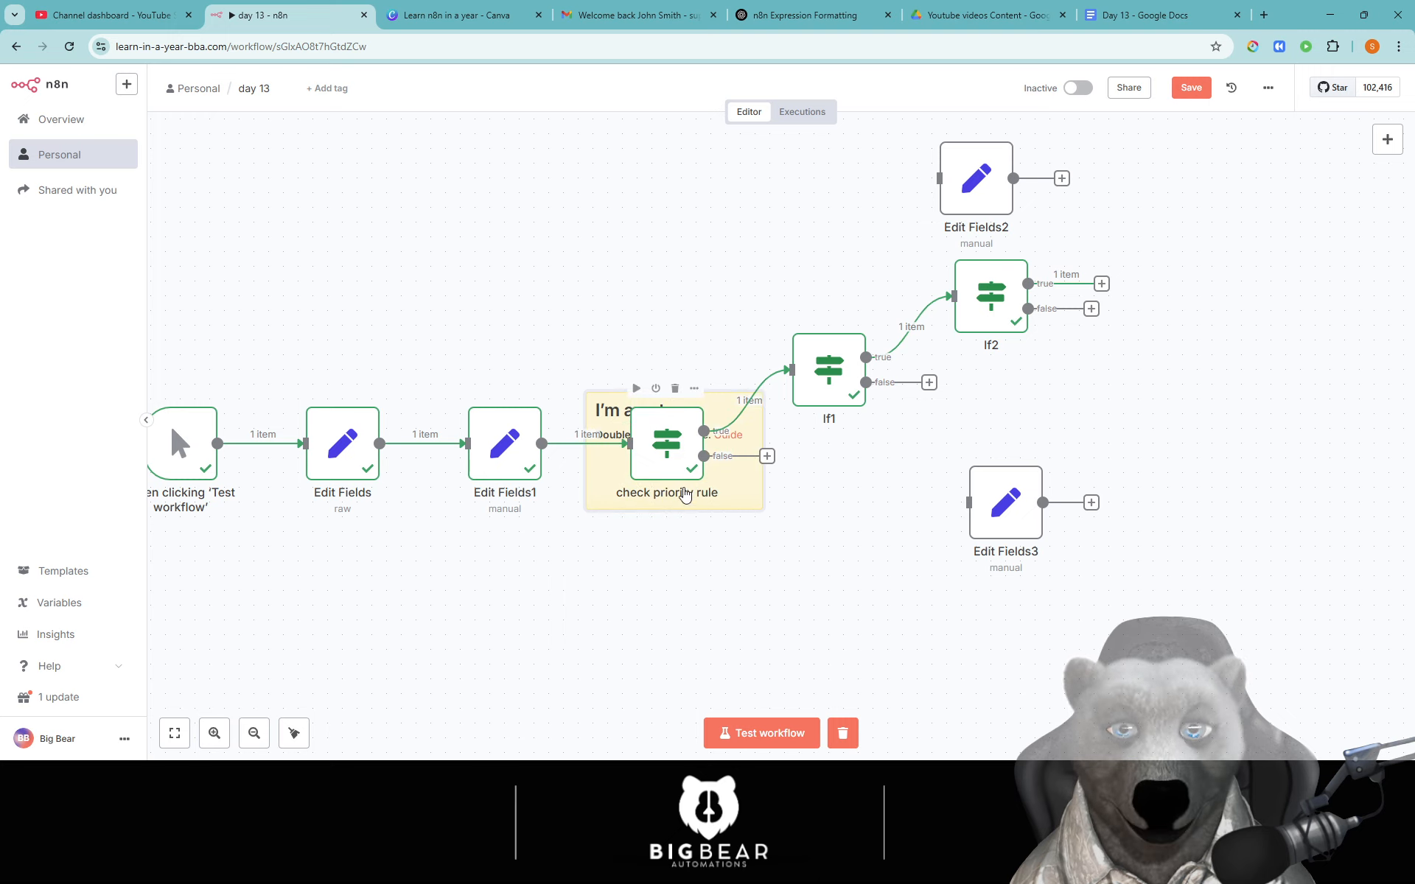
left_click_drag(586, 390, 616, 258)
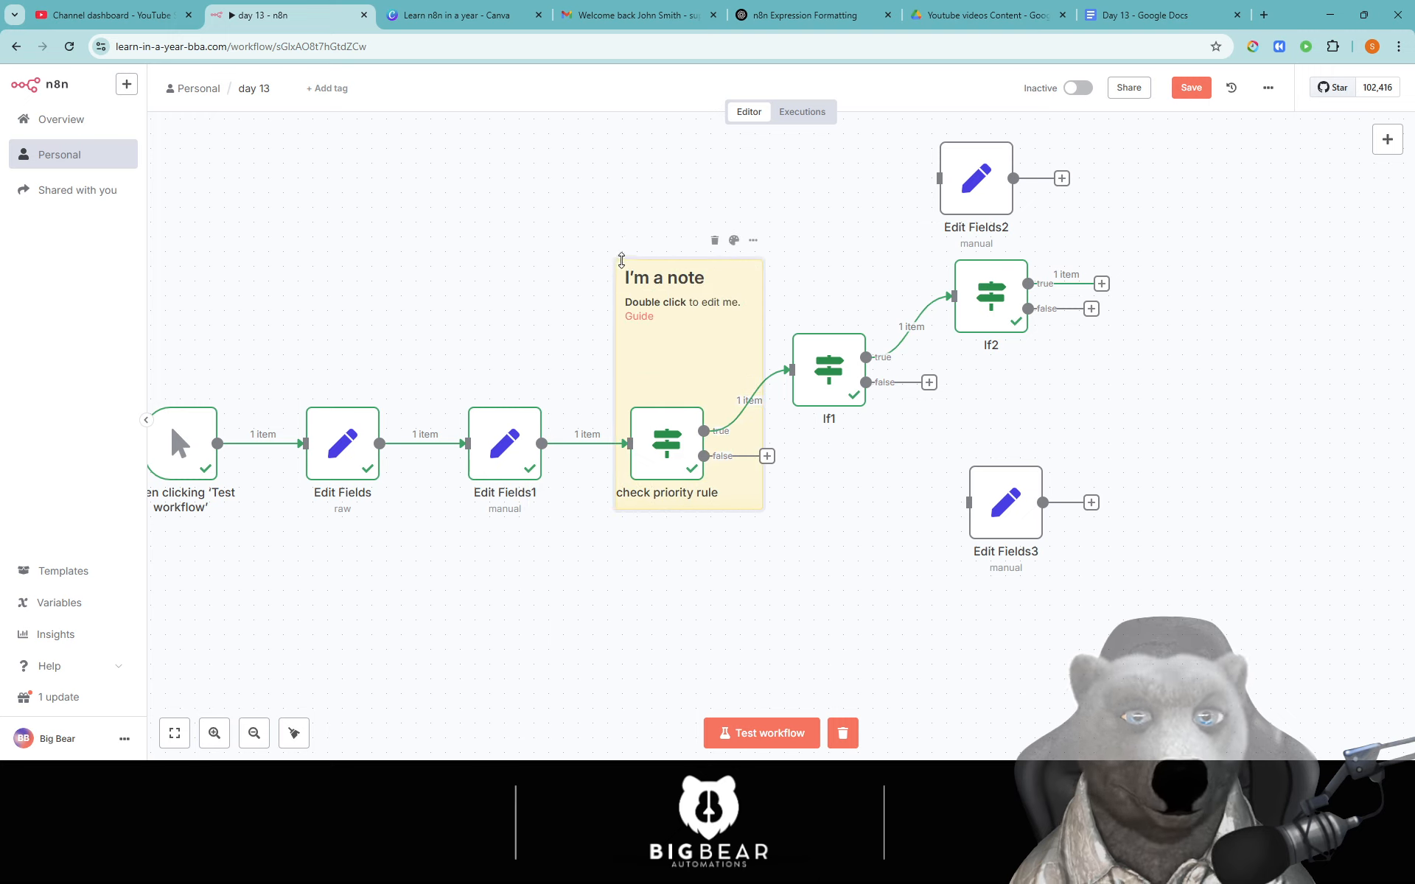
Replace the sticky note's heading text with "Priorty Checking".
double_click(684, 298)
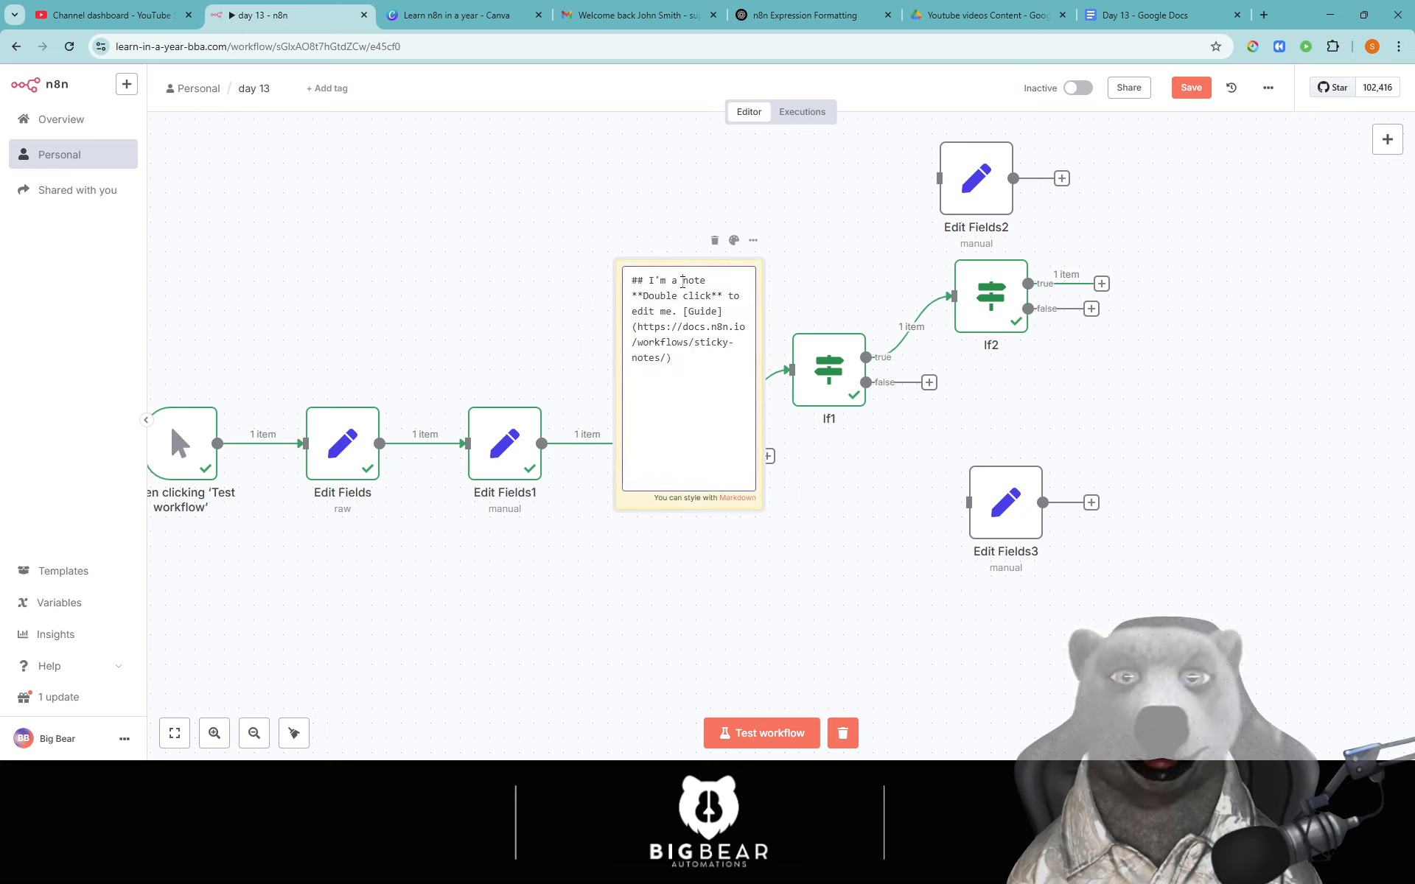
left_click_drag(653, 285, 753, 284)
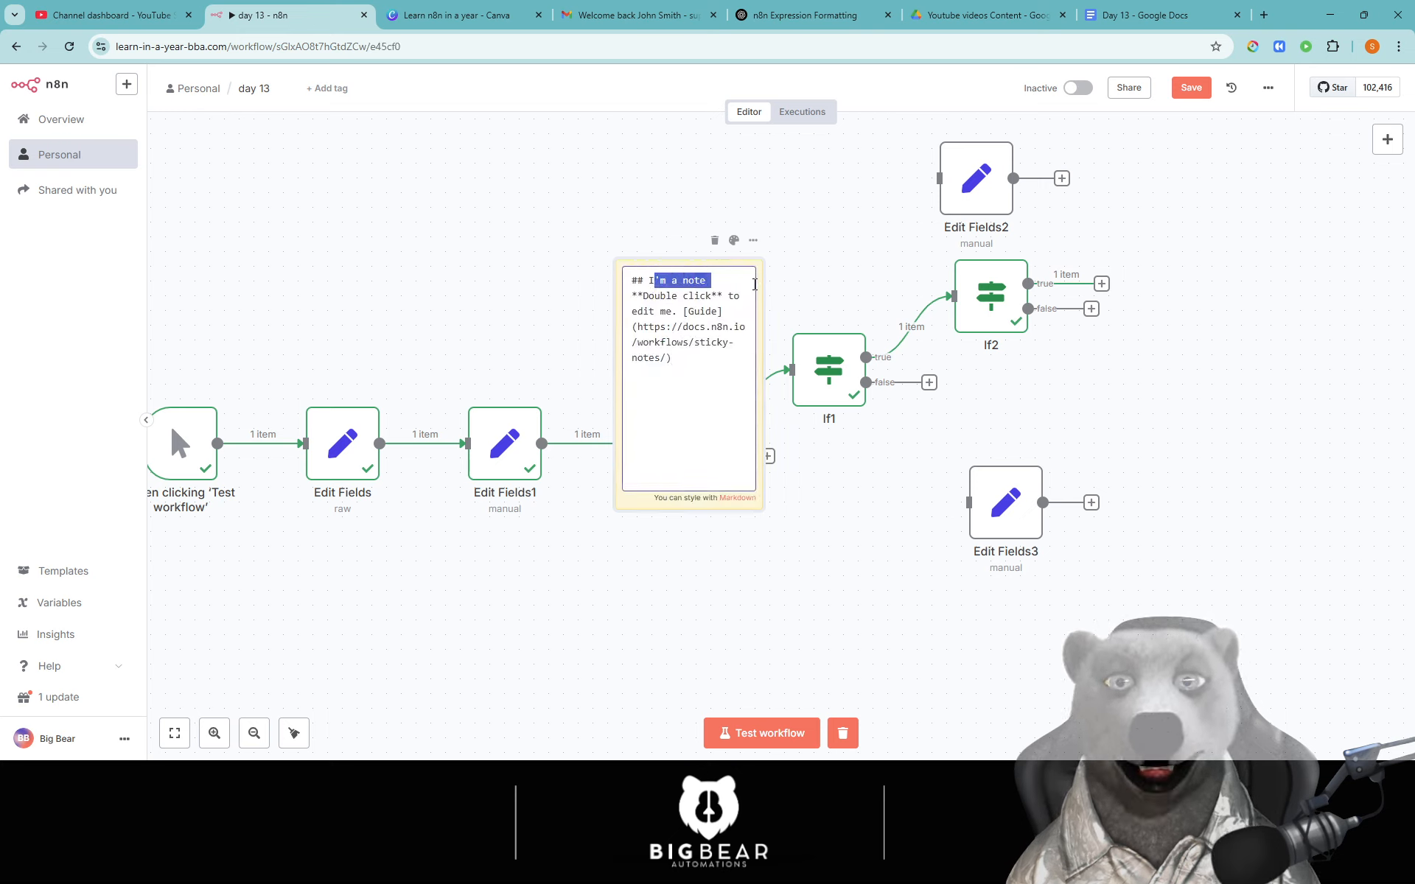
key("BackSpace")
type("P")
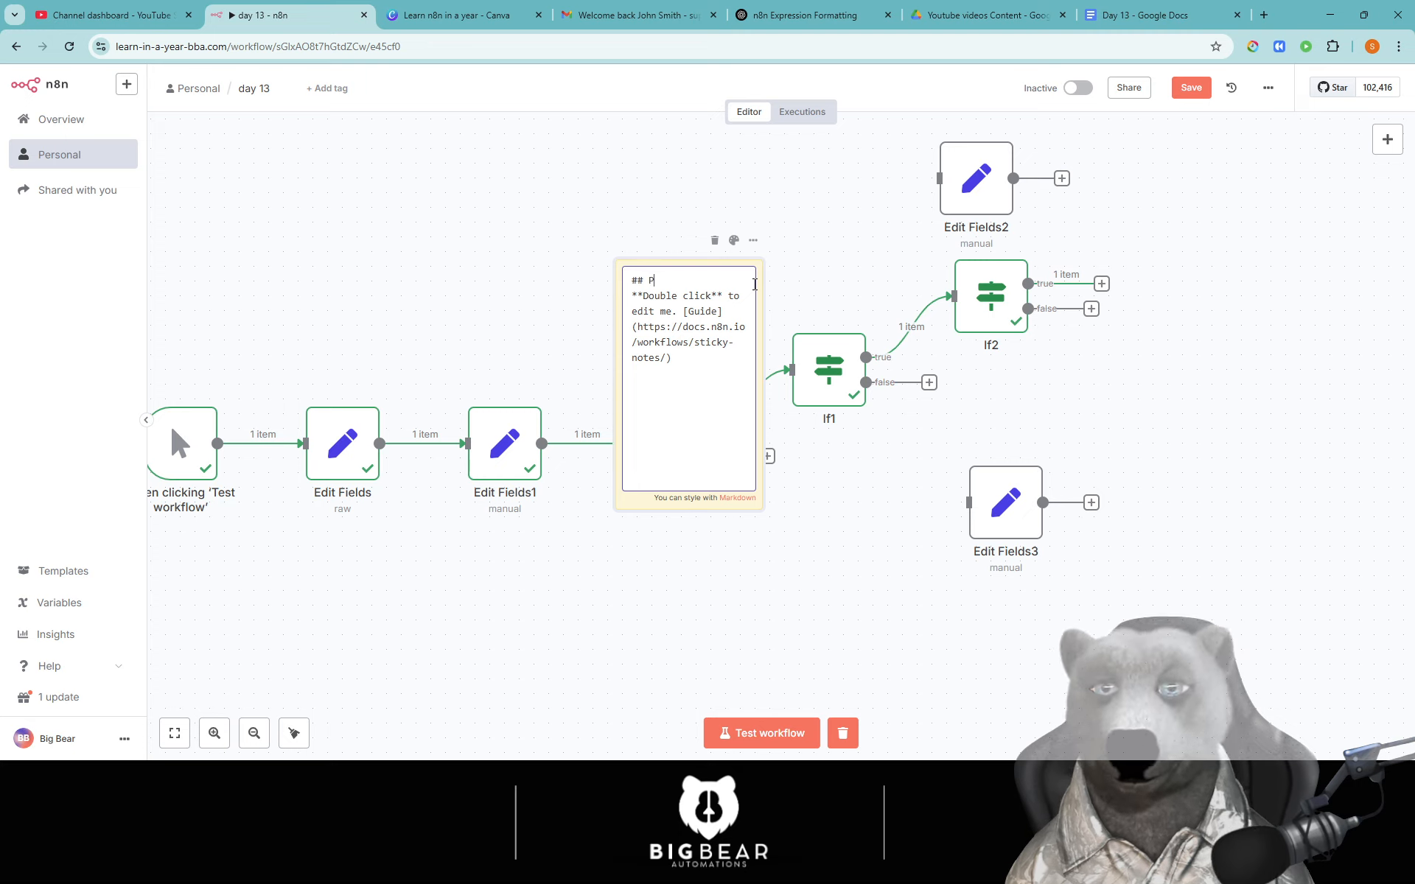
type("riorty Cherc")
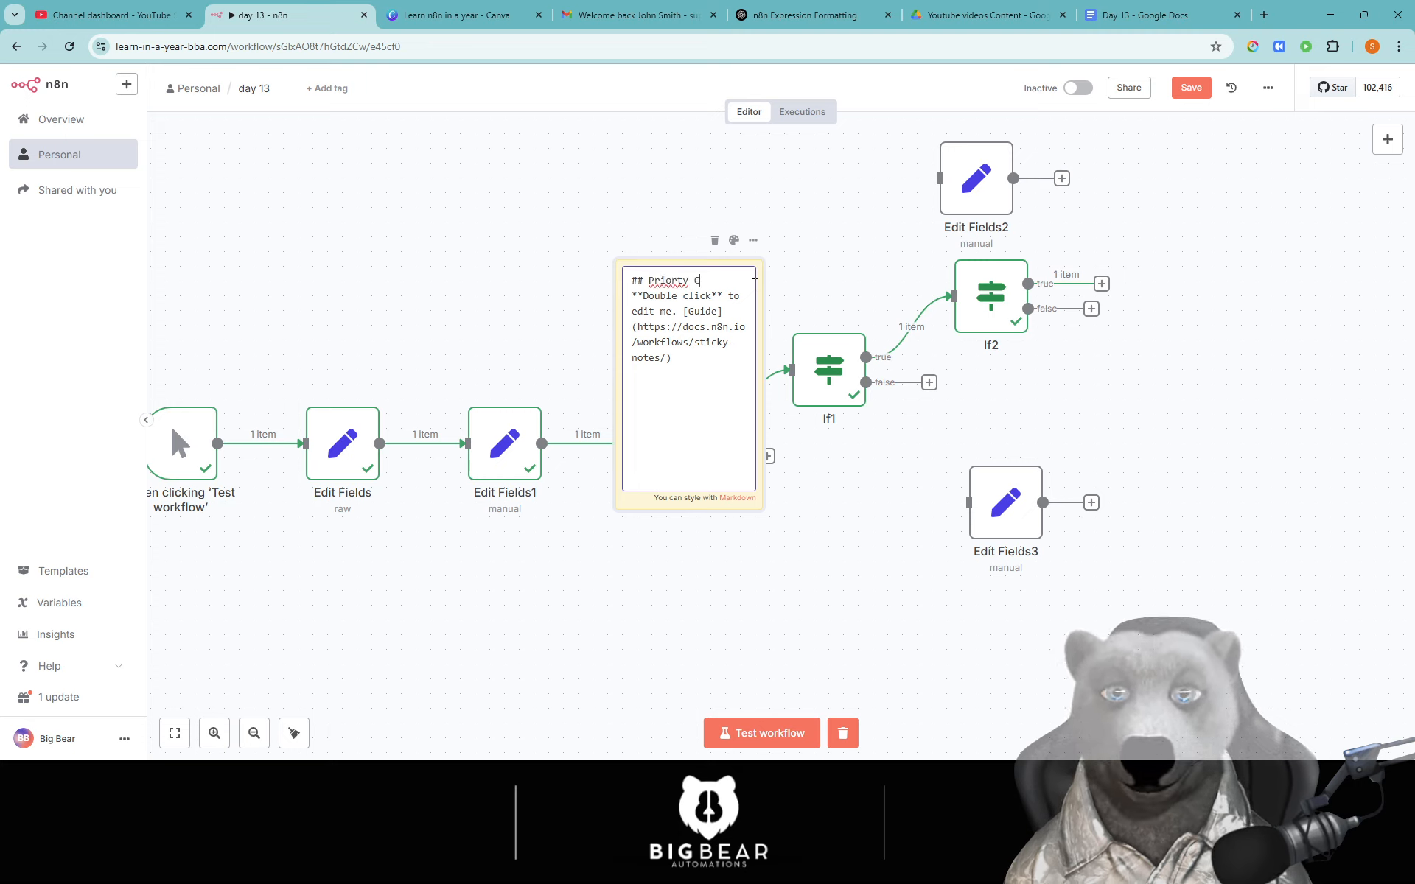
key("BackSpace")
key("BackSpace")
type("cking")
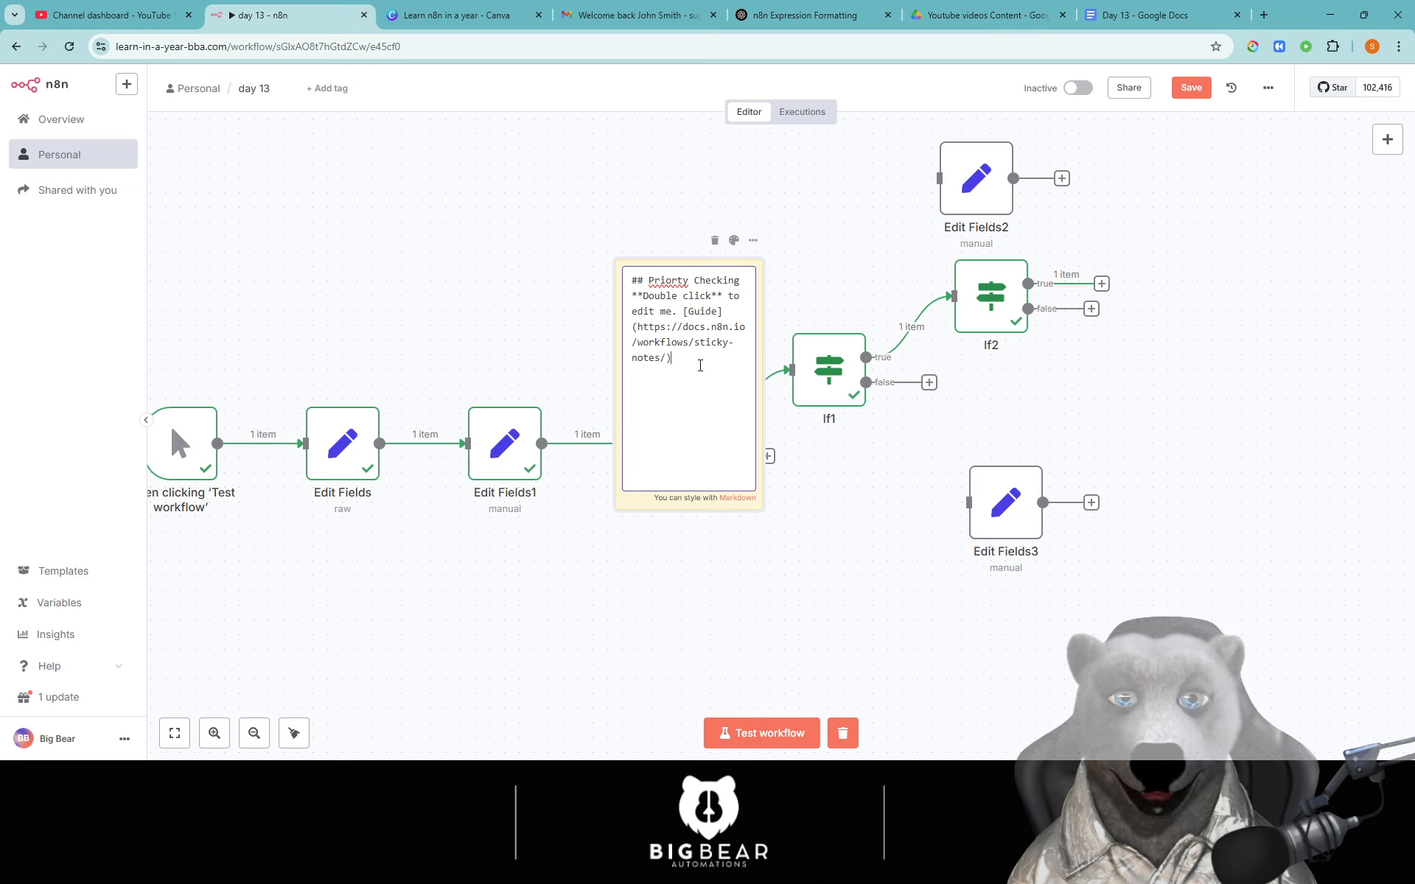
Adjust the sticky note's left edge and delete its placeholder text following "**Double click**".
left_click(622, 207)
left_click_drag(704, 343, 705, 296)
double_click(682, 354)
key("BackSpace")
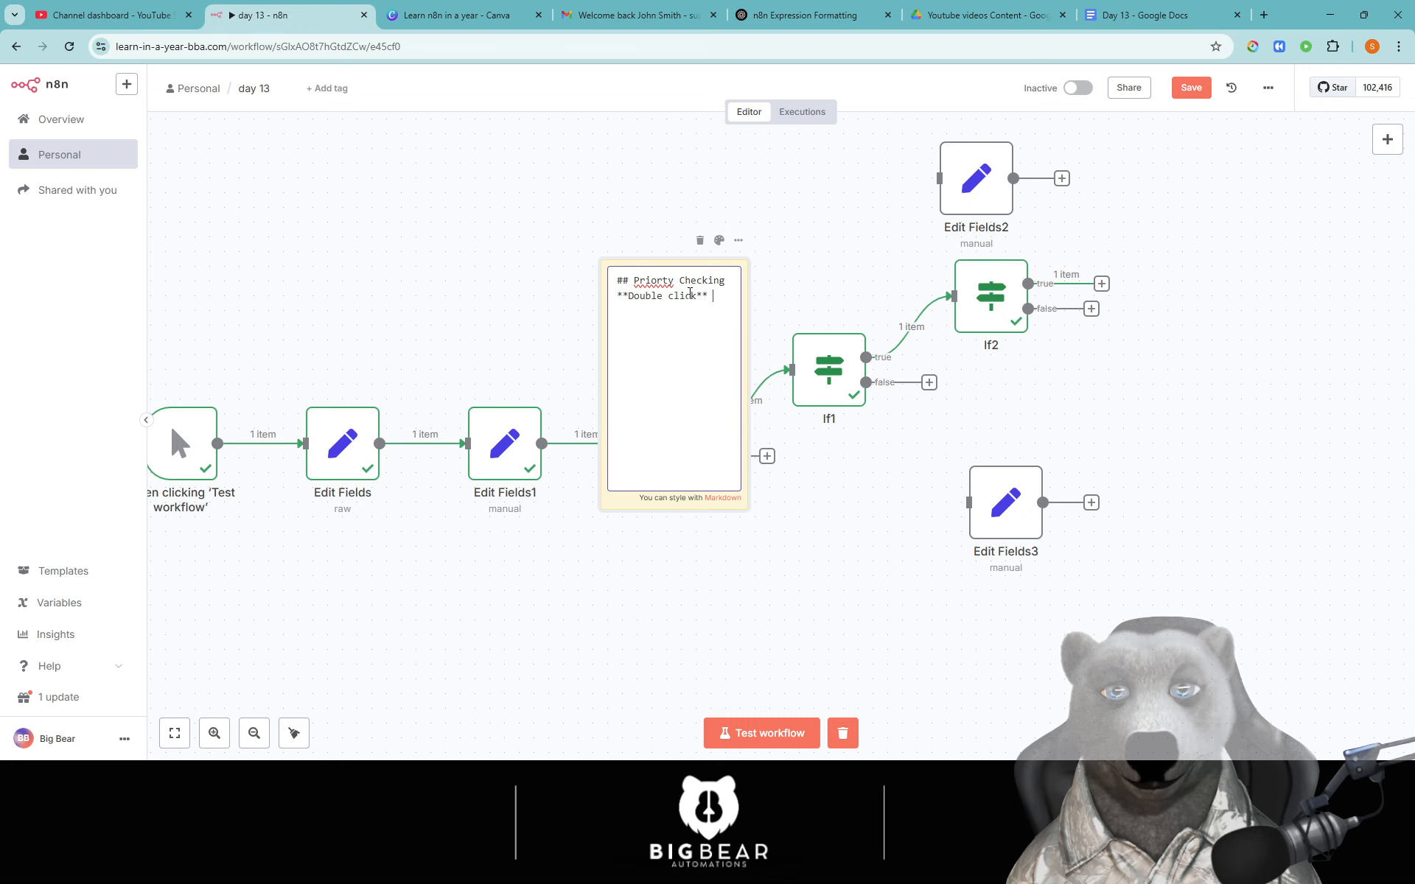
Add a note line reading "Business rule high go true and everything else goes false. This has been confirmed by client manager".
key("Return")
type("Business rule ")
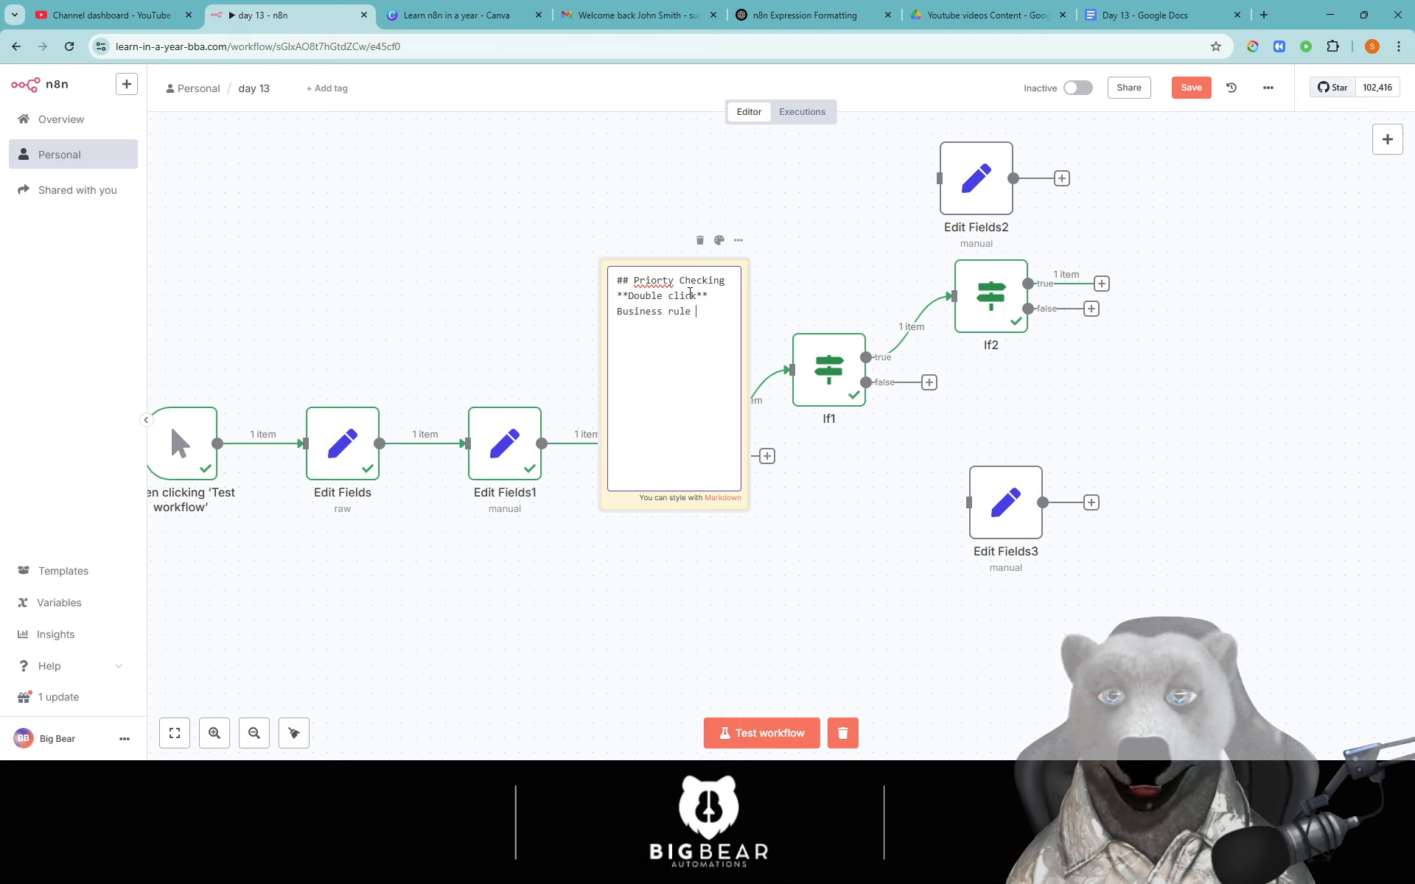
type("high ")
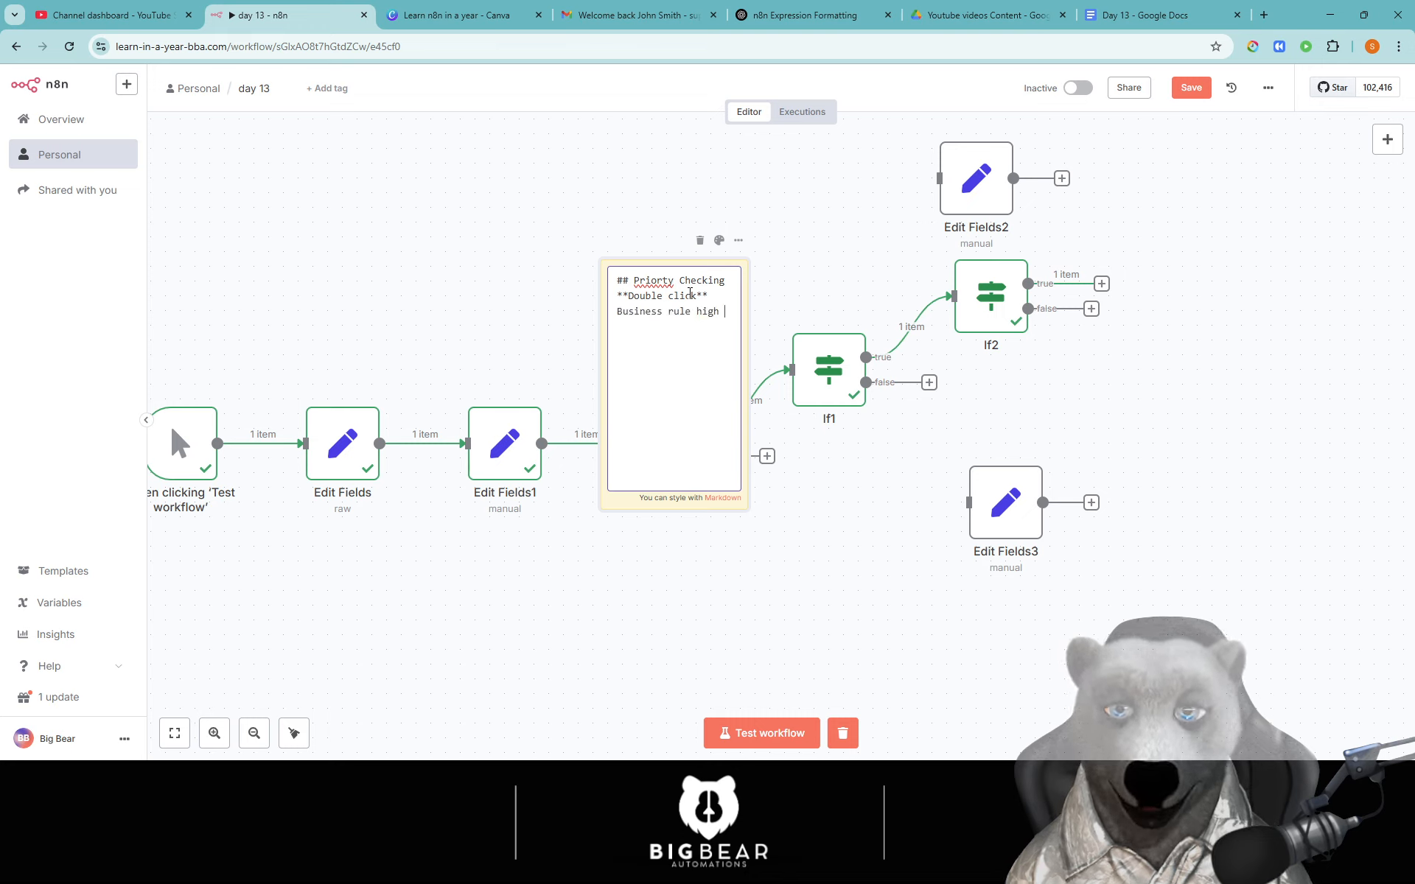
type("go true and e")
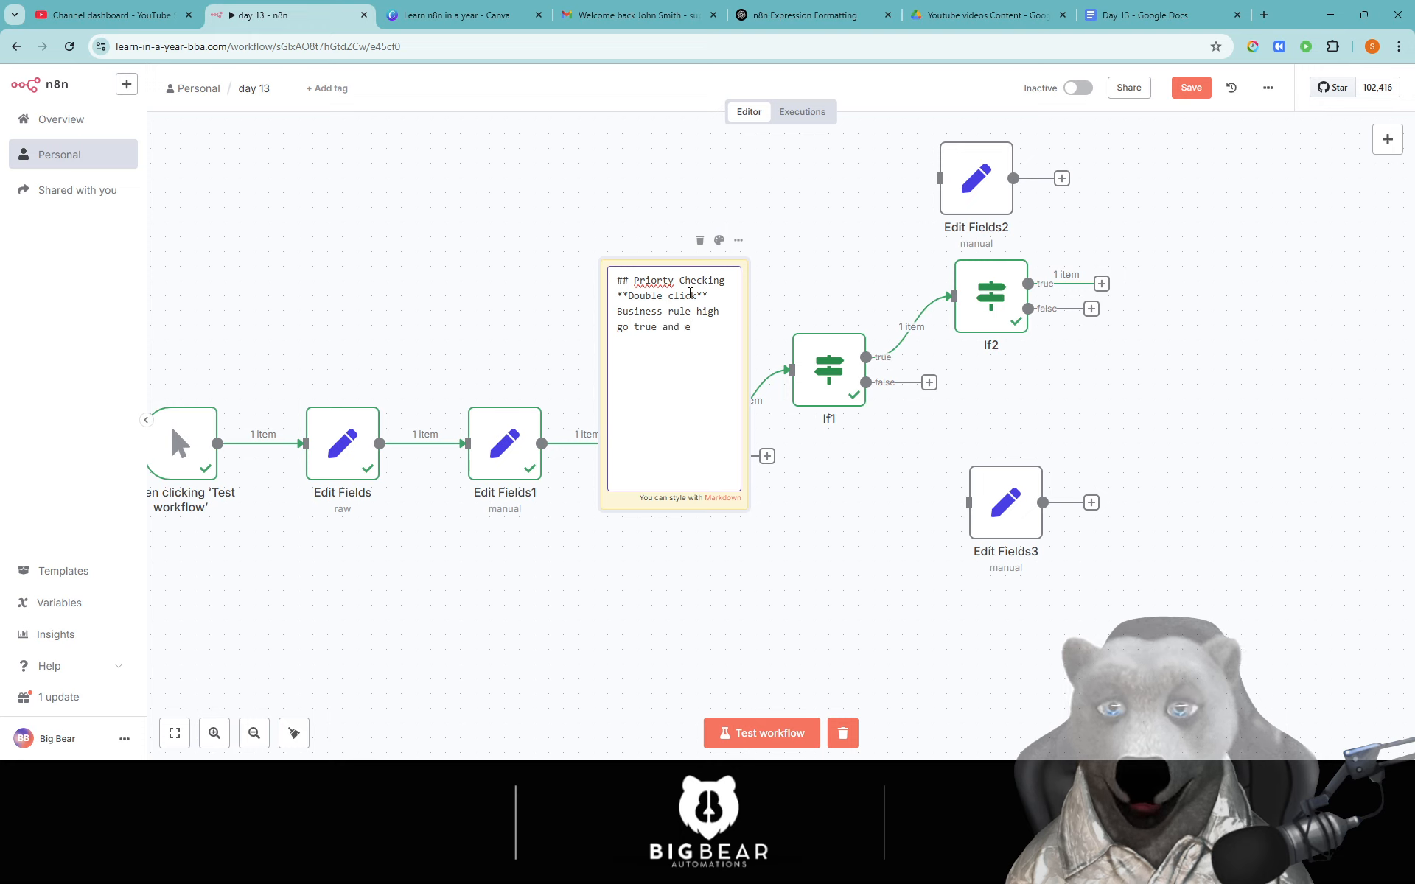
type("verything else goes")
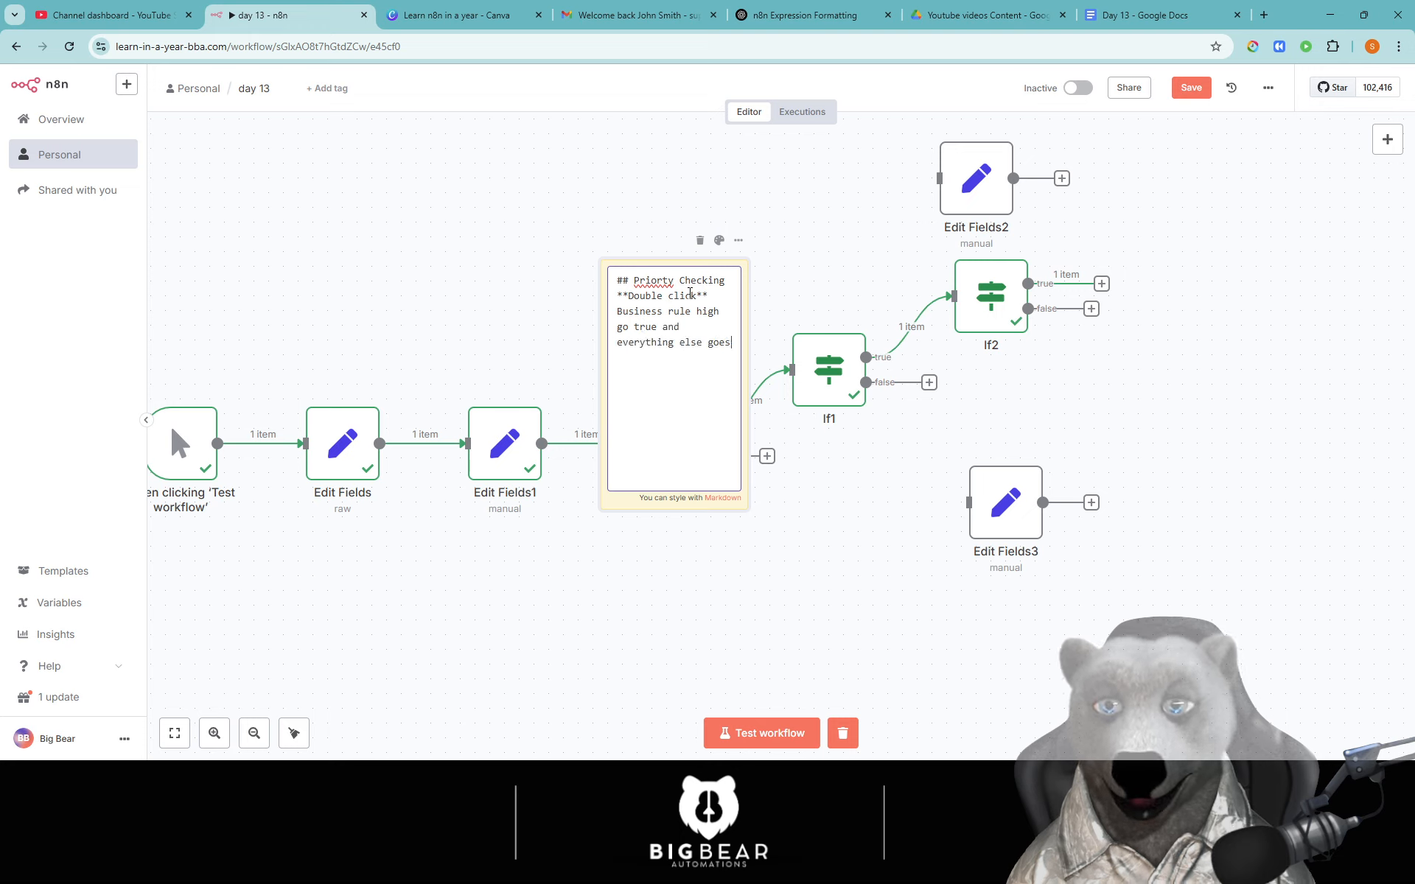
type(" false")
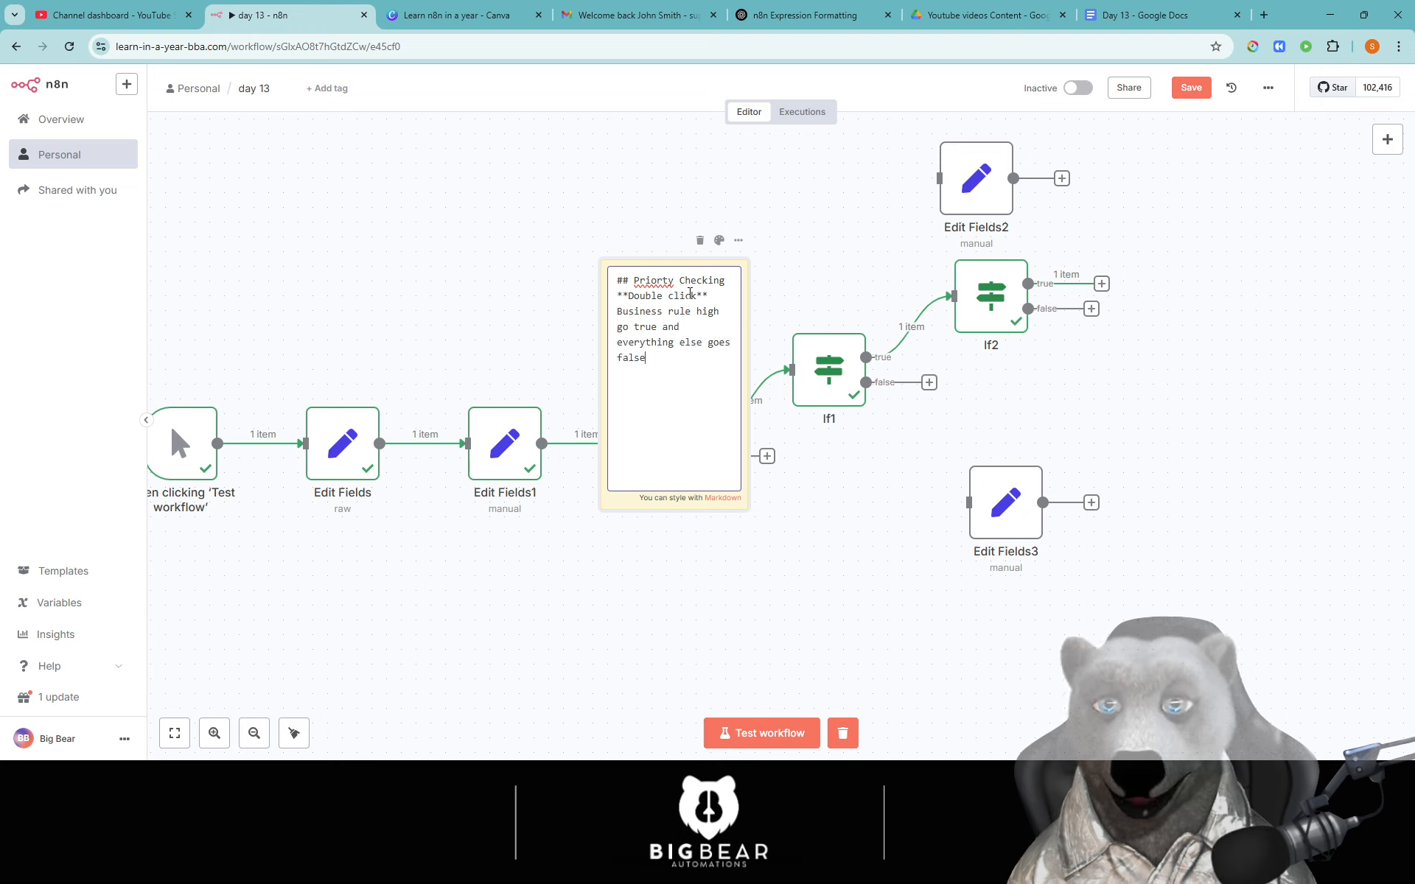
type(". ")
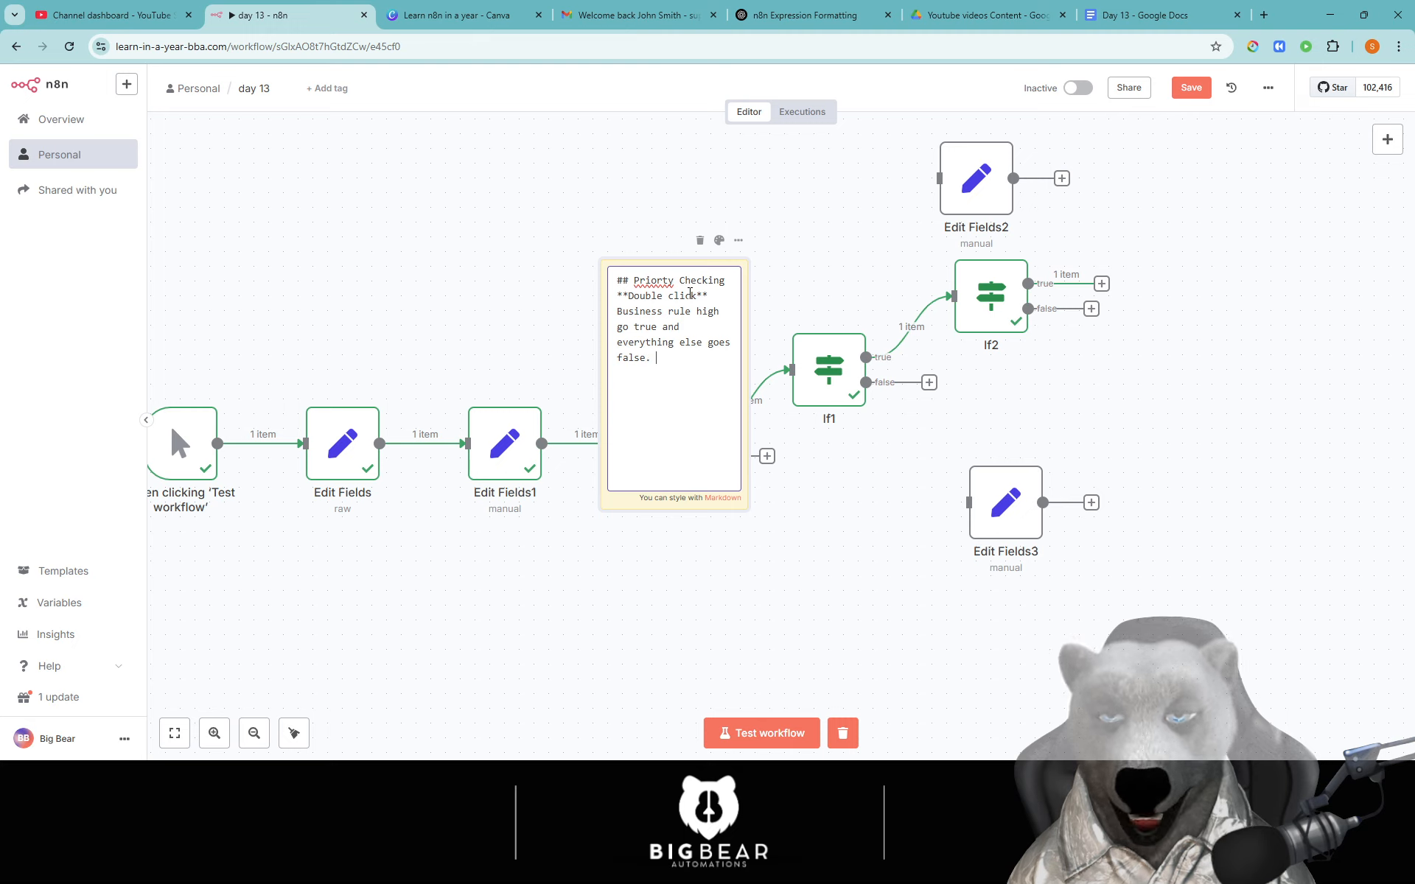
type("This has been co")
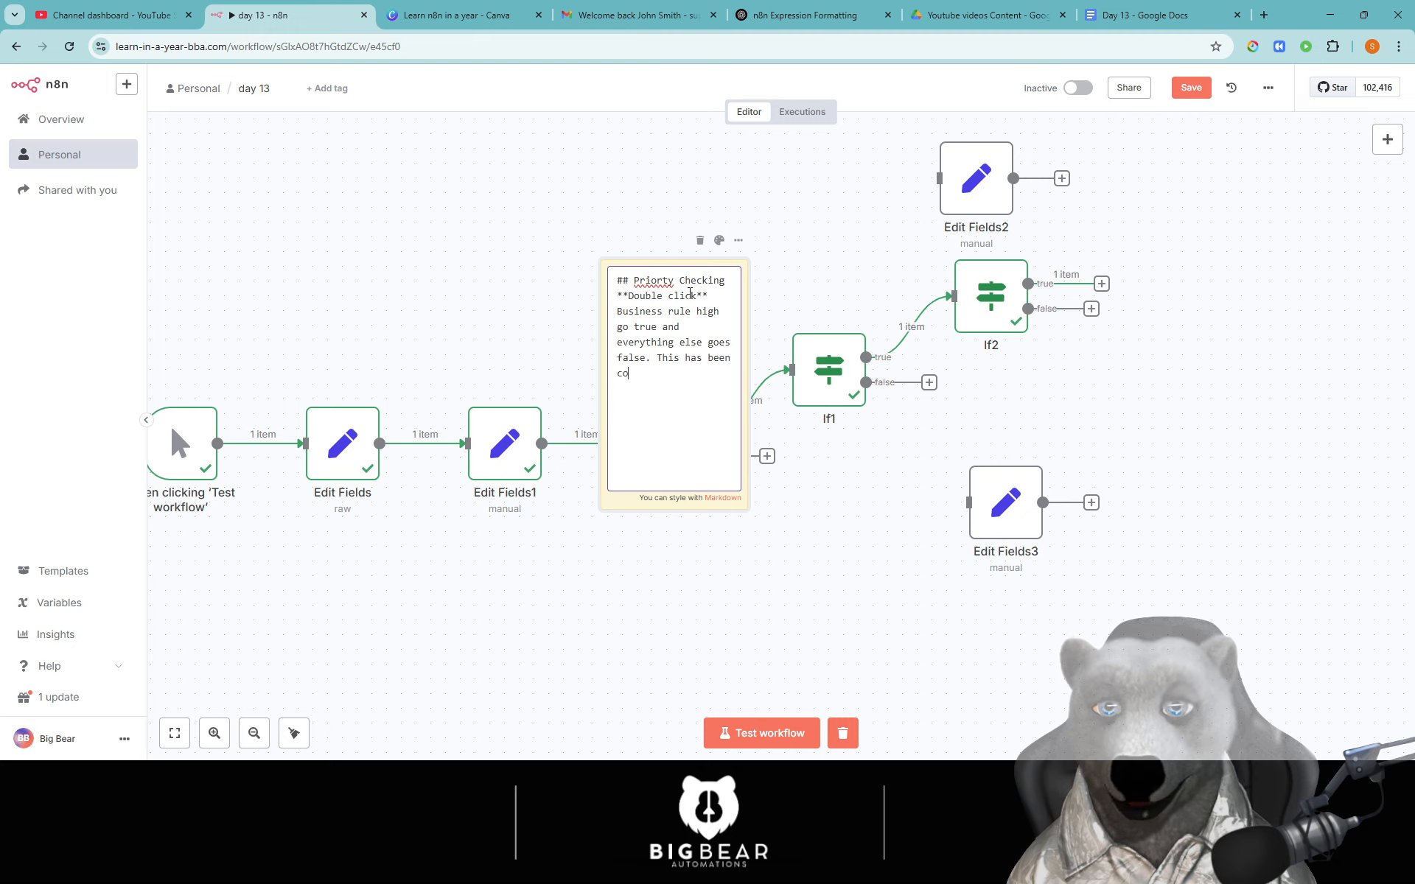
type("nfirmed by client ")
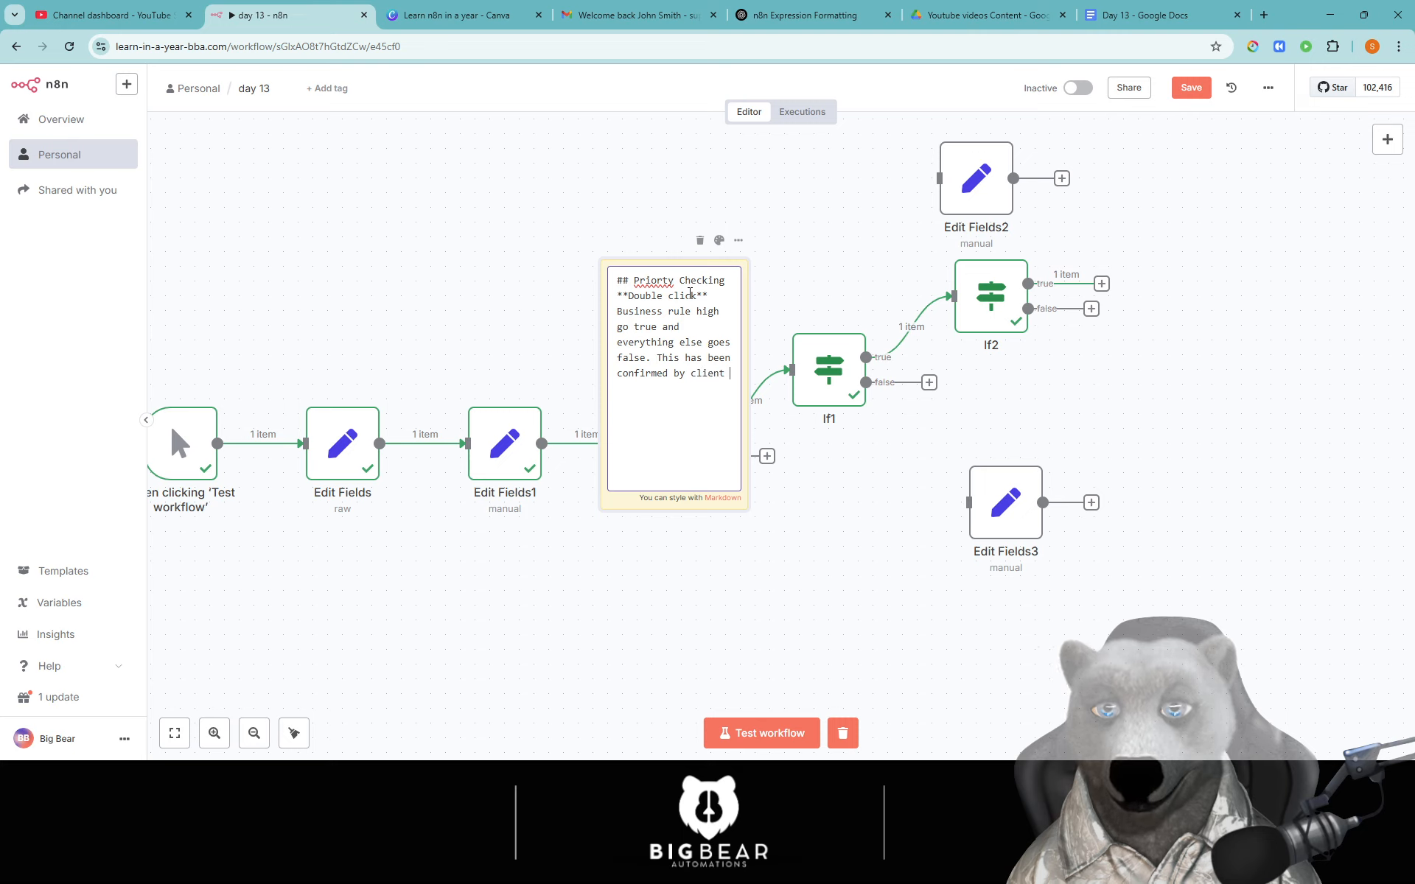
type("manba")
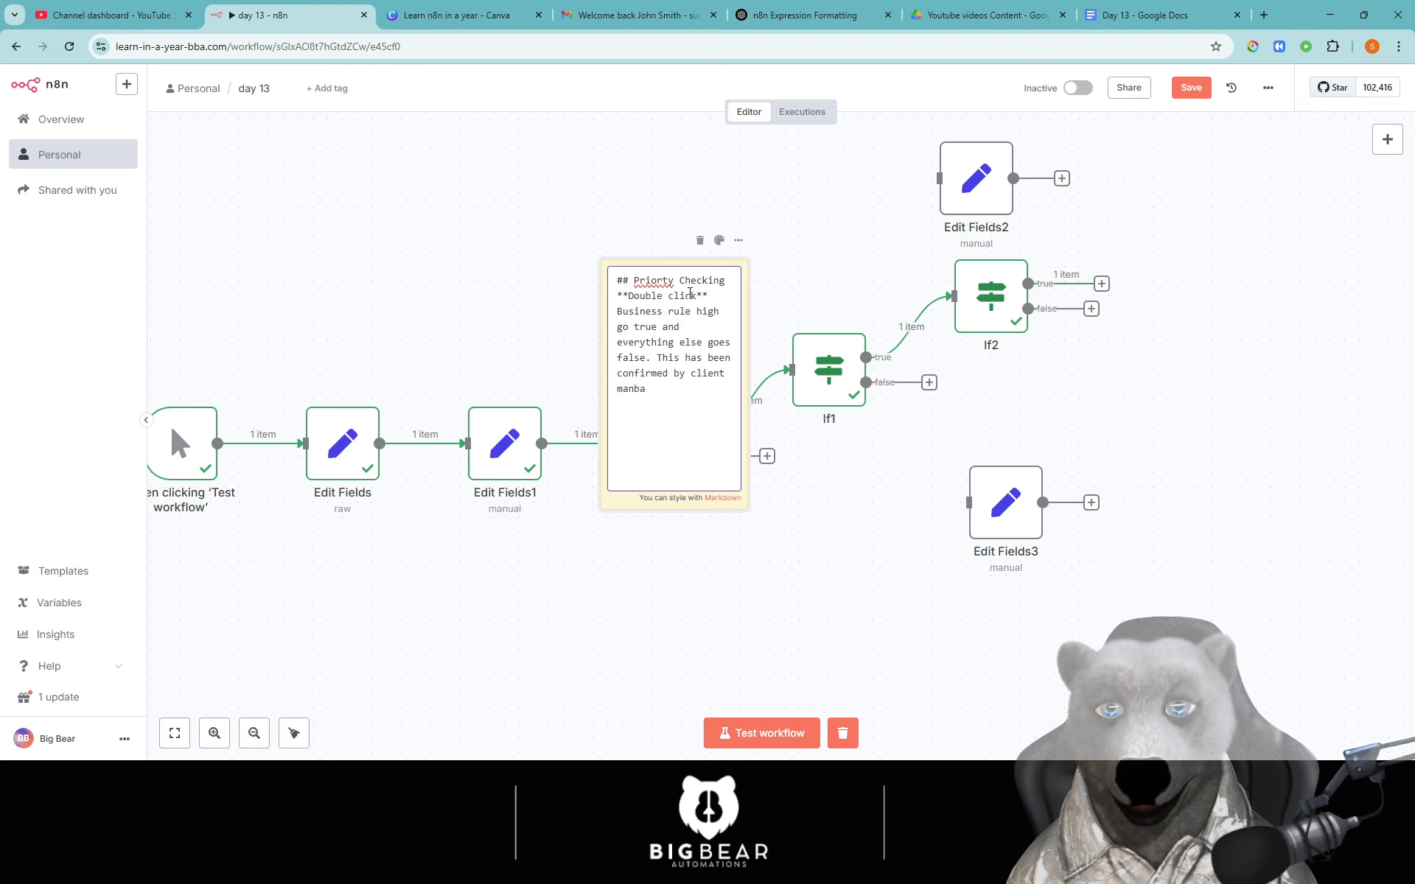
key("BackSpace")
key("BackSpace")
key("BackSpace")
type("nager")
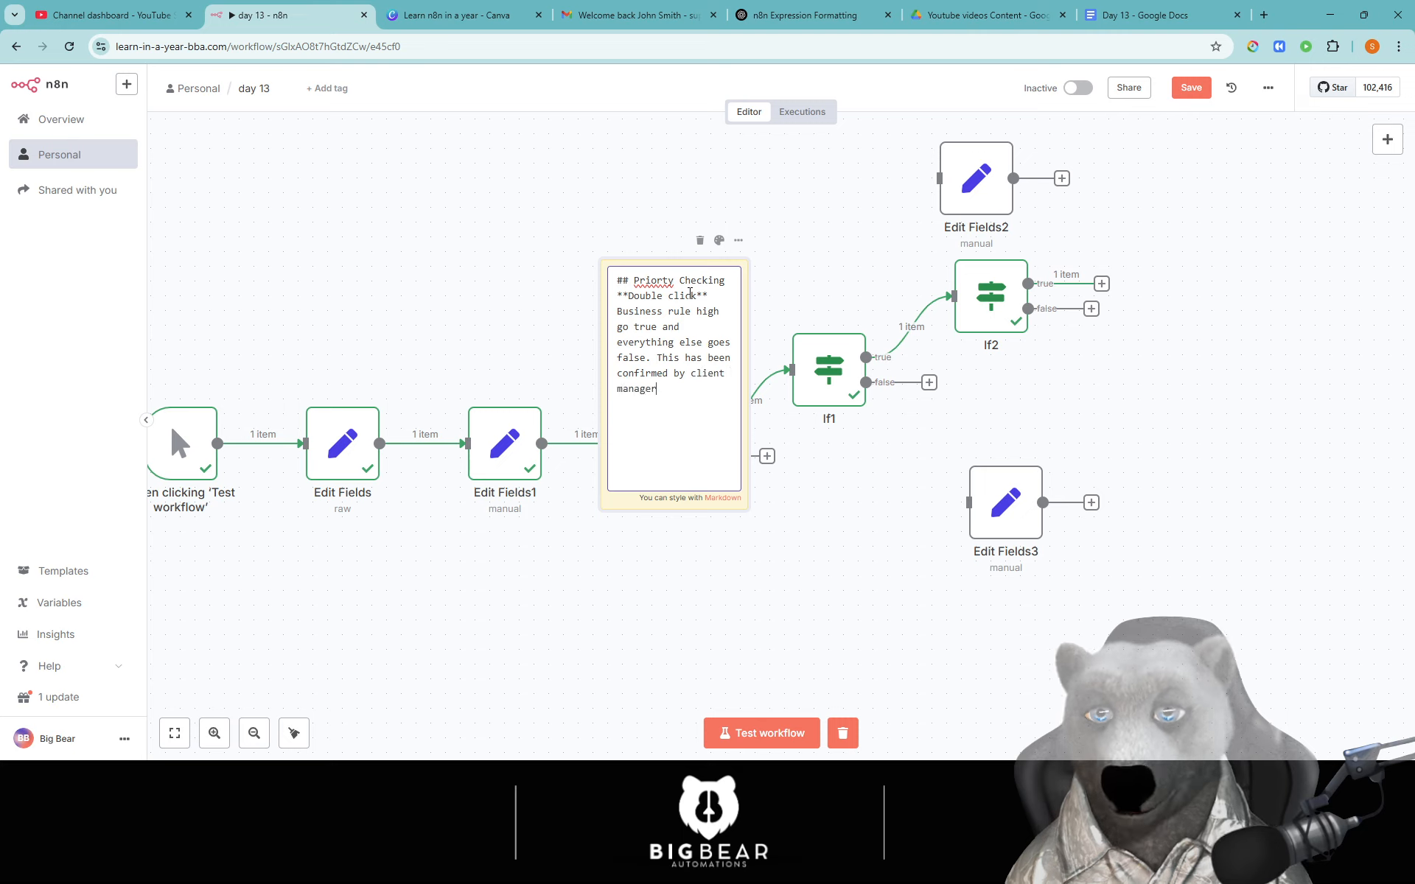
left_click(465, 311)
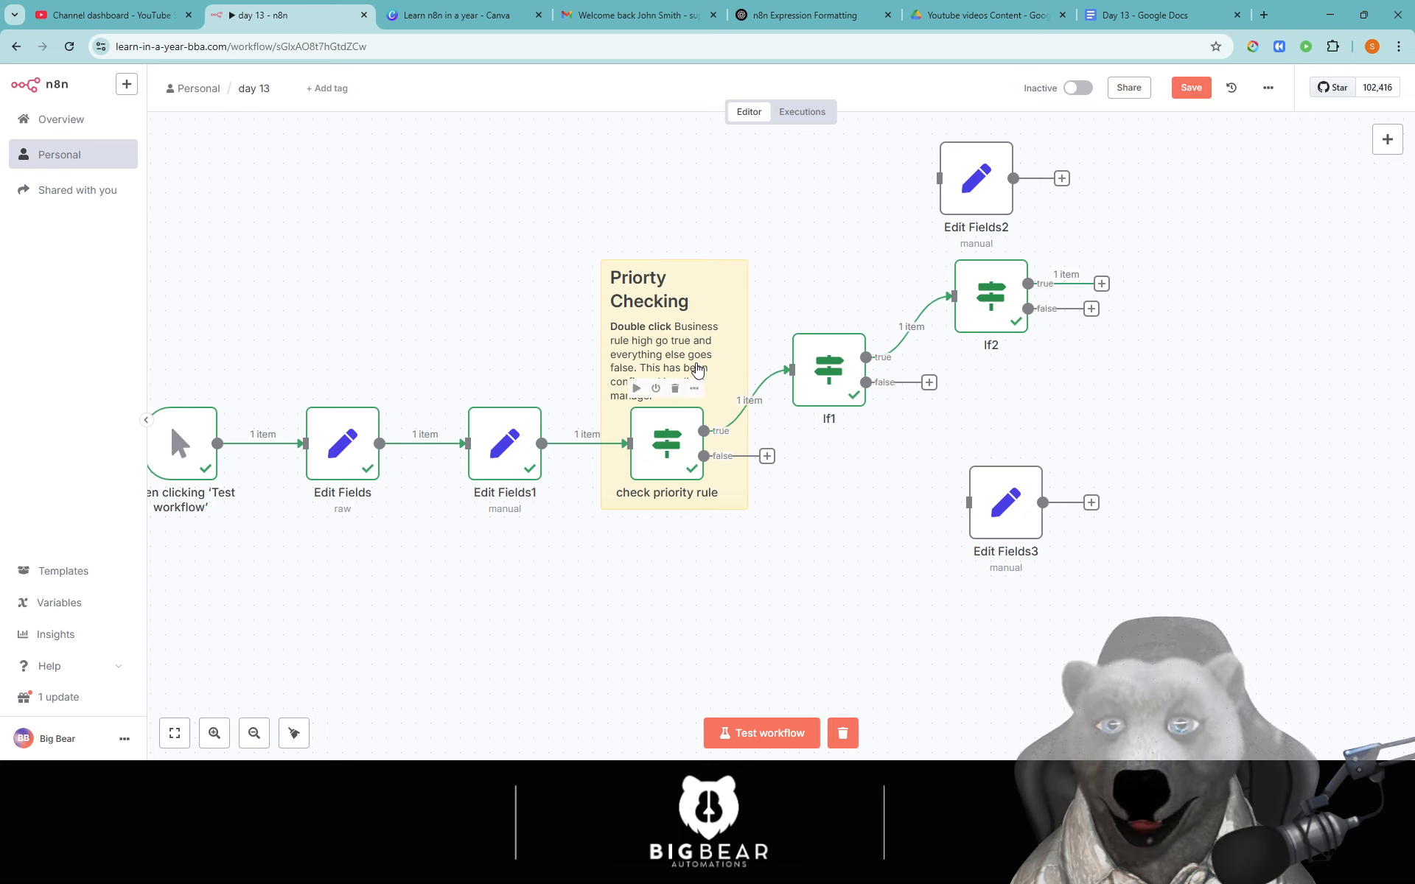
Duplicate the Priorty Checking sticky note and place the copy behind the If1 node.
key("ctrl+c")
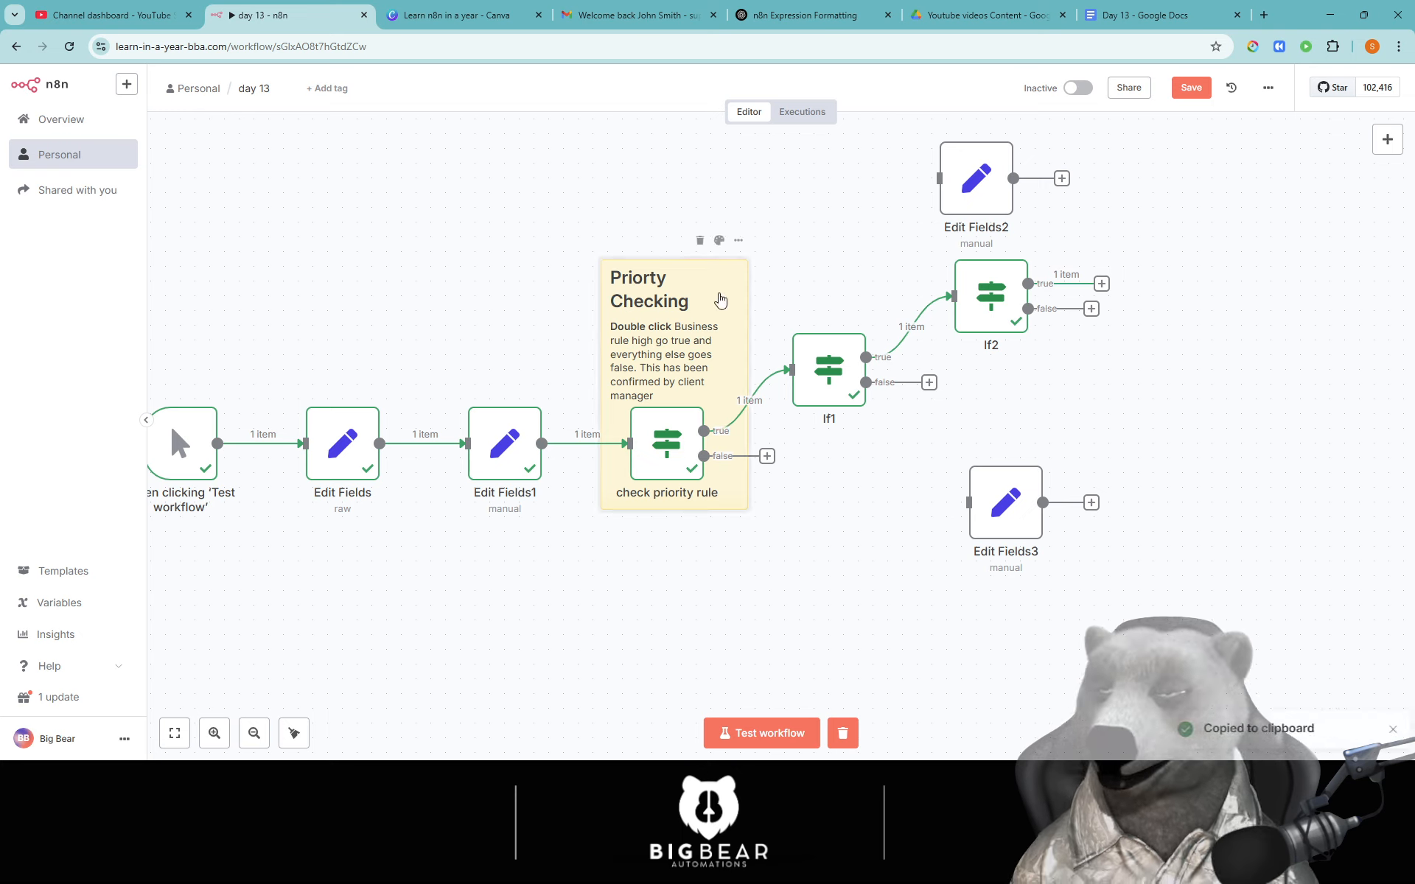
key("ctrl+v")
left_click_drag(667, 302, 857, 246)
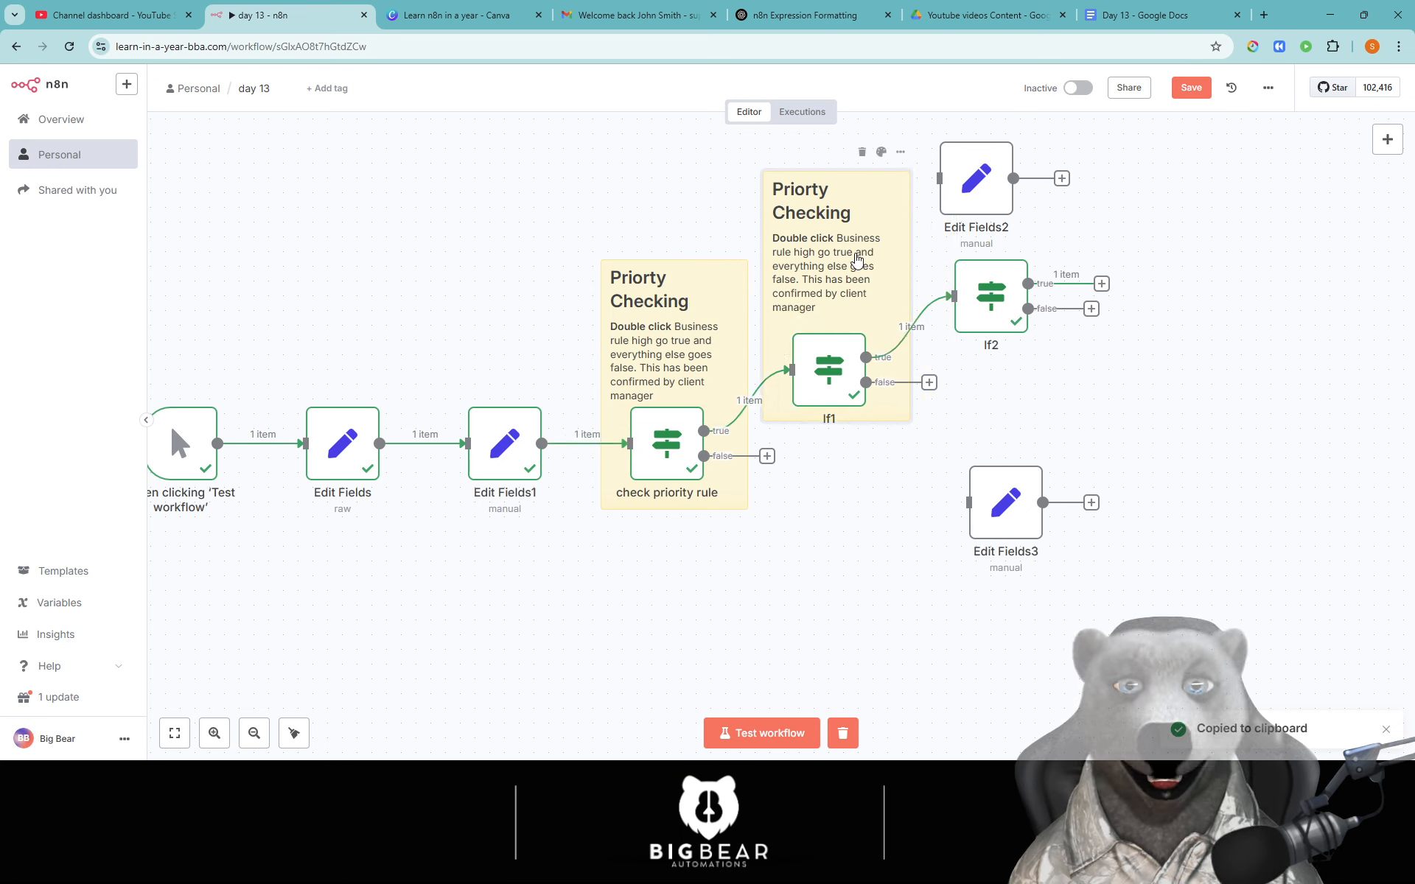